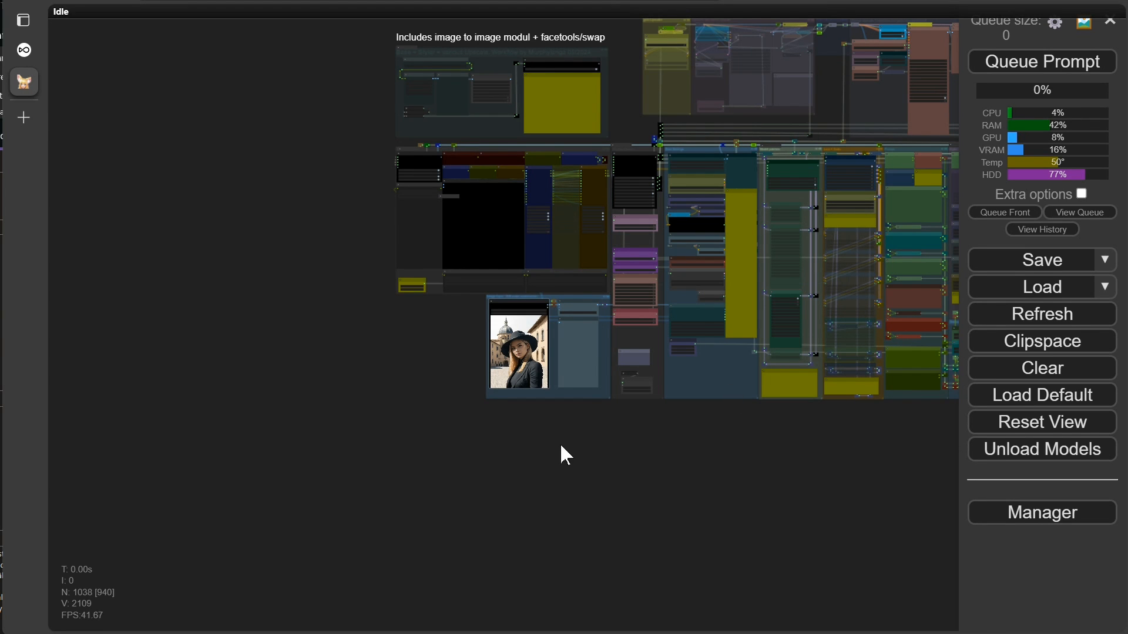
Step: Examine the Image Input group with its Load Image, hint image resize and Preview Image nodes
{"action": "scroll", "coordinate": [539, 398], "scroll_direction": "up", "scroll_amount": 10}
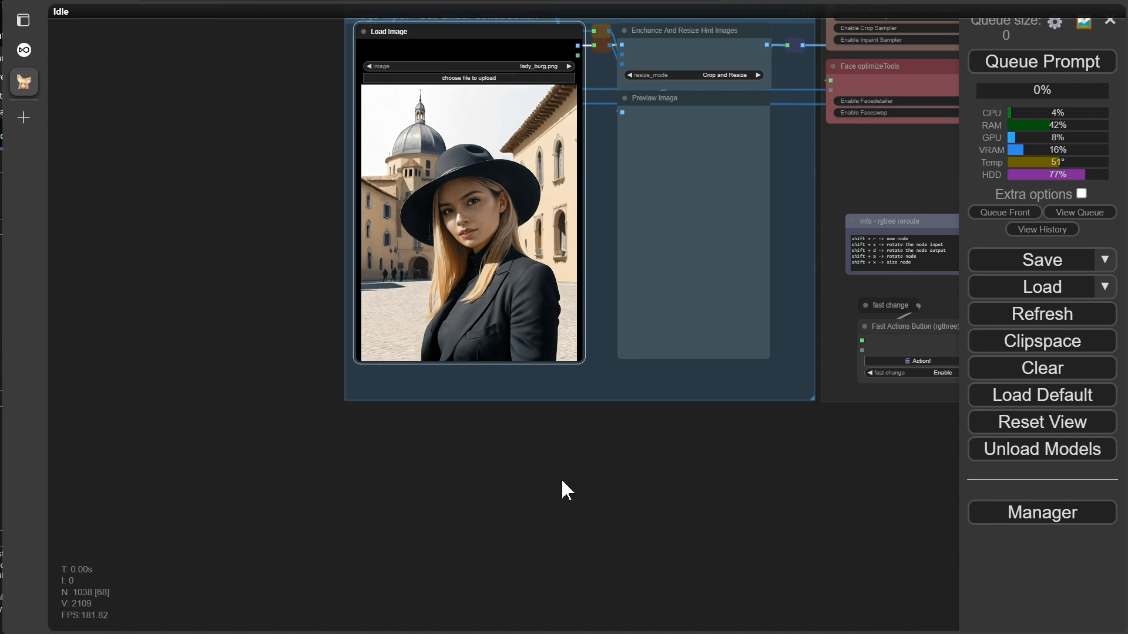
{"action": "left_click_drag", "start_coordinate": [540, 449], "coordinate": [565, 597]}
{"action": "scroll", "coordinate": [500, 365], "scroll_direction": "up", "scroll_amount": 5}
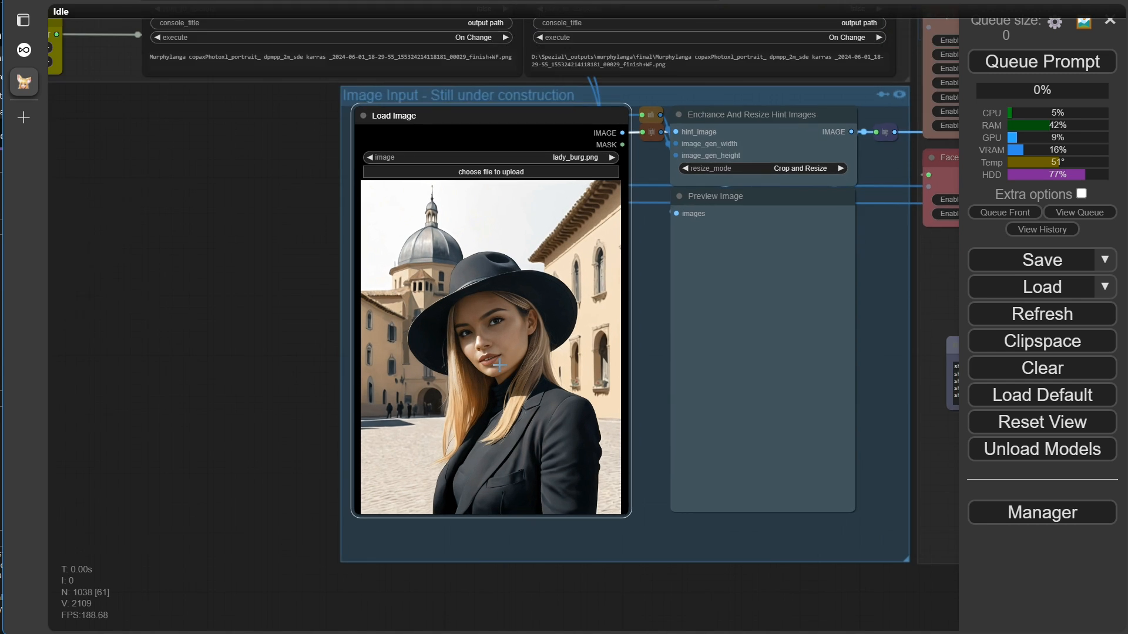
{"action": "scroll", "coordinate": [499, 366], "scroll_direction": "up", "scroll_amount": 1}
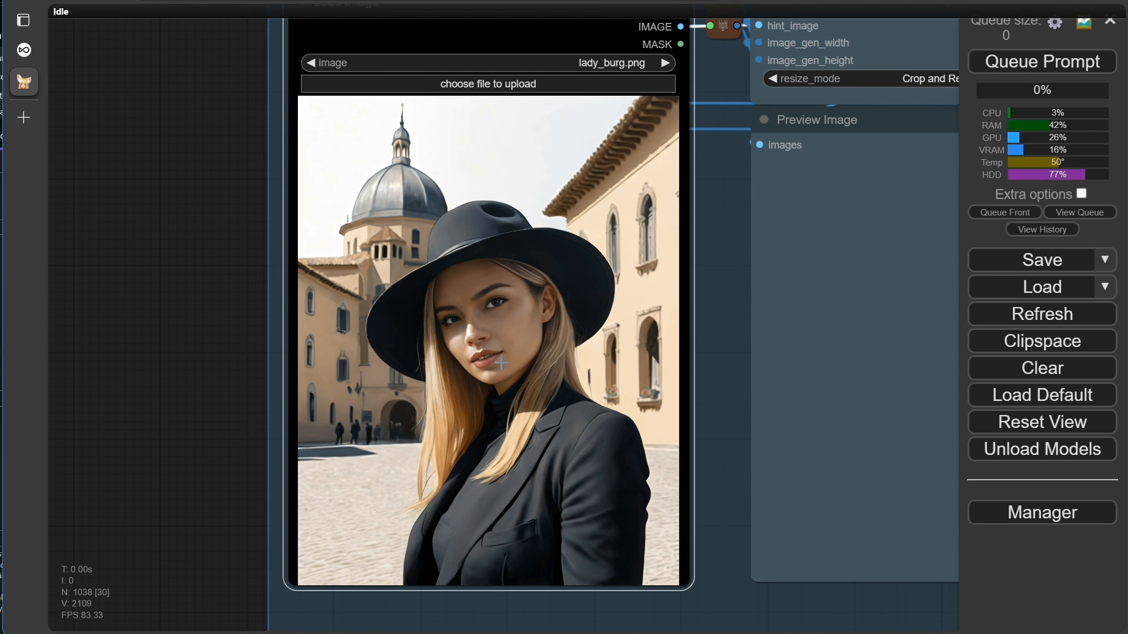
{"action": "scroll", "coordinate": [501, 364], "scroll_direction": "down", "scroll_amount": 4}
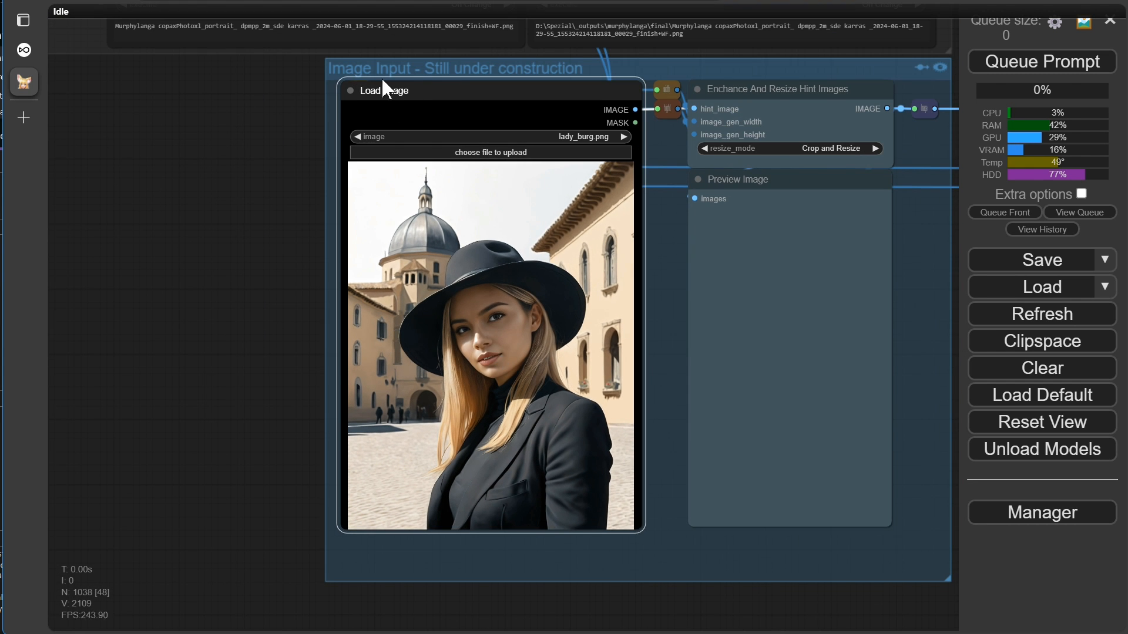
{"action": "scroll", "coordinate": [870, 599], "scroll_direction": "down", "scroll_amount": 5}
Step: Survey the workflow from the Image Input group to the Automatic CFG node and the Optimize with Crop and Inpaint group
{"action": "left_click_drag", "start_coordinate": [901, 617], "coordinate": [423, 592]}
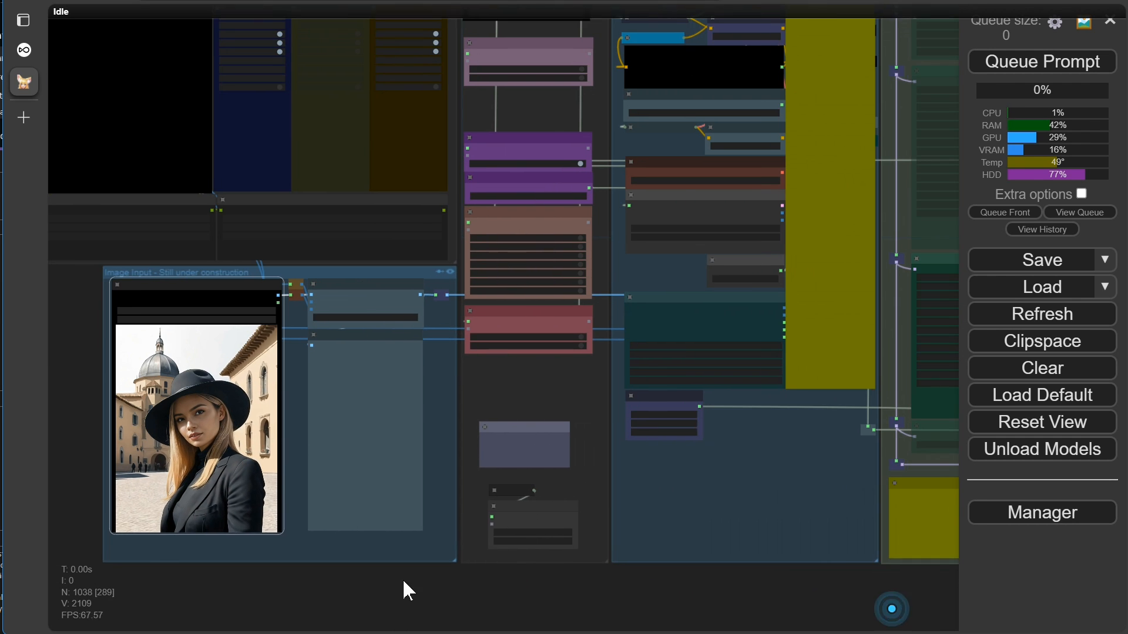
{"action": "left_click_drag", "start_coordinate": [813, 608], "coordinate": [496, 607]}
{"action": "scroll", "coordinate": [616, 599], "scroll_direction": "down", "scroll_amount": 5}
{"action": "left_click_drag", "start_coordinate": [775, 606], "coordinate": [453, 604]}
{"action": "left_click_drag", "start_coordinate": [669, 589], "coordinate": [372, 601]}
{"action": "left_click_drag", "start_coordinate": [622, 600], "coordinate": [386, 599]}
{"action": "scroll", "coordinate": [131, 146], "scroll_direction": "up", "scroll_amount": 10}
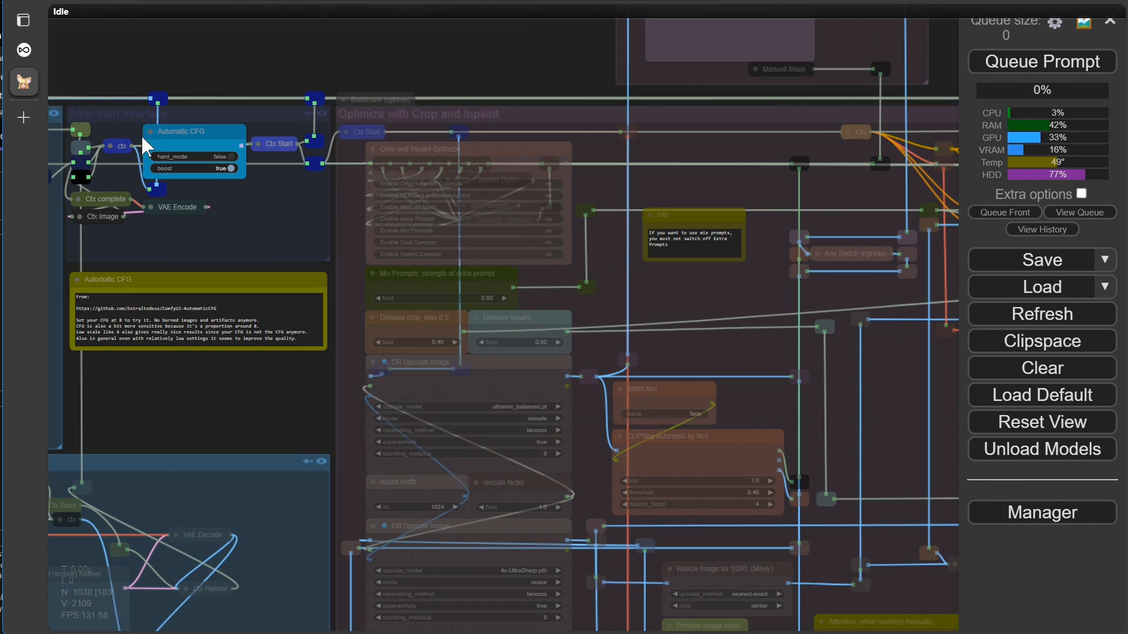
{"action": "scroll", "coordinate": [314, 161], "scroll_direction": "up", "scroll_amount": 1}
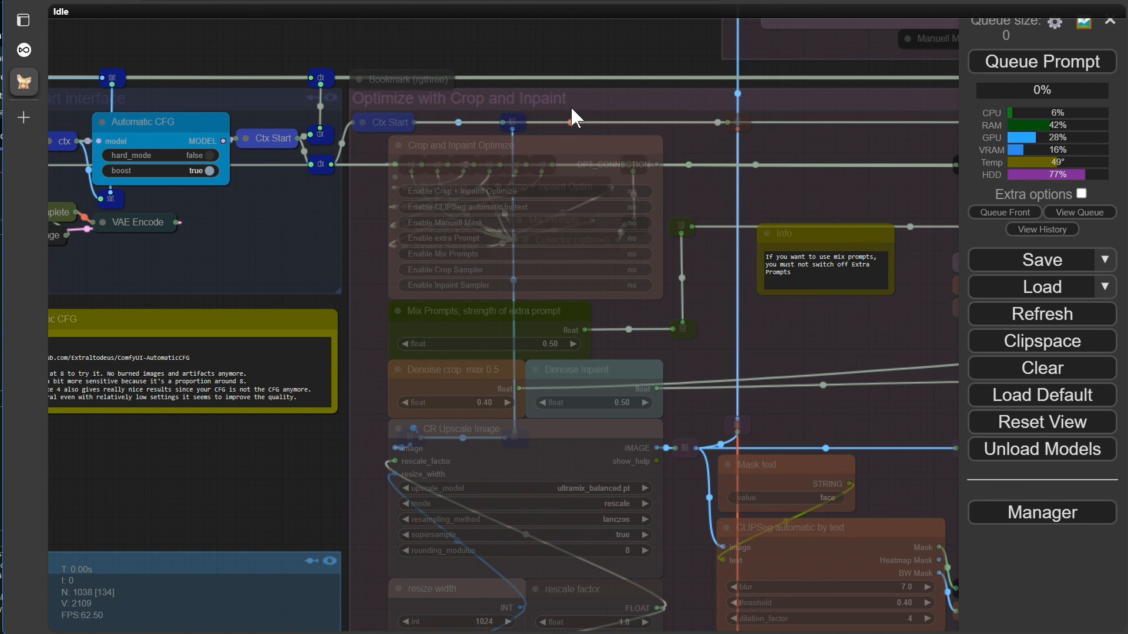
Step: Examine the Face Detailer and Face Swap groups, including the face source image, caution note and ReActor nodes
{"action": "scroll", "coordinate": [571, 106], "scroll_direction": "down", "scroll_amount": 15}
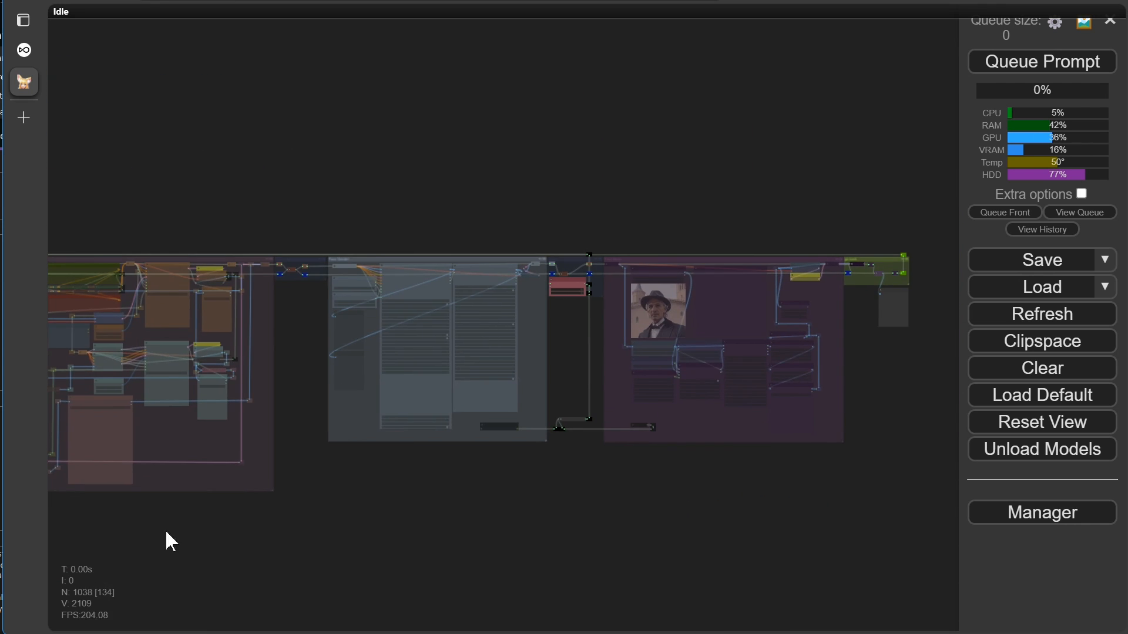
{"action": "scroll", "coordinate": [397, 353], "scroll_direction": "up", "scroll_amount": 6}
{"action": "left_click_drag", "start_coordinate": [266, 44], "coordinate": [248, 13]}
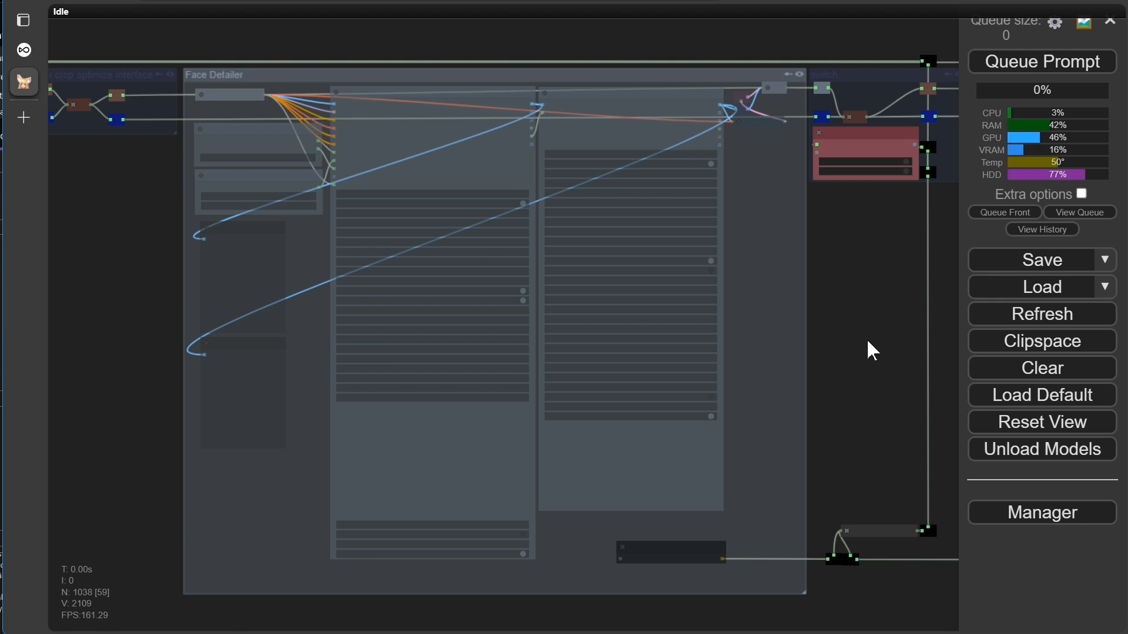
{"action": "scroll", "coordinate": [866, 338], "scroll_direction": "down", "scroll_amount": 3}
{"action": "left_click_drag", "start_coordinate": [859, 335], "coordinate": [176, 351]}
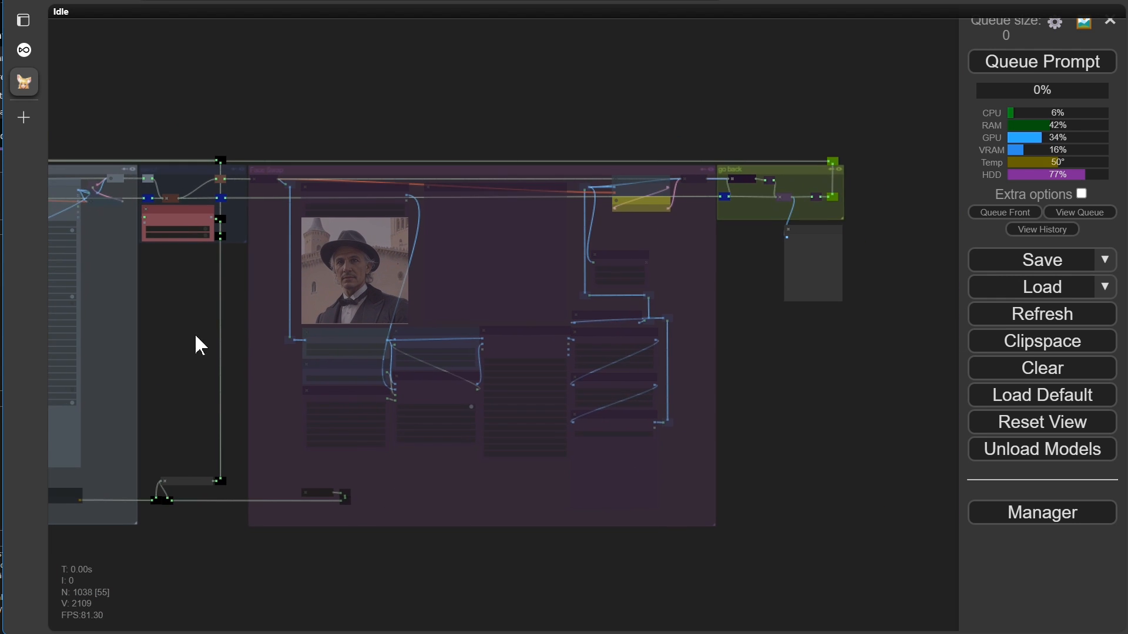
{"action": "scroll", "coordinate": [268, 286], "scroll_direction": "up", "scroll_amount": 5}
{"action": "scroll", "coordinate": [268, 287], "scroll_direction": "up", "scroll_amount": 1}
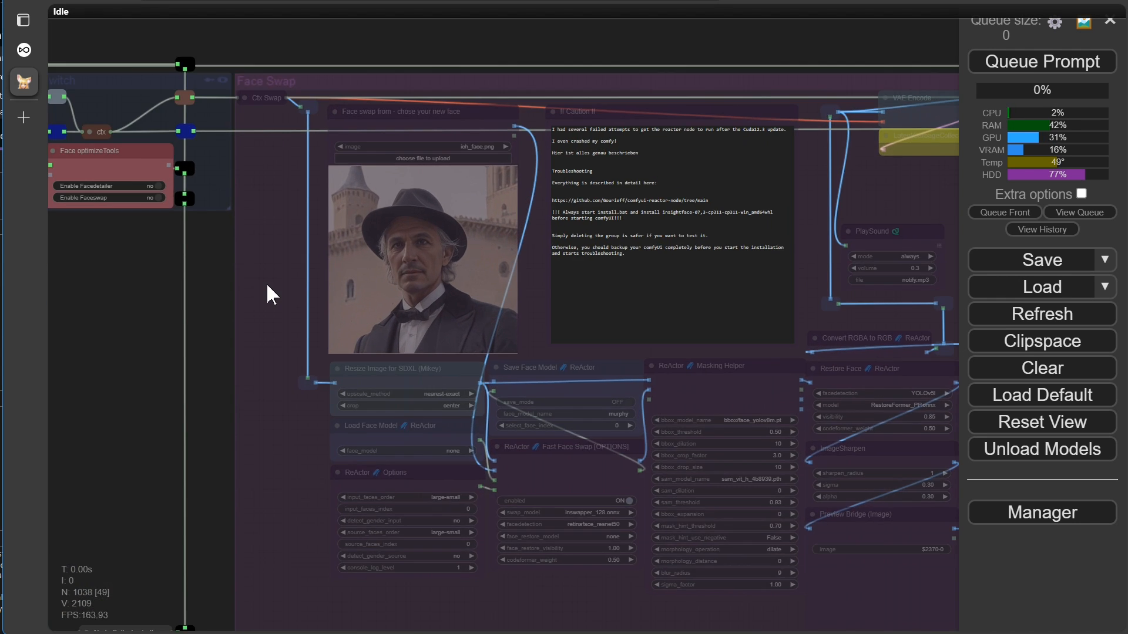
{"action": "scroll", "coordinate": [265, 233], "scroll_direction": "down", "scroll_amount": 4}
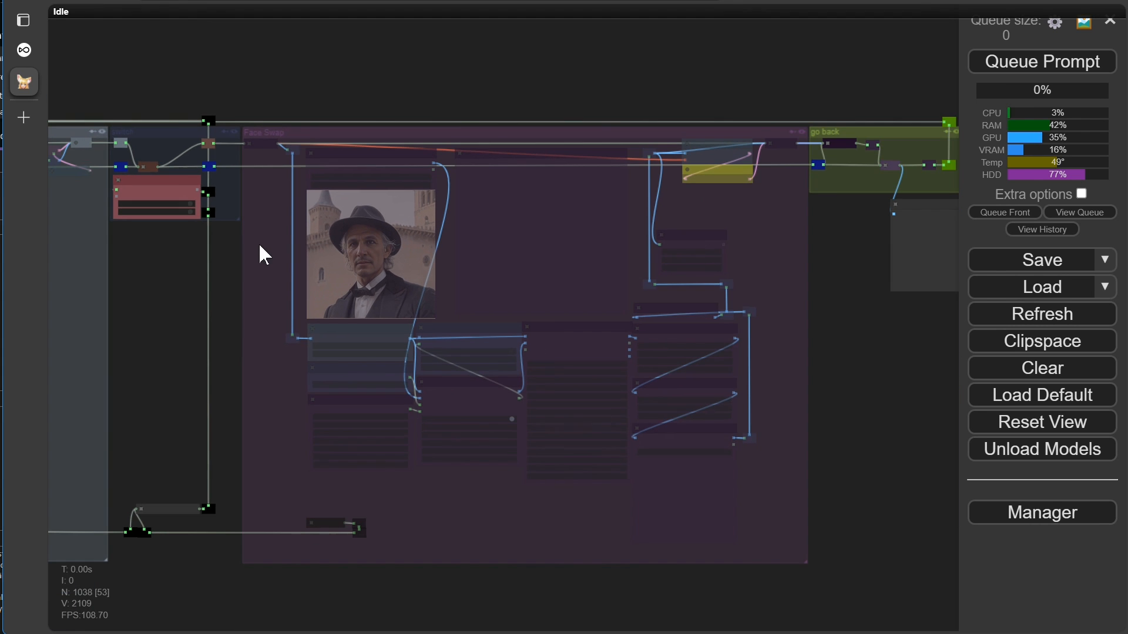
{"action": "scroll", "coordinate": [260, 246], "scroll_direction": "down", "scroll_amount": 1}
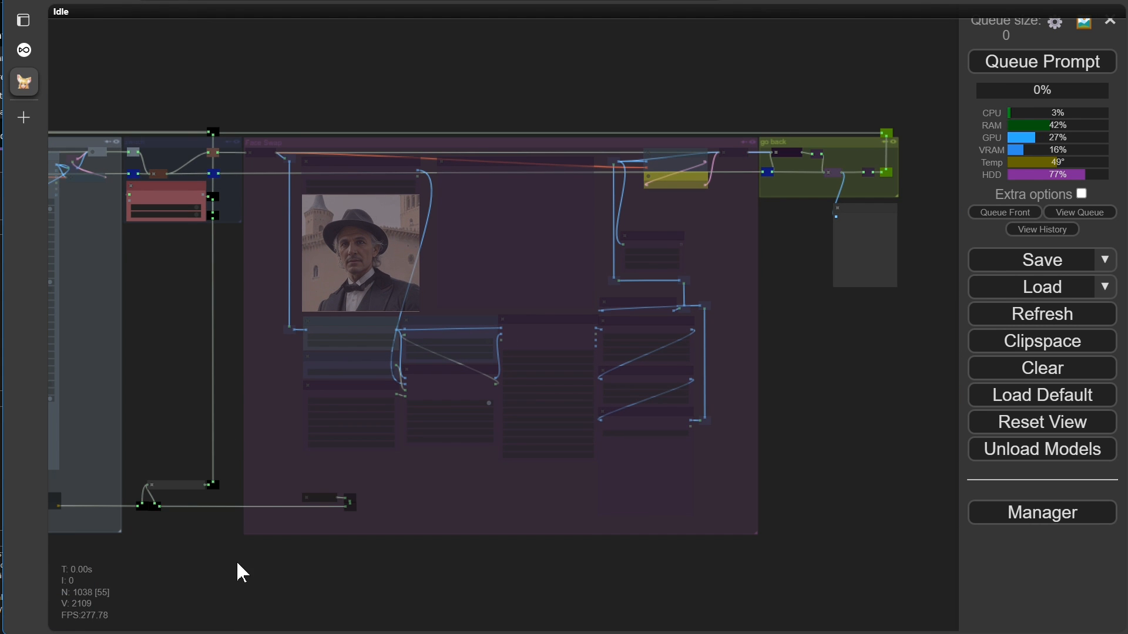
Step: Try the Image to Image, face tool and Crop and Inpaint Optimize switches in the Choose Groups area
{"action": "scroll", "coordinate": [199, 556], "scroll_direction": "down", "scroll_amount": 8}
{"action": "scroll", "coordinate": [122, 297], "scroll_direction": "down", "scroll_amount": 5}
{"action": "left_click_drag", "start_coordinate": [122, 297], "coordinate": [689, 290]}
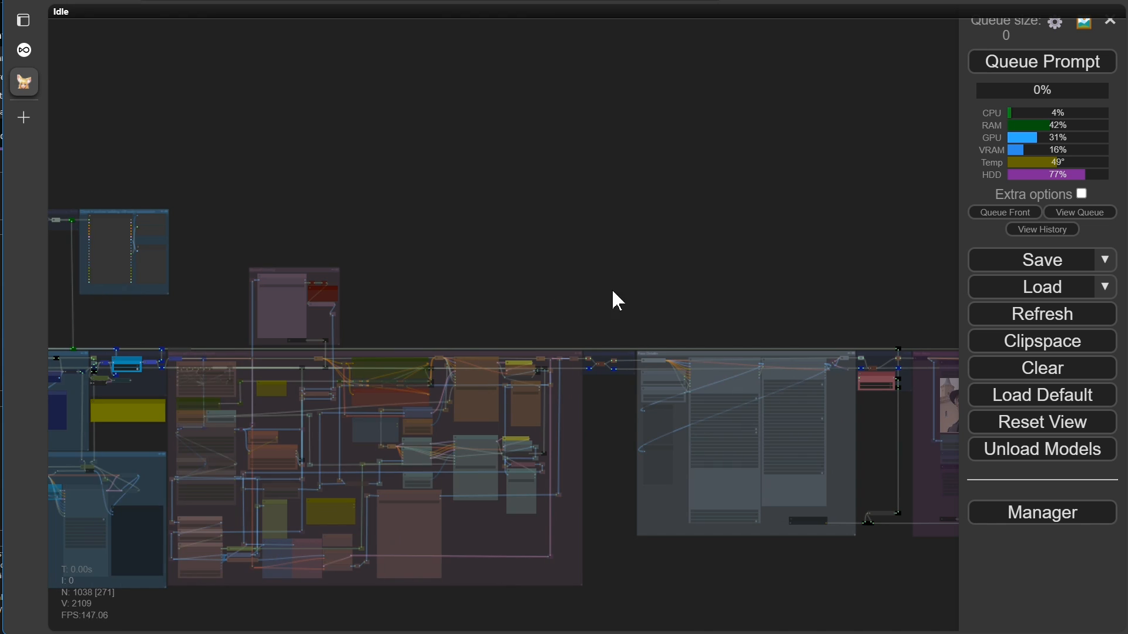
{"action": "scroll", "coordinate": [294, 530], "scroll_direction": "up", "scroll_amount": 8}
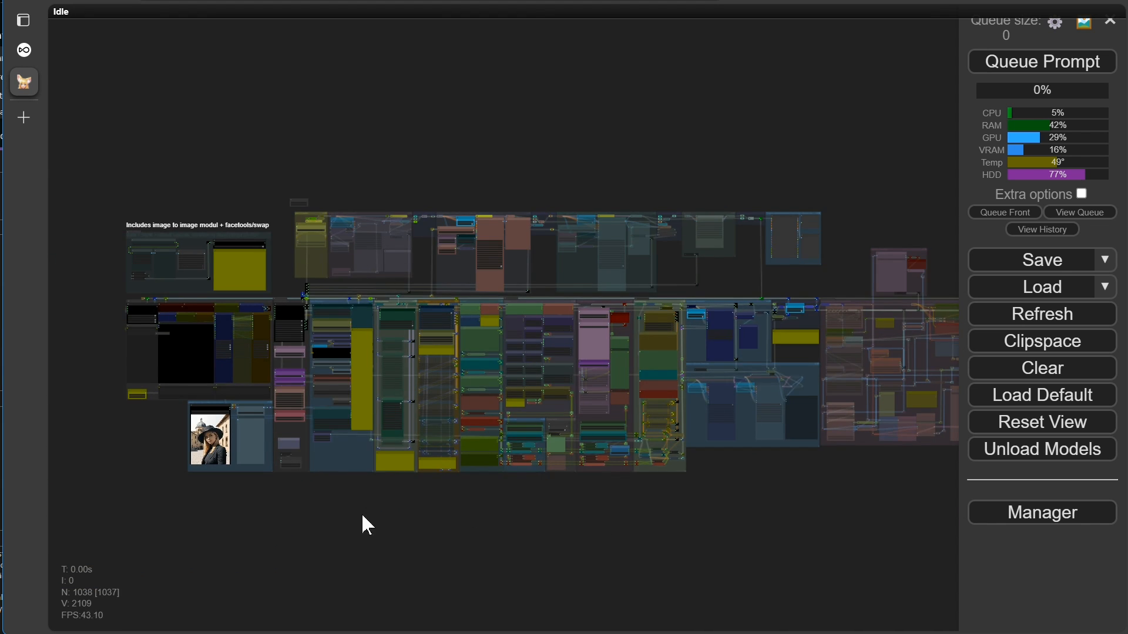
{"action": "scroll", "coordinate": [273, 407], "scroll_direction": "up", "scroll_amount": 6}
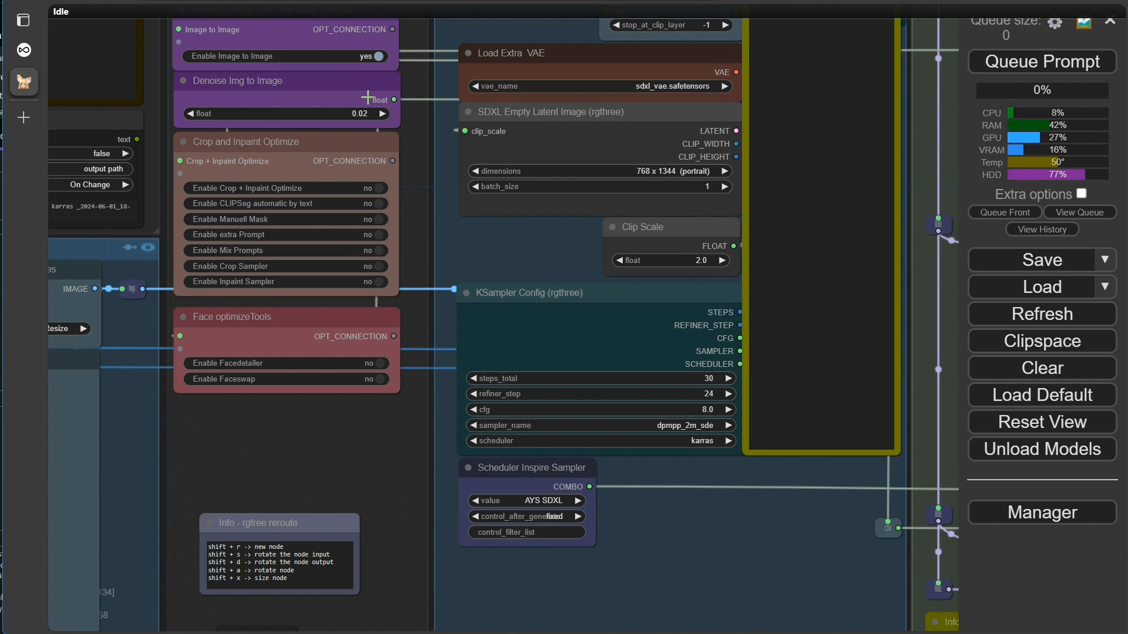
{"action": "left_click", "coordinate": [386, 62]}
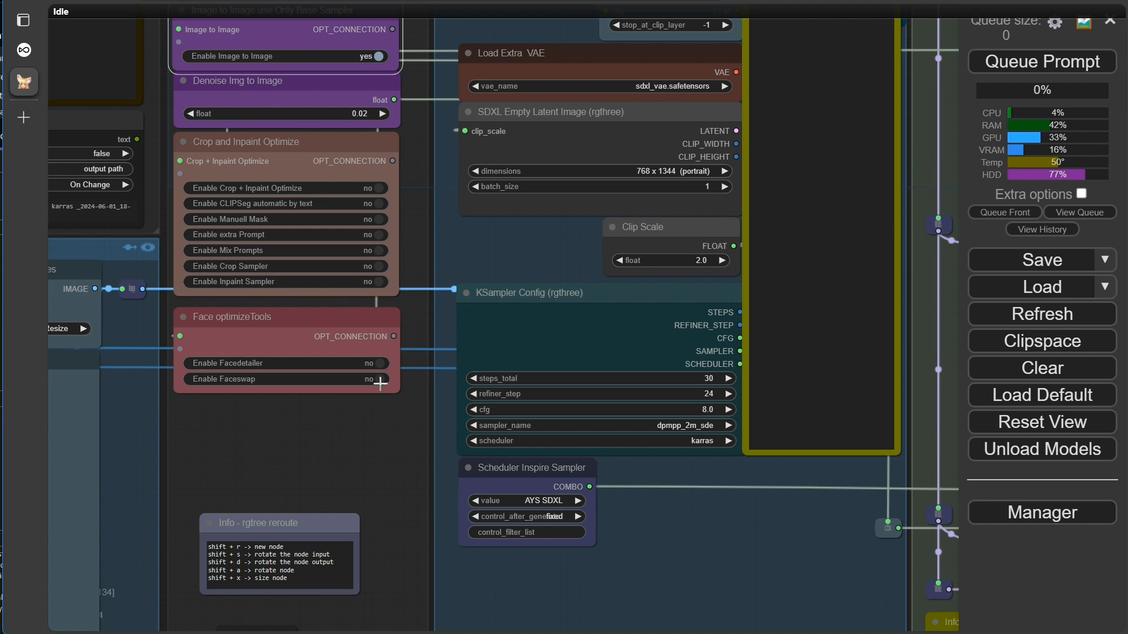
{"action": "left_click", "coordinate": [382, 364]}
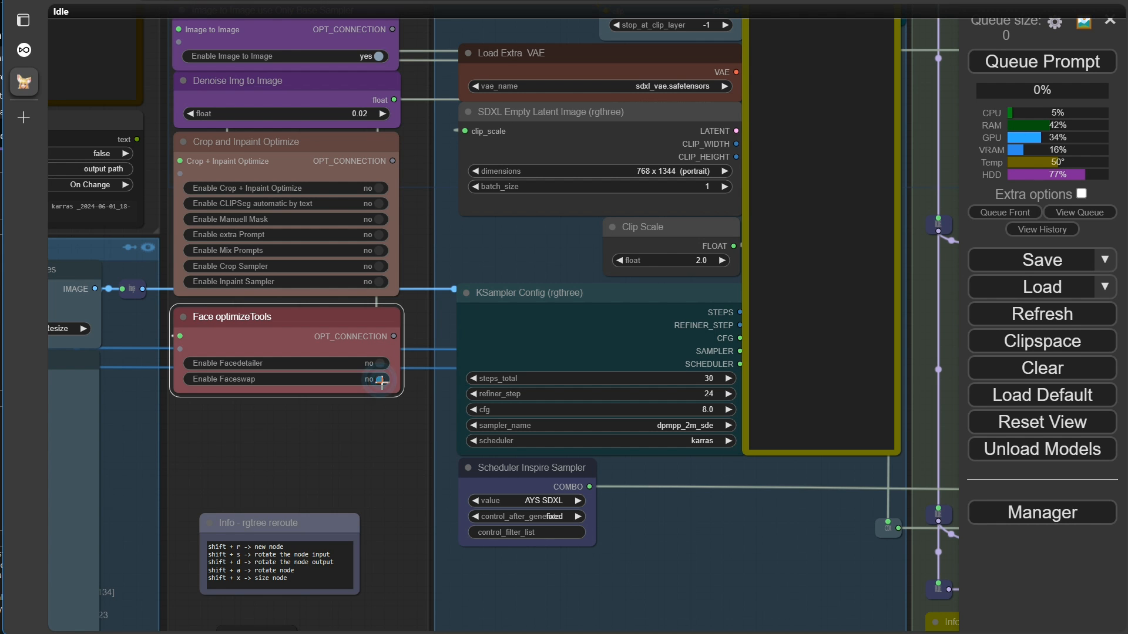
{"action": "left_click", "coordinate": [383, 189]}
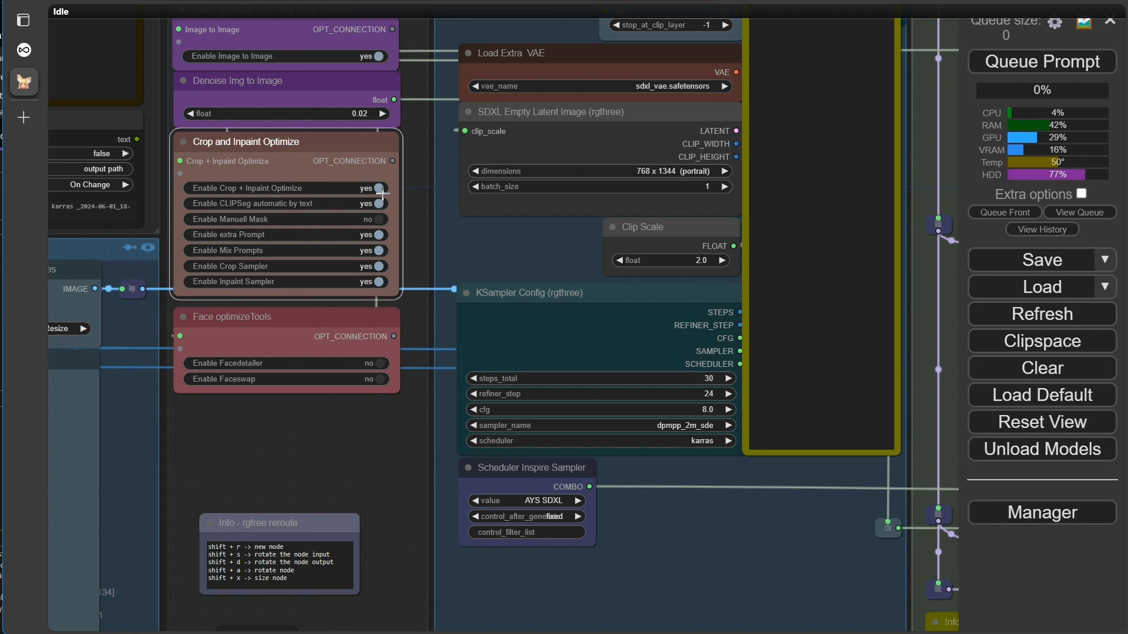
{"action": "left_click", "coordinate": [382, 189]}
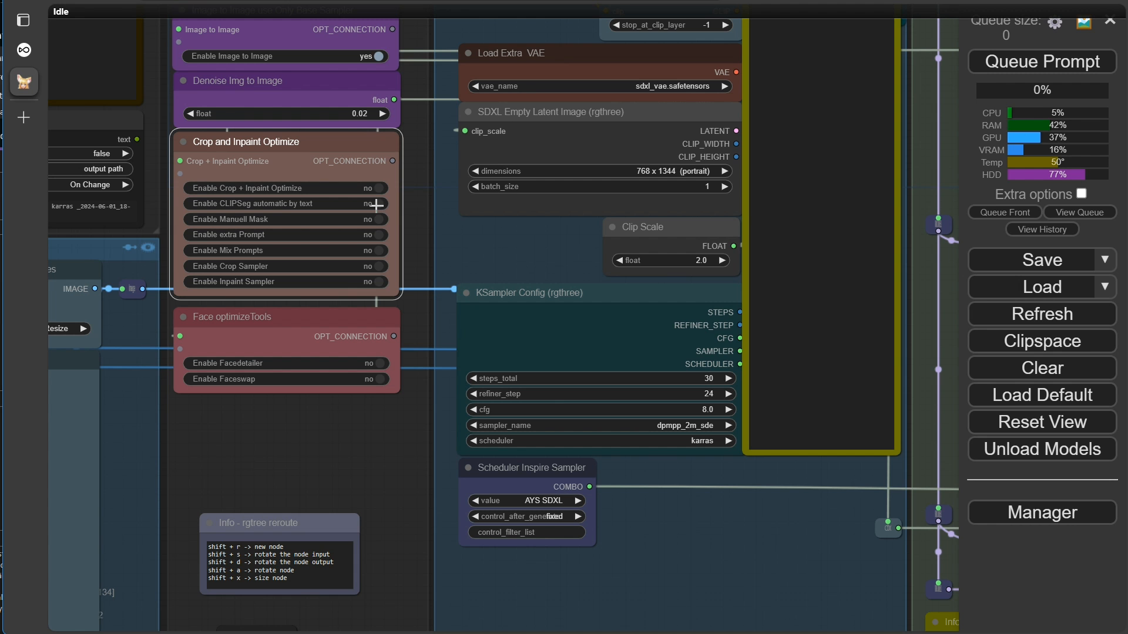
Step: Enable both Facedetailer and Faceswap in the Face optimizeTools node
{"action": "left_click", "coordinate": [383, 377]}
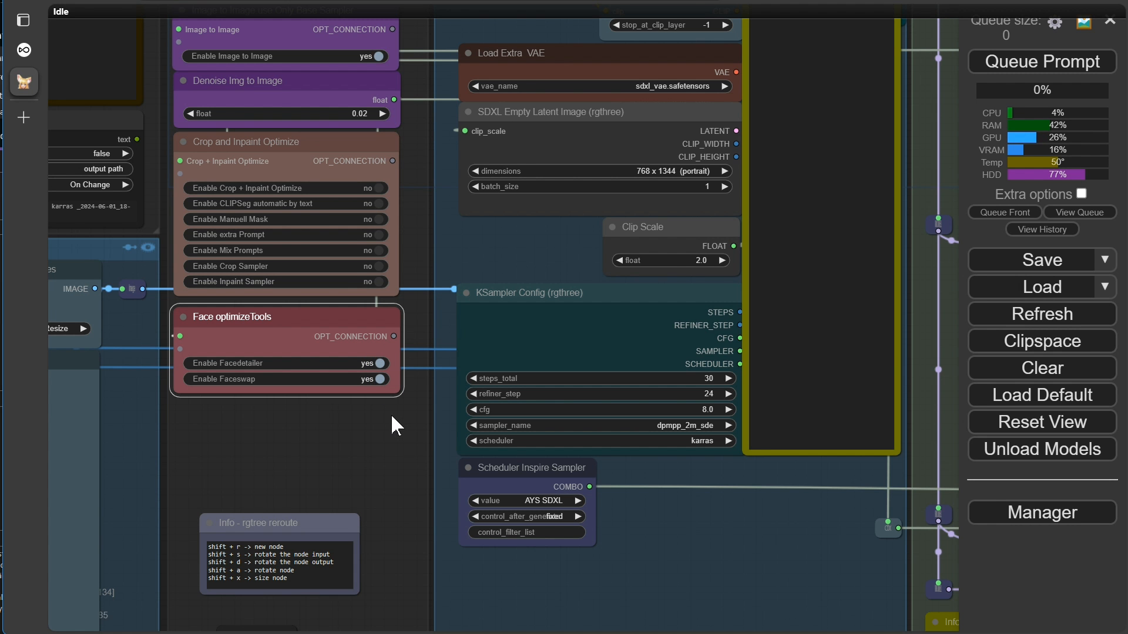
{"action": "scroll", "coordinate": [391, 415], "scroll_direction": "down", "scroll_amount": 8}
{"action": "scroll", "coordinate": [393, 418], "scroll_direction": "up", "scroll_amount": 4}
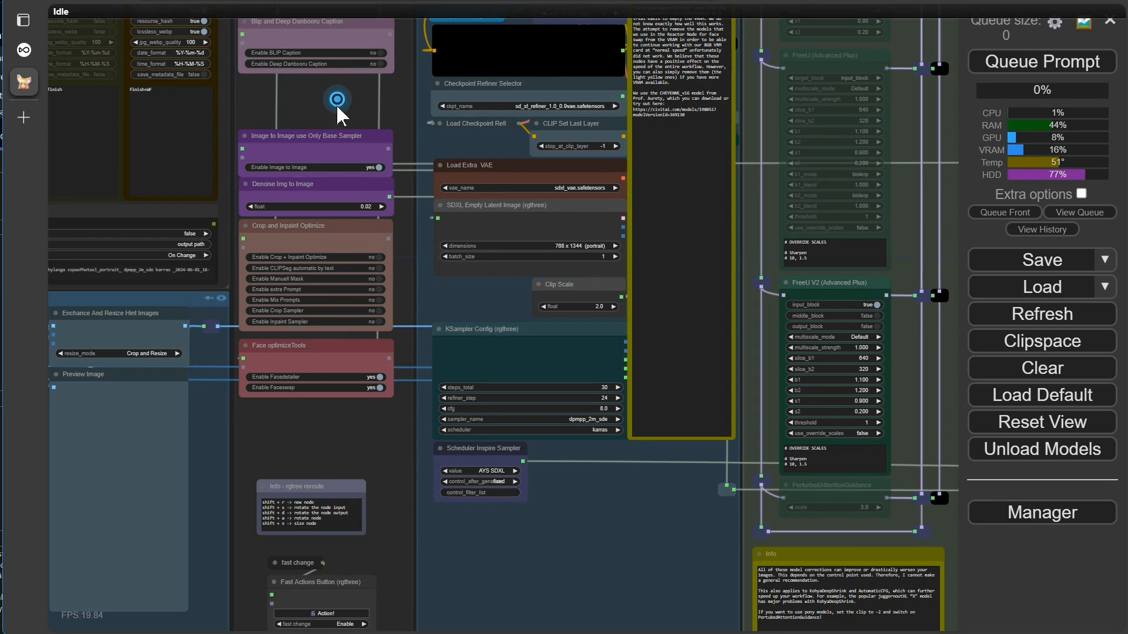
Step: Try the Ultimate Upscale 1 and 2 switches and their downscale options in the main group switch node
{"action": "scroll", "coordinate": [328, 420], "scroll_direction": "down", "scroll_amount": 5}
{"action": "scroll", "coordinate": [358, 470], "scroll_direction": "up", "scroll_amount": 5}
{"action": "scroll", "coordinate": [348, 341], "scroll_direction": "up", "scroll_amount": 2}
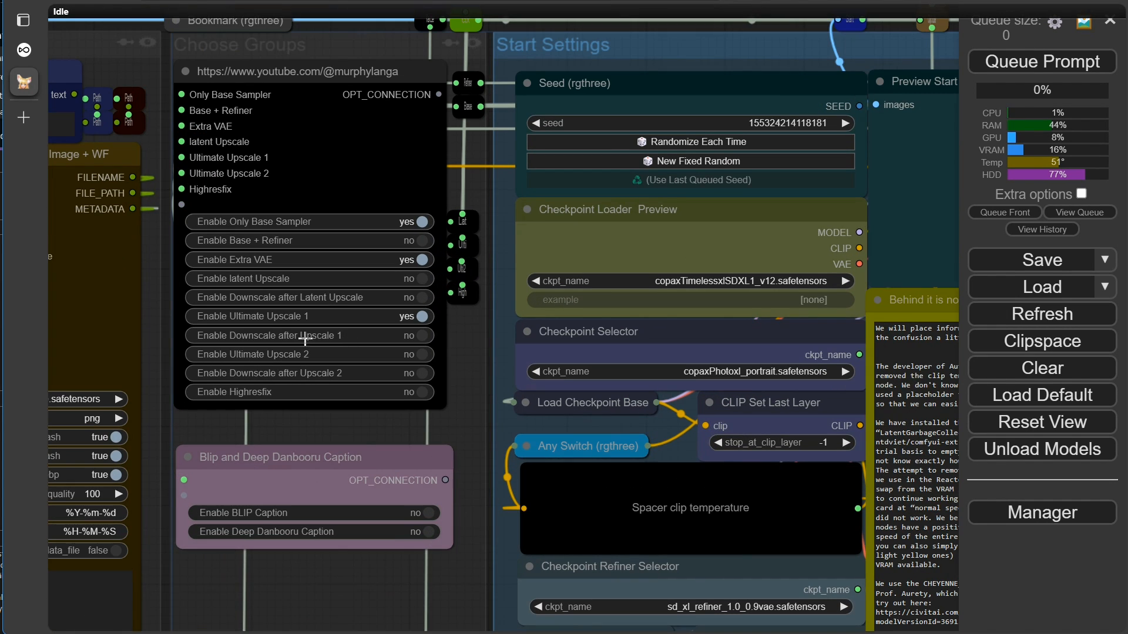
{"action": "scroll", "coordinate": [421, 347], "scroll_direction": "up", "scroll_amount": 2}
{"action": "left_click", "coordinate": [422, 317]}
{"action": "left_click", "coordinate": [422, 317]}
{"action": "left_click", "coordinate": [423, 306]}
{"action": "left_click", "coordinate": [424, 362]}
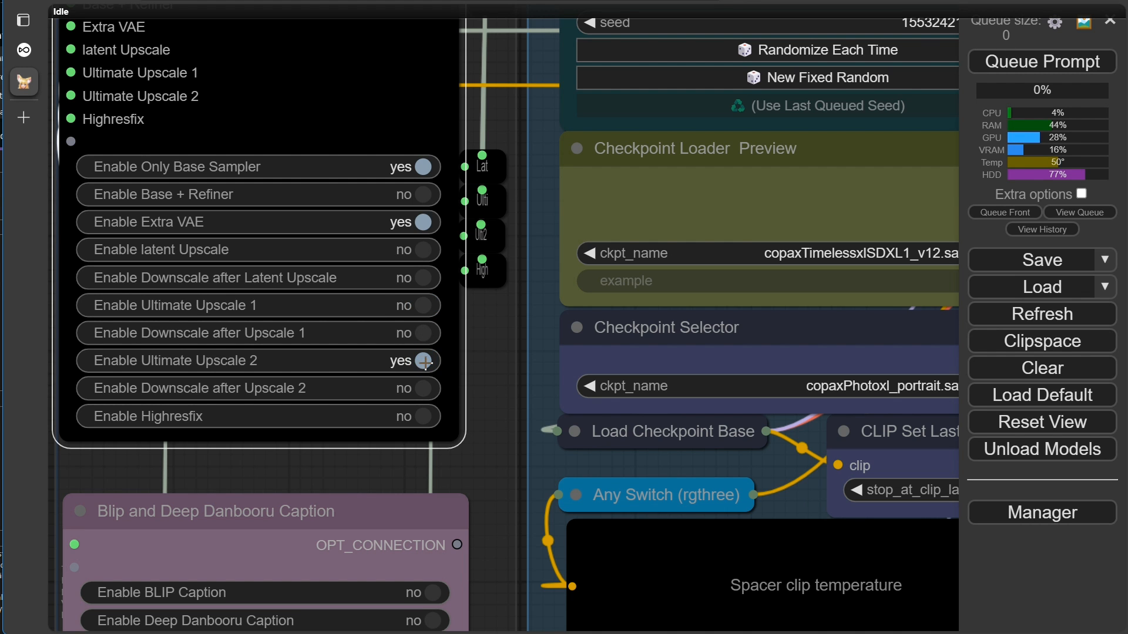
{"action": "left_click", "coordinate": [426, 389]}
{"action": "left_click", "coordinate": [426, 370]}
{"action": "left_click", "coordinate": [423, 306]}
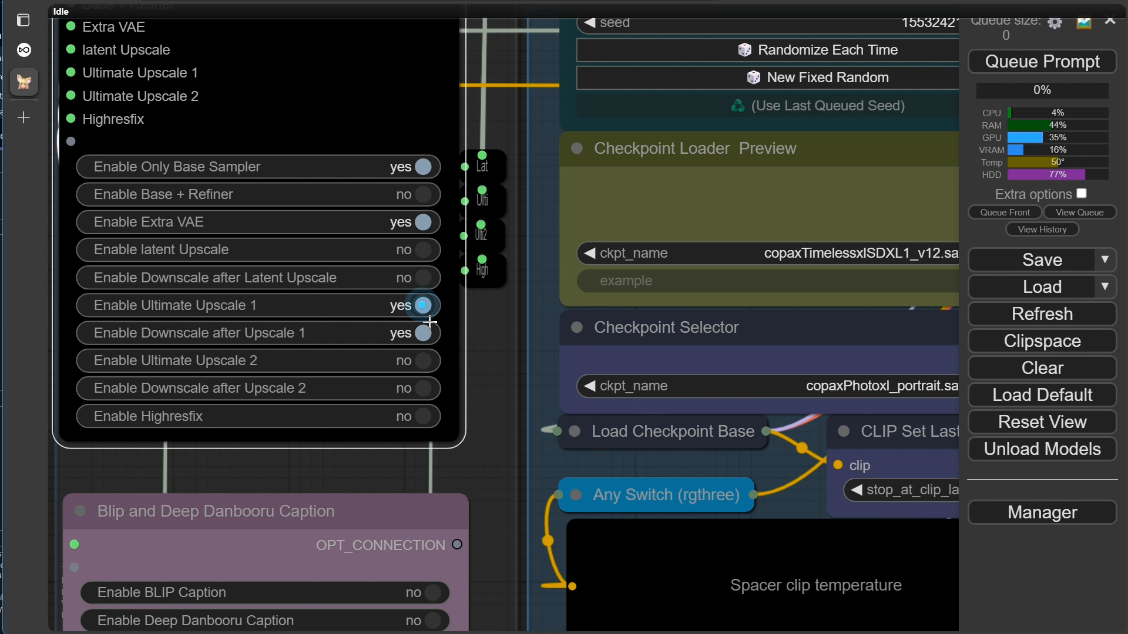
{"action": "left_click", "coordinate": [425, 334]}
Step: Examine the goto Upscaler, latent upscale and Ultimate Upscale groups above the start settings
{"action": "scroll", "coordinate": [441, 326], "scroll_direction": "down", "scroll_amount": 6}
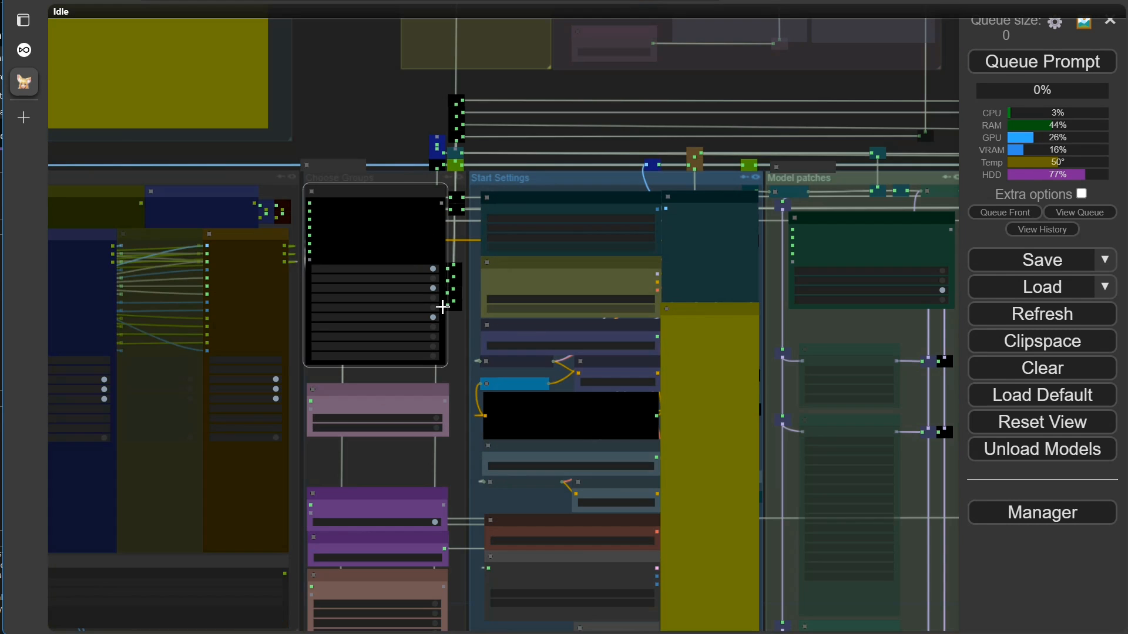
{"action": "left_click_drag", "start_coordinate": [380, 115], "coordinate": [300, 464]}
{"action": "scroll", "coordinate": [262, 414], "scroll_direction": "down", "scroll_amount": 2}
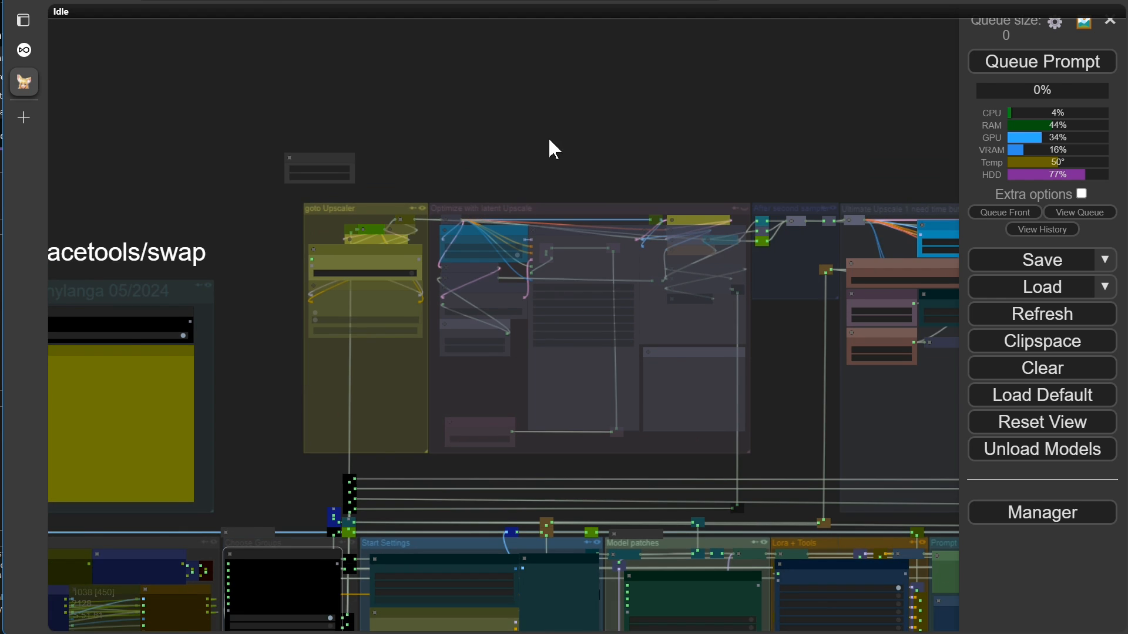
{"action": "left_click_drag", "start_coordinate": [544, 140], "coordinate": [408, 142]}
{"action": "scroll", "coordinate": [409, 142], "scroll_direction": "down", "scroll_amount": 3}
{"action": "left_click_drag", "start_coordinate": [519, 140], "coordinate": [398, 141]}
{"action": "scroll", "coordinate": [361, 151], "scroll_direction": "down", "scroll_amount": 2}
{"action": "scroll", "coordinate": [361, 151], "scroll_direction": "down", "scroll_amount": 2}
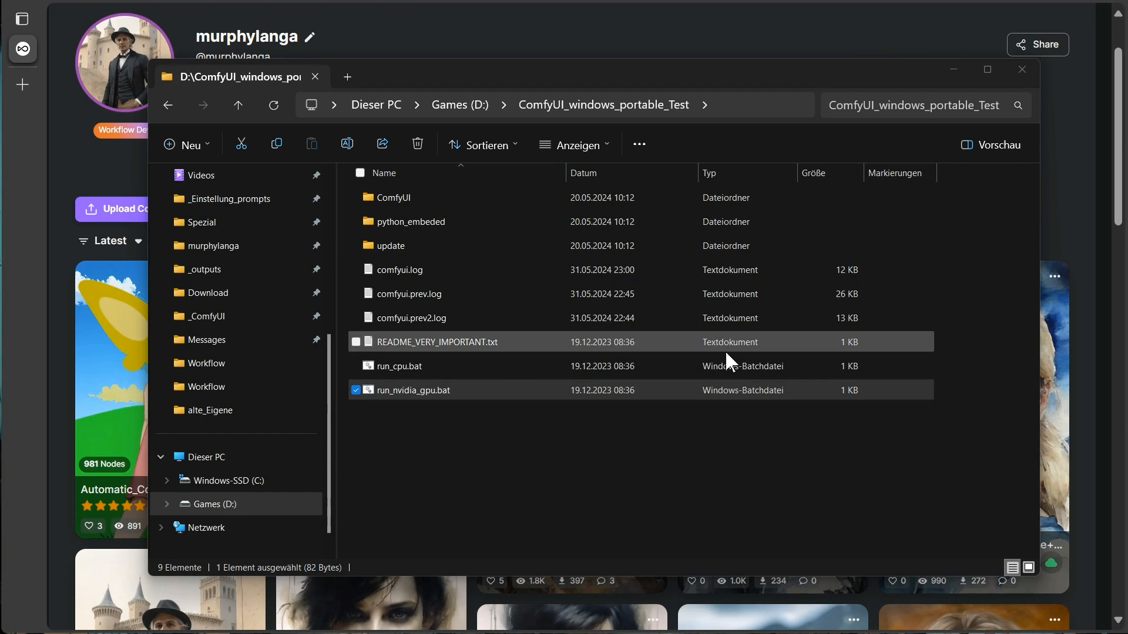
Step: Switch to File Explorer, launch run_nvidia_gpu.bat from ComfyUI_windows_portable_Test, and dismiss the translation offer and missing-node notice in ComfyUI
{"action": "double_click", "coordinate": [419, 391]}
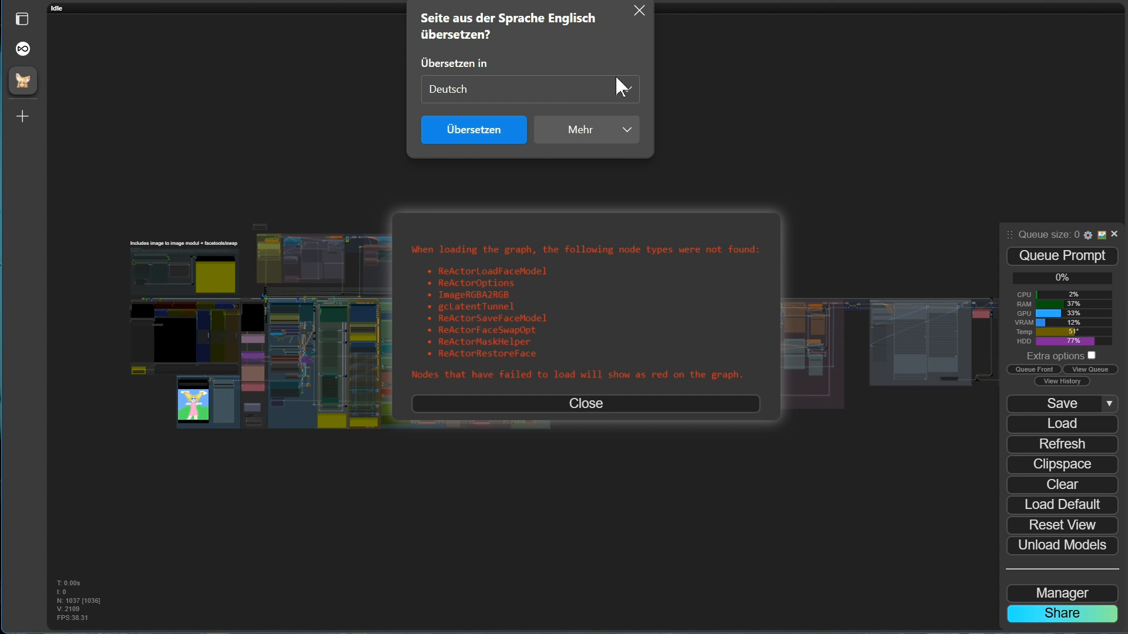
{"action": "left_click", "coordinate": [640, 10]}
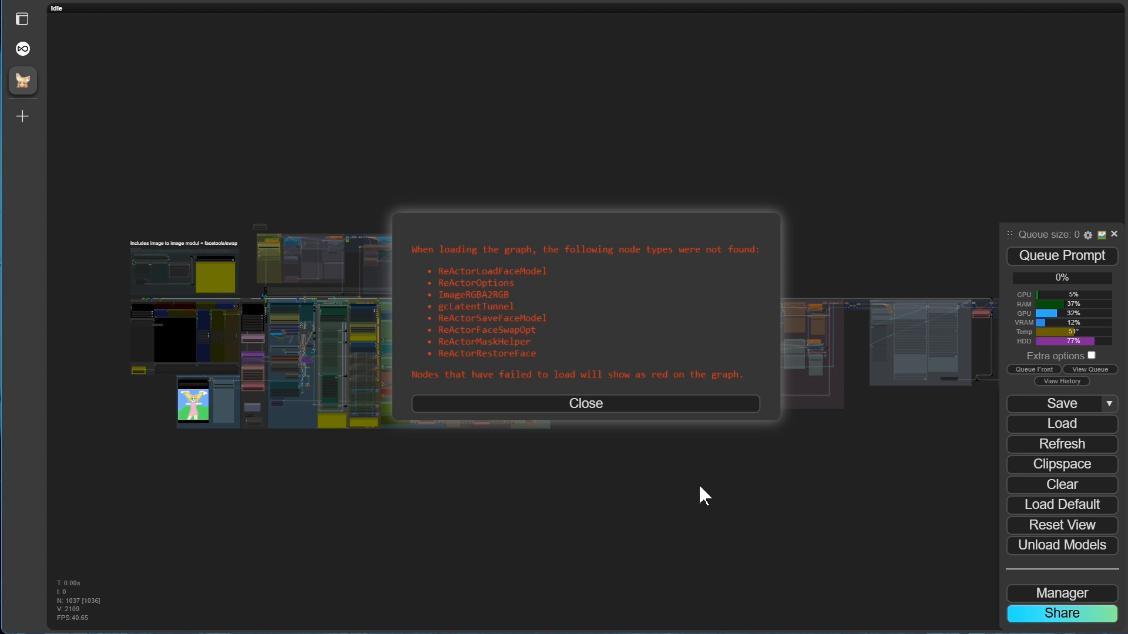
{"action": "left_click", "coordinate": [599, 408]}
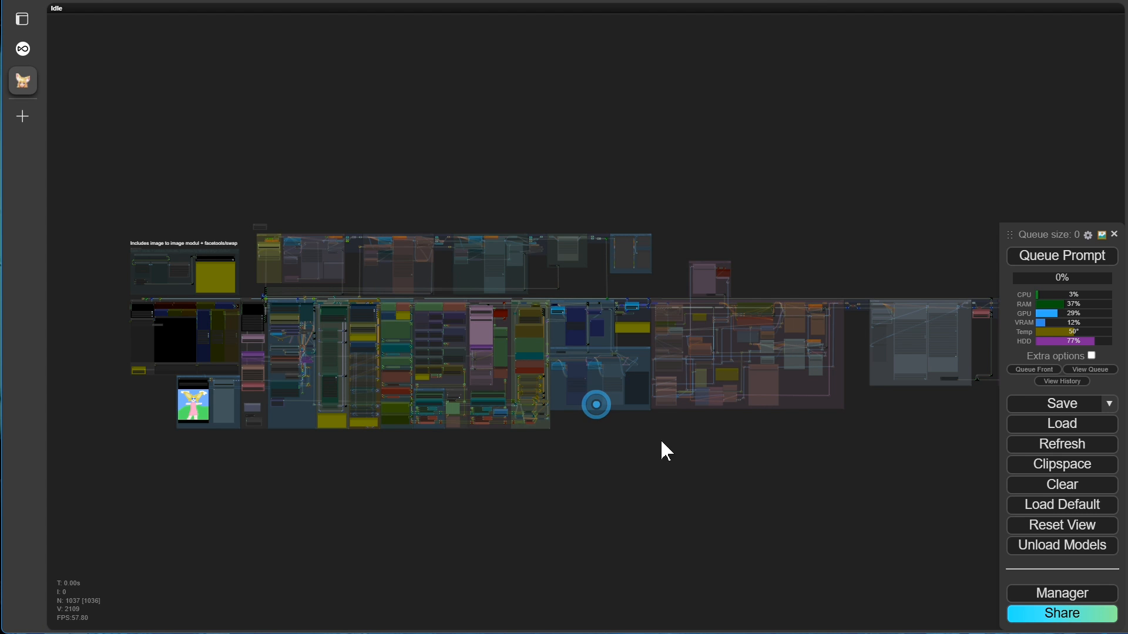
Step: Inspect the red missing nodes in the Face Swap group at the end of the workflow
{"action": "left_click_drag", "start_coordinate": [758, 483], "coordinate": [468, 483]}
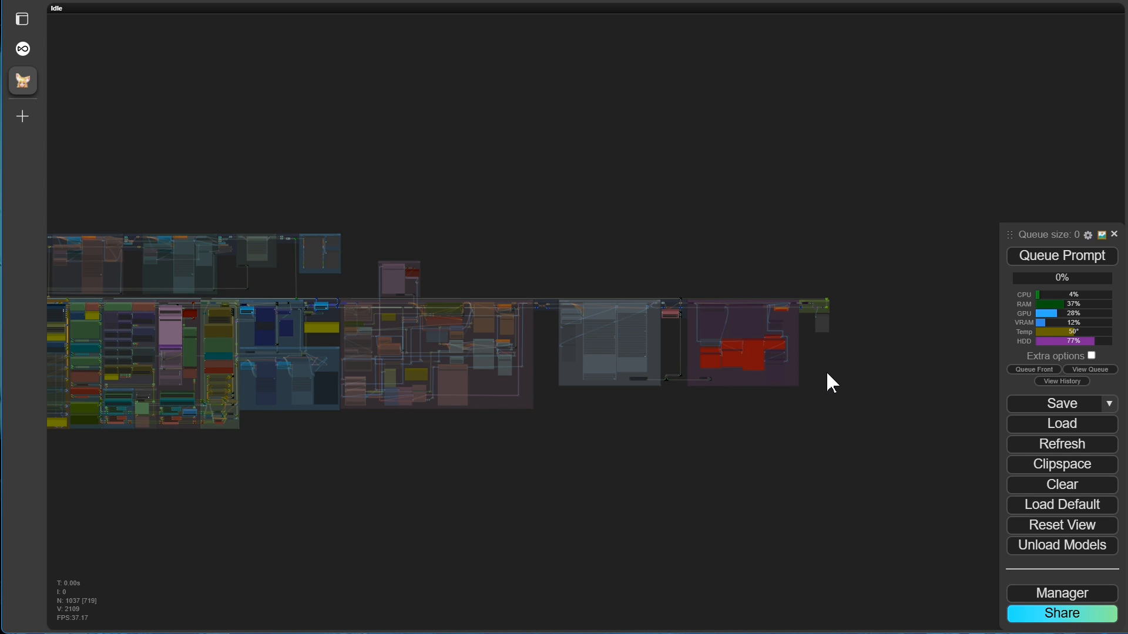
{"action": "scroll", "coordinate": [828, 370], "scroll_direction": "up", "scroll_amount": 5}
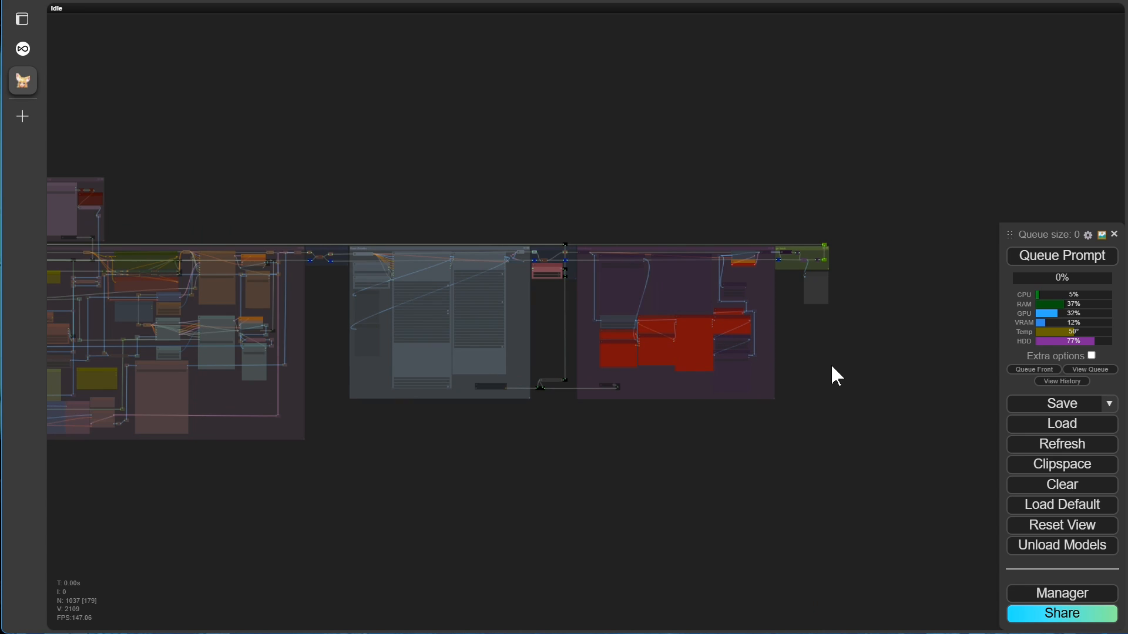
{"action": "scroll", "coordinate": [834, 367], "scroll_direction": "up", "scroll_amount": 3}
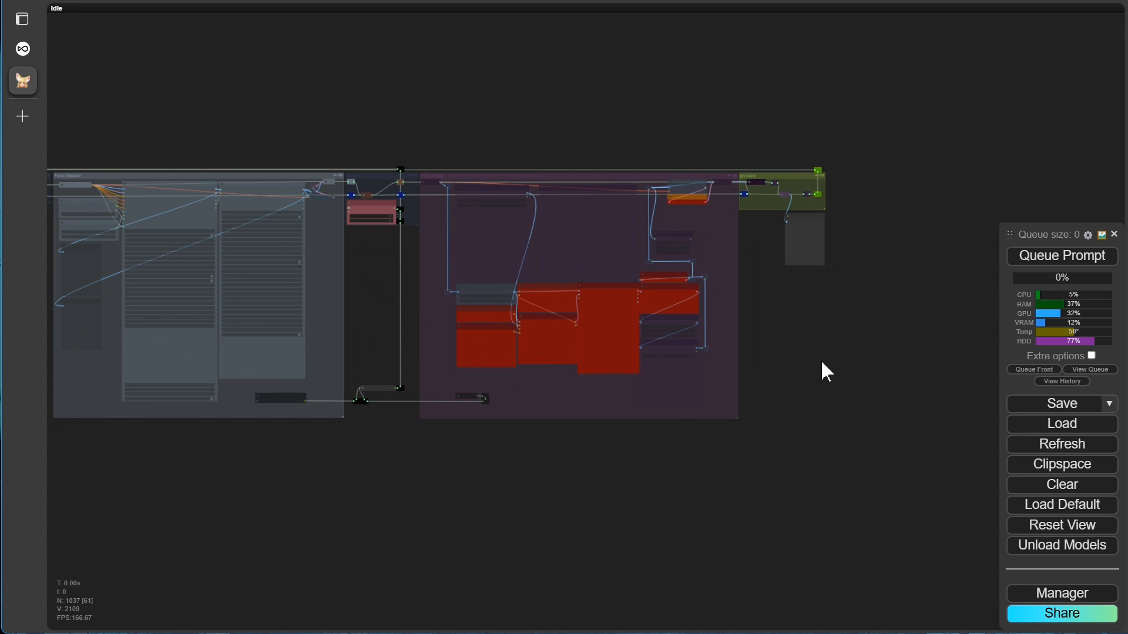
{"action": "scroll", "coordinate": [823, 355], "scroll_direction": "up", "scroll_amount": 3}
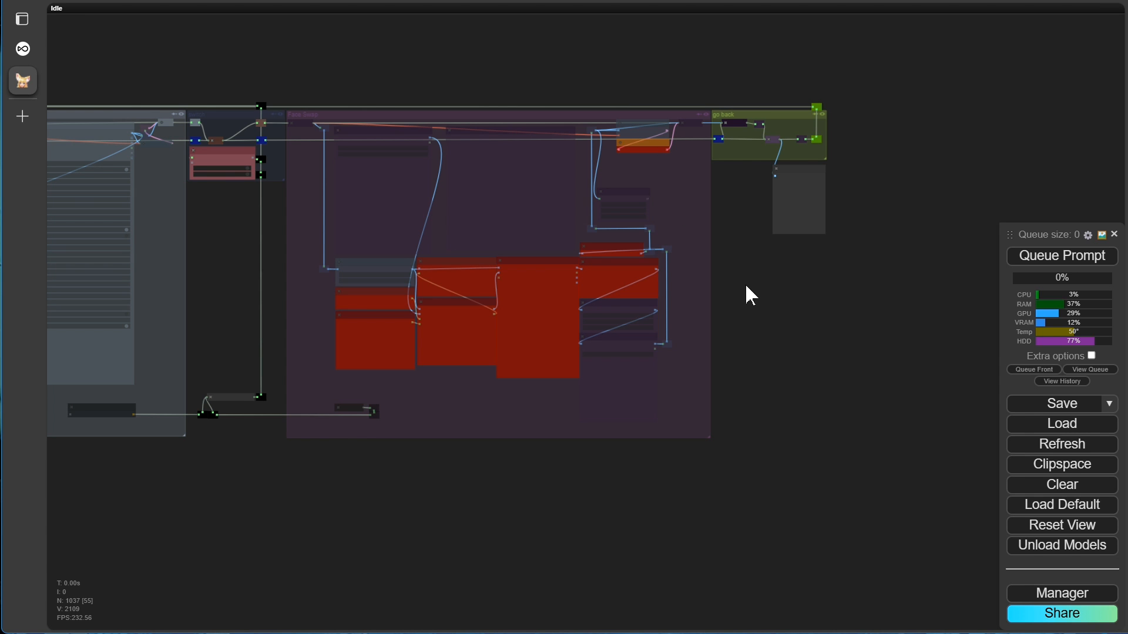
Step: Find the workflow's missing custom nodes in ComfyUI Manager and install the ntdviet/comfyui-ext node pack
{"action": "mouse_move", "coordinate": [763, 319]}
{"action": "left_mouse_down"}
{"action": "mouse_move", "coordinate": [898, 340]}
{"action": "mouse_move", "coordinate": [894, 354]}
{"action": "left_mouse_up"}
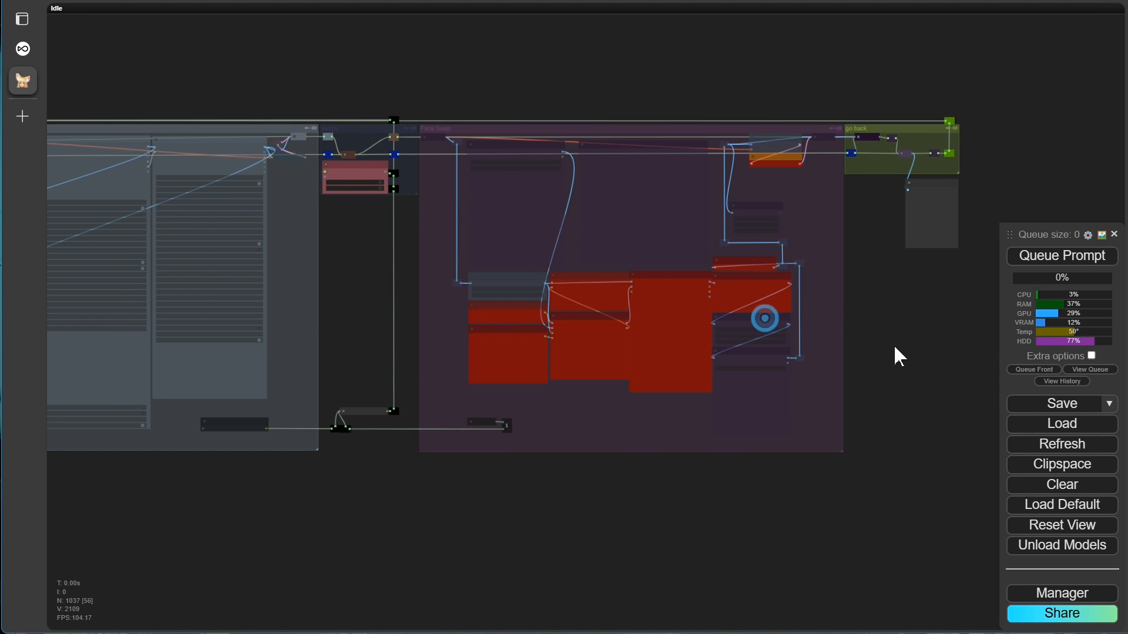
{"action": "left_click_drag", "start_coordinate": [475, 530], "coordinate": [677, 544]}
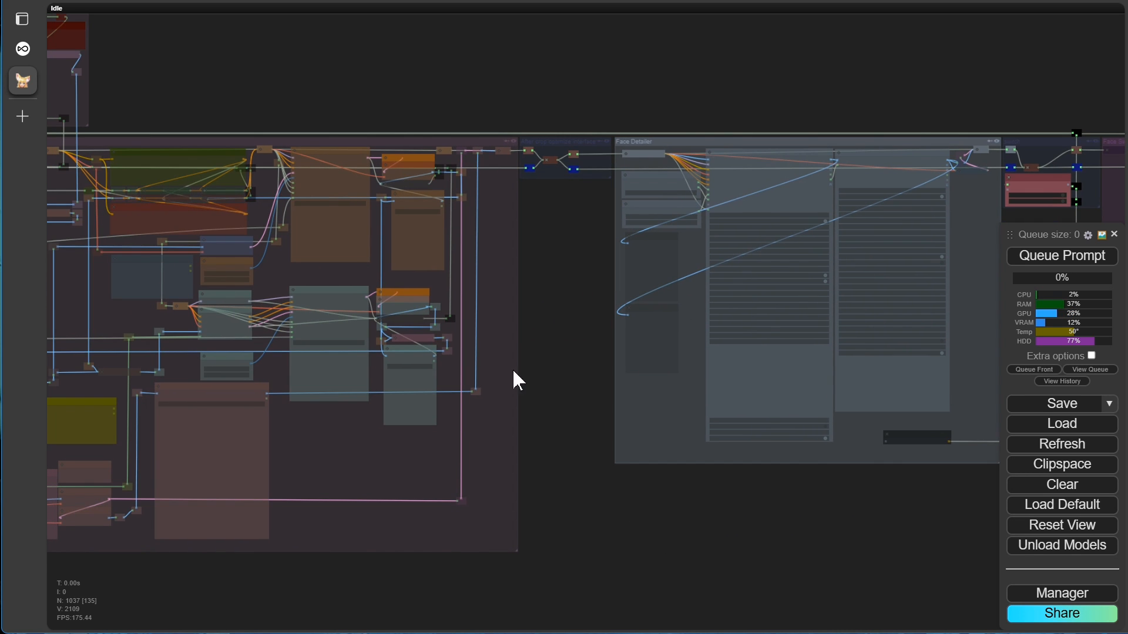
{"action": "scroll", "coordinate": [485, 284], "scroll_direction": "up", "scroll_amount": 10}
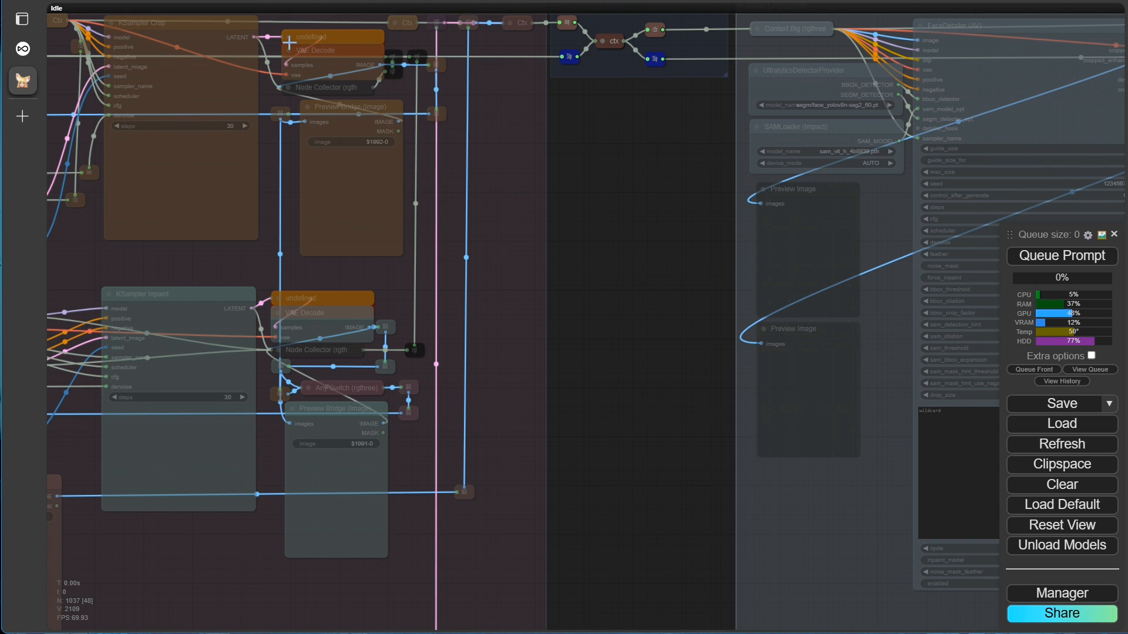
{"action": "scroll", "coordinate": [658, 298], "scroll_direction": "down", "scroll_amount": 10}
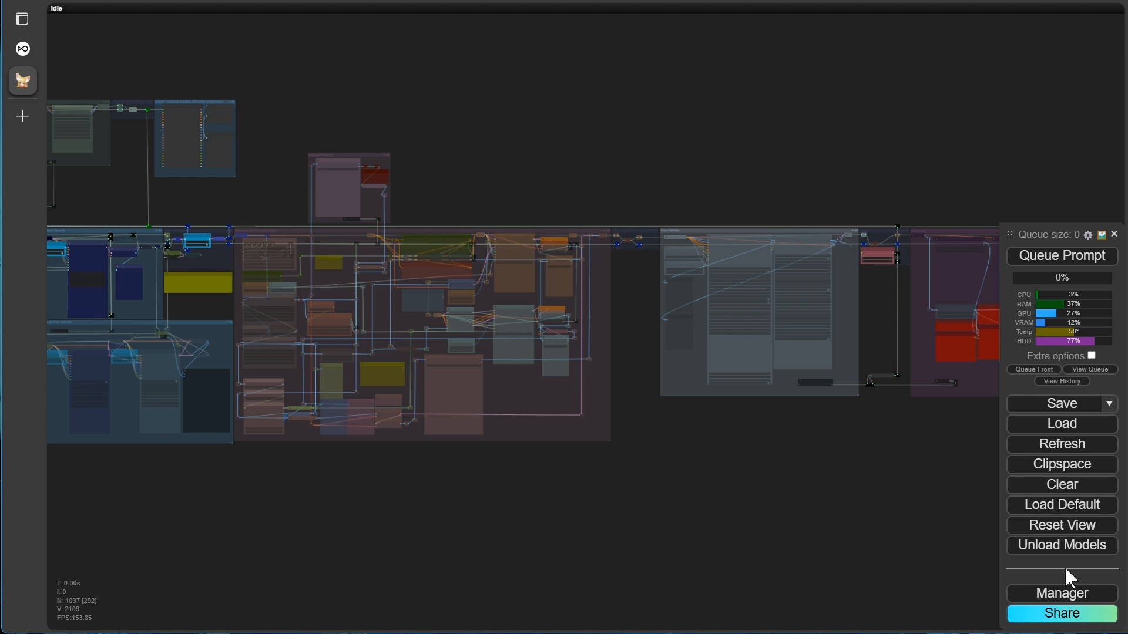
{"action": "left_click", "coordinate": [1069, 598]}
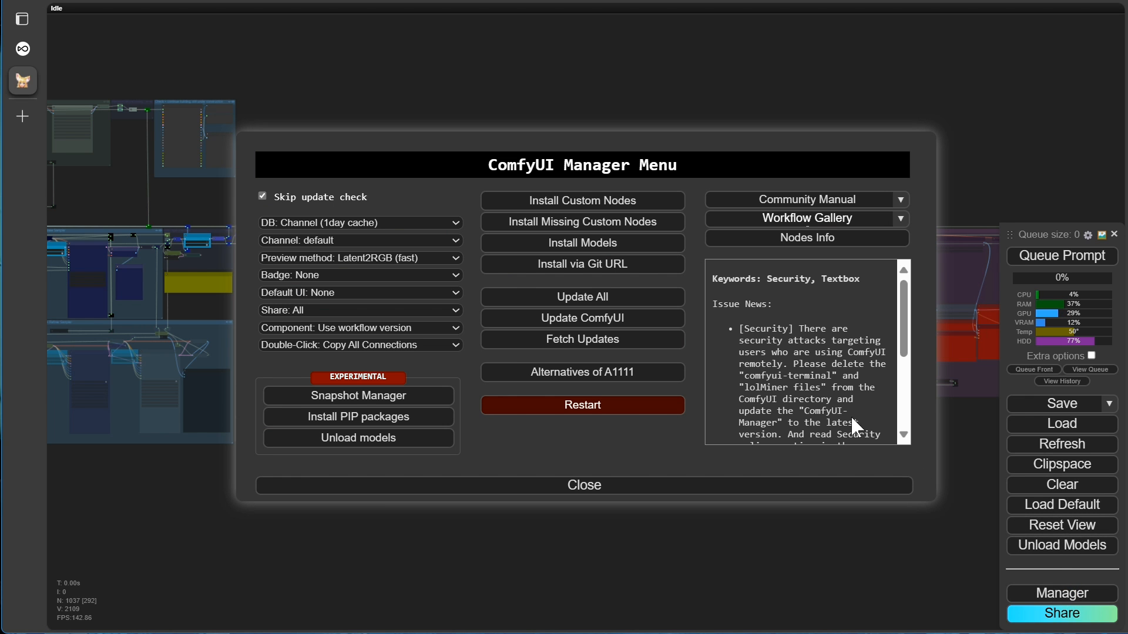
{"action": "left_click", "coordinate": [558, 223]}
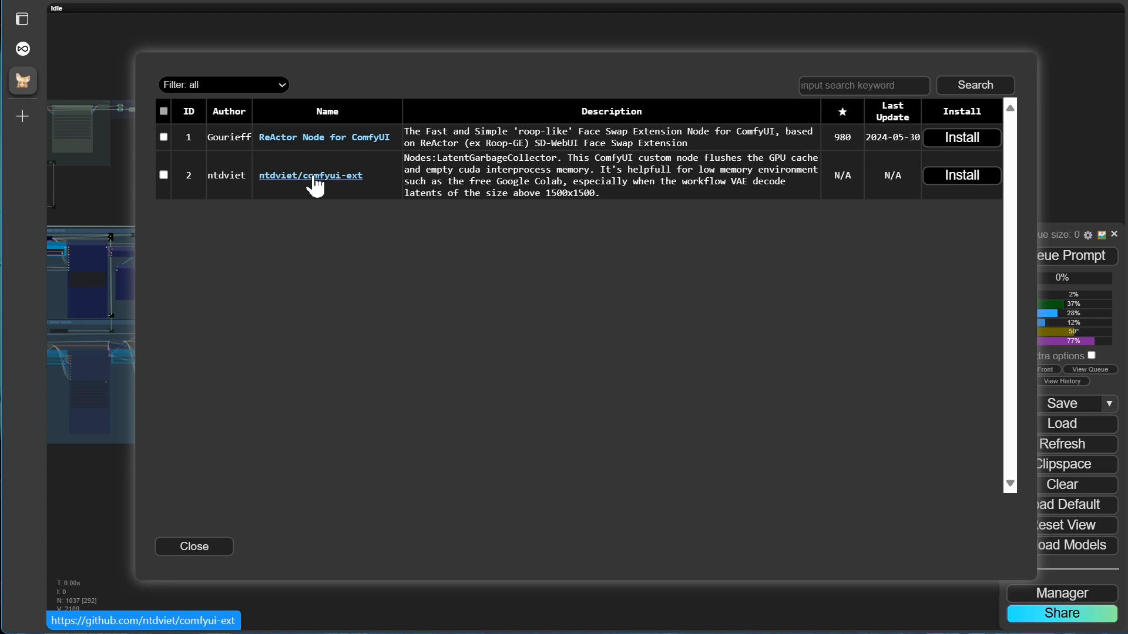
{"action": "left_click", "coordinate": [951, 180]}
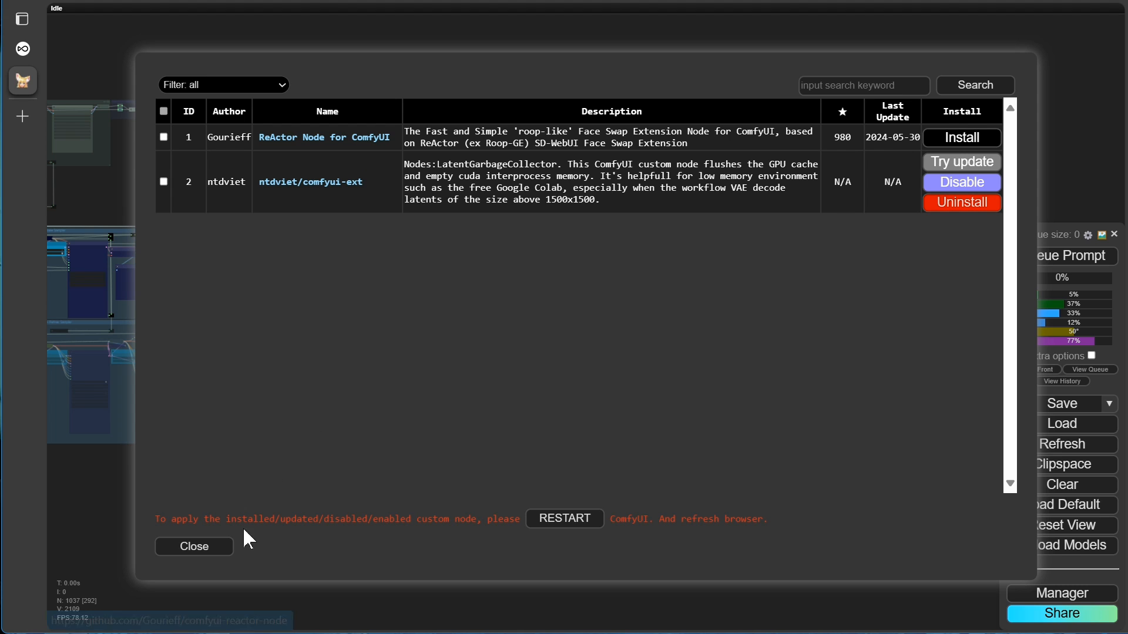
{"action": "left_click", "coordinate": [195, 547]}
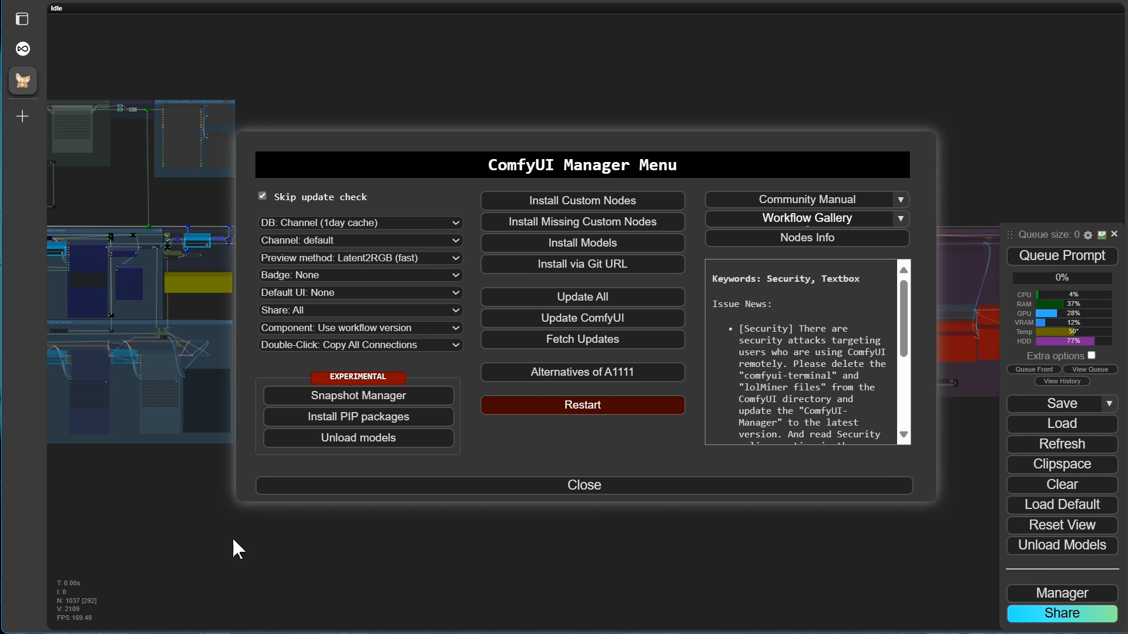
{"action": "left_click", "coordinate": [585, 492]}
Step: Delete all nodes inside the Face Swap group, including the red missing ones, keeping the group frame
{"action": "left_click_drag", "start_coordinate": [814, 524], "coordinate": [347, 549]}
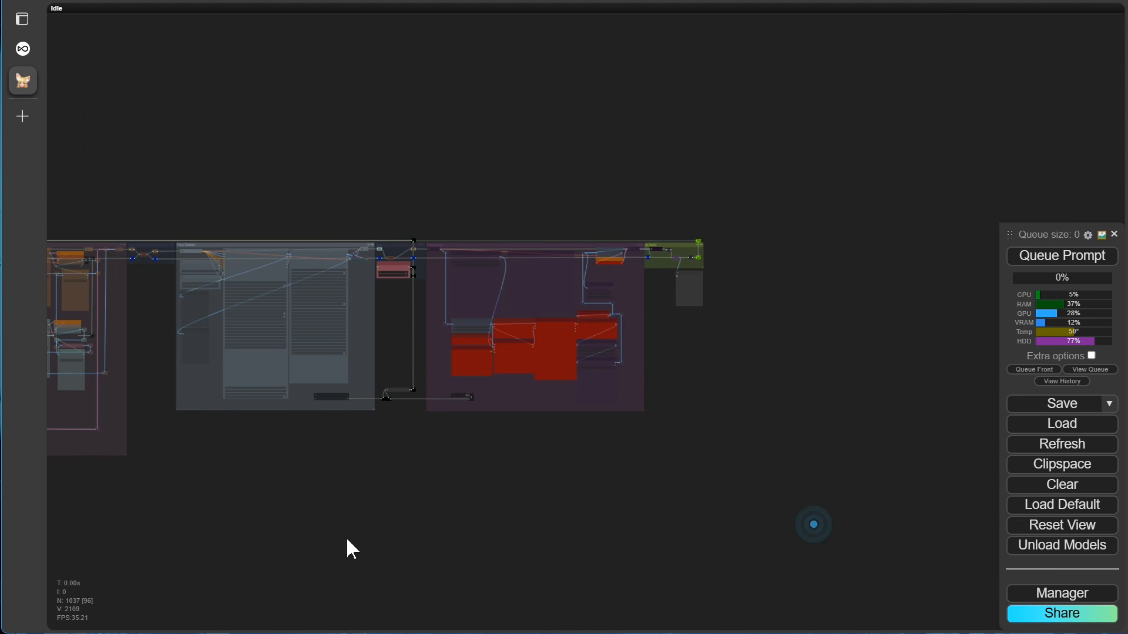
{"action": "scroll", "coordinate": [604, 506], "scroll_direction": "up", "scroll_amount": 3}
{"action": "scroll", "coordinate": [600, 499], "scroll_direction": "up", "scroll_amount": 4}
{"action": "left_click_drag", "start_coordinate": [470, 464], "coordinate": [588, 587]}
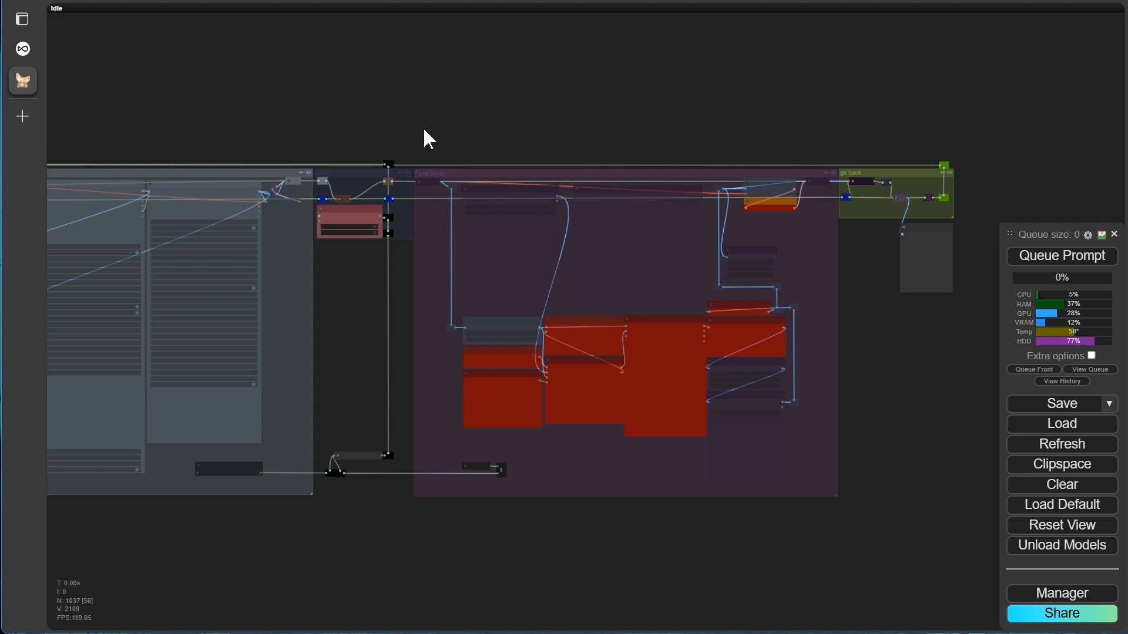
{"action": "left_click_drag", "start_coordinate": [412, 144], "coordinate": [835, 532]}
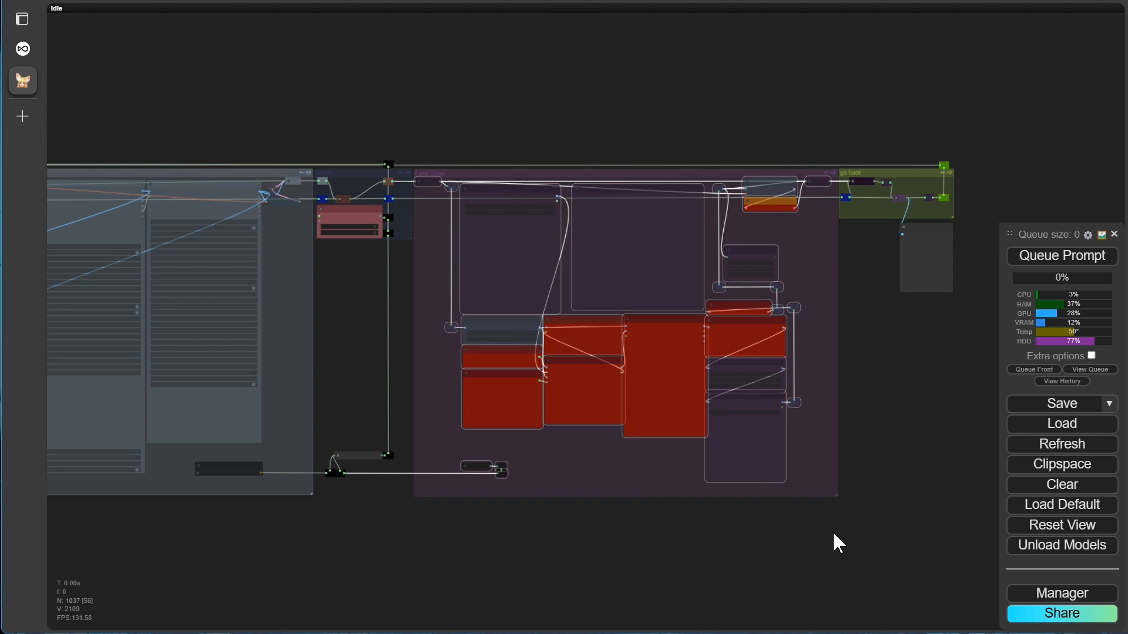
{"action": "key", "text": "Delete"}
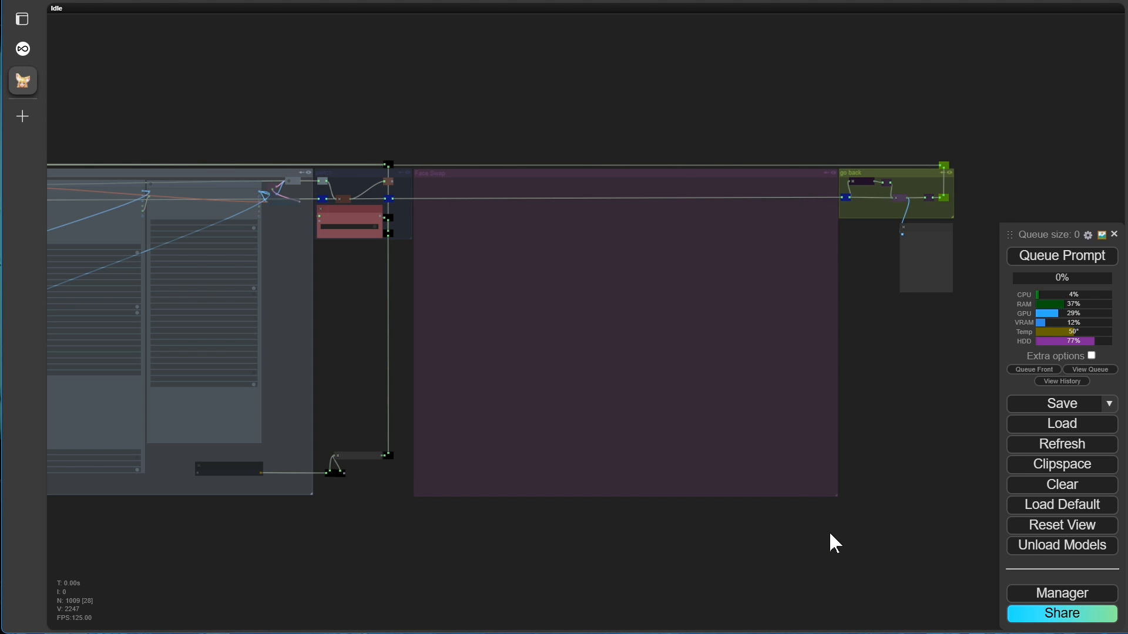
Step: Save the trimmed workflow under the name mein_workflow
{"action": "scroll", "coordinate": [779, 531], "scroll_direction": "down", "scroll_amount": 8}
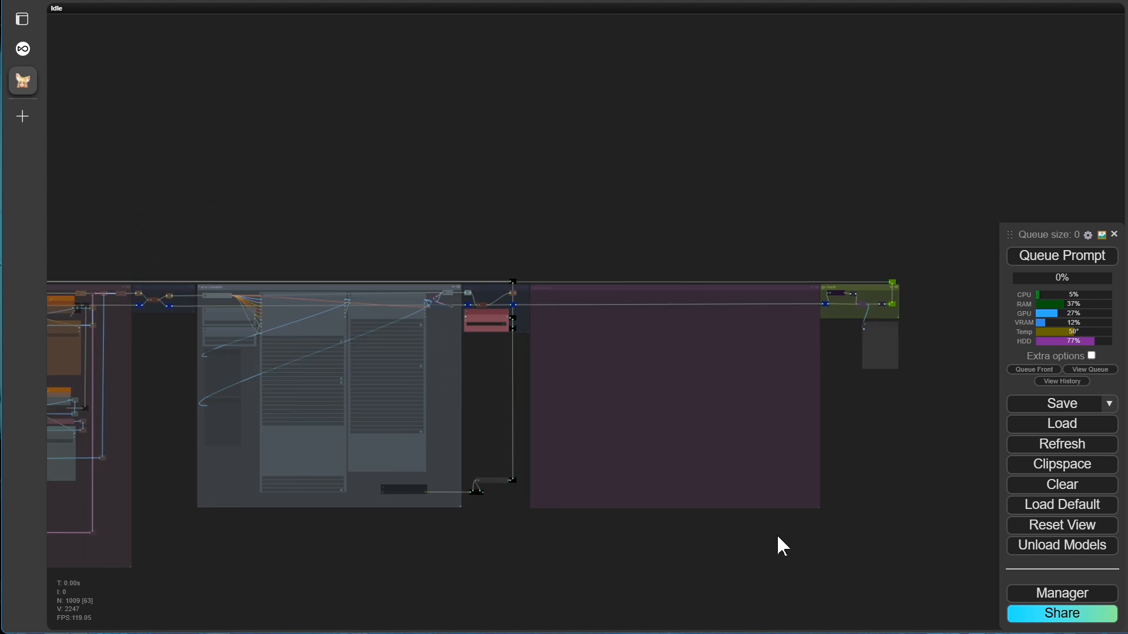
{"action": "scroll", "coordinate": [594, 554], "scroll_direction": "down", "scroll_amount": 5}
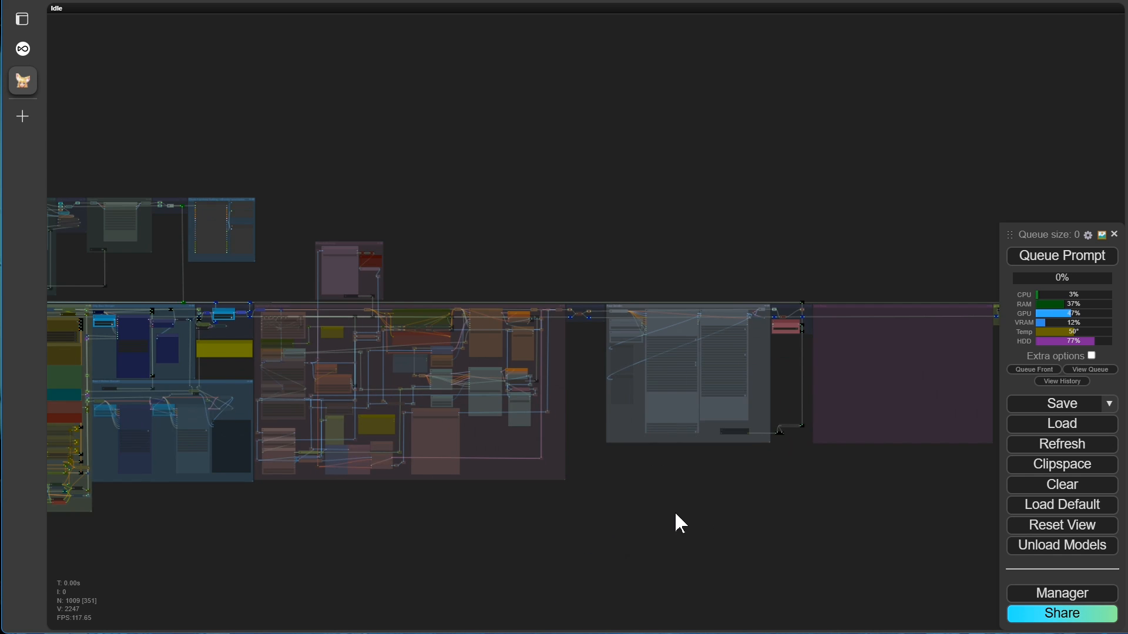
{"action": "scroll", "coordinate": [632, 509], "scroll_direction": "down", "scroll_amount": 5}
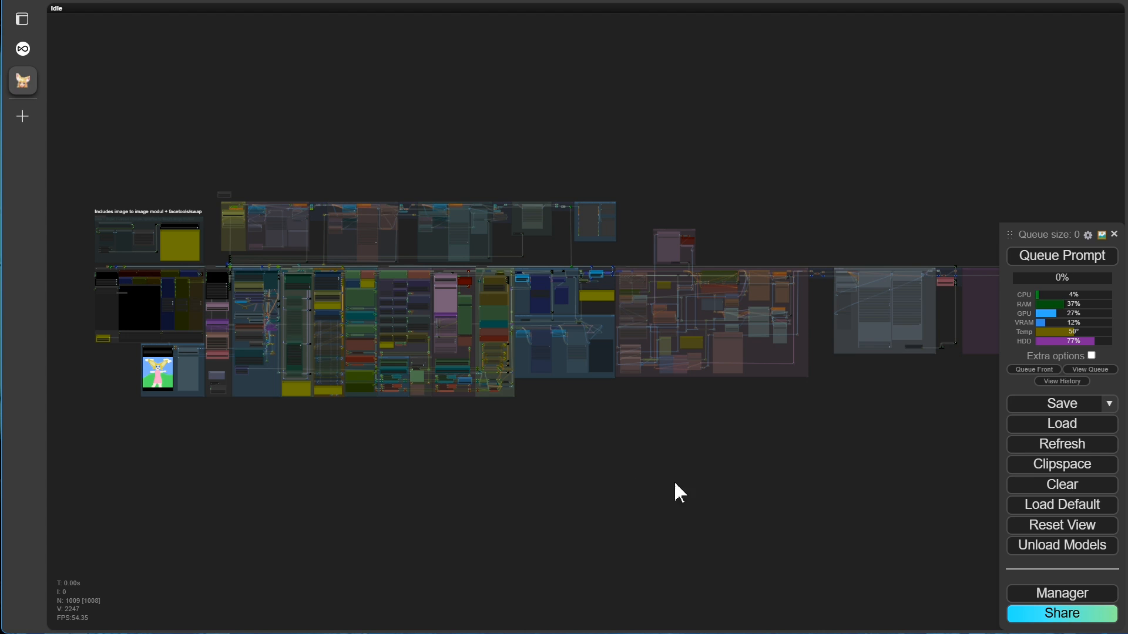
{"action": "left_click", "coordinate": [1044, 405]}
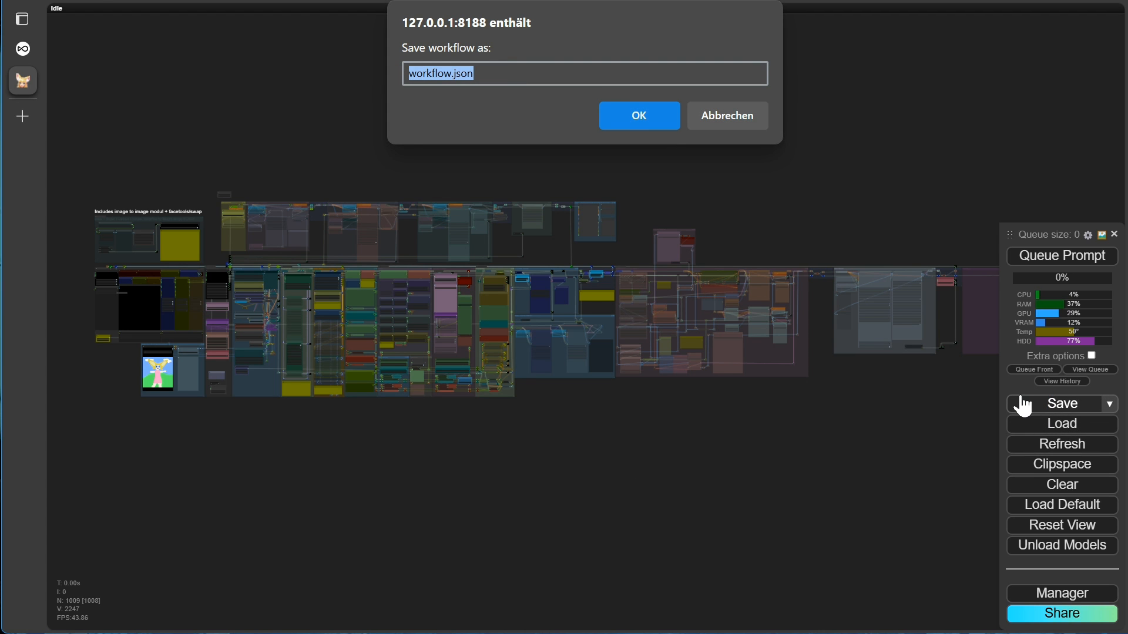
{"action": "type", "text": "mein_work"}
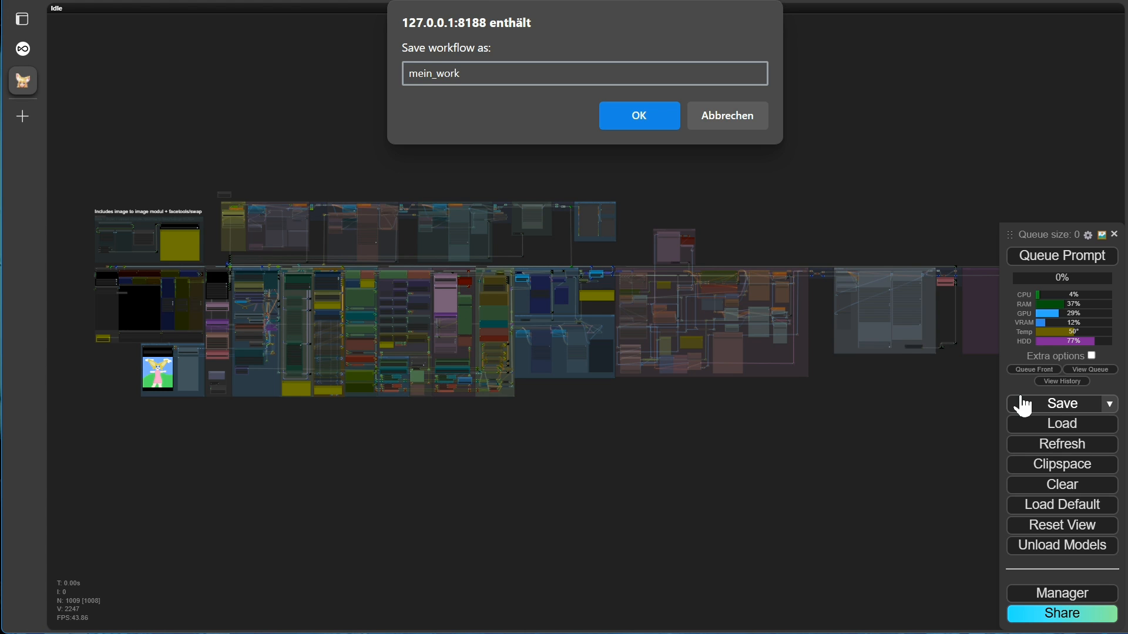
{"action": "type", "text": "flow"}
{"action": "key", "text": "Return"}
{"action": "left_click", "coordinate": [650, 503]}
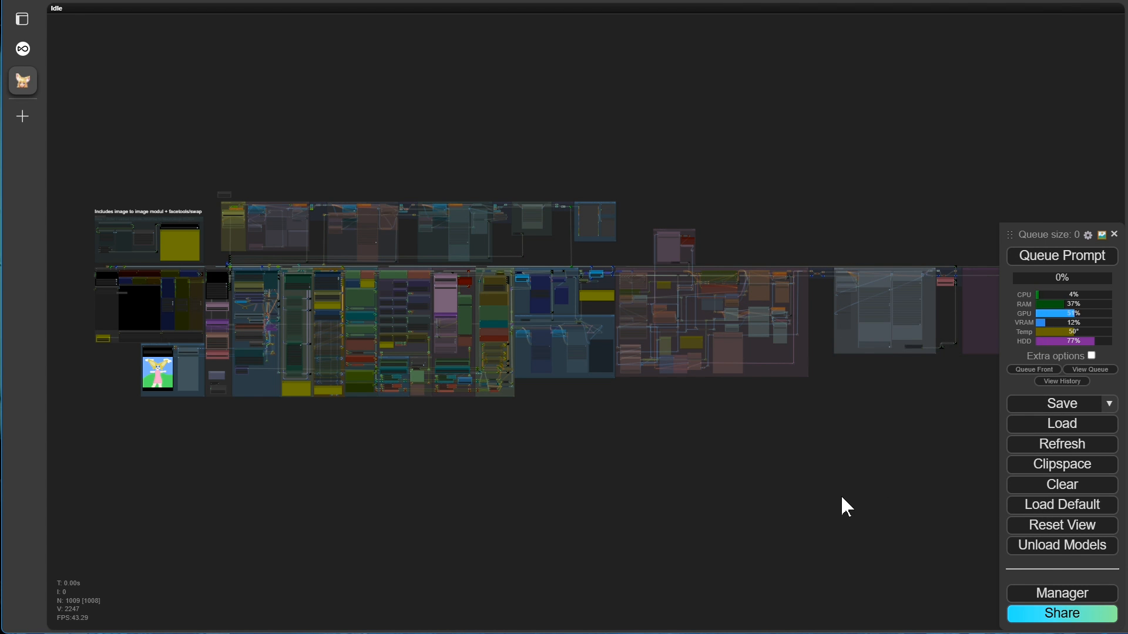
Step: Switch to the terminal, stop the ComfyUI server, answer n to the batch abort question, and close the ComfyUI browser page
{"action": "left_click_drag", "start_coordinate": [1013, 238], "coordinate": [930, 138]}
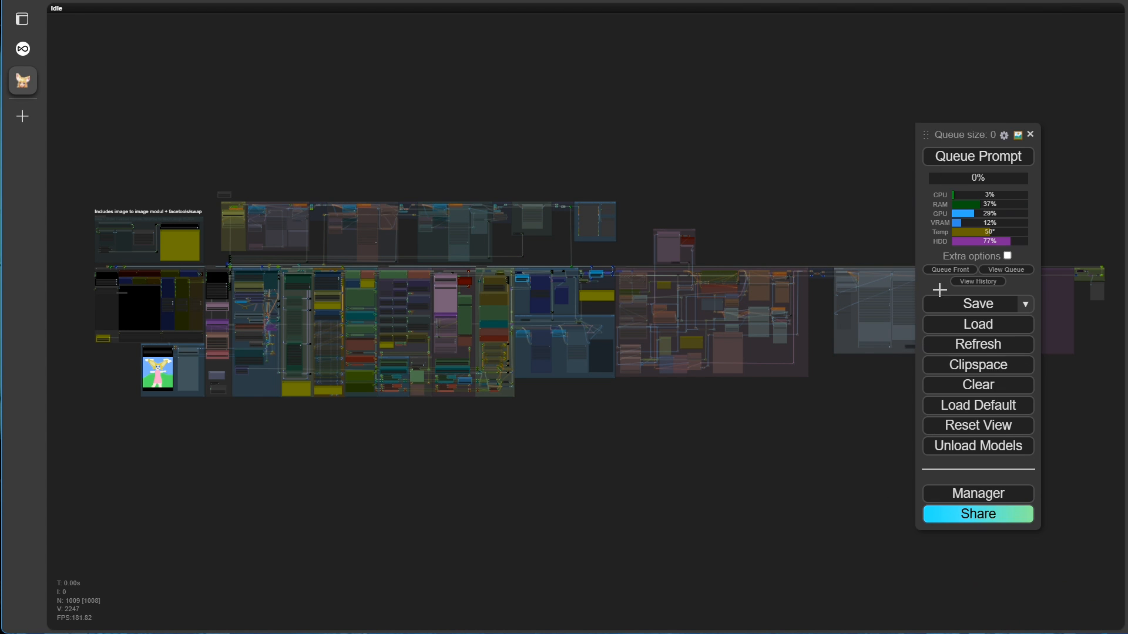
{"action": "key", "text": "alt+Tab"}
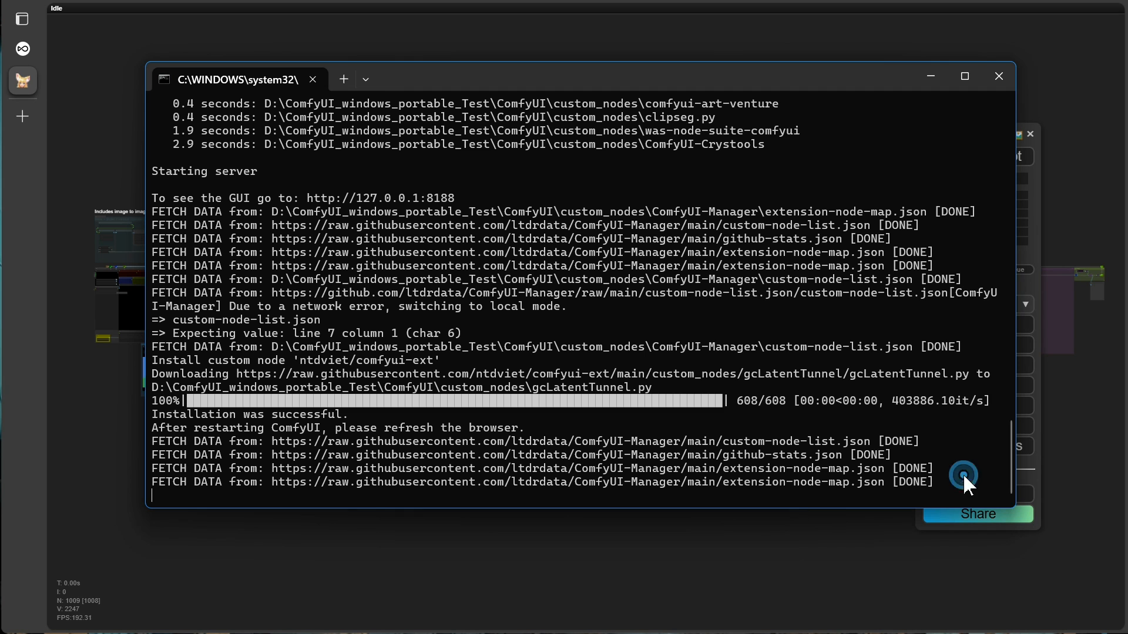
{"action": "key", "text": "ctrl+c"}
{"action": "type", "text": "n"}
{"action": "key", "text": "Return"}
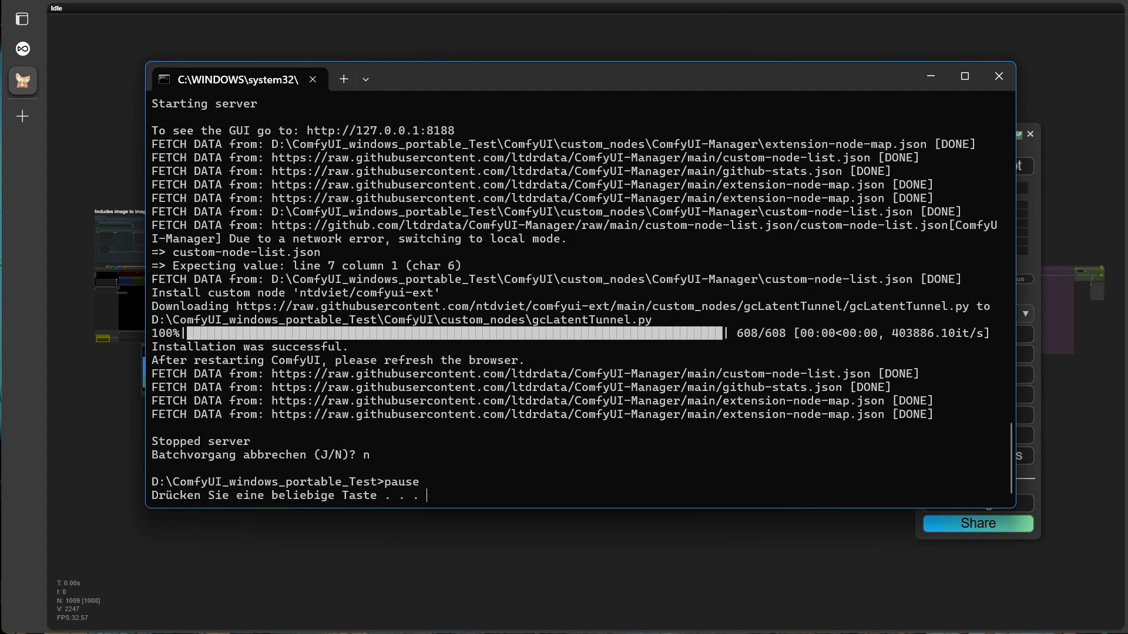
{"action": "key", "text": "Return"}
{"action": "left_click", "coordinate": [230, 81]}
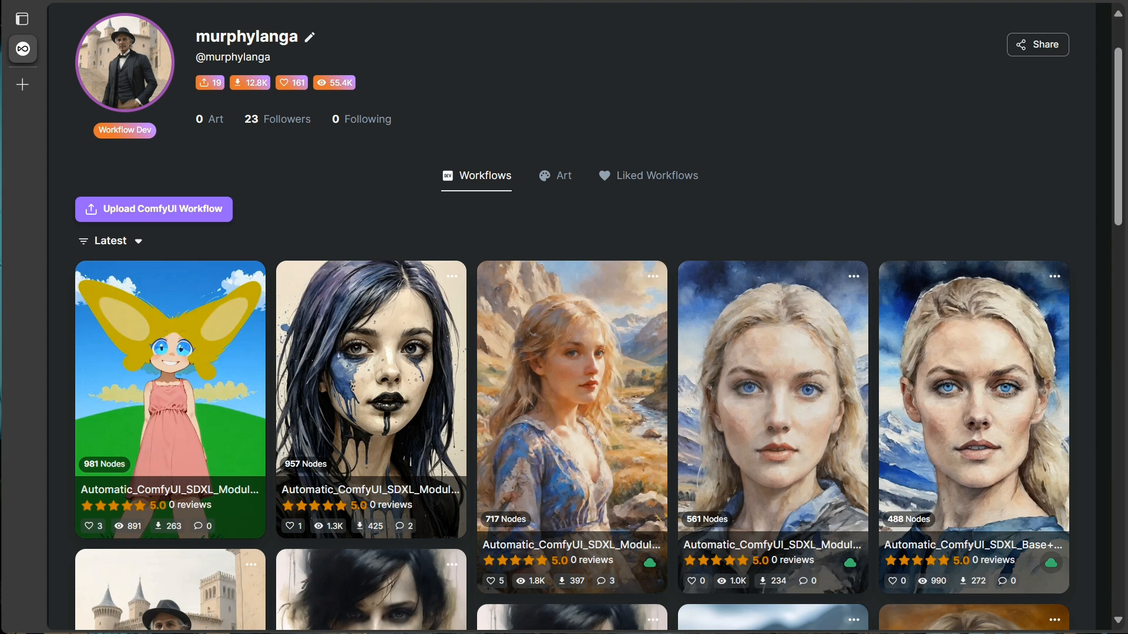
Step: Switch to File Explorer, relaunch the ComfyUI test installation, and dismiss the page translation offer
{"action": "key", "text": "alt+Tab"}
{"action": "left_click", "coordinate": [405, 390]}
{"action": "double_click", "coordinate": [404, 389]}
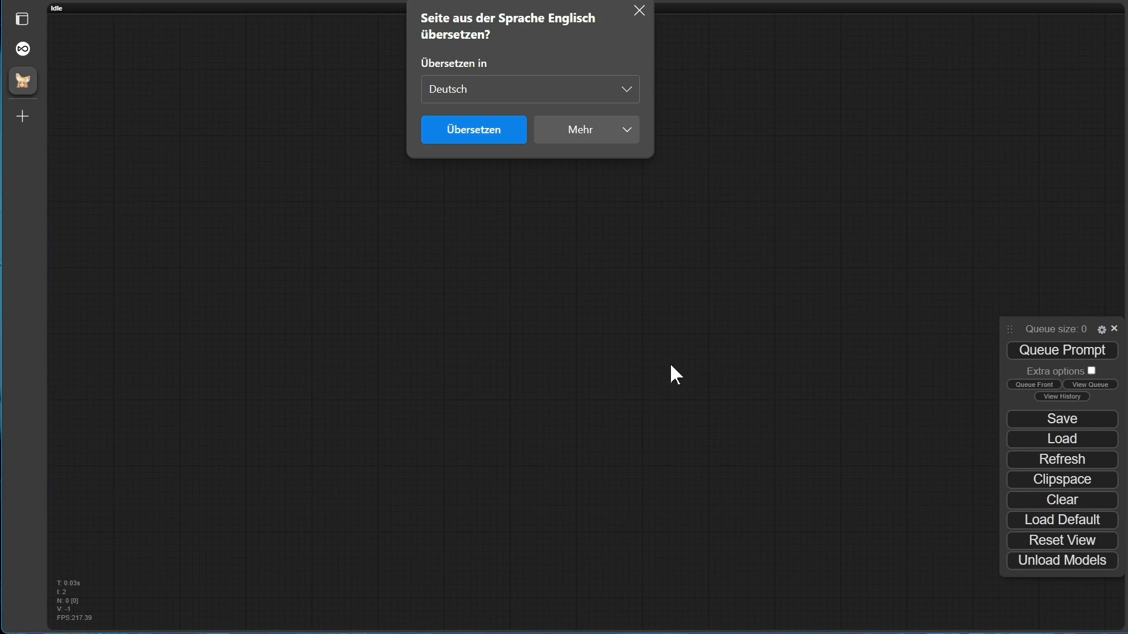
{"action": "left_click", "coordinate": [639, 10]}
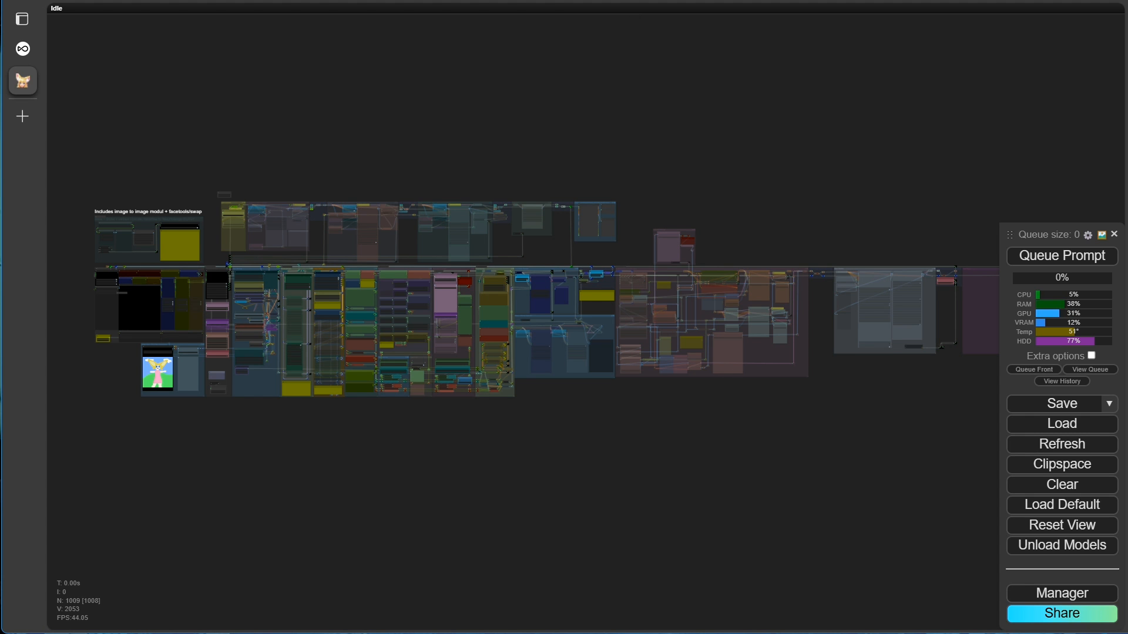
Step: Turn on Follow execution for the canvas and queue the prompt to run the workflow
{"action": "right_click", "coordinate": [726, 468]}
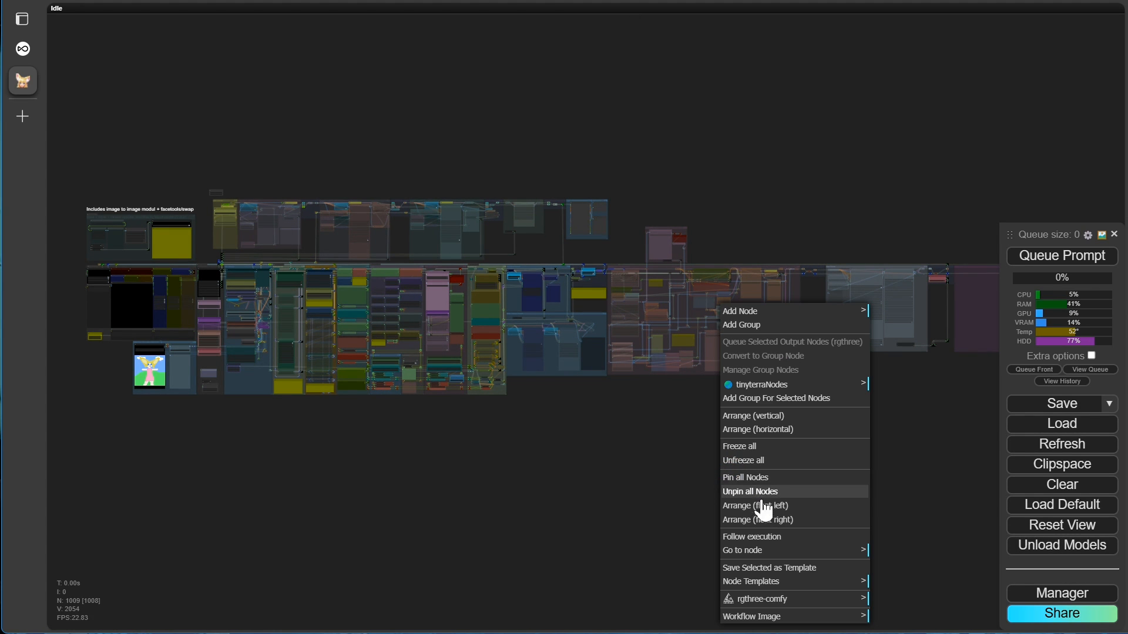
{"action": "left_click", "coordinate": [771, 539]}
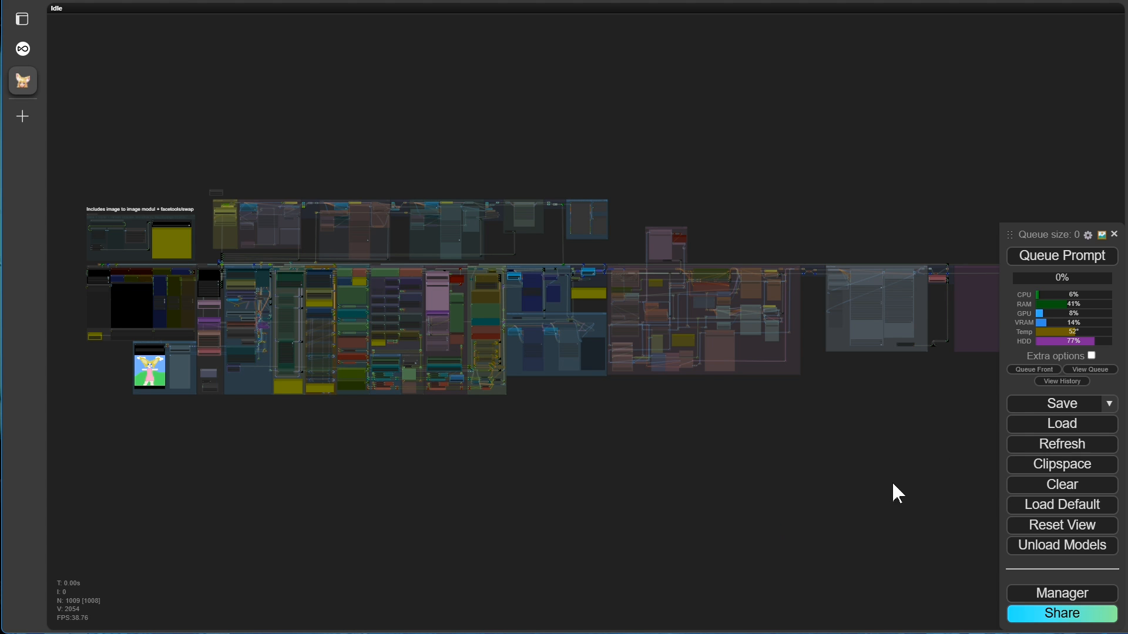
{"action": "left_click", "coordinate": [1040, 263]}
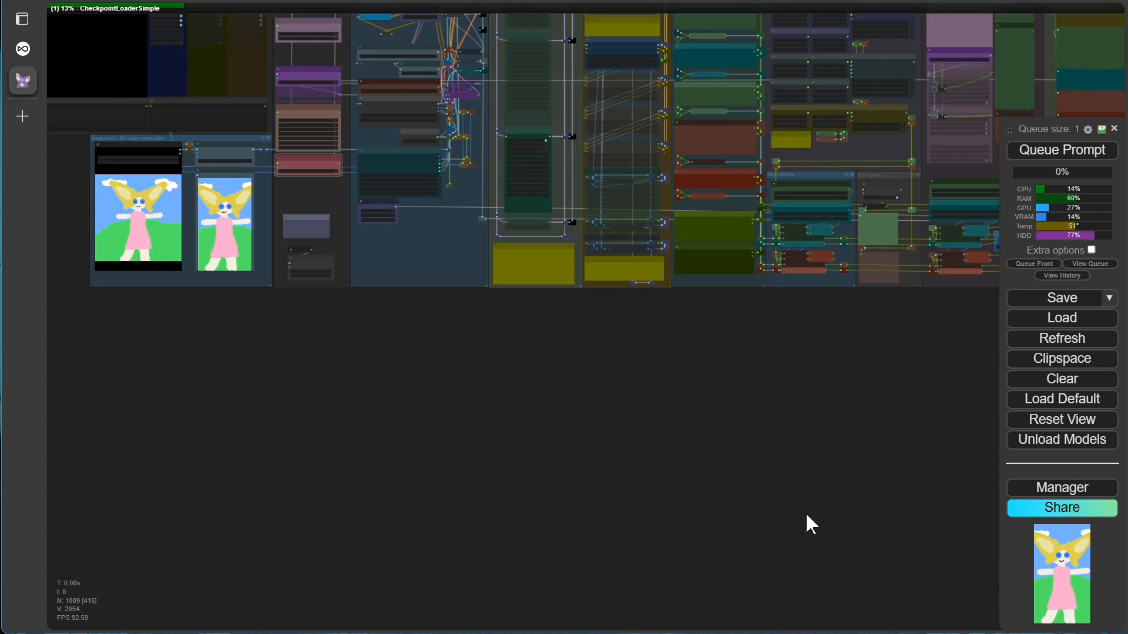
{"action": "scroll", "coordinate": [806, 516], "scroll_direction": "up", "scroll_amount": 4}
{"action": "left_click_drag", "start_coordinate": [846, 323], "coordinate": [697, 618]}
{"action": "scroll", "coordinate": [696, 618], "scroll_direction": "down", "scroll_amount": 3}
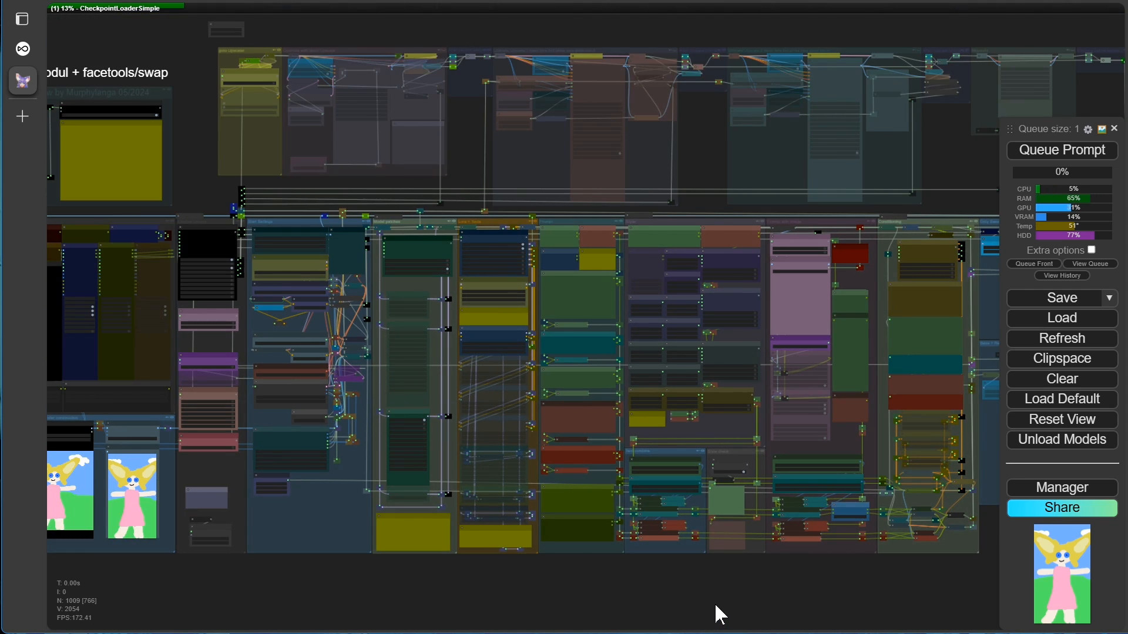
{"action": "scroll", "coordinate": [700, 474], "scroll_direction": "up", "scroll_amount": 8}
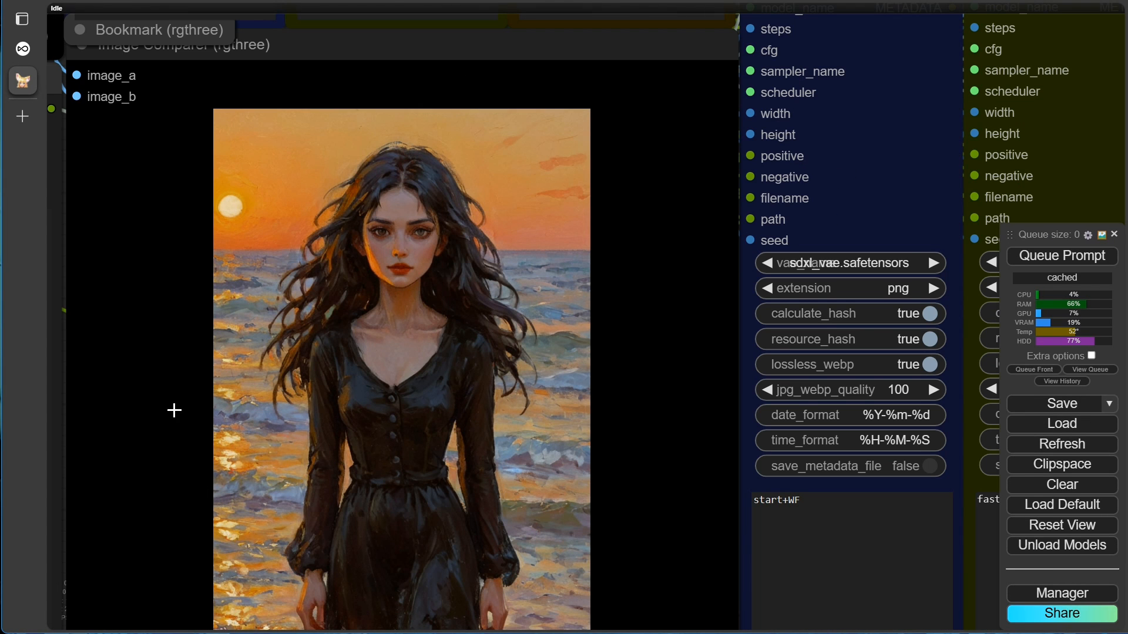
Step: Set the zoom of the shift + alt + x Bookmark node above the Image Comparer to 1.30 and collapse the node
{"action": "left_click", "coordinate": [80, 31]}
{"action": "left_click", "coordinate": [94, 91]}
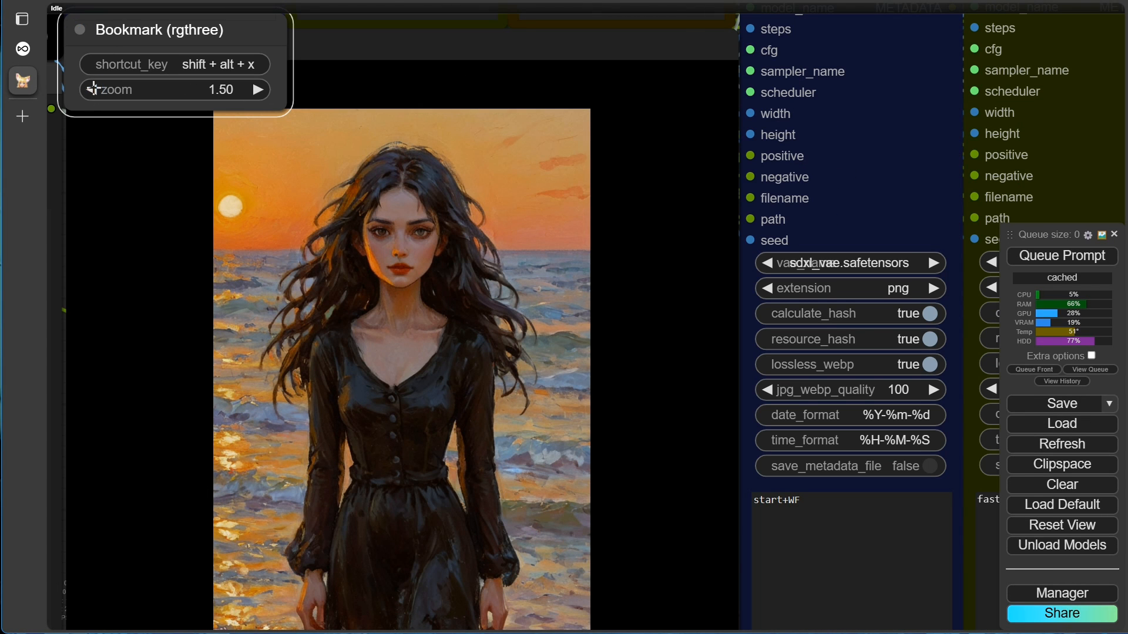
{"action": "left_click", "coordinate": [80, 33]}
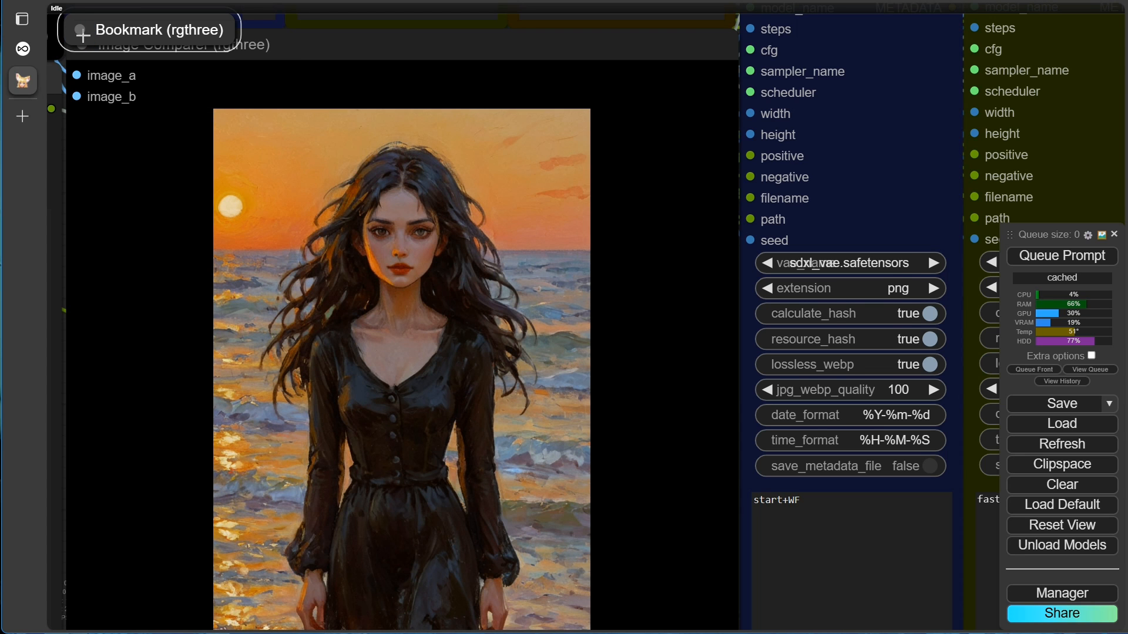
{"action": "scroll", "coordinate": [83, 36], "scroll_direction": "down", "scroll_amount": 1}
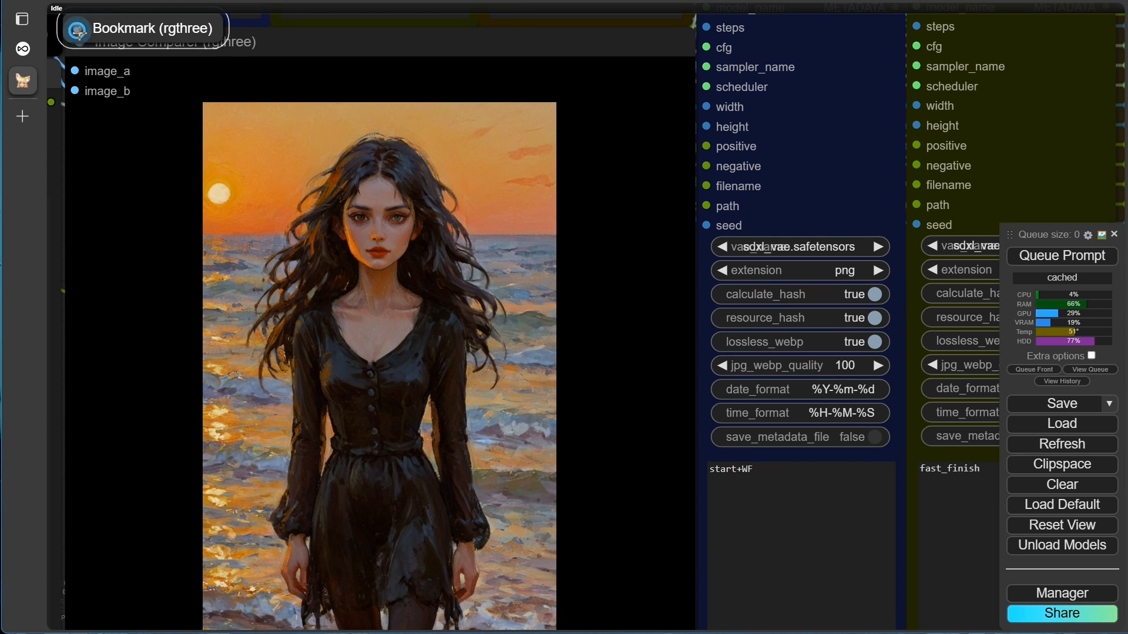
{"action": "left_click", "coordinate": [77, 29]}
{"action": "left_click", "coordinate": [89, 84]}
{"action": "left_click", "coordinate": [88, 84]}
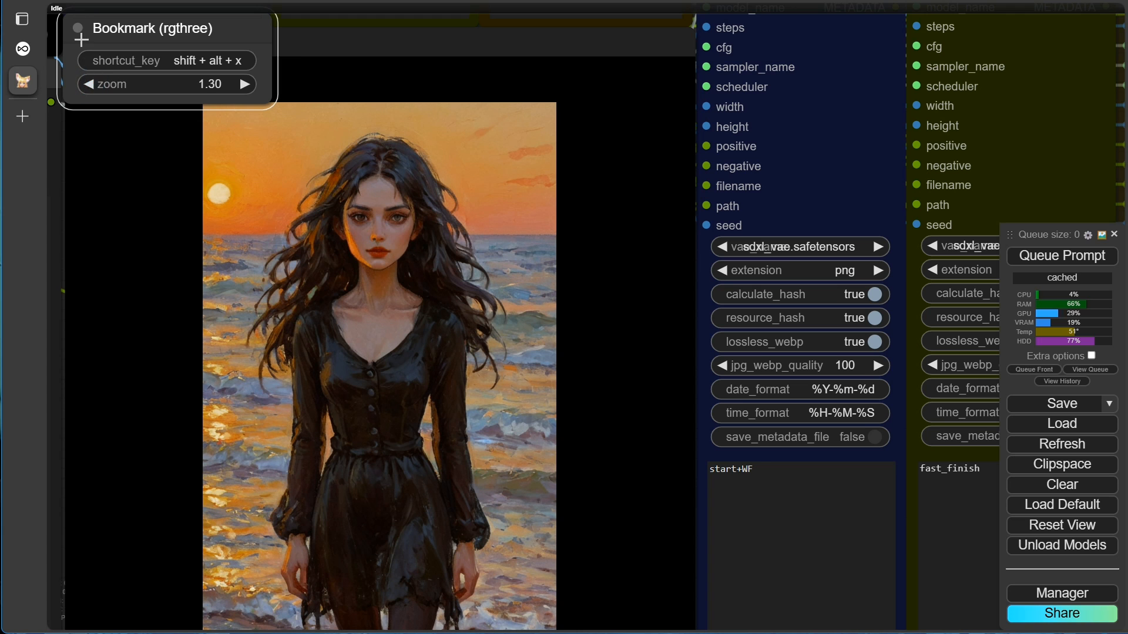
{"action": "left_click", "coordinate": [78, 28]}
{"action": "scroll", "coordinate": [77, 29], "scroll_direction": "down", "scroll_amount": 1}
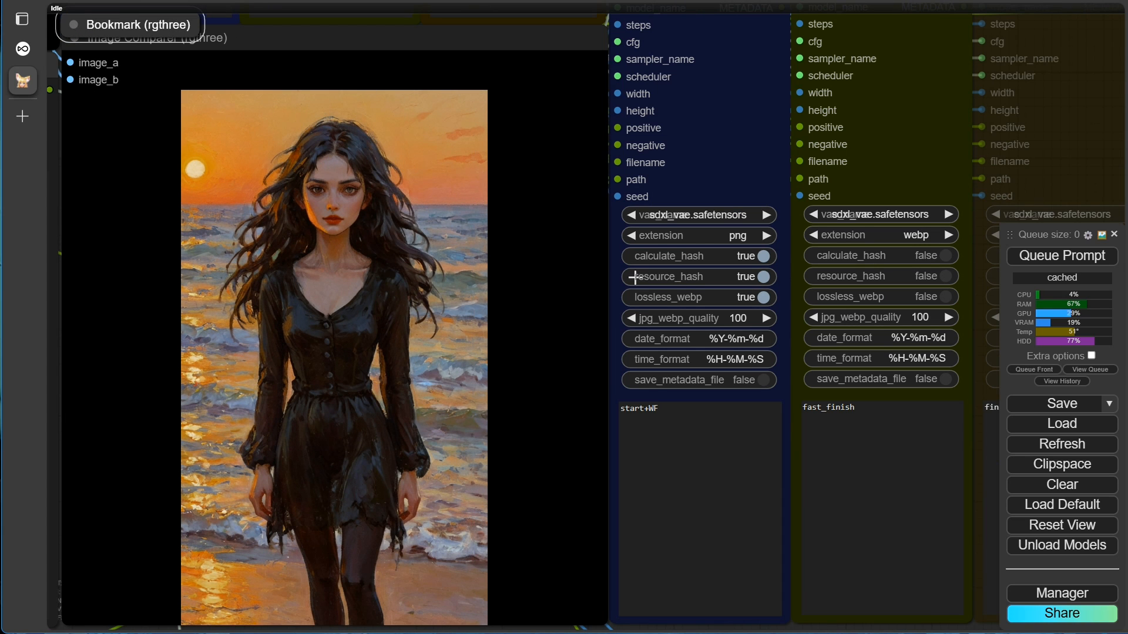
Step: Jump to the Start Settings bookmark and enable Facedetailer in the Face optimizeTools node
{"action": "key", "text": "1"}
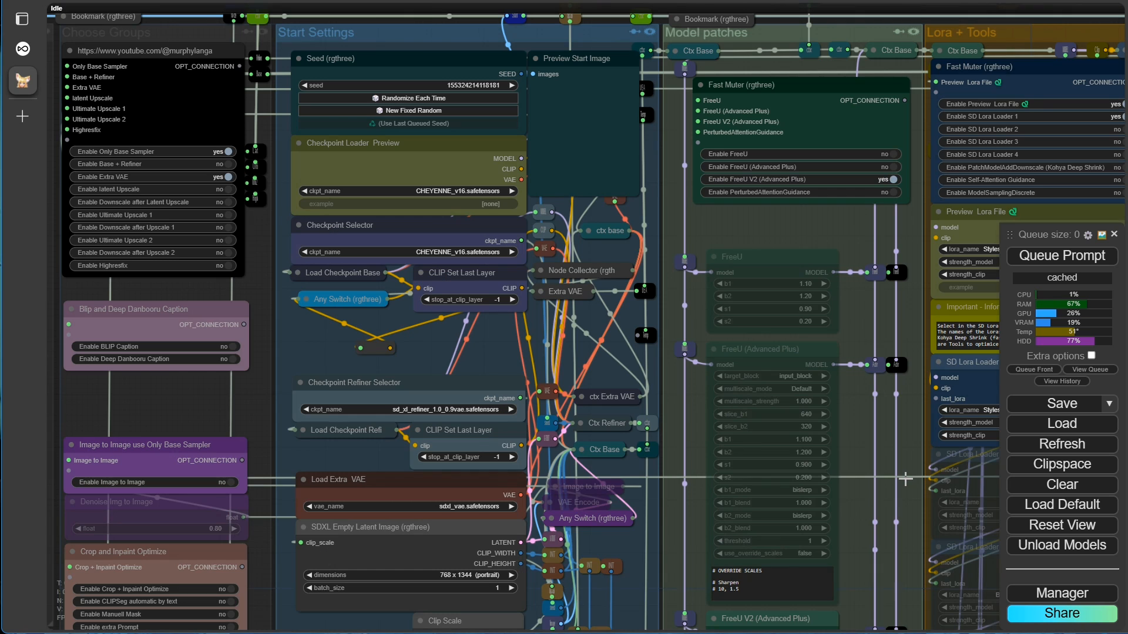
{"action": "left_click_drag", "start_coordinate": [153, 408], "coordinate": [204, 166]}
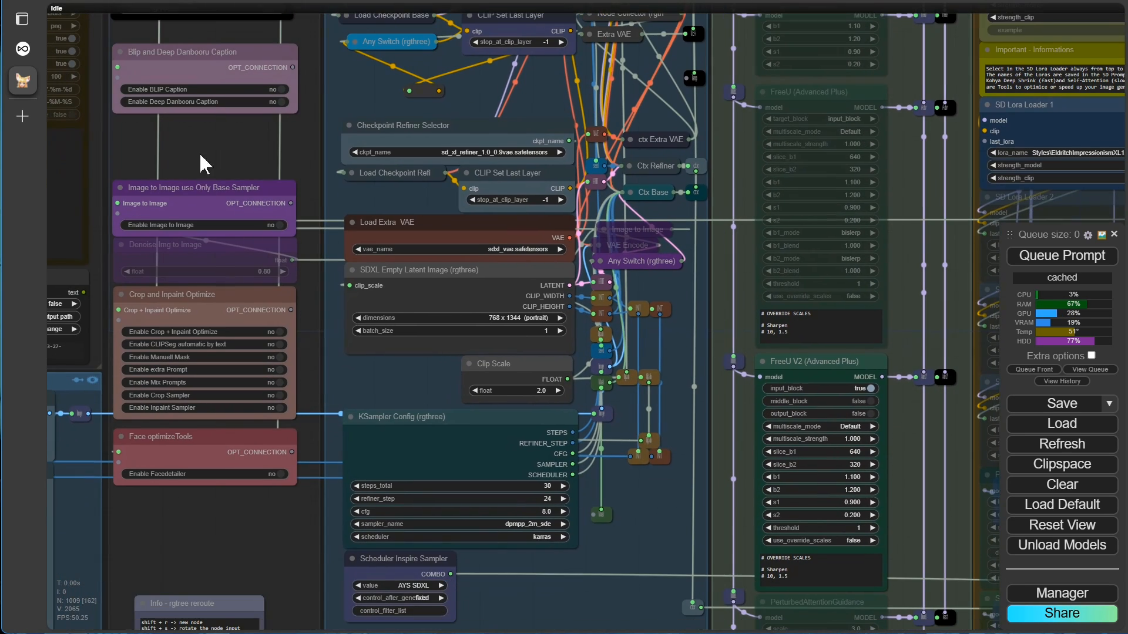
{"action": "left_click", "coordinate": [284, 477]}
Step: Go along the workflow to the Face Detailer group and examine its detector, SAMLoader and FaceDetailer nodes
{"action": "scroll", "coordinate": [334, 517], "scroll_direction": "down", "scroll_amount": 15}
{"action": "left_click_drag", "start_coordinate": [925, 593], "coordinate": [117, 580]}
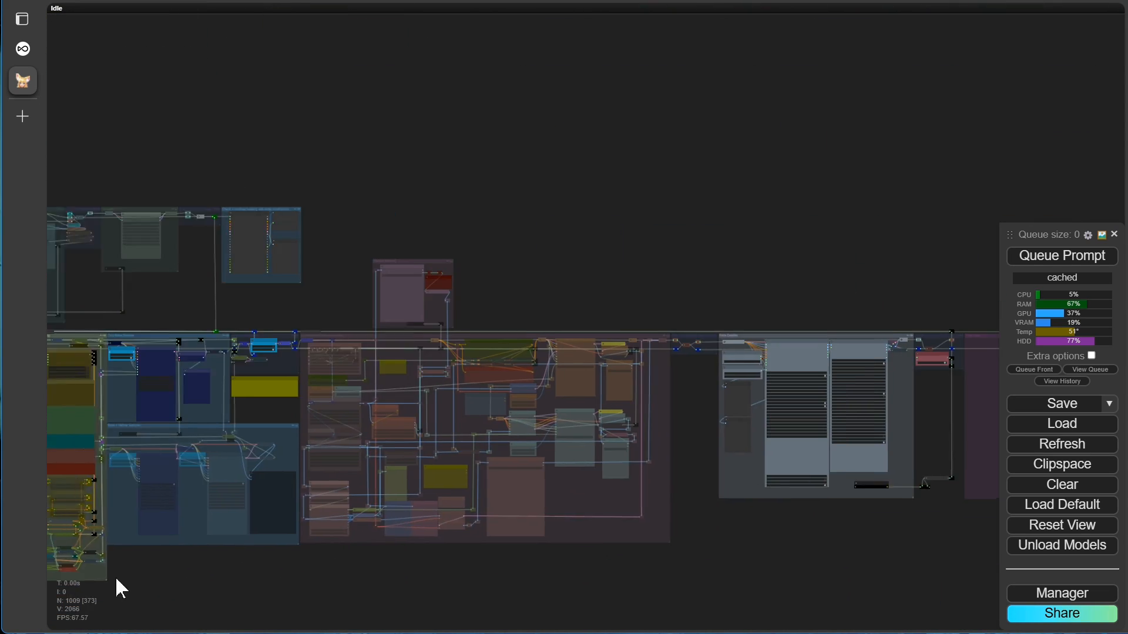
{"action": "left_click_drag", "start_coordinate": [758, 550], "coordinate": [408, 542]}
{"action": "scroll", "coordinate": [482, 529], "scroll_direction": "up", "scroll_amount": 8}
{"action": "left_click_drag", "start_coordinate": [505, 424], "coordinate": [551, 624]}
{"action": "scroll", "coordinate": [223, 405], "scroll_direction": "up", "scroll_amount": 6}
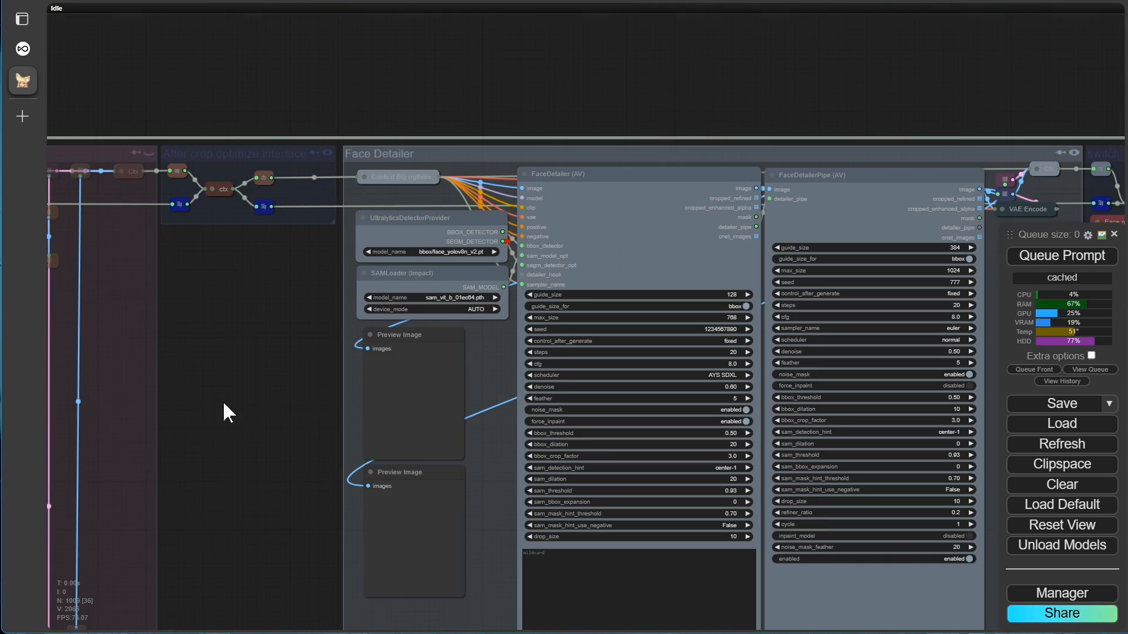
{"action": "scroll", "coordinate": [247, 396], "scroll_direction": "up", "scroll_amount": 2}
{"action": "left_click_drag", "start_coordinate": [247, 396], "coordinate": [123, 334]}
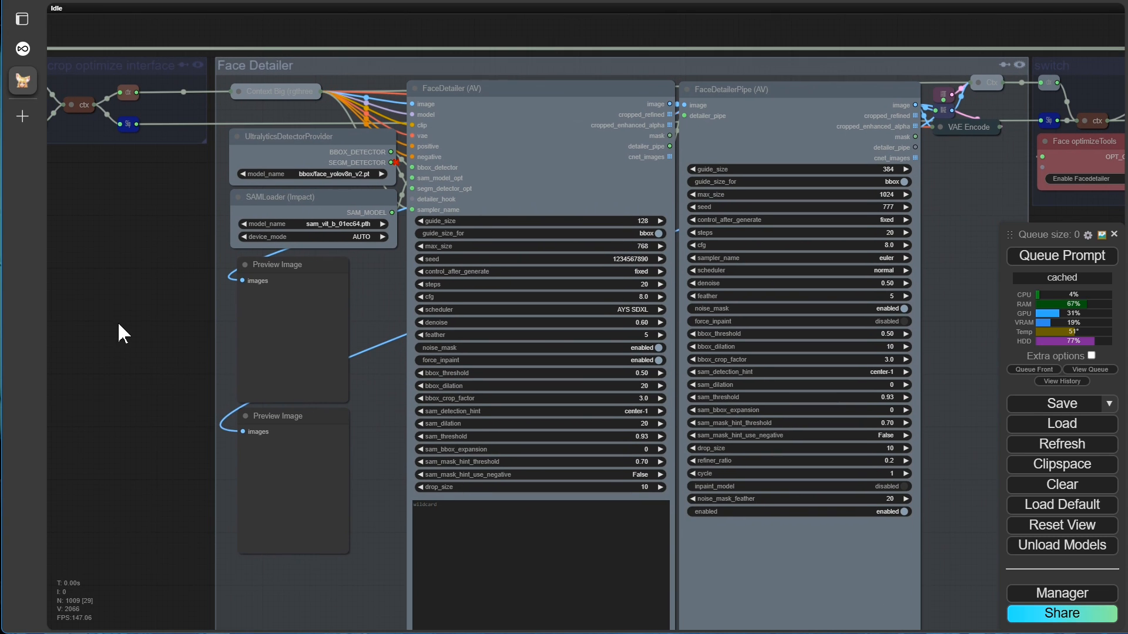
Step: Turn on Follow execution for the canvas, queue the prompt, and dismiss the execution error report
{"action": "right_click", "coordinate": [114, 310]}
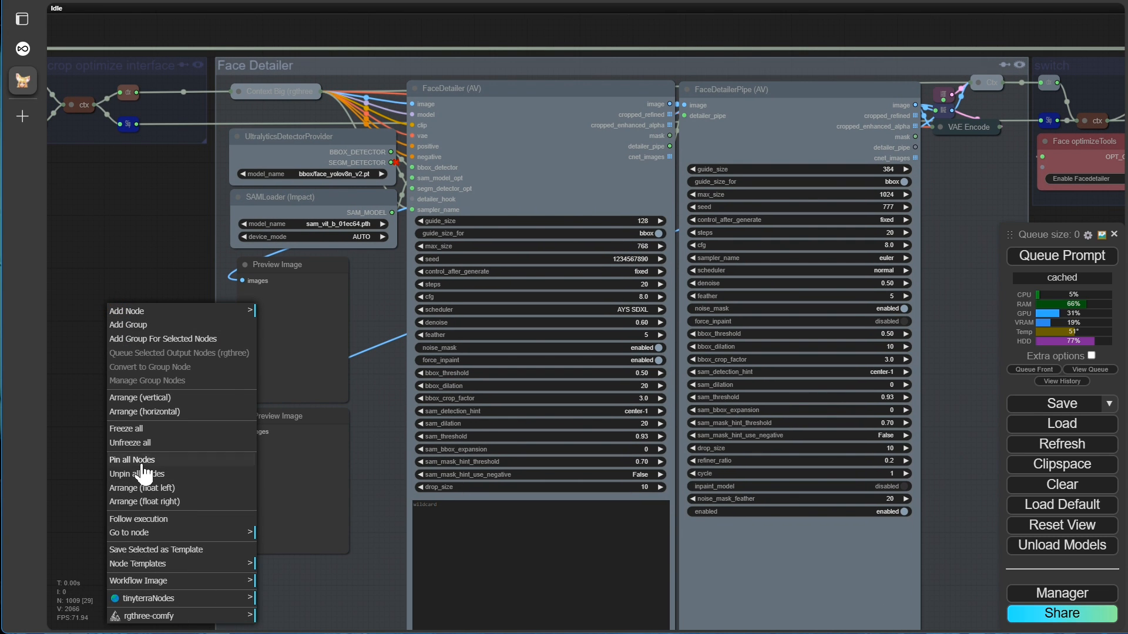
{"action": "left_click", "coordinate": [141, 520]}
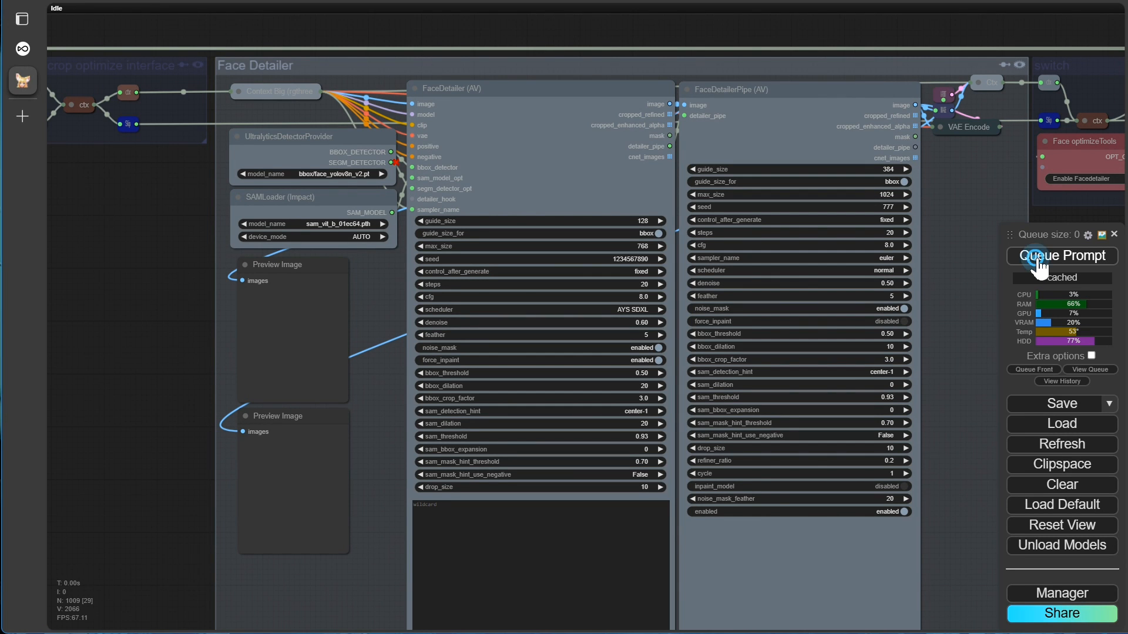
{"action": "left_click", "coordinate": [1039, 258]}
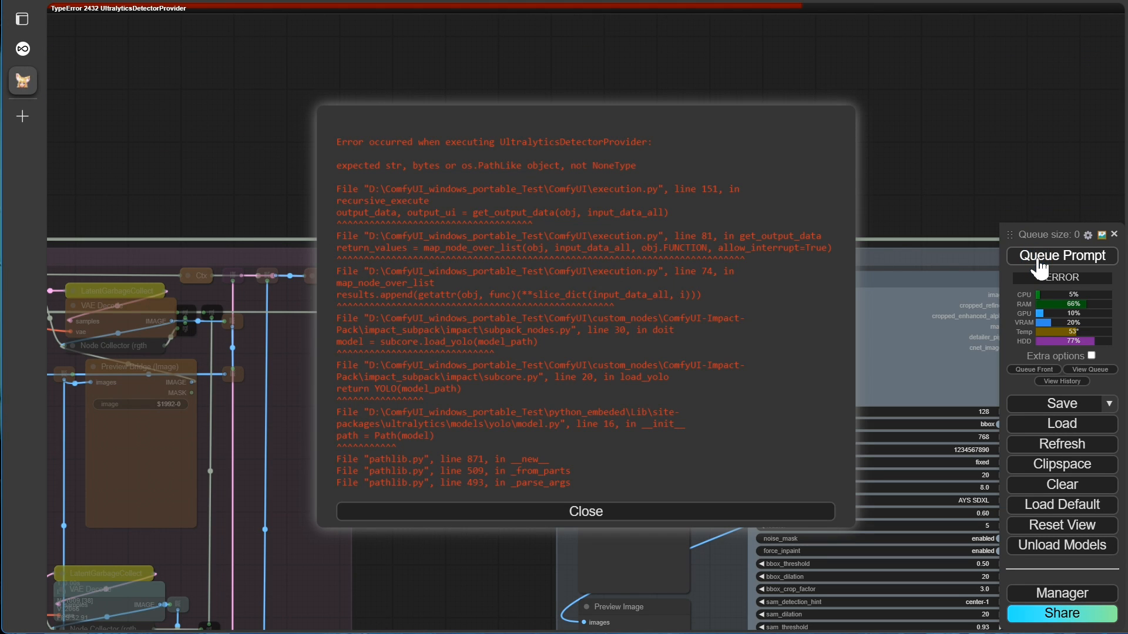
{"action": "left_click", "coordinate": [584, 511]}
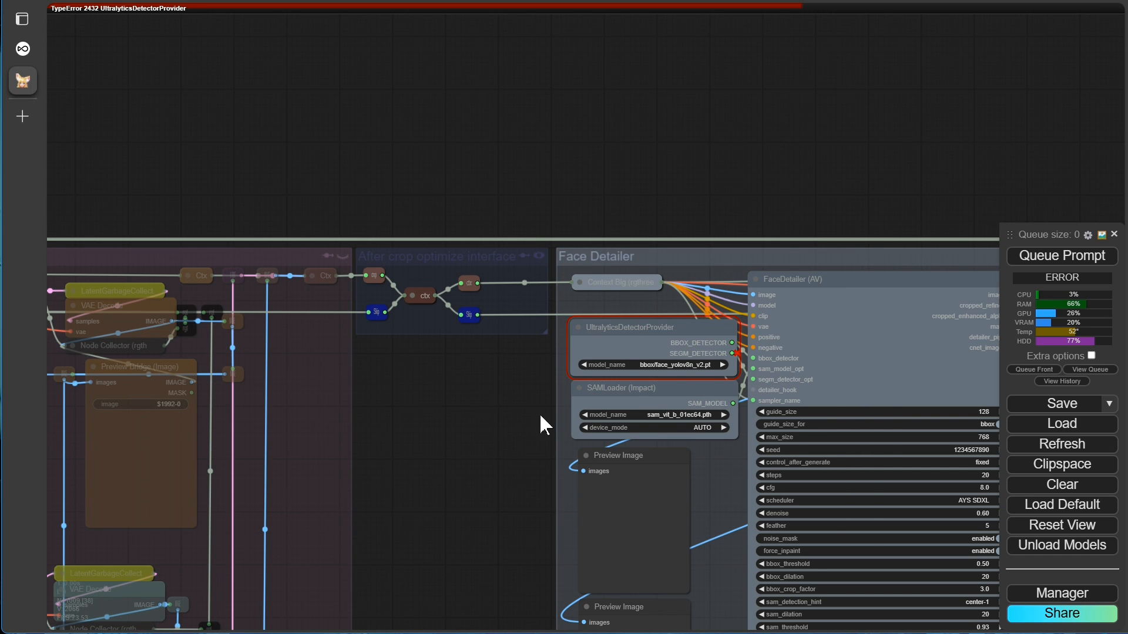
Step: Open the ComfyUI Manager's model installer and search its list for face
{"action": "left_click_drag", "start_coordinate": [447, 450], "coordinate": [171, 357]}
{"action": "scroll", "coordinate": [194, 355], "scroll_direction": "up", "scroll_amount": 7}
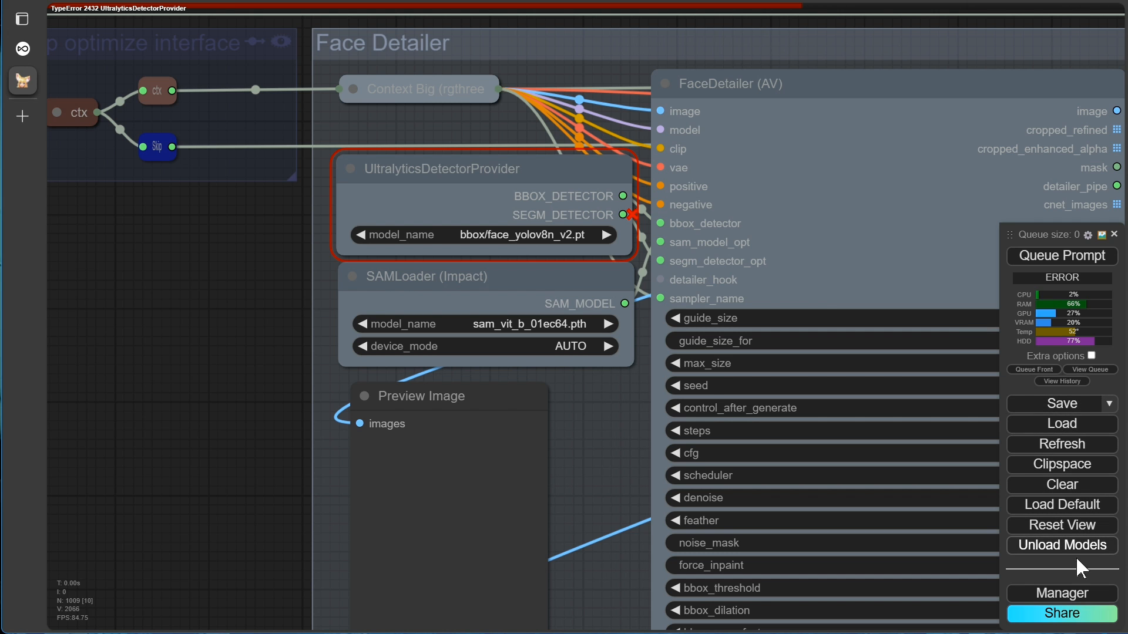
{"action": "left_click", "coordinate": [1054, 600]}
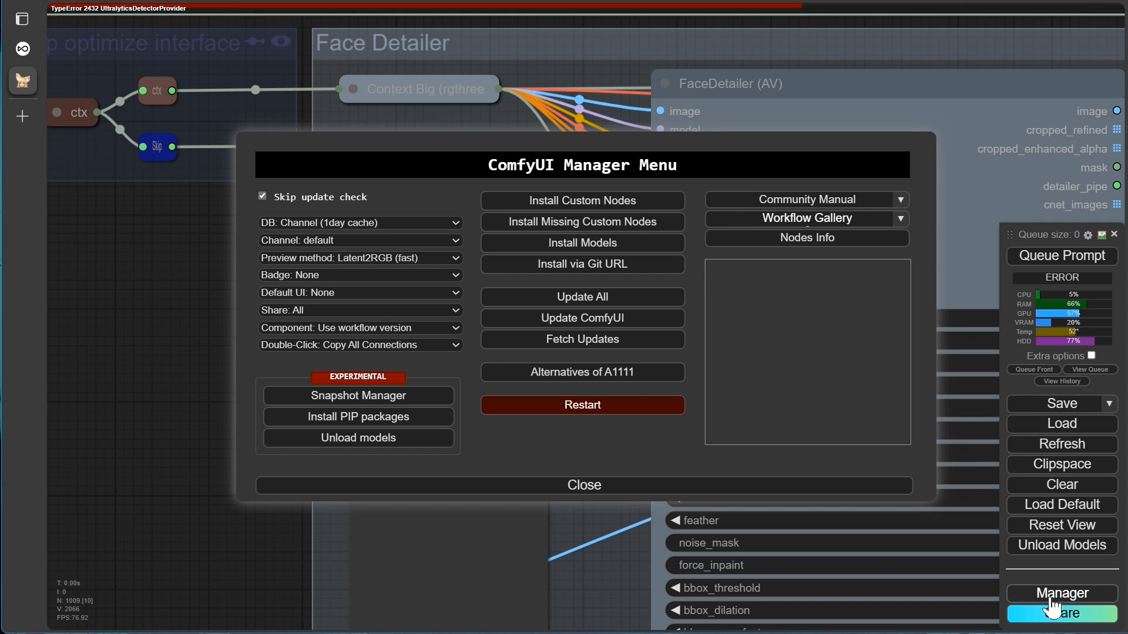
{"action": "left_click", "coordinate": [581, 245]}
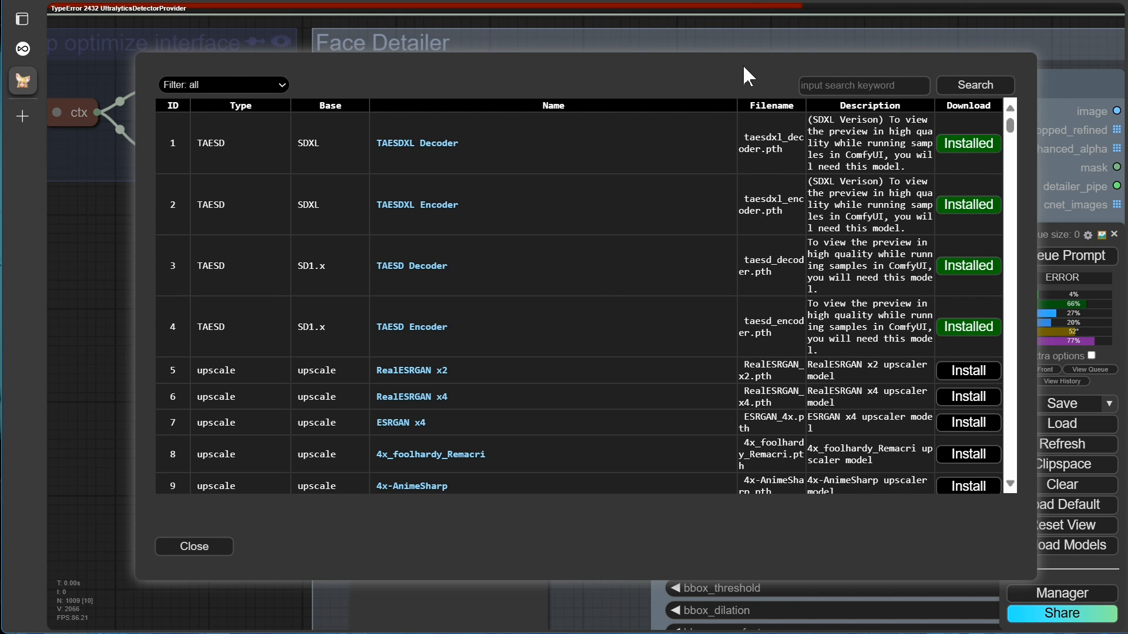
{"action": "left_click_drag", "start_coordinate": [742, 67], "coordinate": [704, 85]}
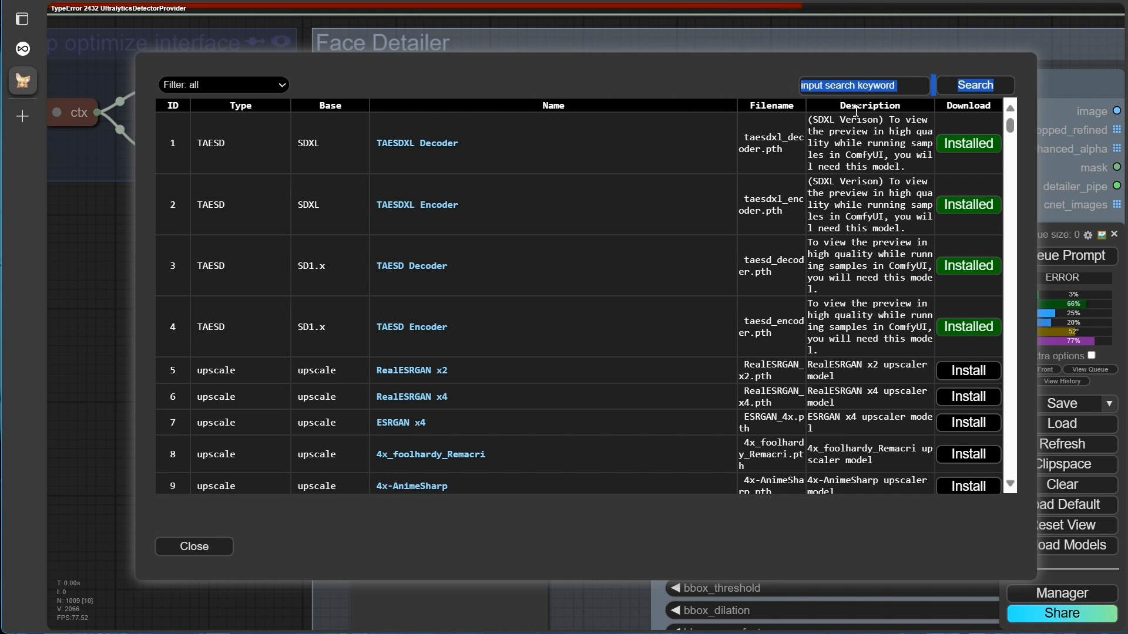
{"action": "left_click", "coordinate": [928, 83]}
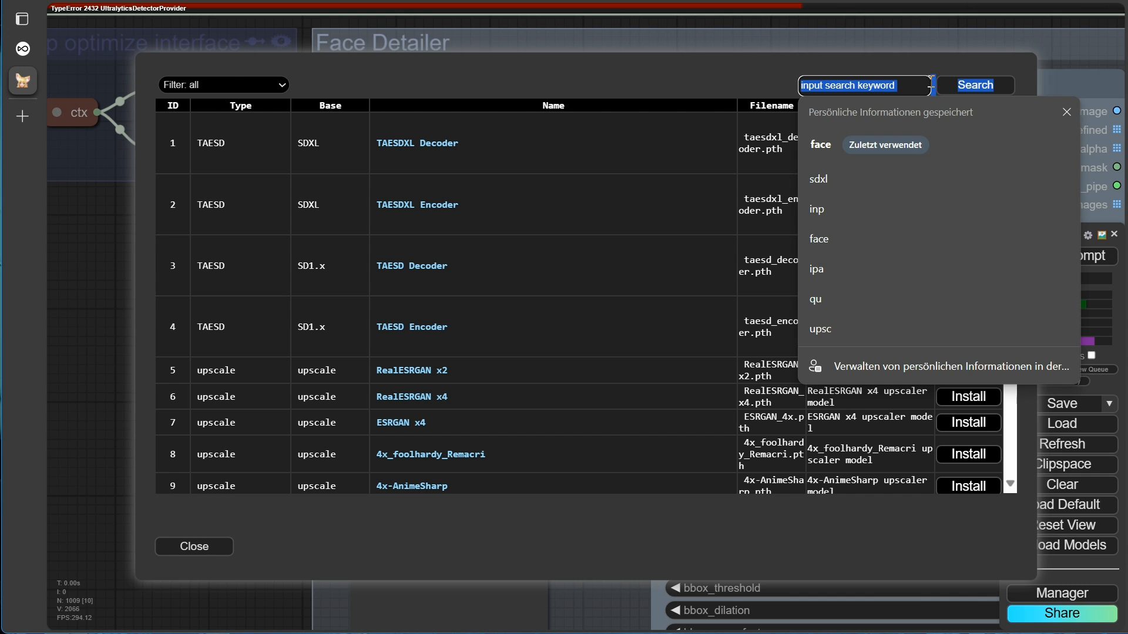
{"action": "left_click", "coordinate": [883, 74]}
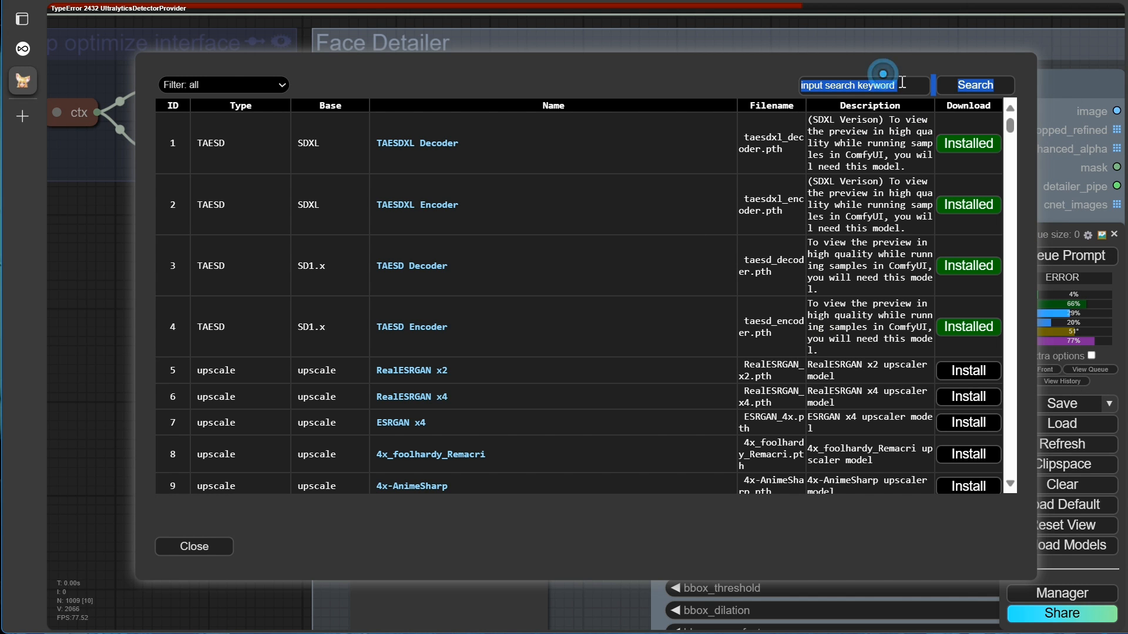
{"action": "left_click", "coordinate": [904, 85]}
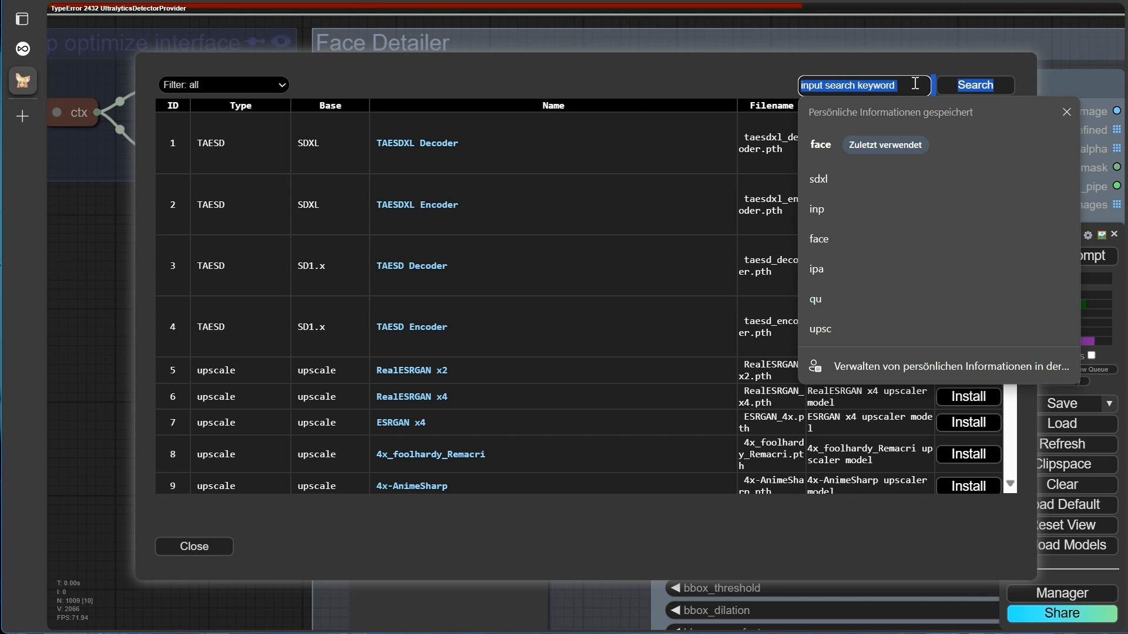
{"action": "left_click", "coordinate": [826, 143]}
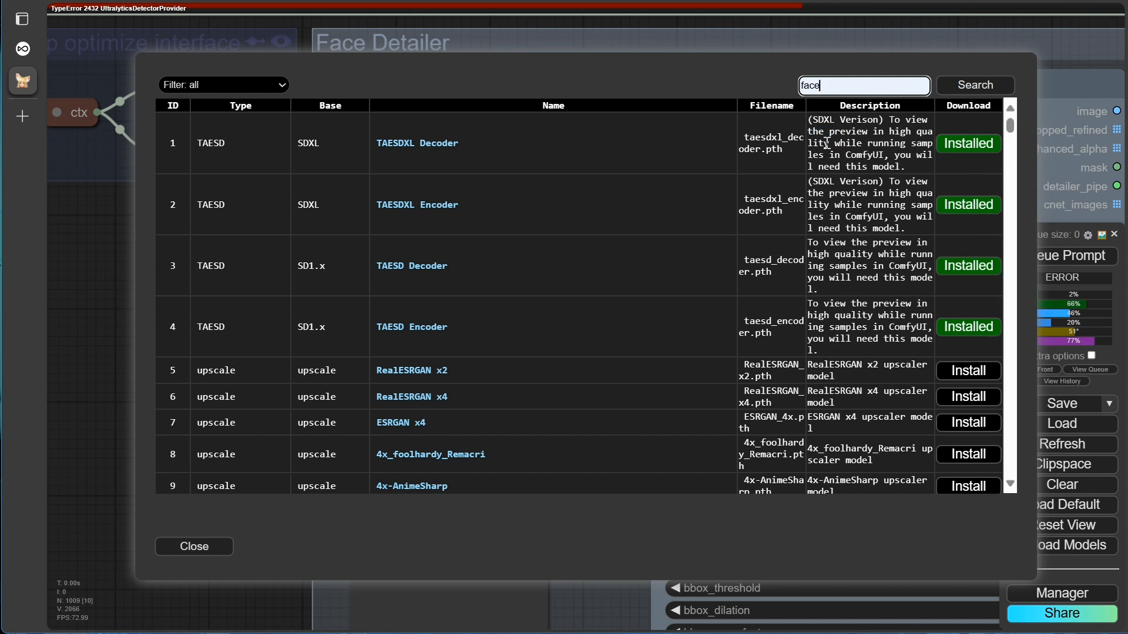
{"action": "key", "text": "Return"}
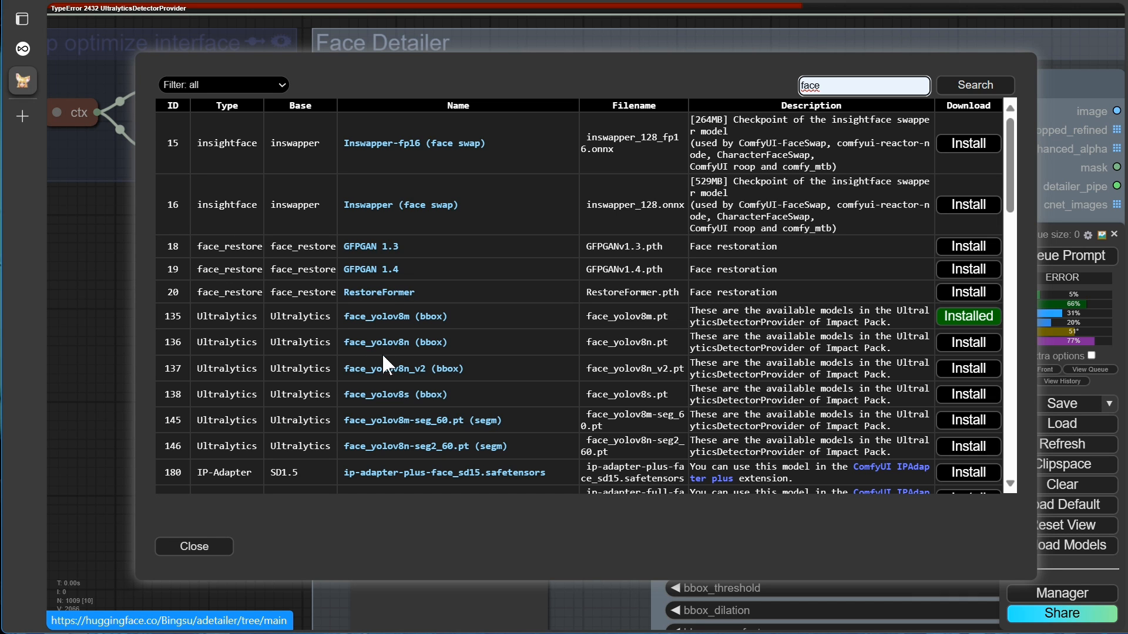
Step: Install the face_yolov8n_v2 (bbox) and face_yolov8n-seg2_60.pt (segm) models and close the manager dialogs
{"action": "left_click", "coordinate": [967, 369]}
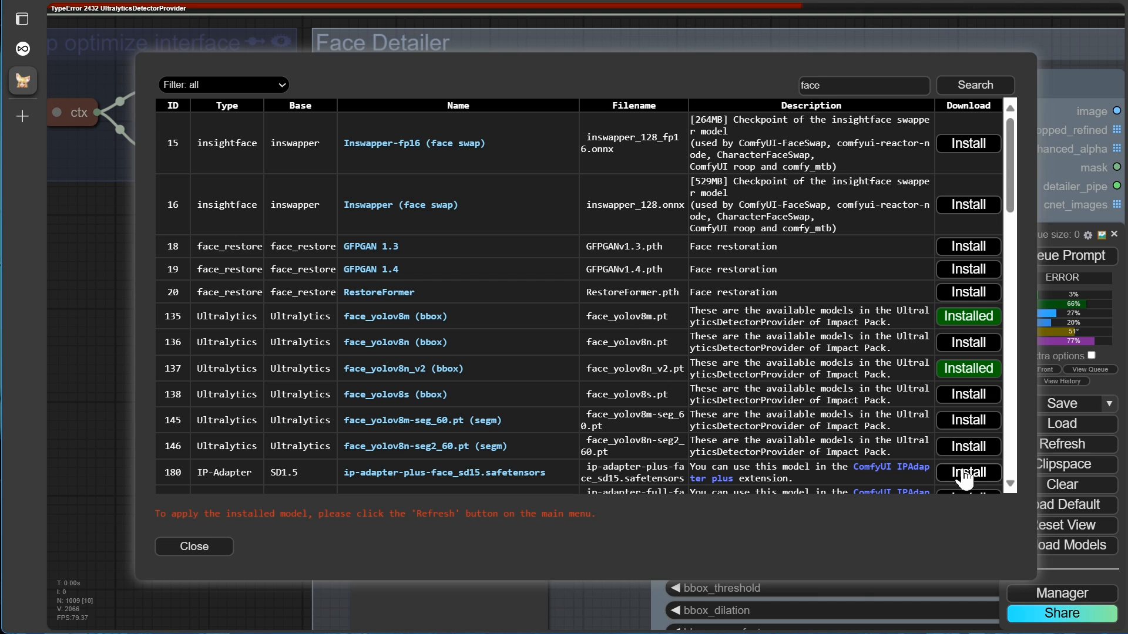
{"action": "left_click", "coordinate": [965, 454]}
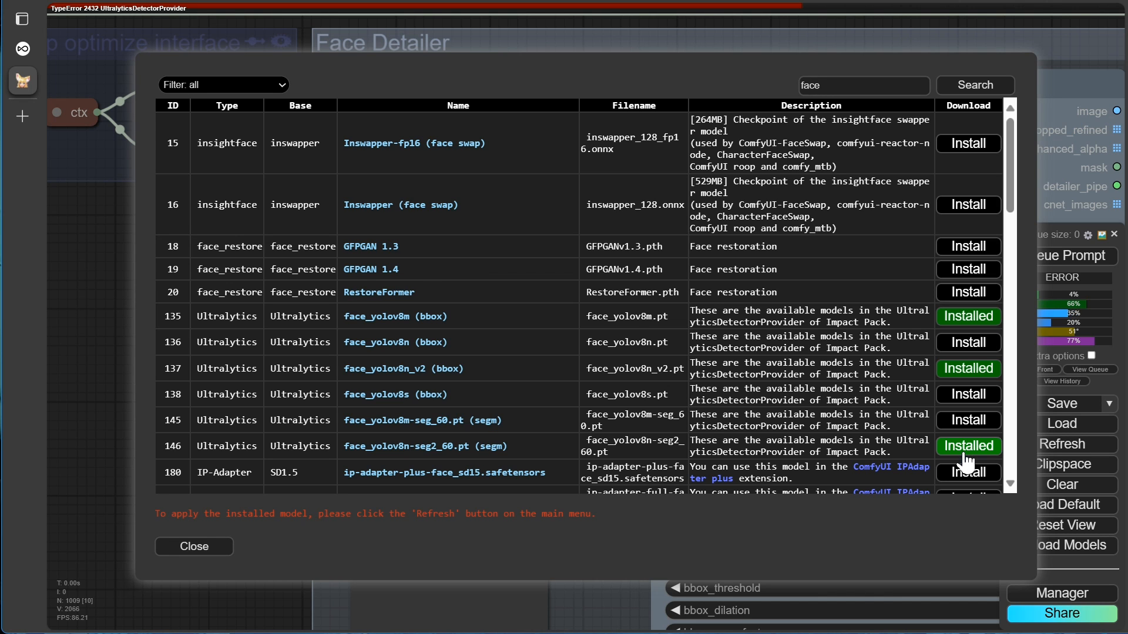
{"action": "left_click", "coordinate": [214, 549]}
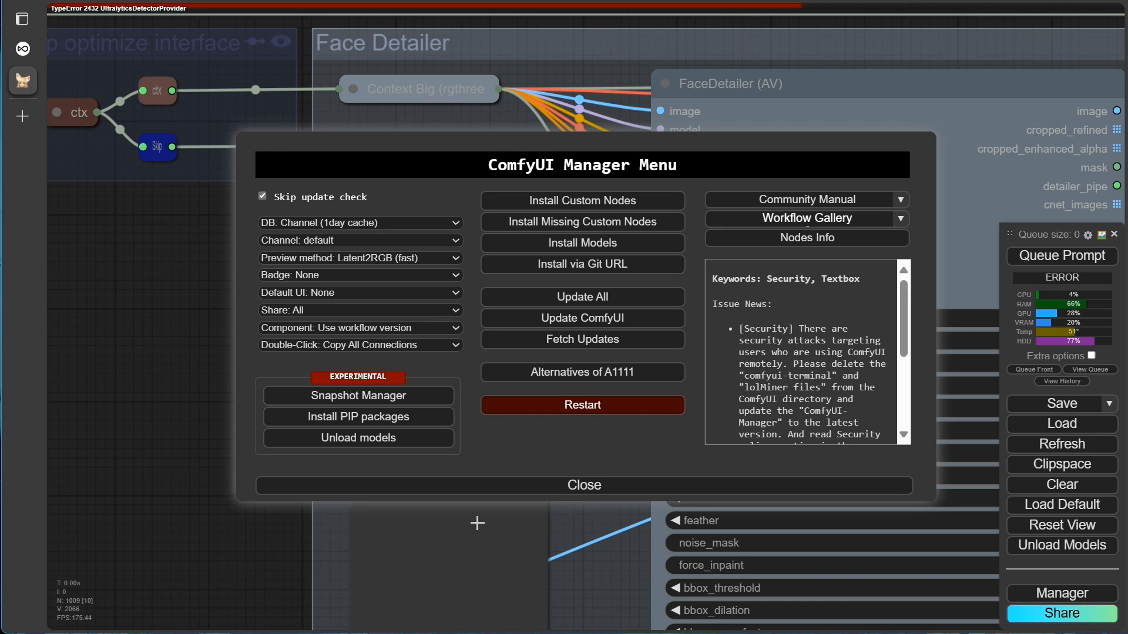
{"action": "left_click", "coordinate": [574, 488]}
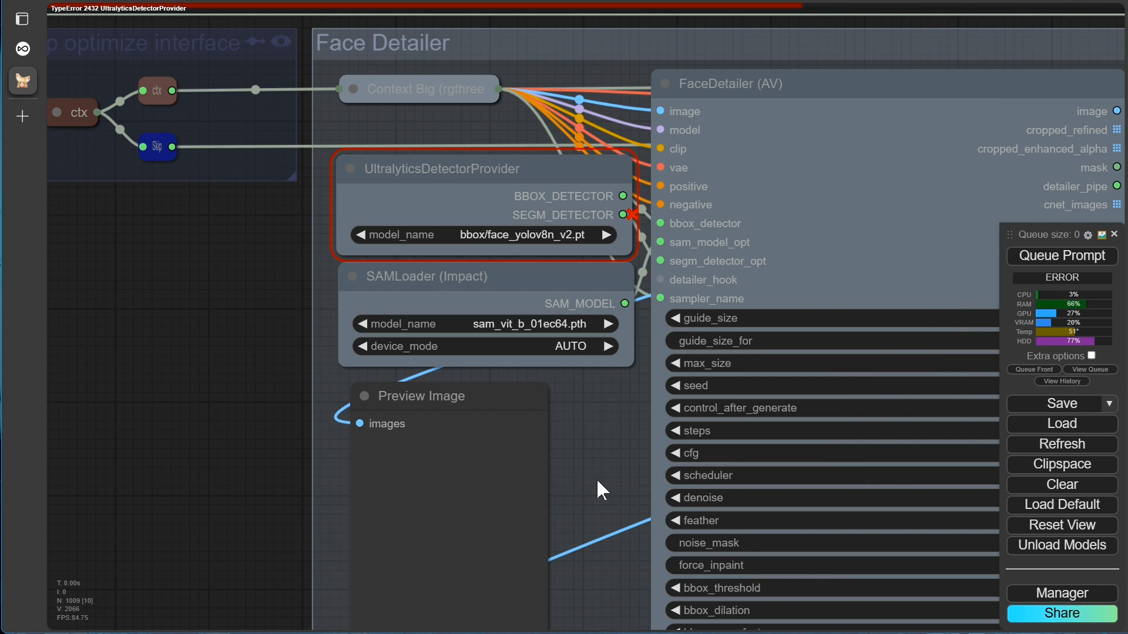
Step: Refresh the model lists, choose bbox/face_yolov8n_v2.pt in UltralyticsDetectorProvider, and open the SAMLoader's model choices
{"action": "left_click", "coordinate": [1061, 452]}
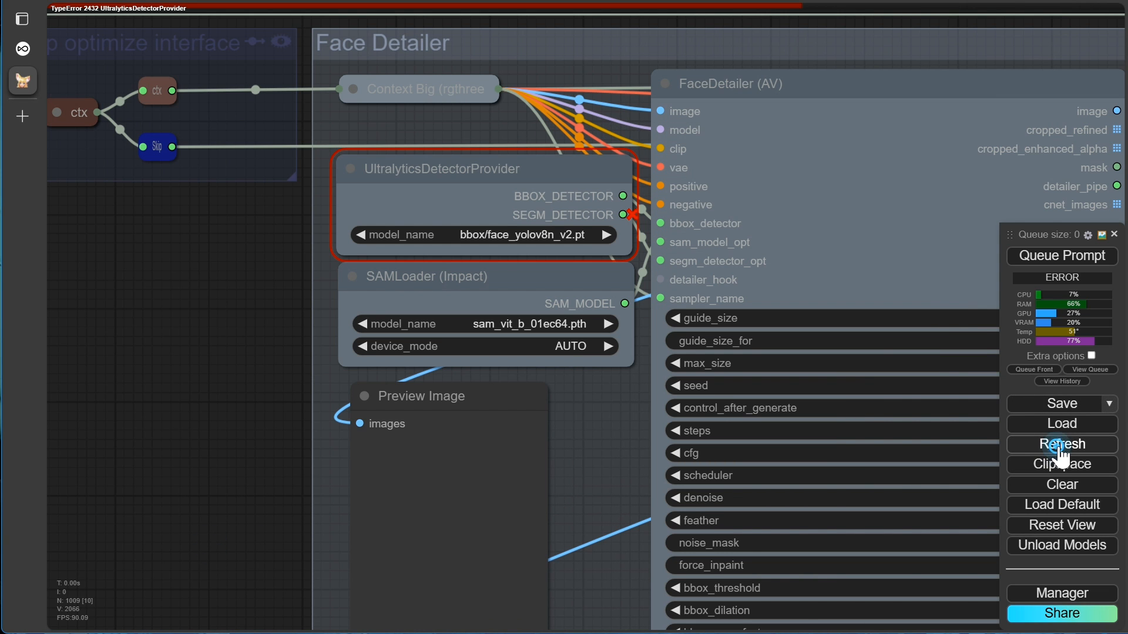
{"action": "left_click", "coordinate": [573, 235]}
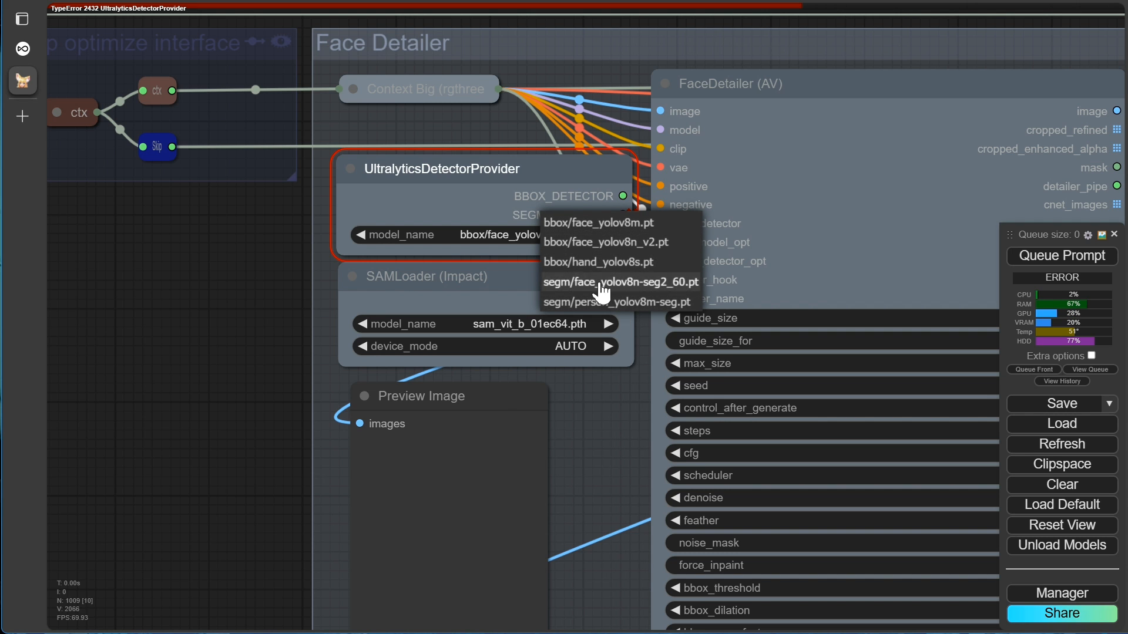
{"action": "left_click", "coordinate": [617, 243]}
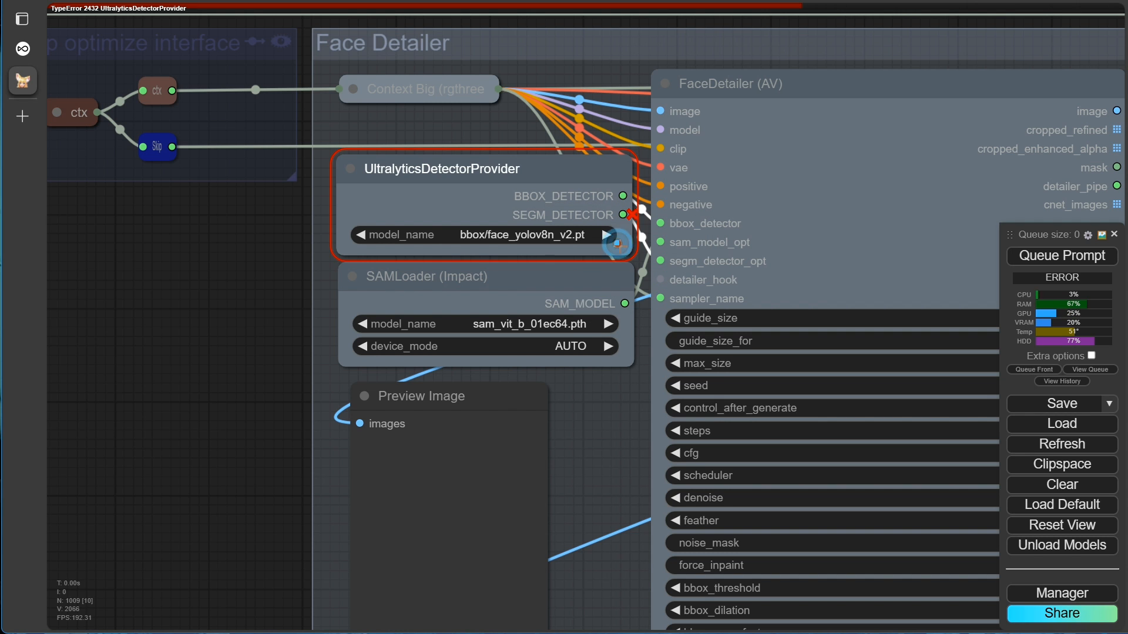
{"action": "left_click", "coordinate": [501, 328]}
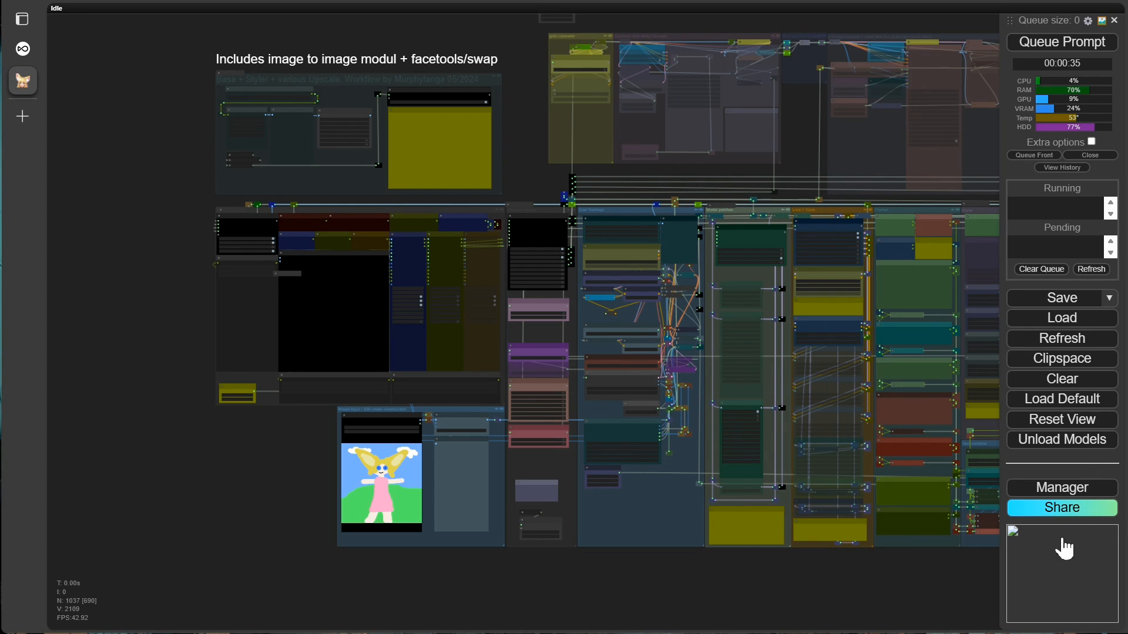
Step: Clear the current workflow and load the modular workflow file onto the empty canvas
{"action": "left_click", "coordinate": [1075, 389]}
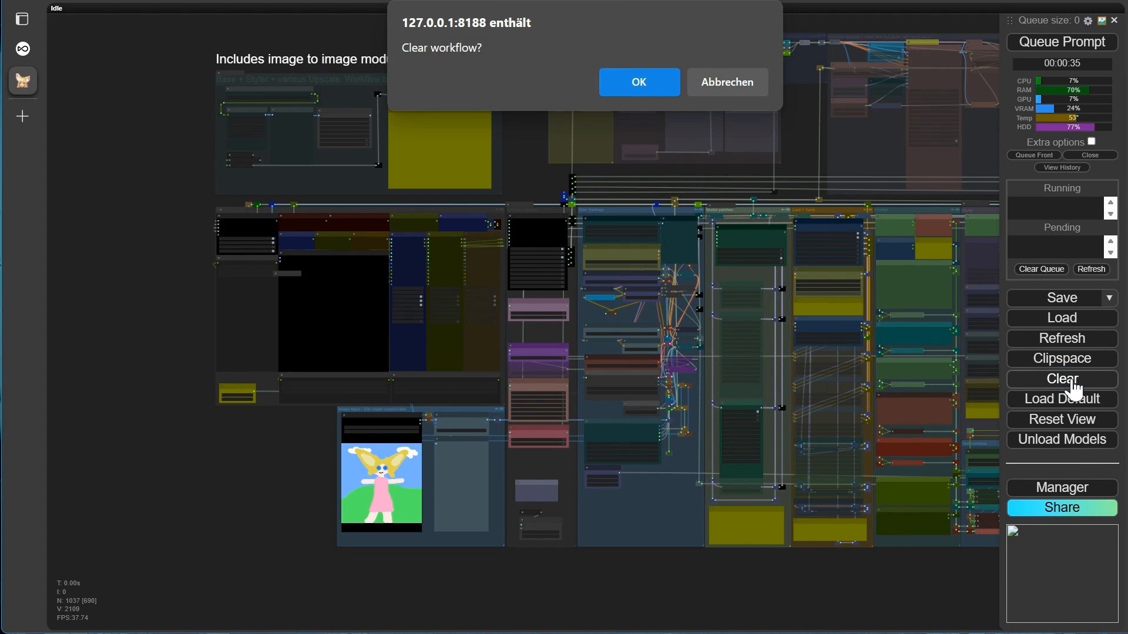
{"action": "left_click", "coordinate": [637, 82]}
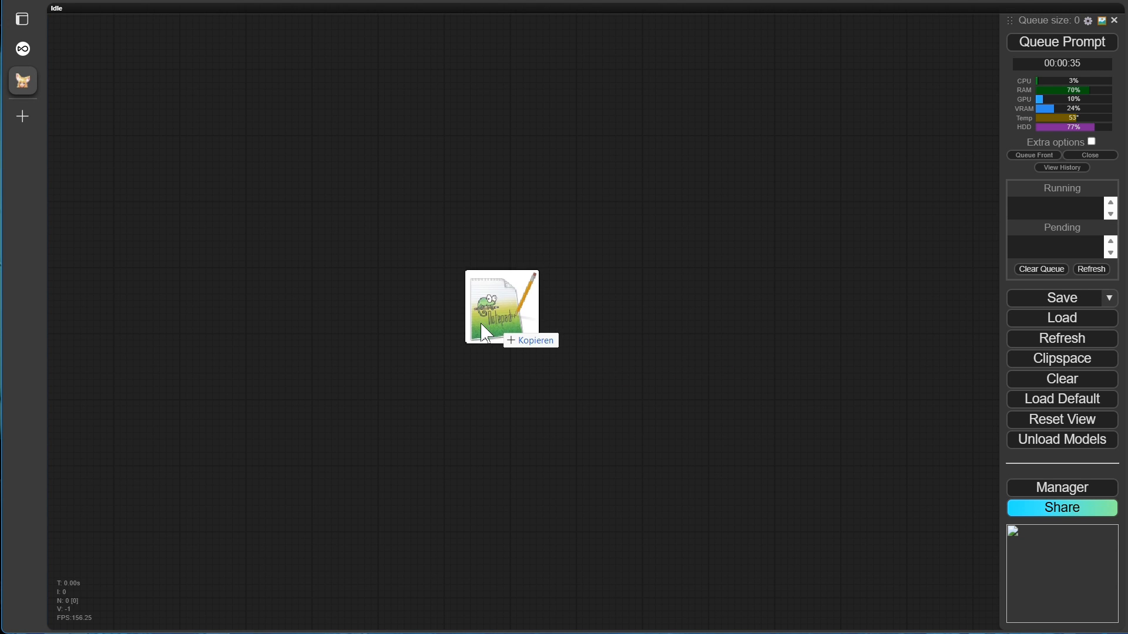
{"action": "left_click_drag", "start_coordinate": [478, 315], "coordinate": [478, 322]}
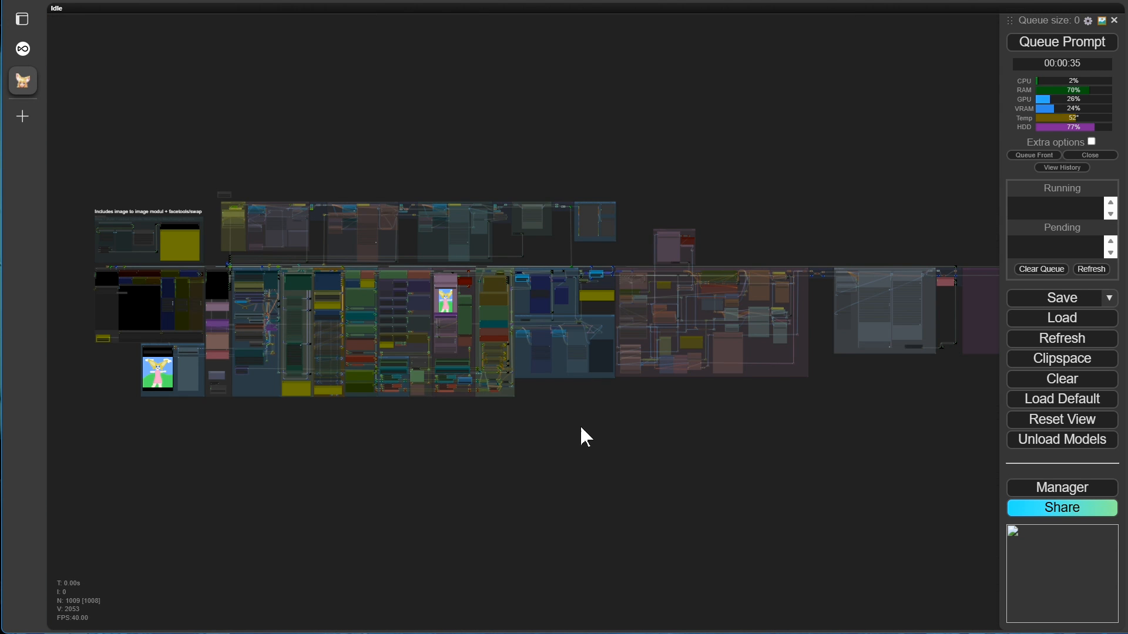
{"action": "scroll", "coordinate": [552, 429], "scroll_direction": "up", "scroll_amount": 6}
{"action": "scroll", "coordinate": [360, 285], "scroll_direction": "up", "scroll_amount": 10}
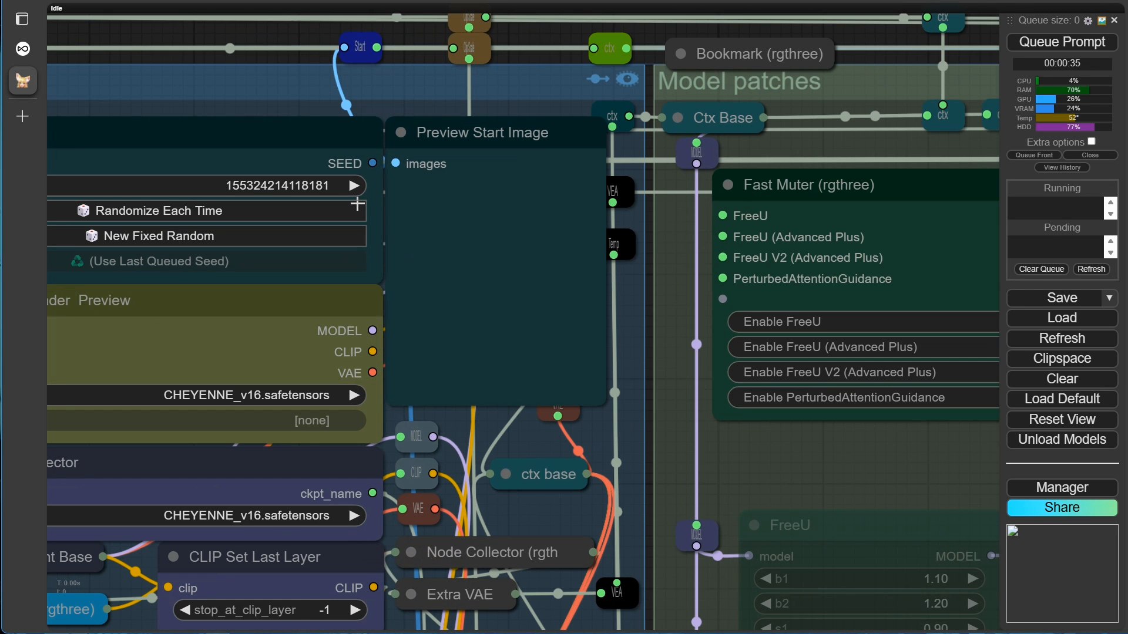
{"action": "left_click", "coordinate": [359, 189]}
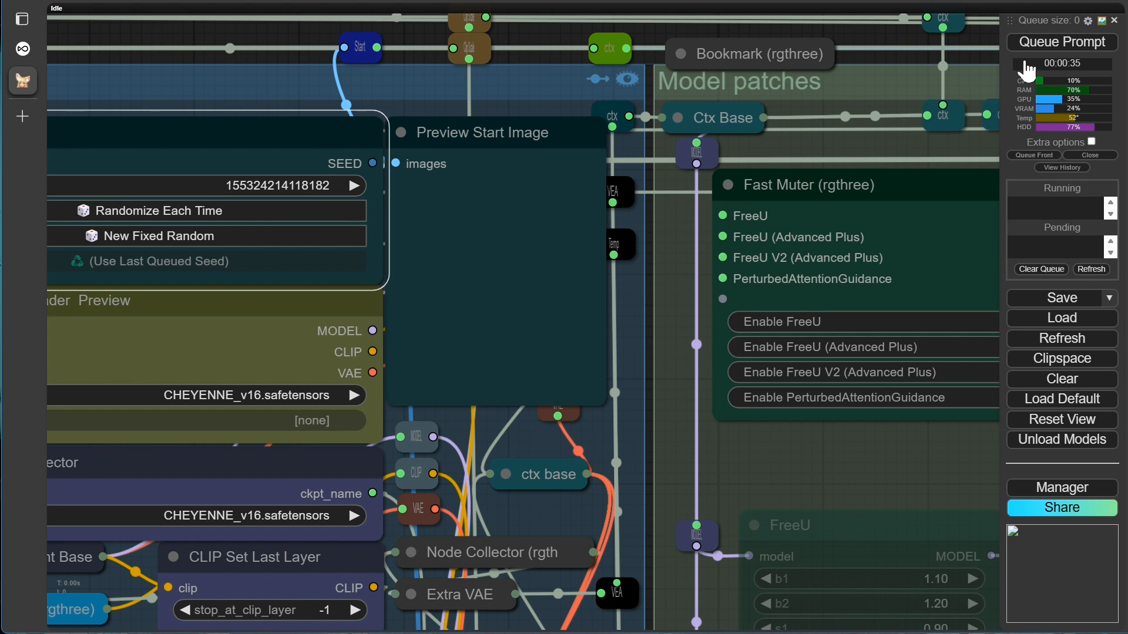
{"action": "left_click", "coordinate": [1045, 52]}
Step: Examine the workflow groups from Start Settings through to the base sampler while the prompt runs
{"action": "scroll", "coordinate": [724, 258], "scroll_direction": "down", "scroll_amount": 10}
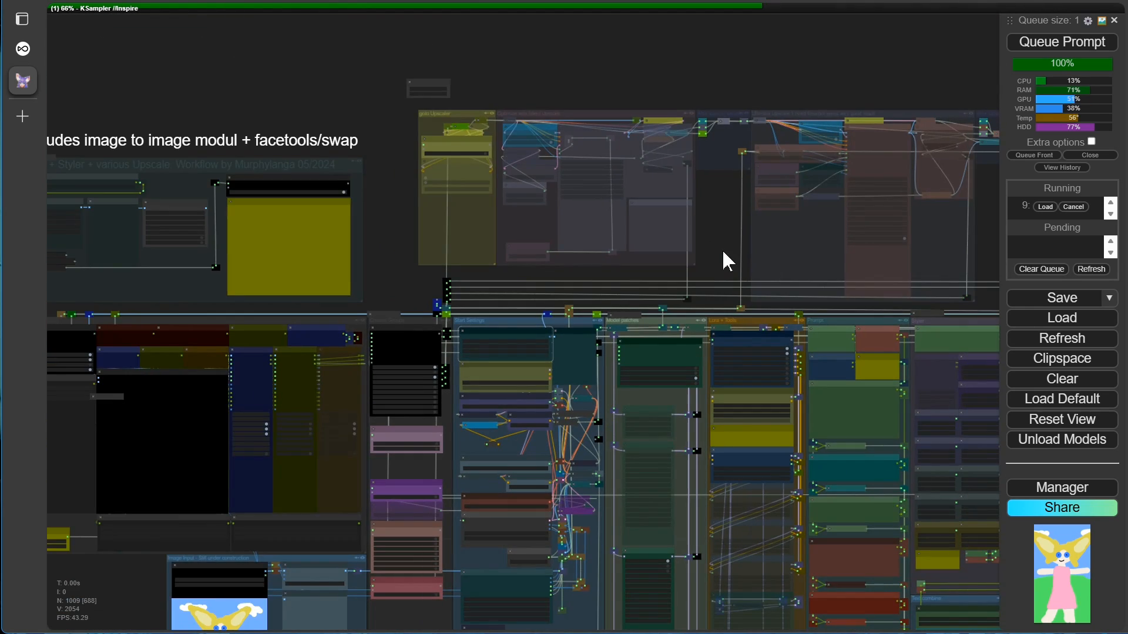
{"action": "left_click_drag", "start_coordinate": [724, 253], "coordinate": [344, 75]}
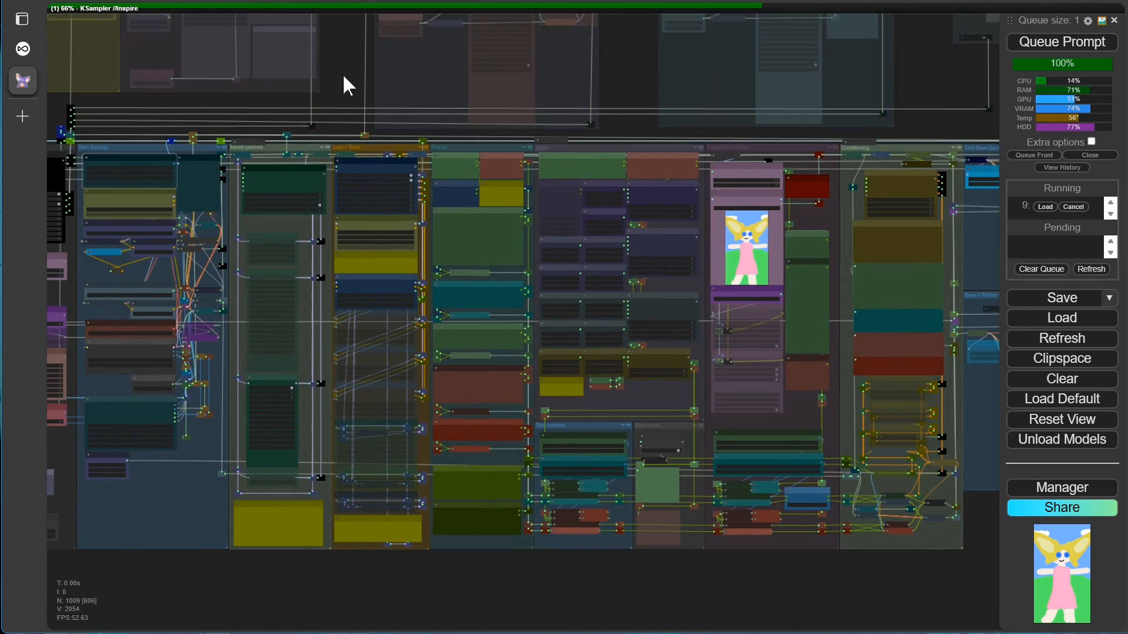
{"action": "scroll", "coordinate": [724, 500], "scroll_direction": "down", "scroll_amount": 4}
{"action": "left_click_drag", "start_coordinate": [803, 580], "coordinate": [496, 612]}
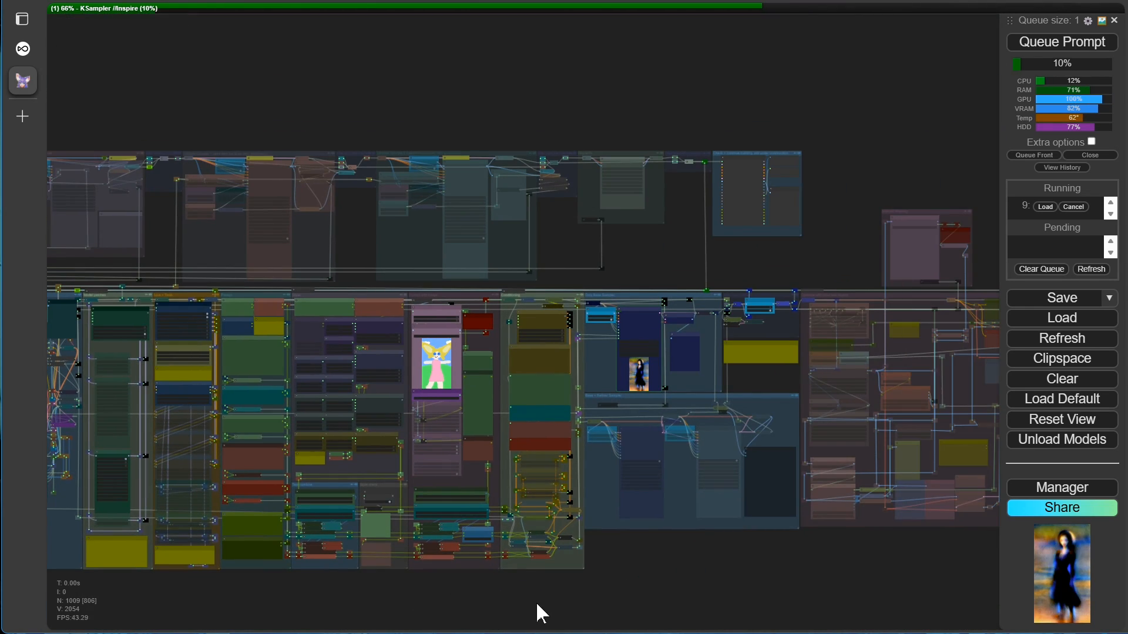
{"action": "left_click_drag", "start_coordinate": [675, 587], "coordinate": [496, 632]}
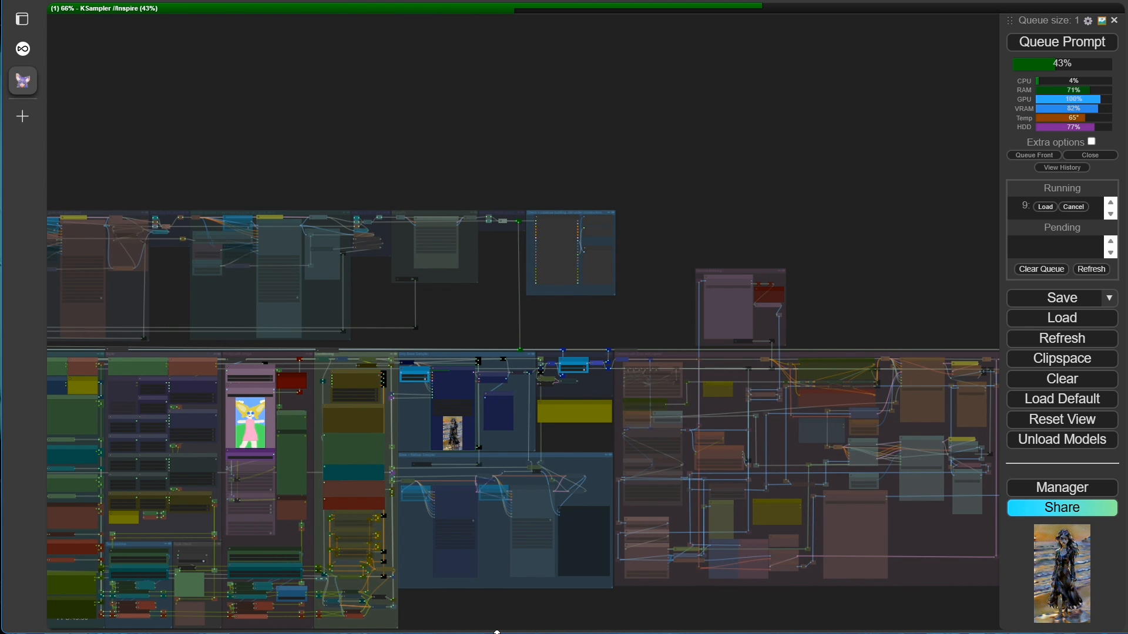
Step: Enable Facedetailer in the Face optimizeTools node and queue the prompt
{"action": "left_click_drag", "start_coordinate": [869, 295], "coordinate": [271, 258]}
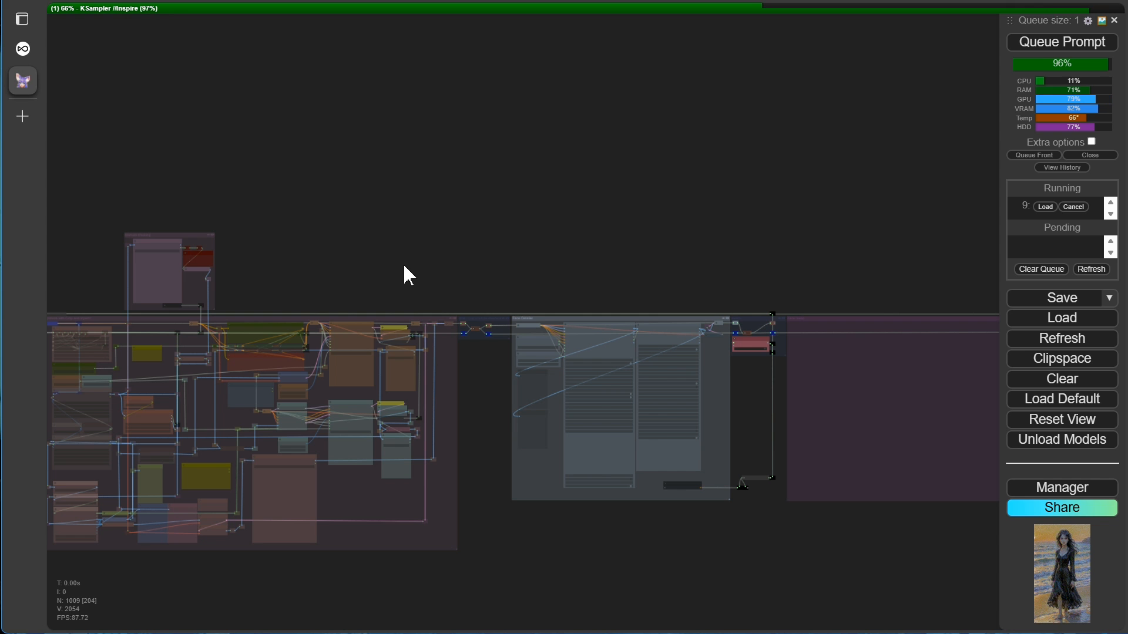
{"action": "scroll", "coordinate": [406, 258], "scroll_direction": "down", "scroll_amount": 5}
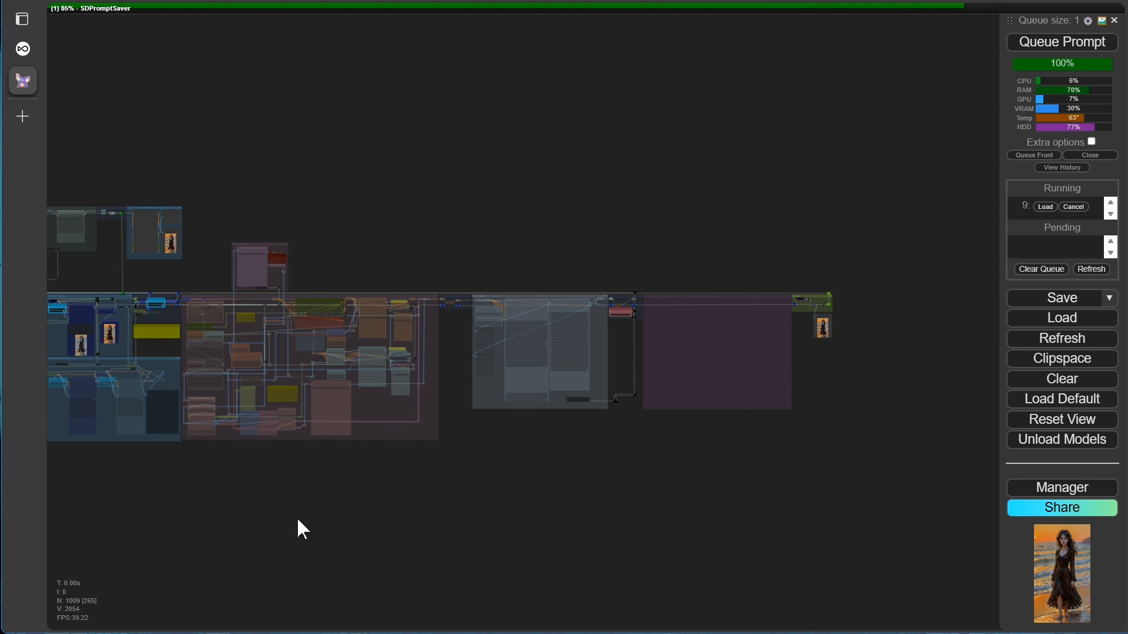
{"action": "left_click_drag", "start_coordinate": [297, 520], "coordinate": [650, 526]}
{"action": "scroll", "coordinate": [417, 540], "scroll_direction": "up", "scroll_amount": 15}
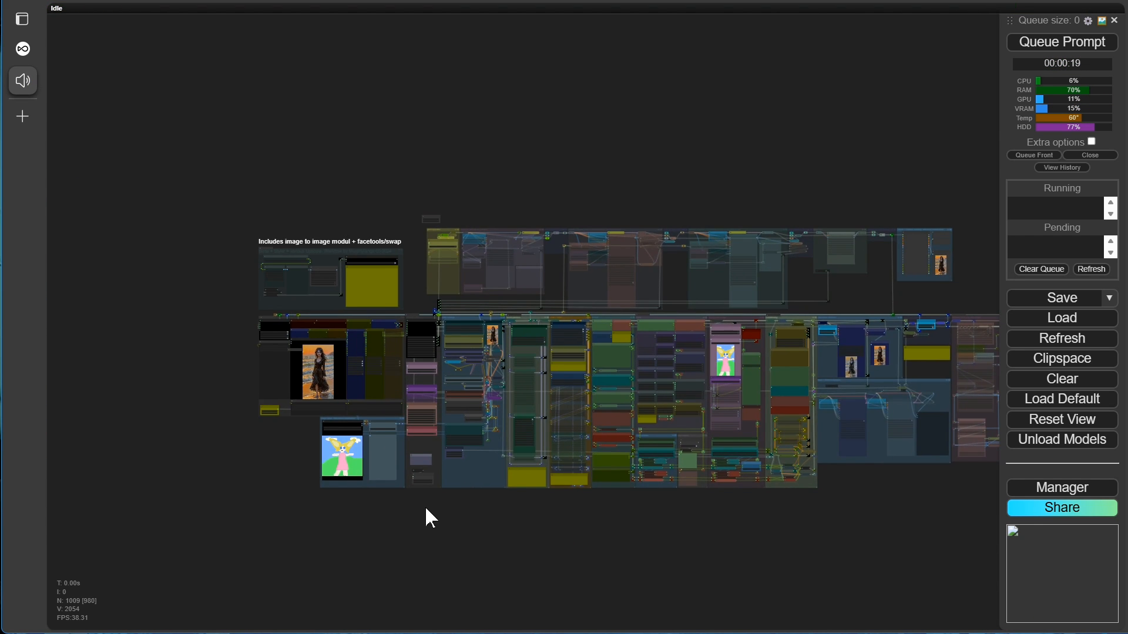
{"action": "scroll", "coordinate": [430, 288], "scroll_direction": "up", "scroll_amount": 10}
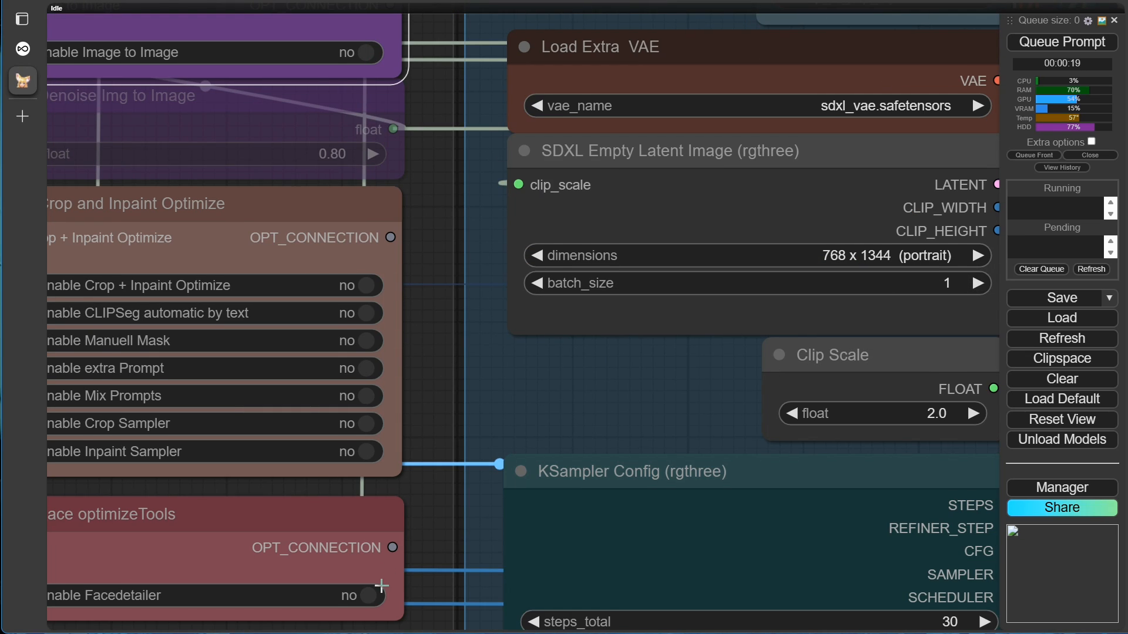
{"action": "left_click", "coordinate": [381, 586]}
{"action": "left_click", "coordinate": [1065, 45]}
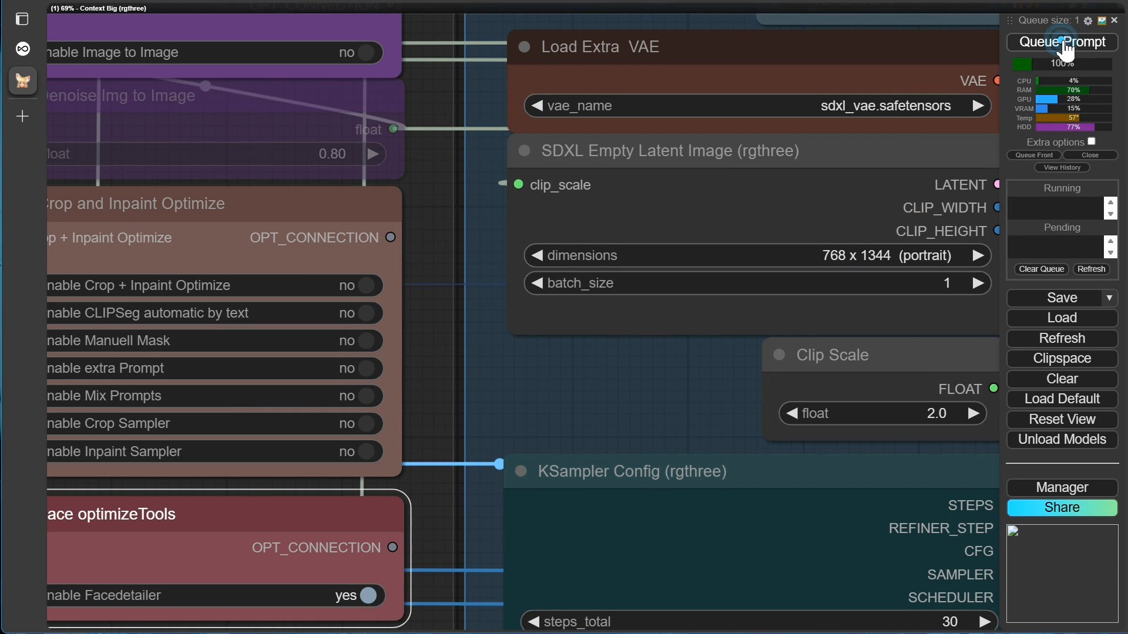
Step: Dismiss the error dialog and check the model_name choices of the SAMLoader (Impact) node in the Face Detailer group
{"action": "scroll", "coordinate": [749, 416], "scroll_direction": "down", "scroll_amount": 8}
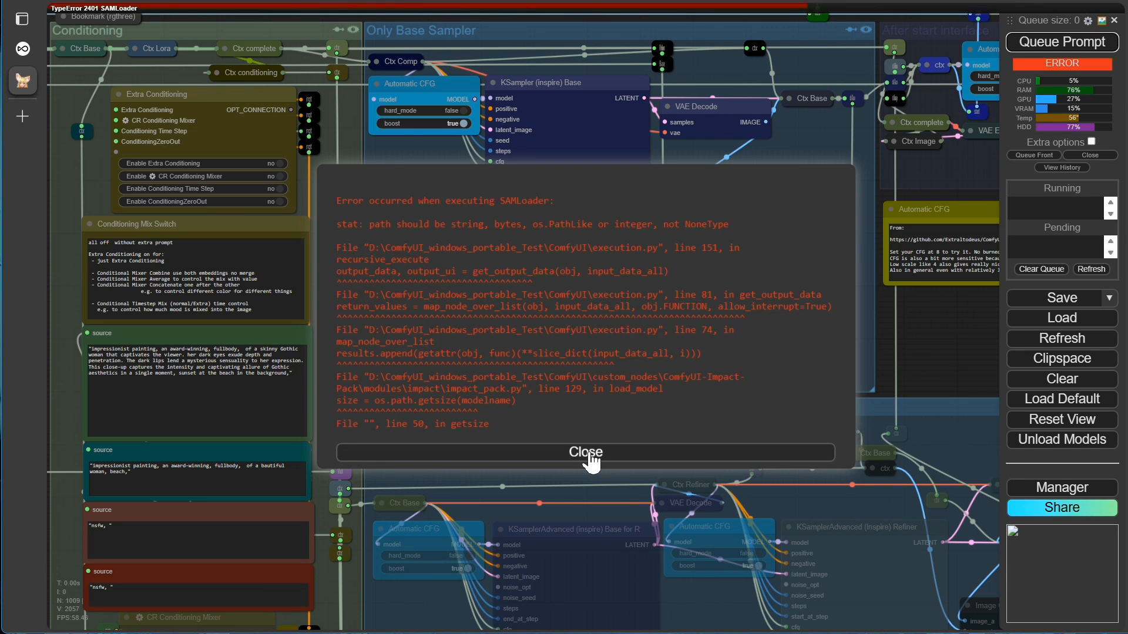
{"action": "left_click", "coordinate": [585, 455]}
{"action": "left_click_drag", "start_coordinate": [928, 353], "coordinate": [0, 423]}
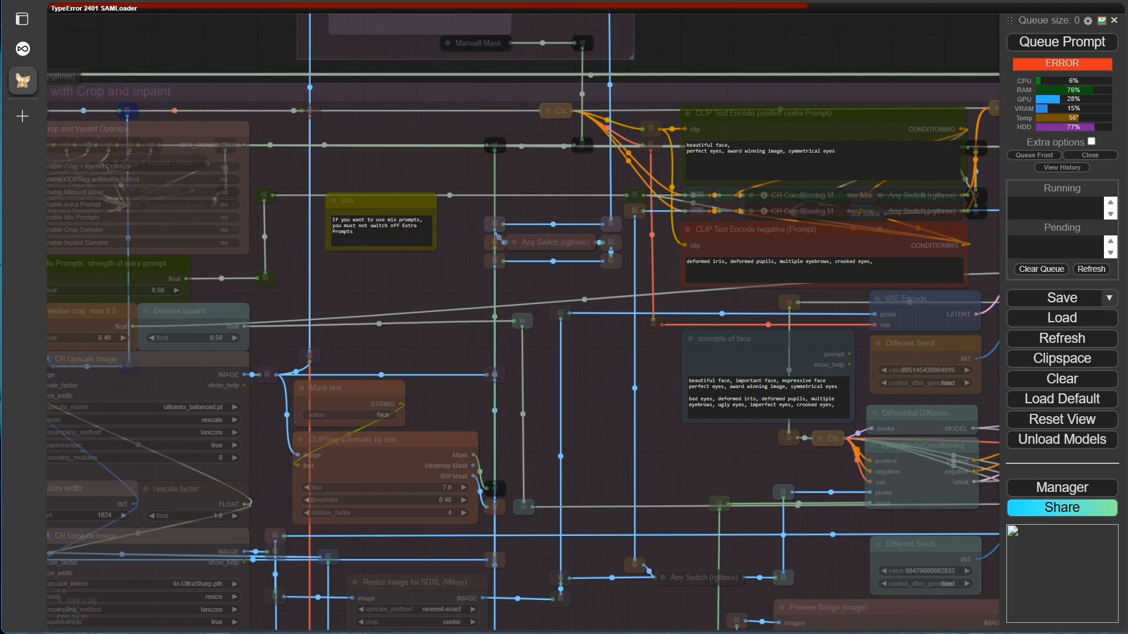
{"action": "left_click_drag", "start_coordinate": [694, 449], "coordinate": [0, 492]}
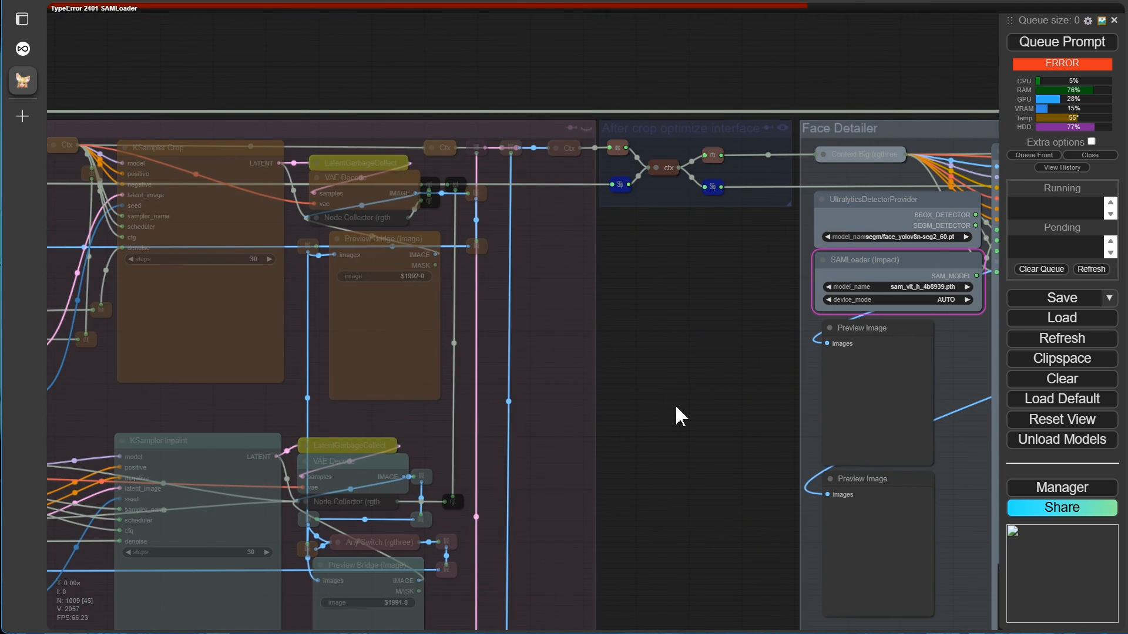
{"action": "left_click_drag", "start_coordinate": [675, 415], "coordinate": [317, 484]}
{"action": "scroll", "coordinate": [299, 393], "scroll_direction": "up", "scroll_amount": 5}
{"action": "scroll", "coordinate": [449, 355], "scroll_direction": "up", "scroll_amount": 4}
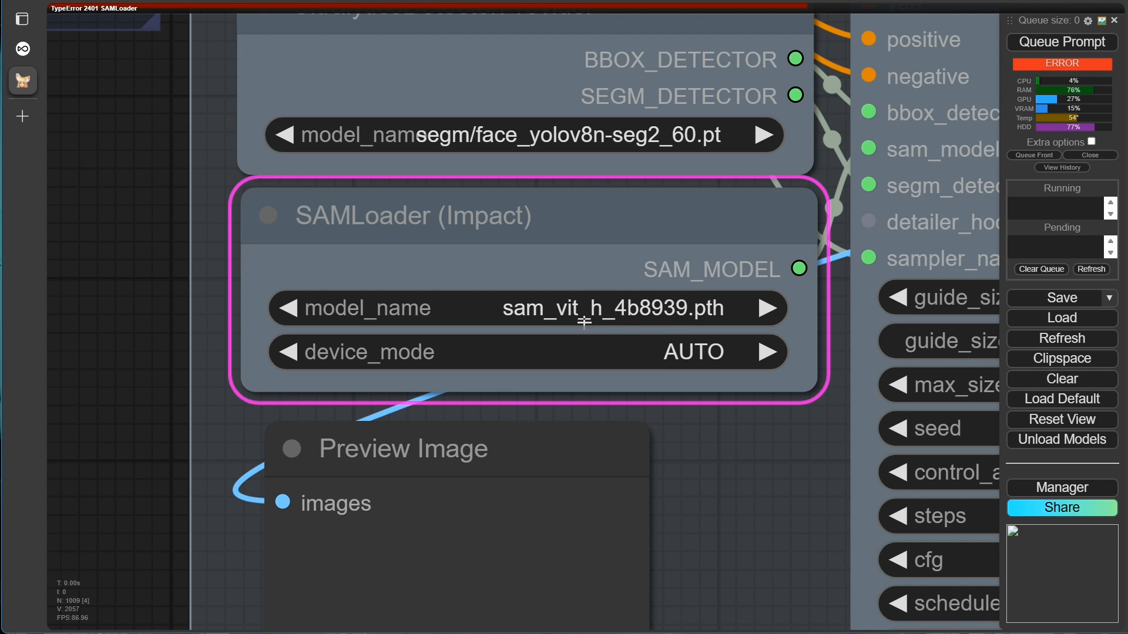
{"action": "left_click", "coordinate": [645, 310]}
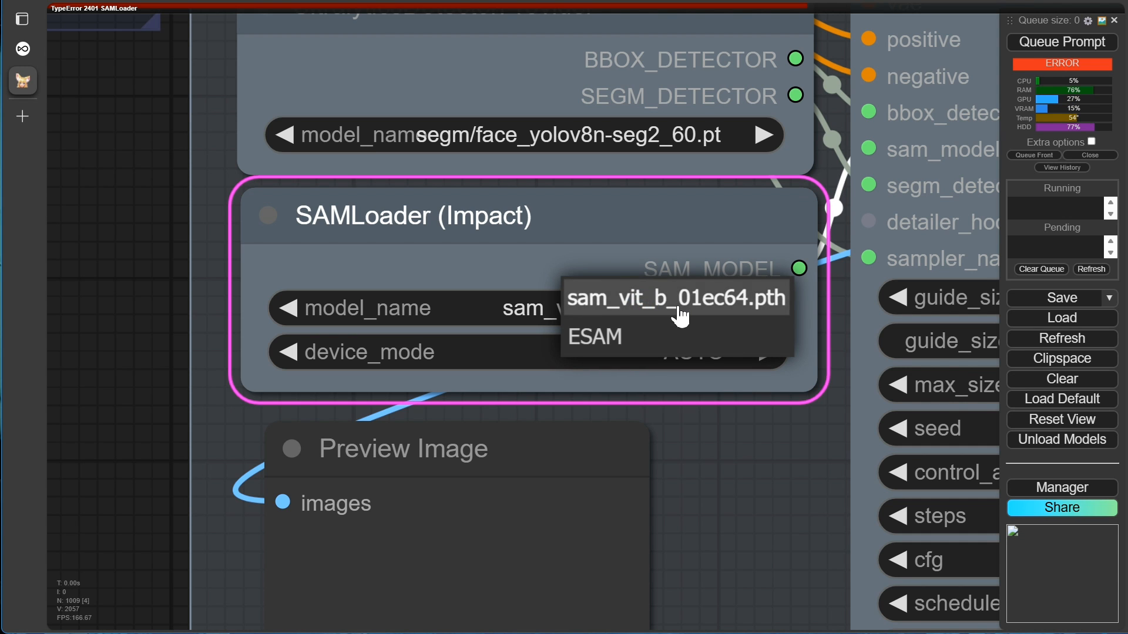
{"action": "left_click", "coordinate": [510, 312]}
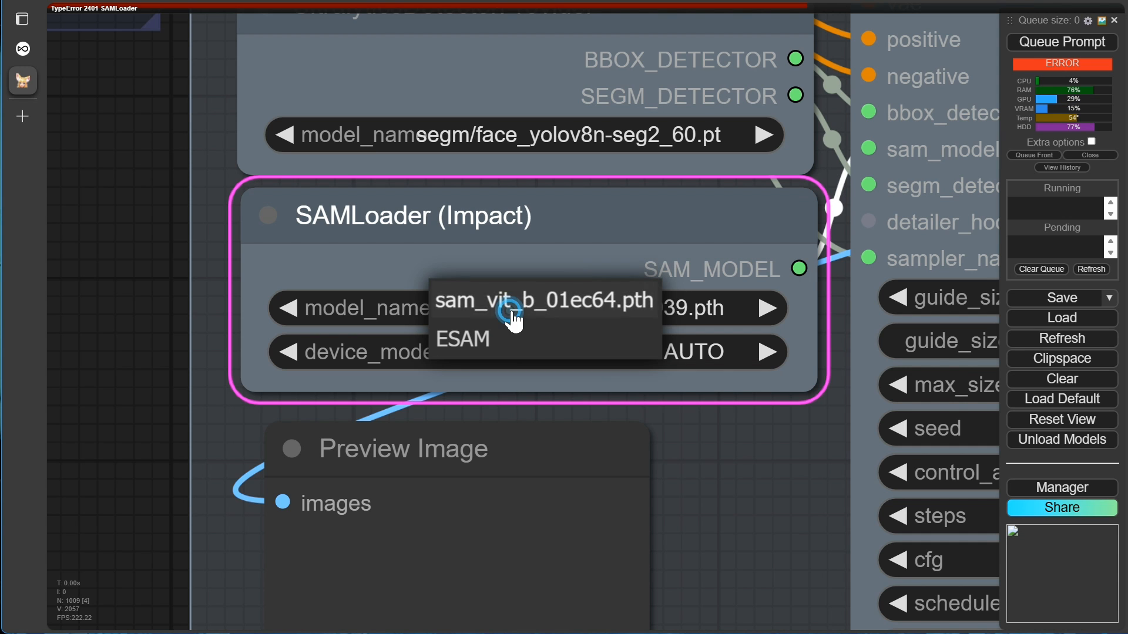
{"action": "left_click", "coordinate": [701, 309]}
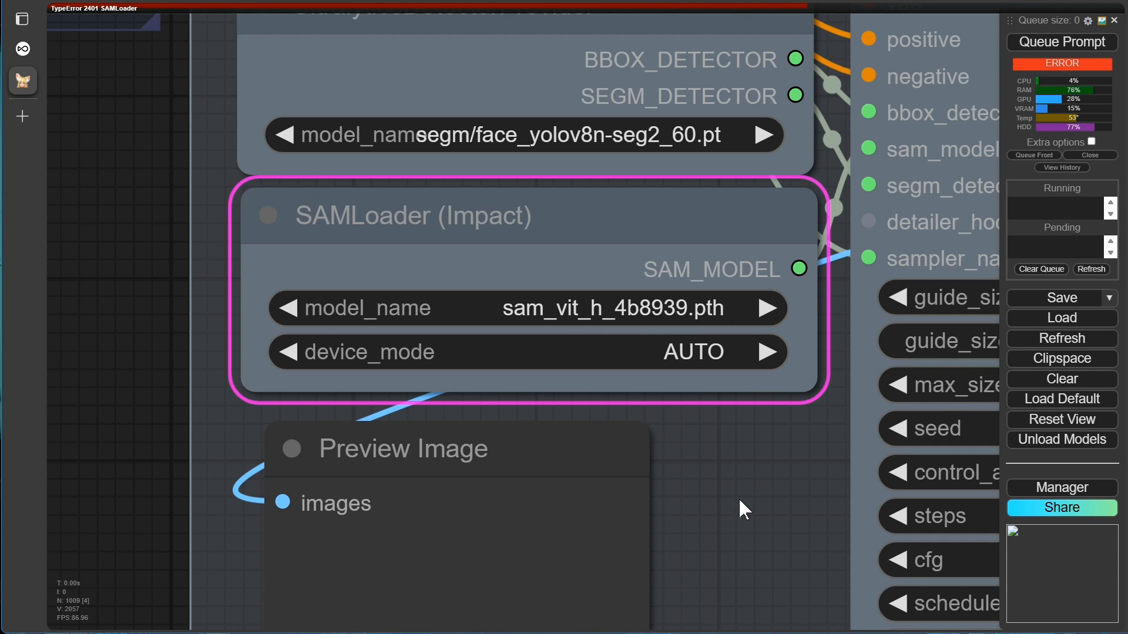
Step: Open the model installer in ComfyUI Manager and search its list for "vit"
{"action": "left_click", "coordinate": [1052, 488]}
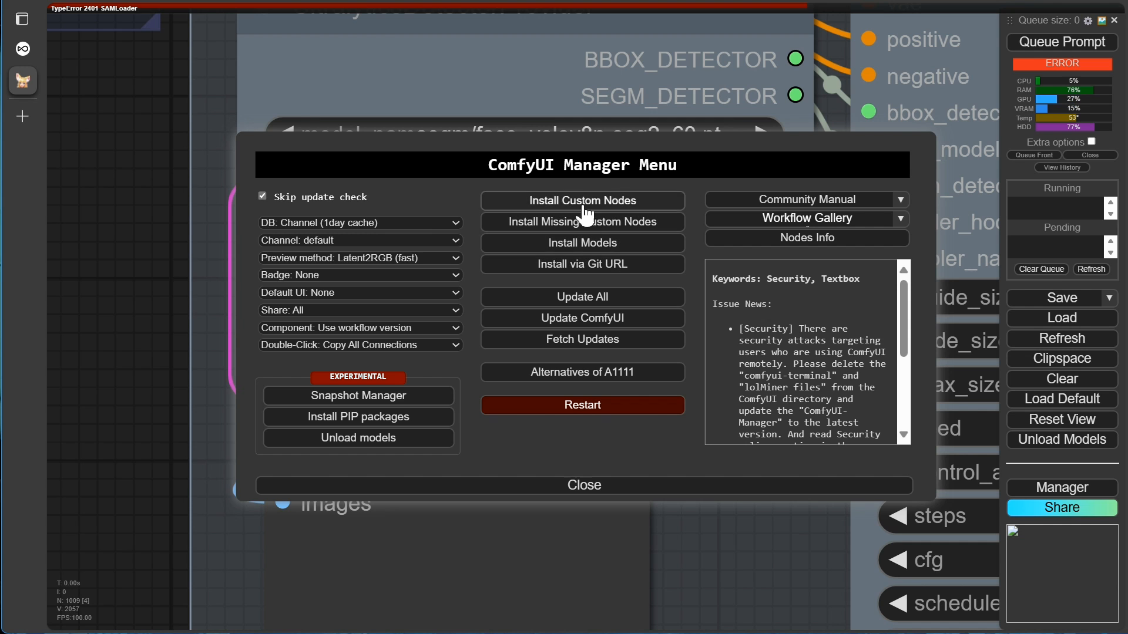
{"action": "left_click", "coordinate": [566, 244]}
{"action": "left_click", "coordinate": [847, 87]}
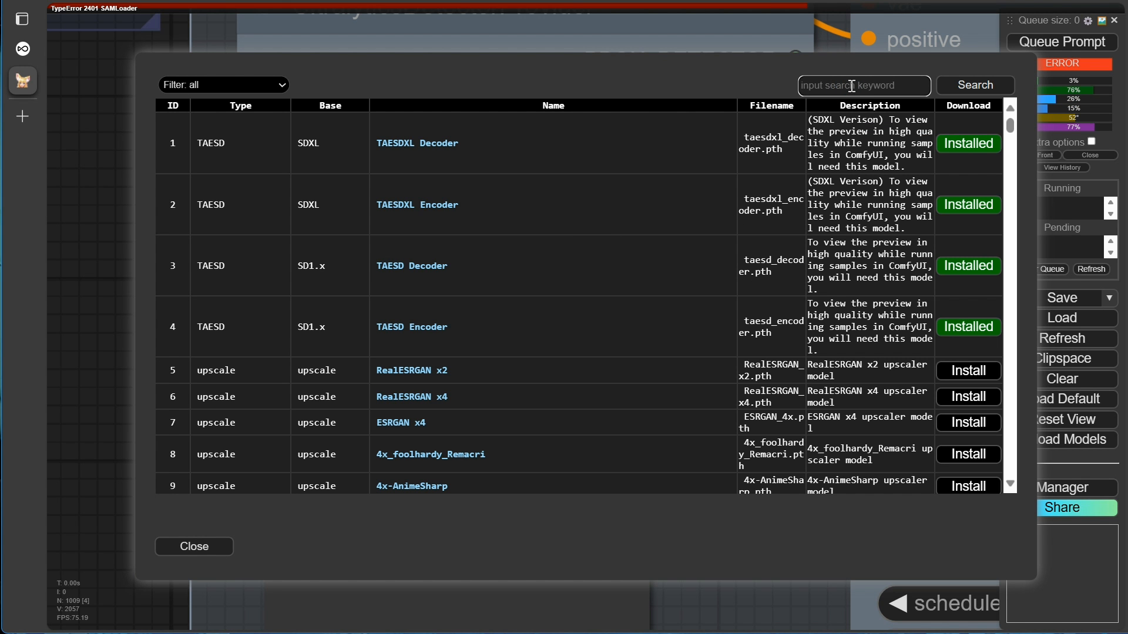
{"action": "type", "text": "vit"}
{"action": "key", "text": "Return"}
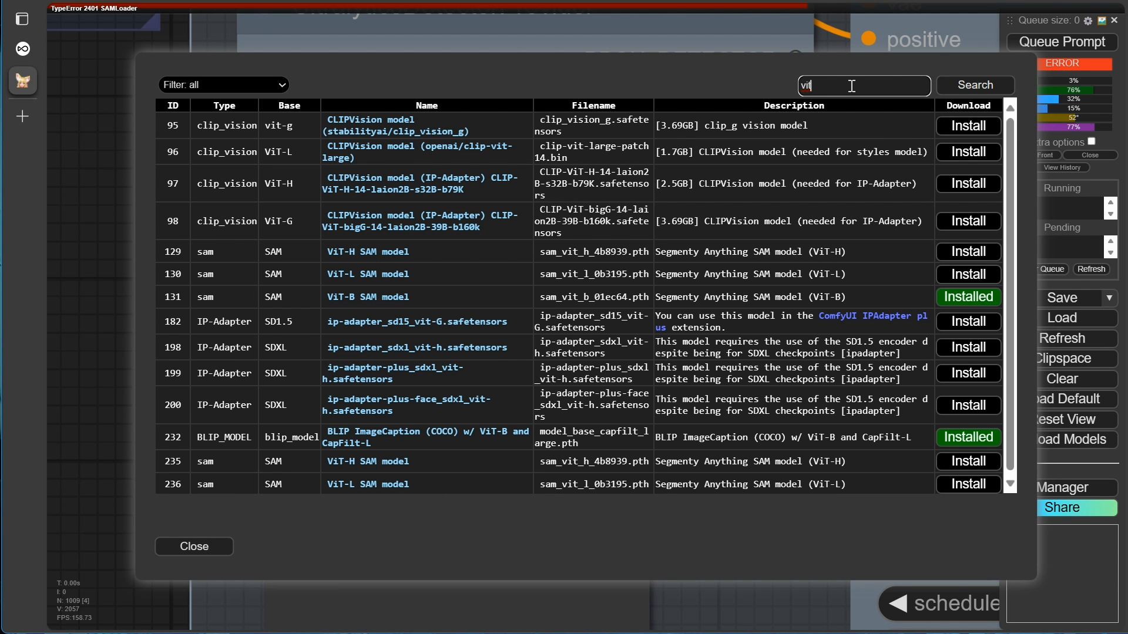
Step: Install the ViT-H SAM model (sam_vit_h_4b8939.pth), leave the Manager and refresh the workflow's model lists
{"action": "key", "text": "BackSpace"}
{"action": "key", "text": "BackSpace"}
{"action": "key", "text": "BackSpace"}
{"action": "left_click", "coordinate": [968, 252]}
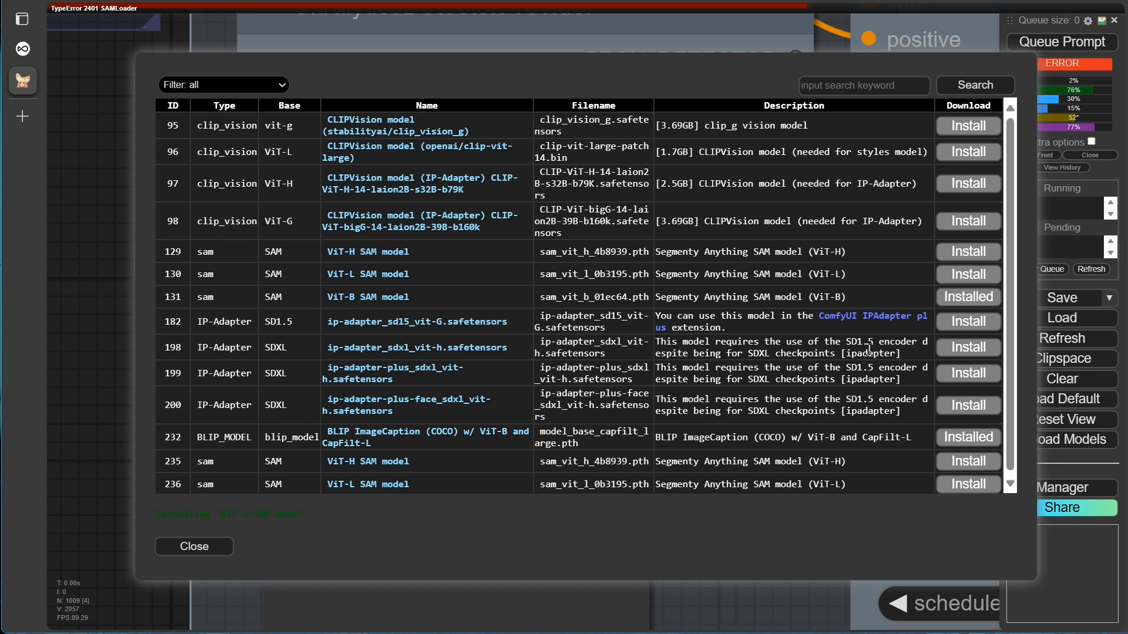
{"action": "scroll", "coordinate": [868, 338], "scroll_direction": "down", "scroll_amount": 2}
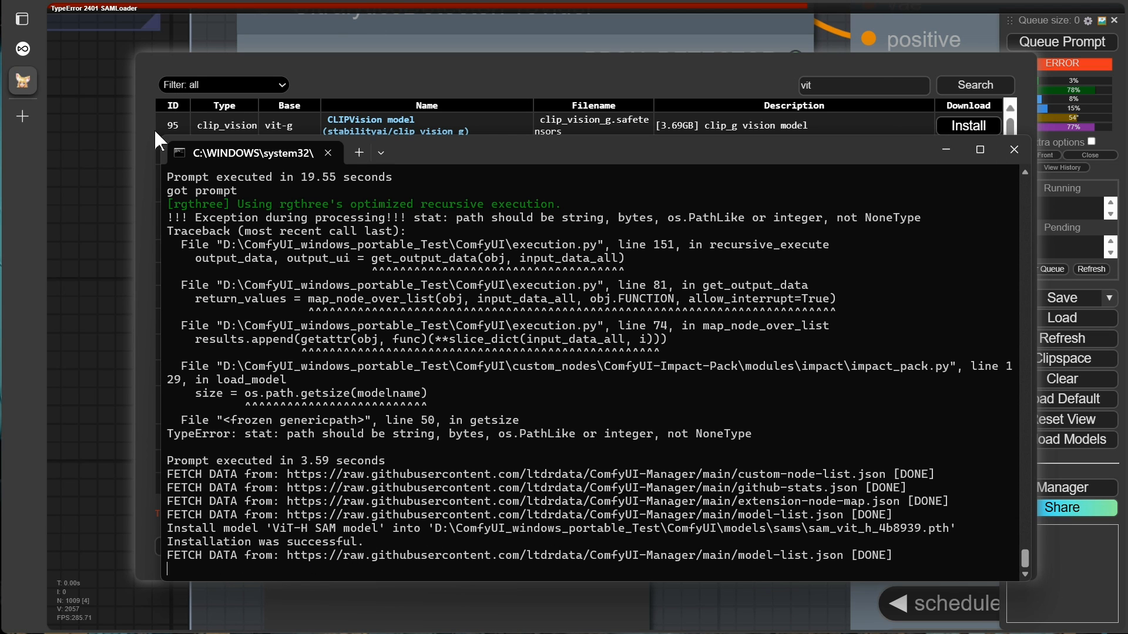
{"action": "left_click", "coordinate": [75, 157]}
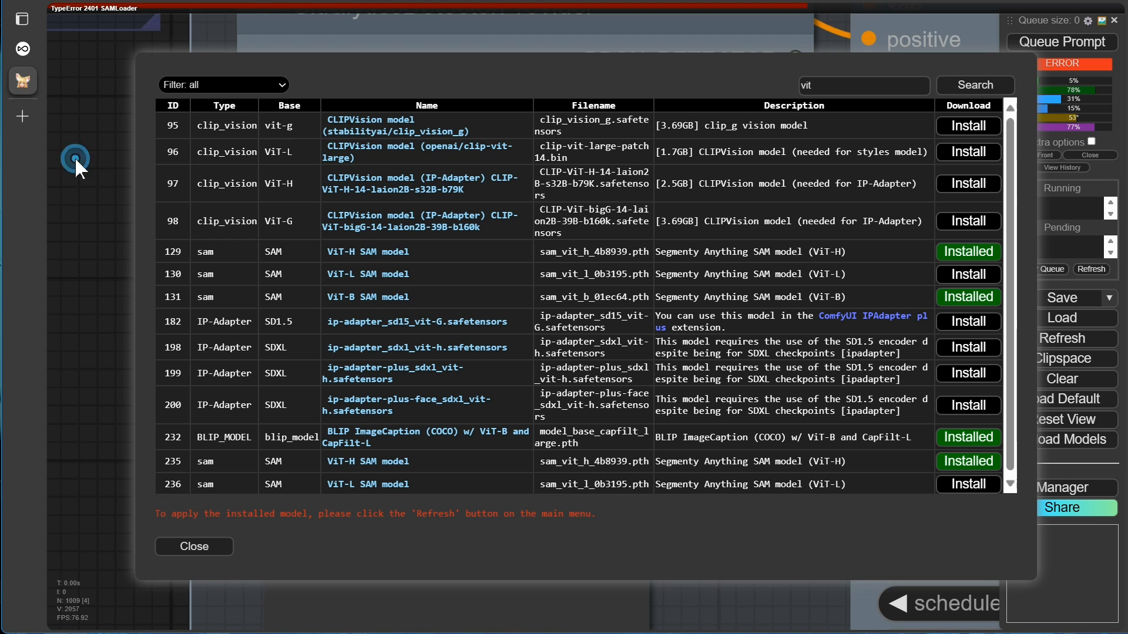
{"action": "left_click", "coordinate": [200, 547]}
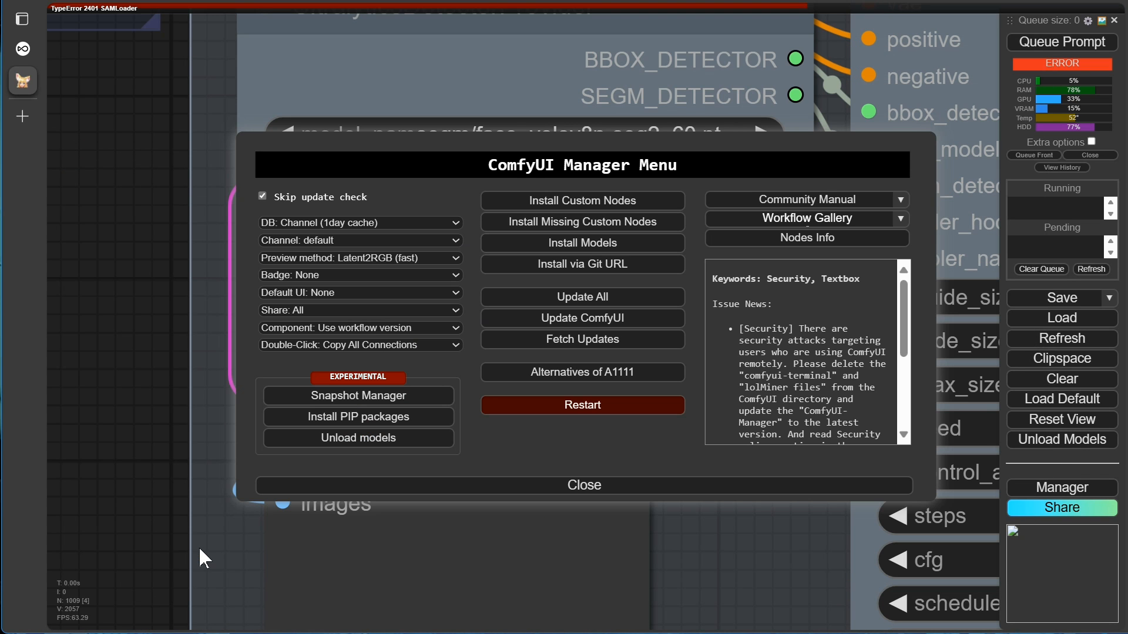
{"action": "left_click", "coordinate": [558, 485]}
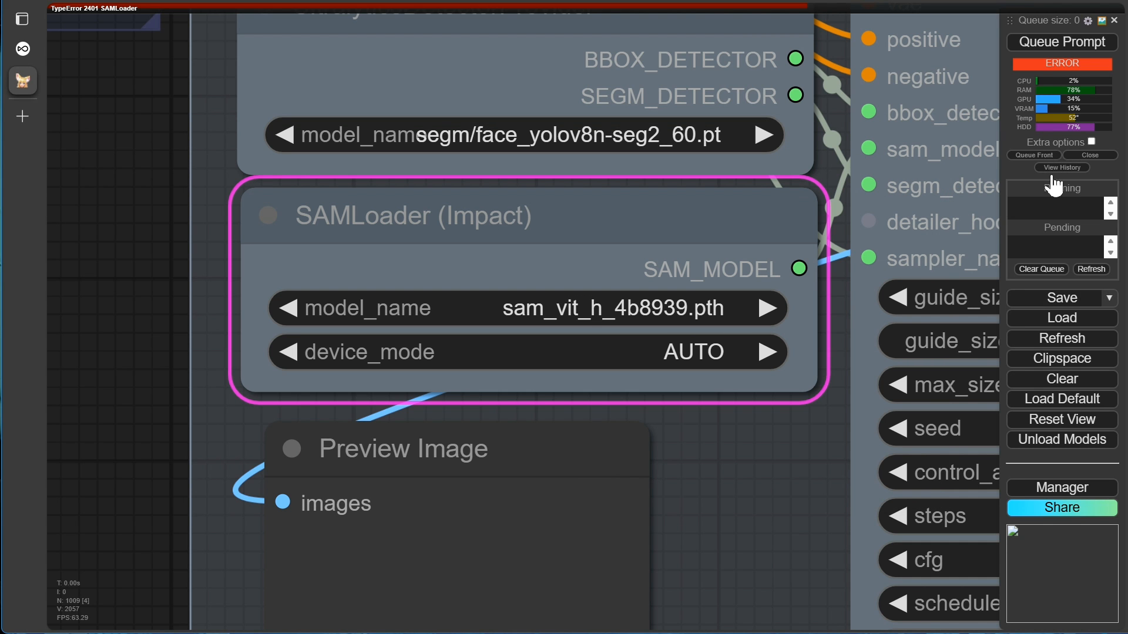
{"action": "left_click", "coordinate": [1069, 347]}
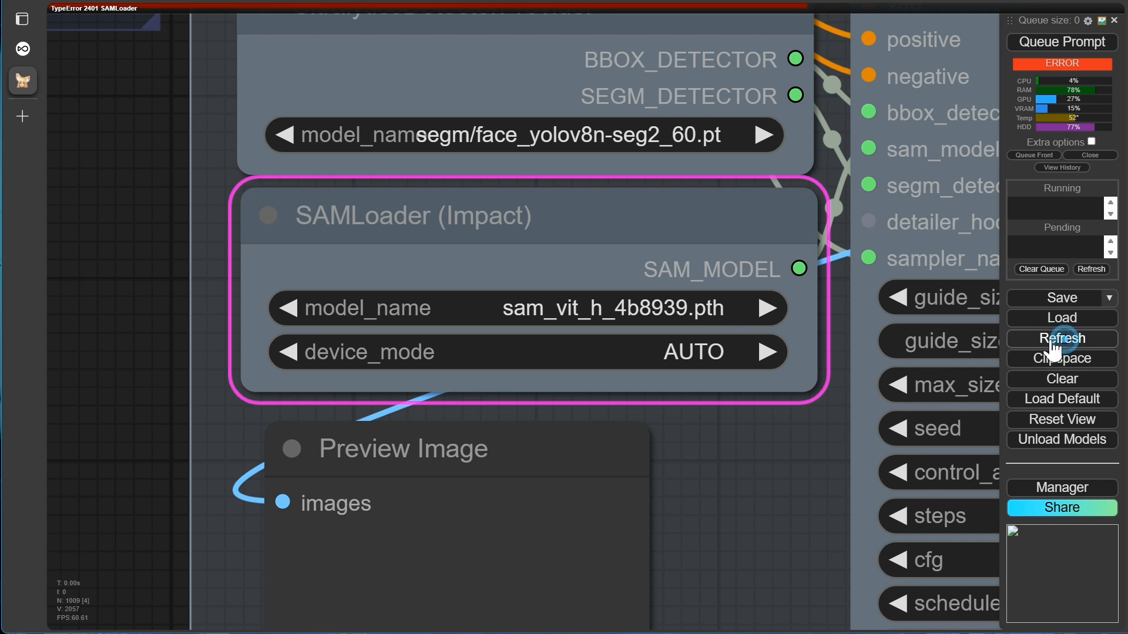
Step: Choose sam_vit_h_4b8939.pth as the SAMLoader's model and queue the prompt again
{"action": "left_click", "coordinate": [733, 320]}
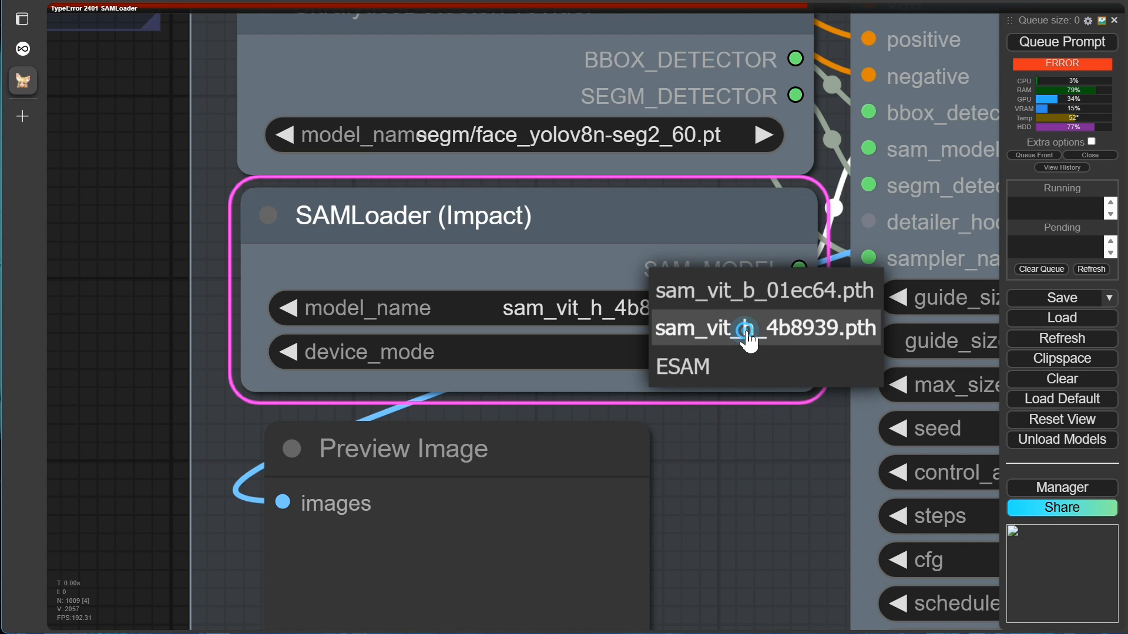
{"action": "left_click", "coordinate": [746, 327]}
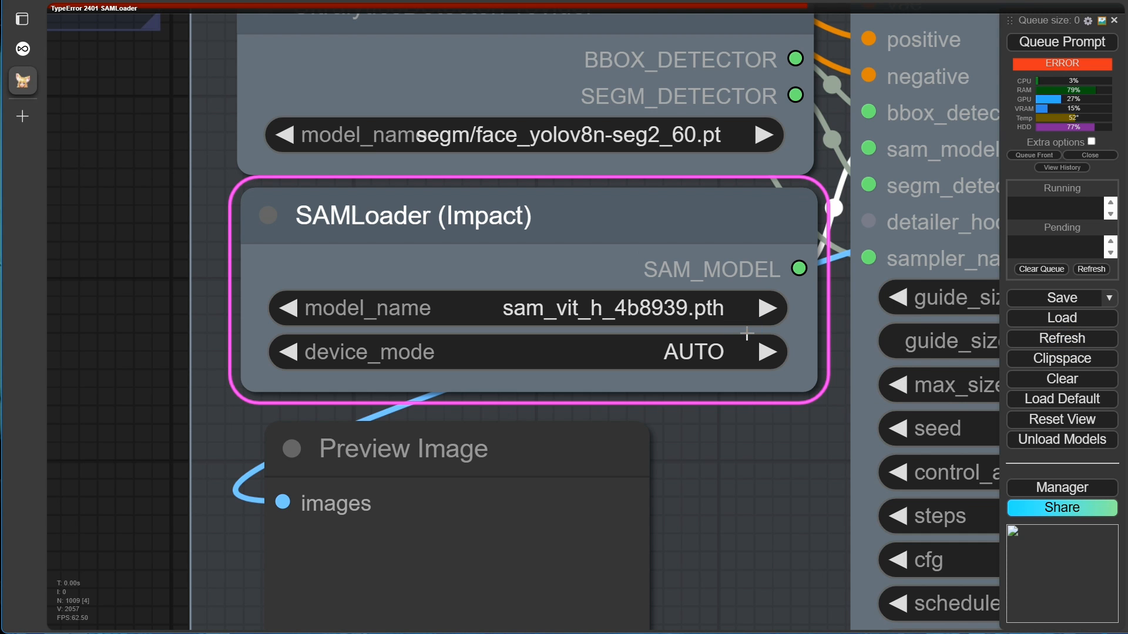
{"action": "left_click", "coordinate": [1051, 47]}
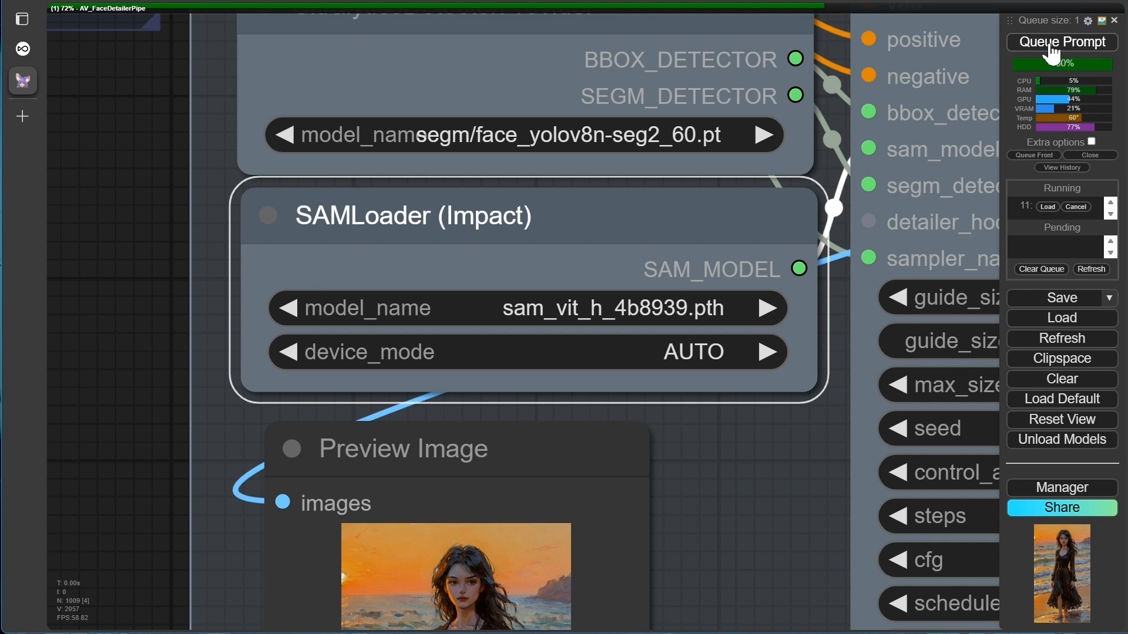
Step: Examine the Face Detailer previews during the run and compare the images in the Image Comparer node
{"action": "scroll", "coordinate": [758, 472], "scroll_direction": "down", "scroll_amount": 5}
{"action": "scroll", "coordinate": [434, 366], "scroll_direction": "up", "scroll_amount": 3}
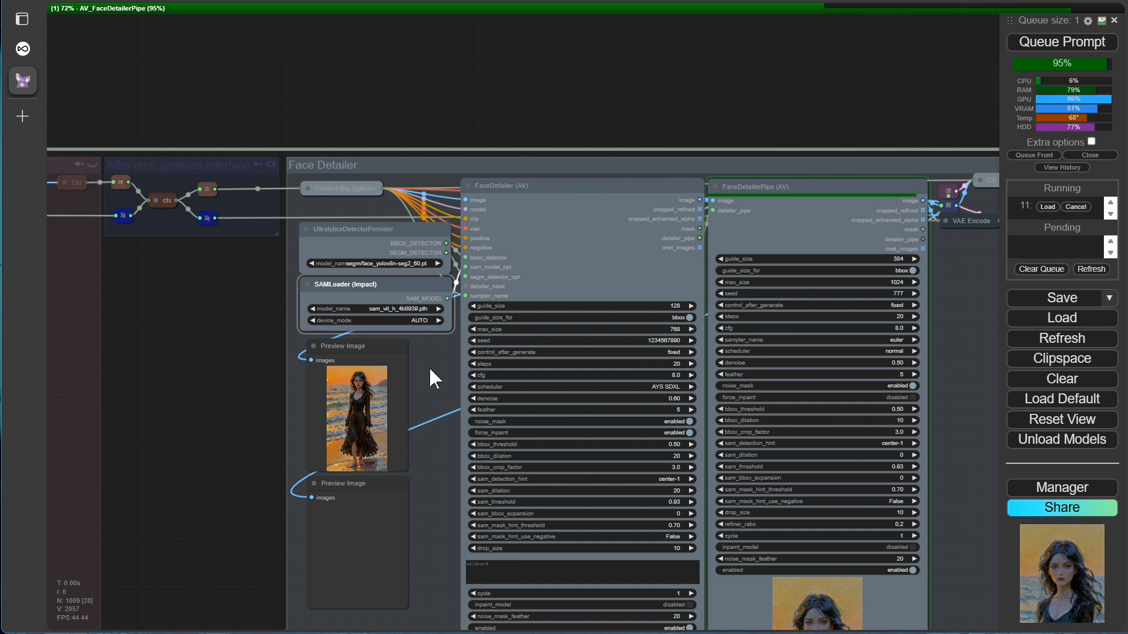
{"action": "scroll", "coordinate": [430, 370], "scroll_direction": "down", "scroll_amount": 4}
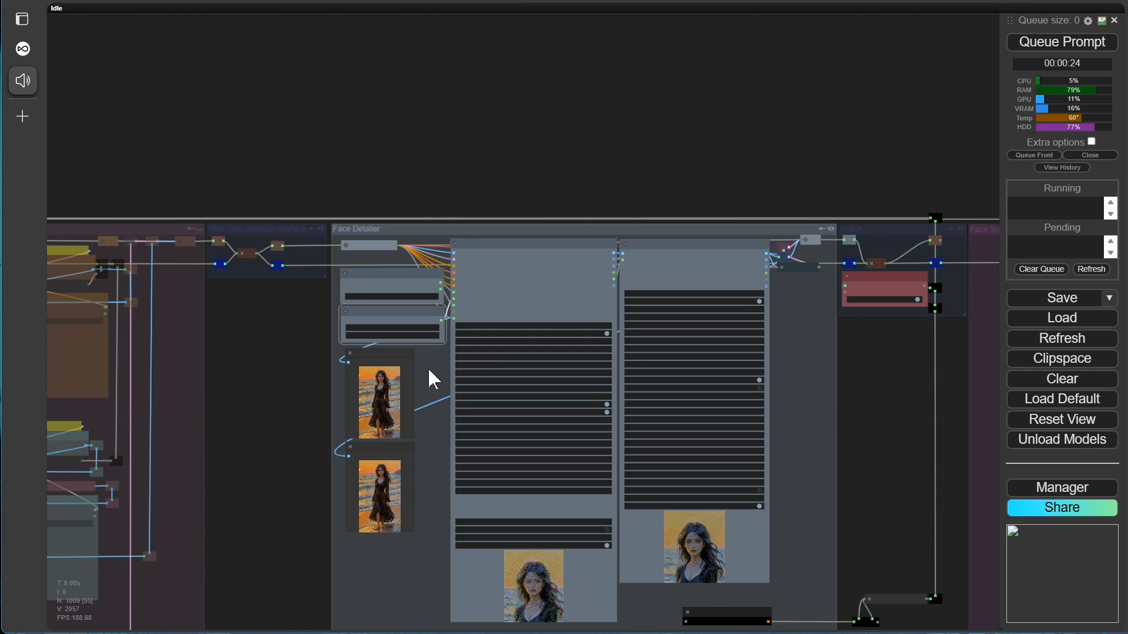
{"action": "scroll", "coordinate": [429, 374], "scroll_direction": "down", "scroll_amount": 1}
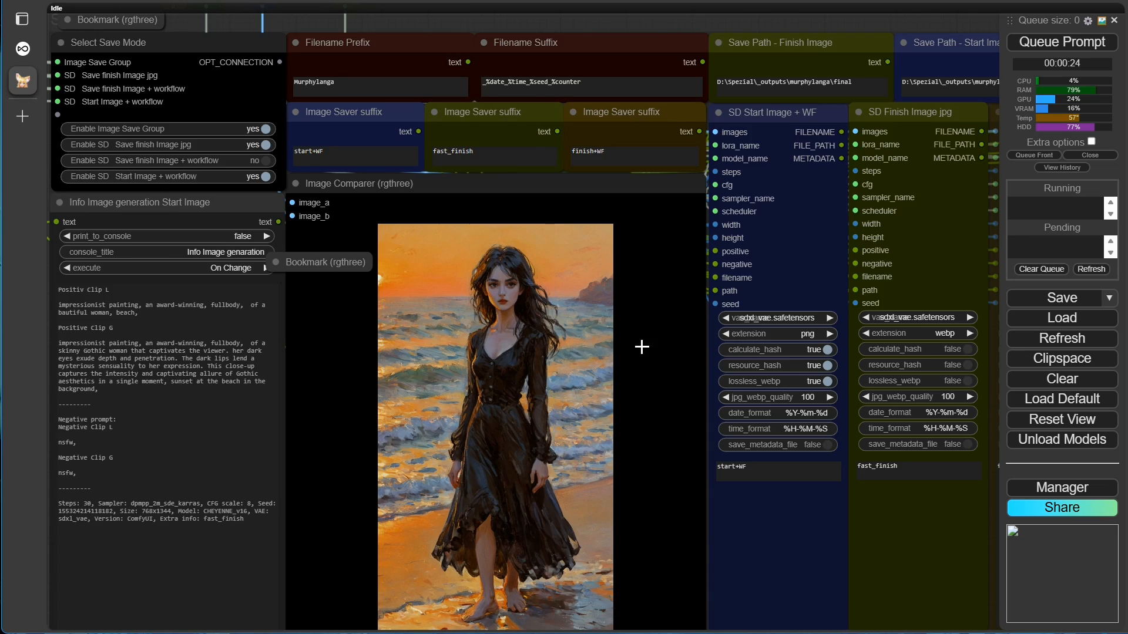
{"action": "scroll", "coordinate": [641, 341], "scroll_direction": "up", "scroll_amount": 3}
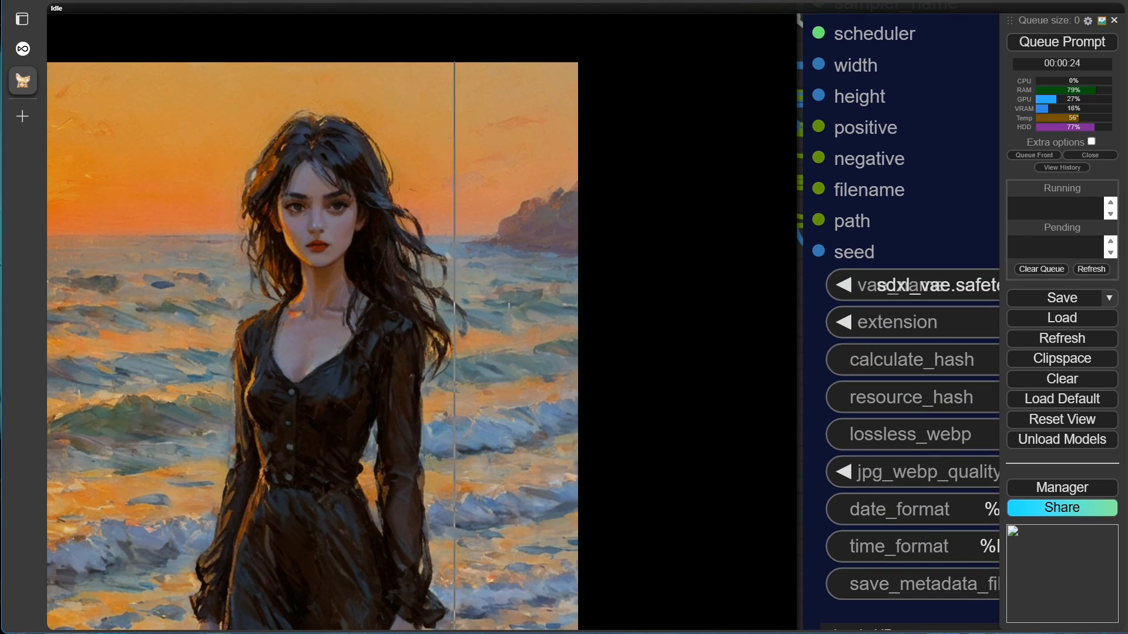
{"action": "scroll", "coordinate": [690, 324], "scroll_direction": "down", "scroll_amount": 5}
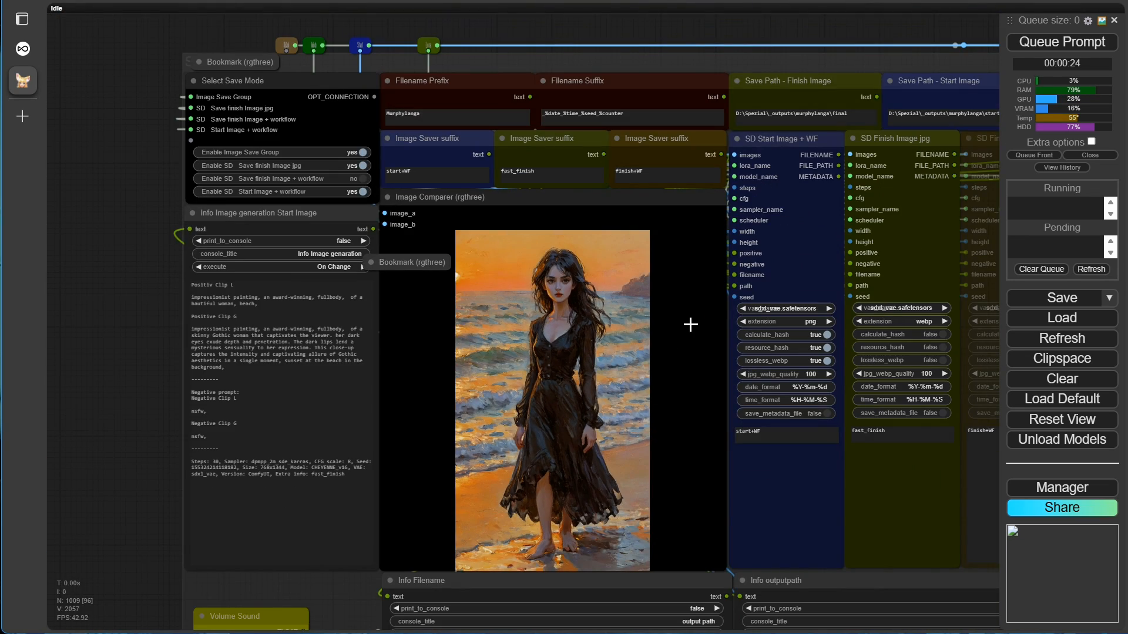
{"action": "scroll", "coordinate": [740, 352], "scroll_direction": "right", "scroll_amount": 1}
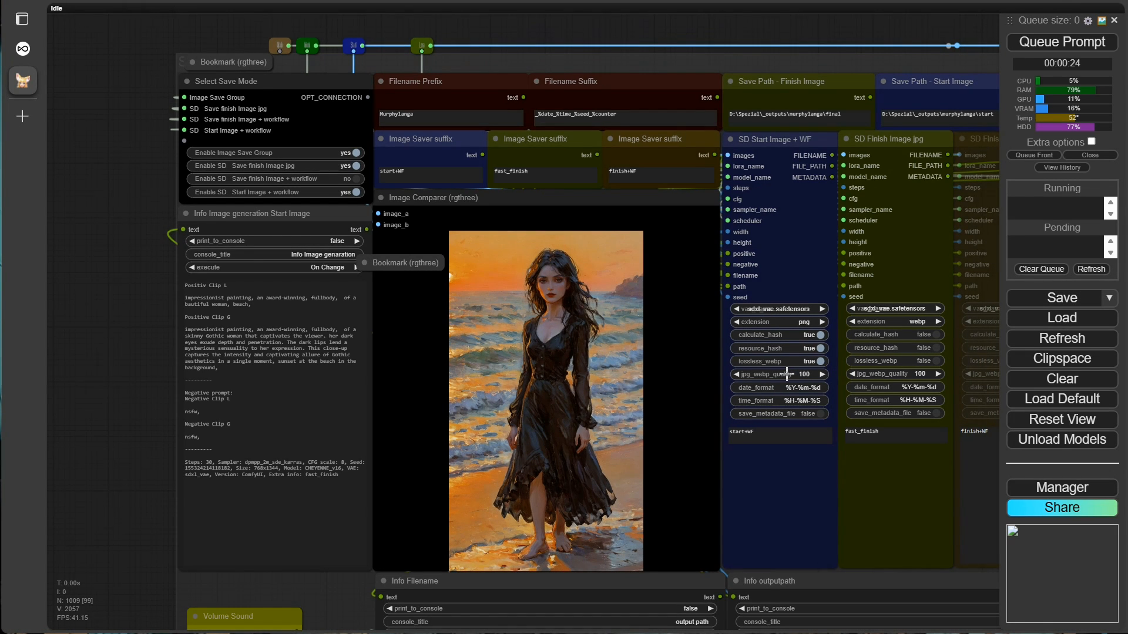
Step: Set the dimensions in the SDXL Empty Latent Image node to 1344 x 768 (landscape)
{"action": "scroll", "coordinate": [787, 375], "scroll_direction": "down", "scroll_amount": 5}
{"action": "scroll", "coordinate": [579, 363], "scroll_direction": "right", "scroll_amount": 6}
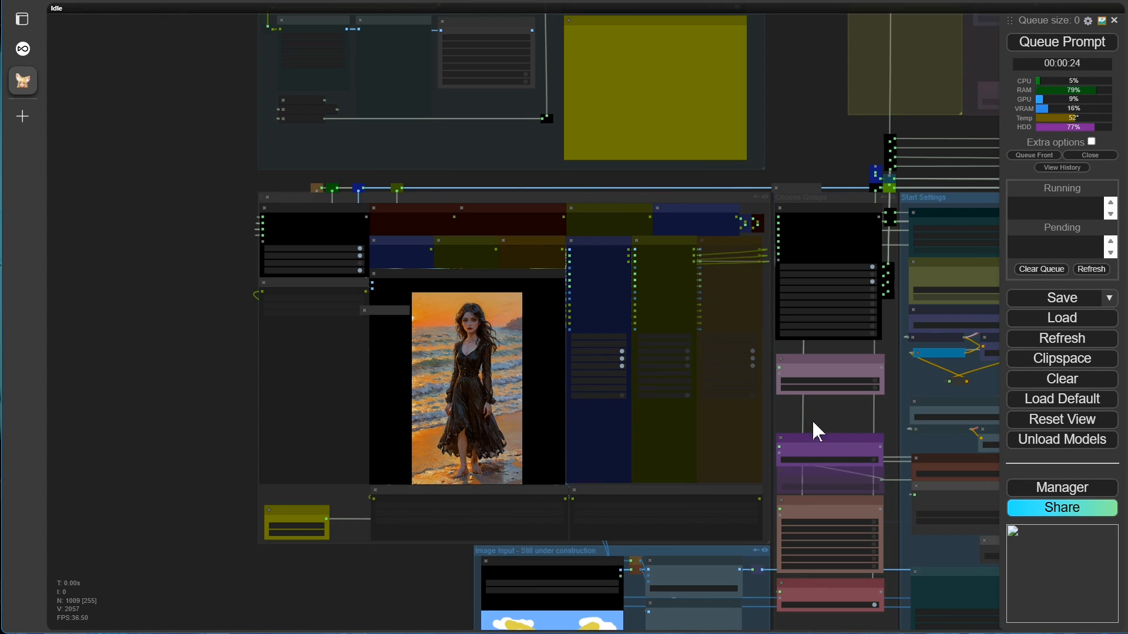
{"action": "scroll", "coordinate": [848, 411], "scroll_direction": "up", "scroll_amount": 8}
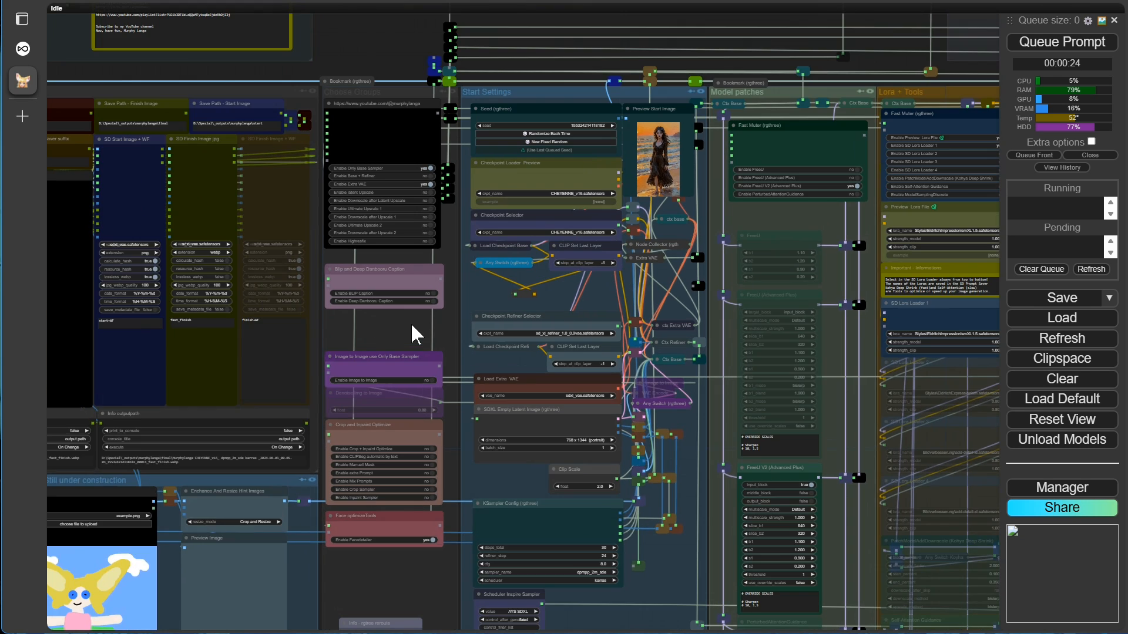
{"action": "scroll", "coordinate": [414, 324], "scroll_direction": "up", "scroll_amount": 5}
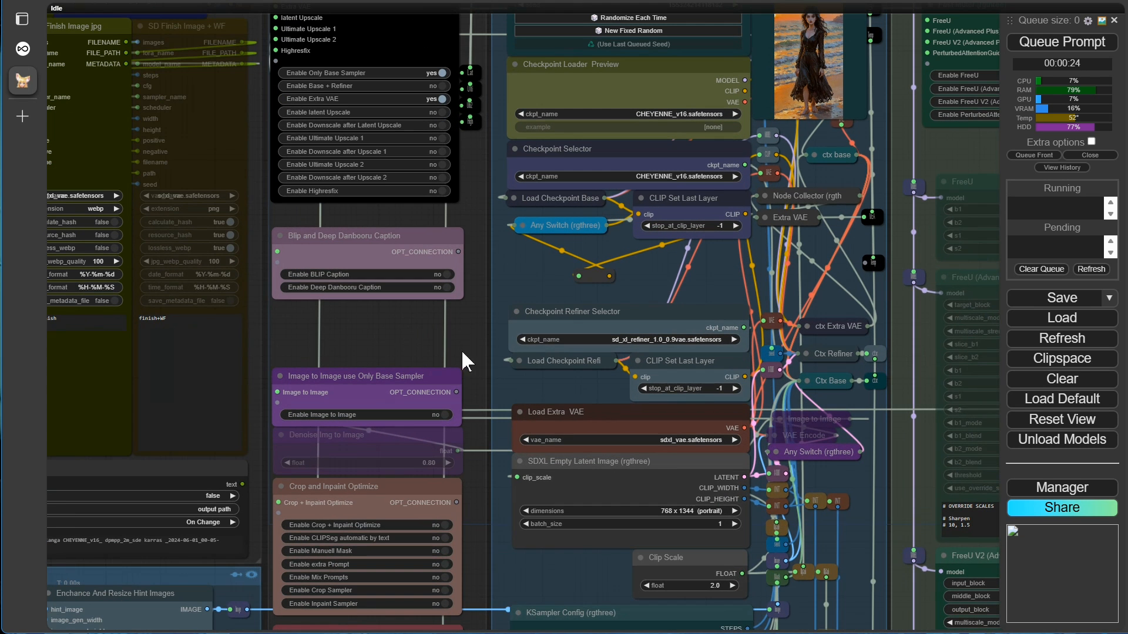
{"action": "left_click", "coordinate": [684, 511]}
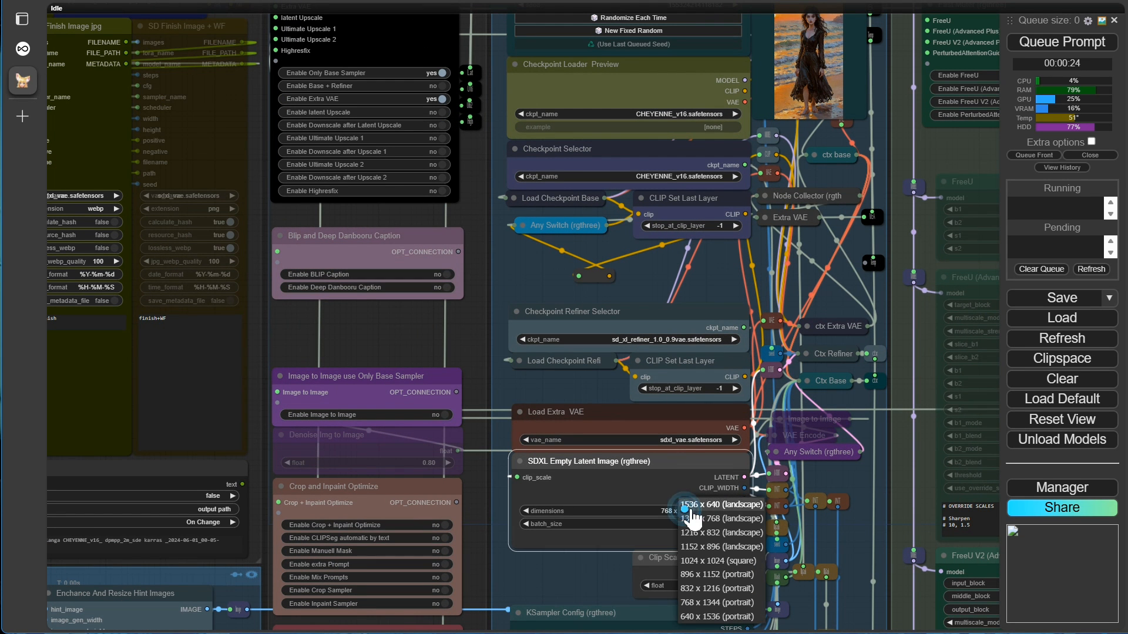
{"action": "left_click", "coordinate": [741, 519]}
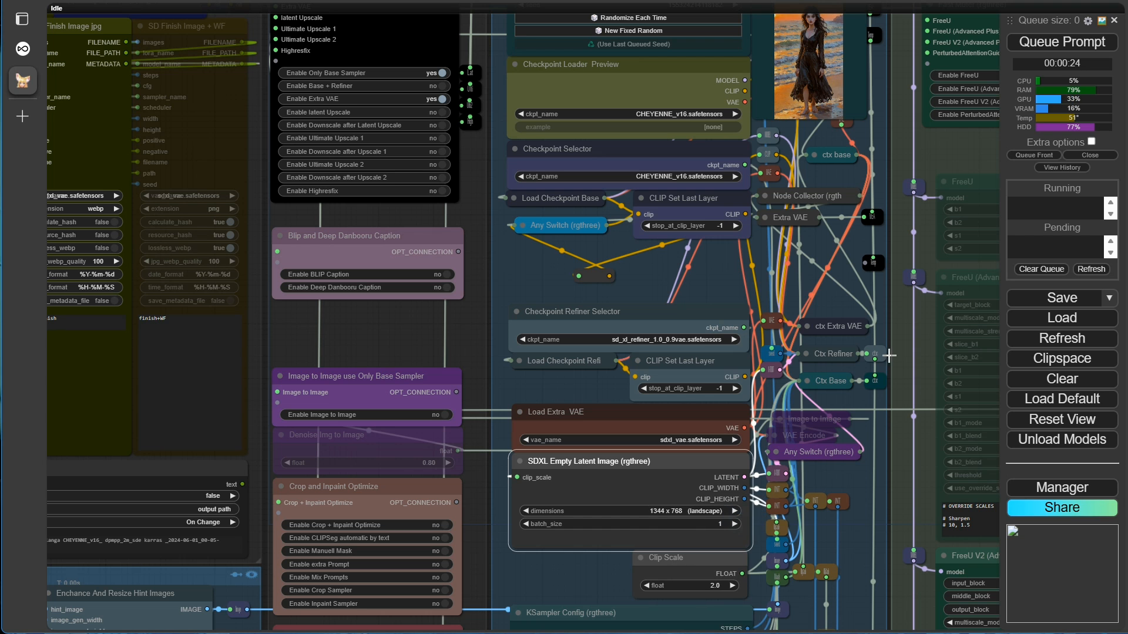
Step: Queue the prompt and watch the sampling preview in the Only Base Sampler group
{"action": "left_click", "coordinate": [1051, 50]}
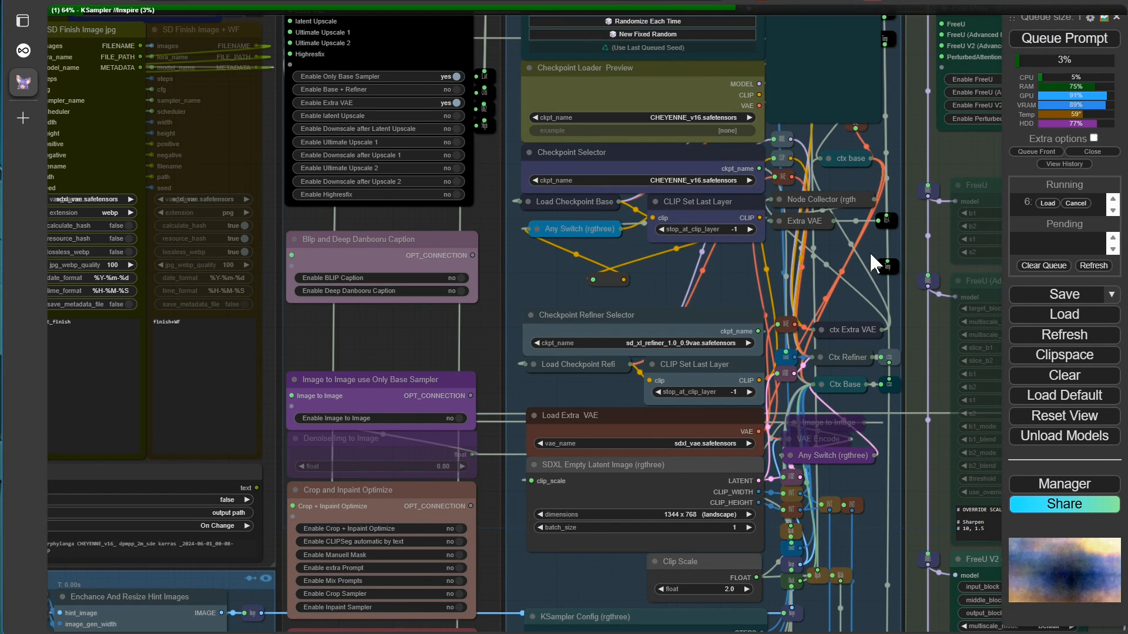
{"action": "scroll", "coordinate": [870, 252], "scroll_direction": "down", "scroll_amount": 5}
{"action": "left_click_drag", "start_coordinate": [844, 546], "coordinate": [55, 528]}
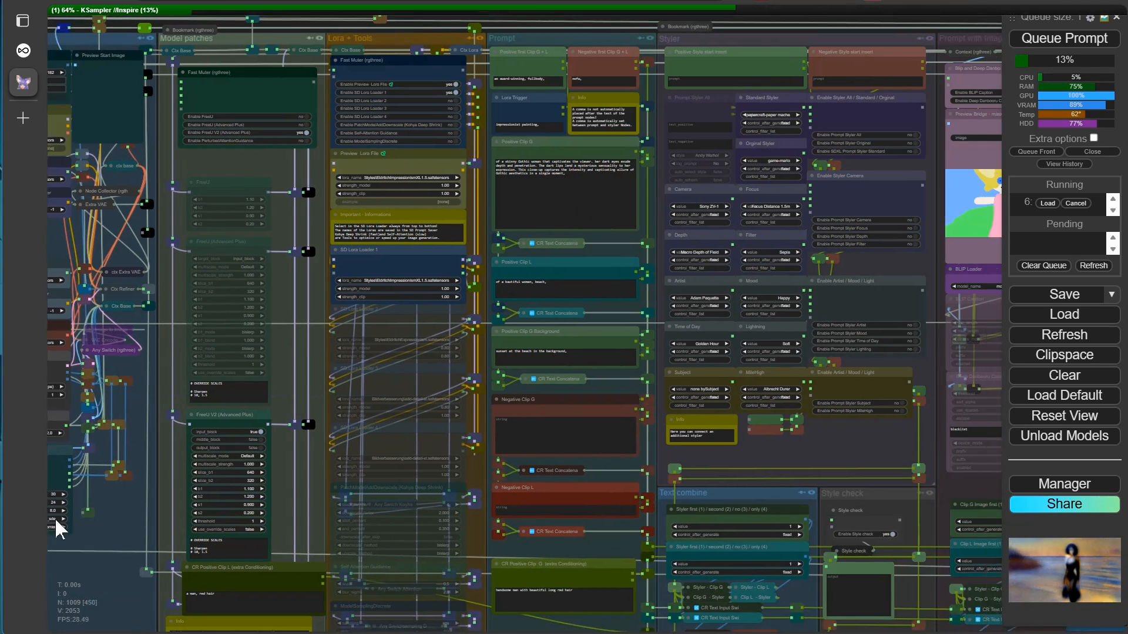
{"action": "left_click_drag", "start_coordinate": [838, 445], "coordinate": [53, 467]}
{"action": "left_click_drag", "start_coordinate": [671, 354], "coordinate": [579, 357]}
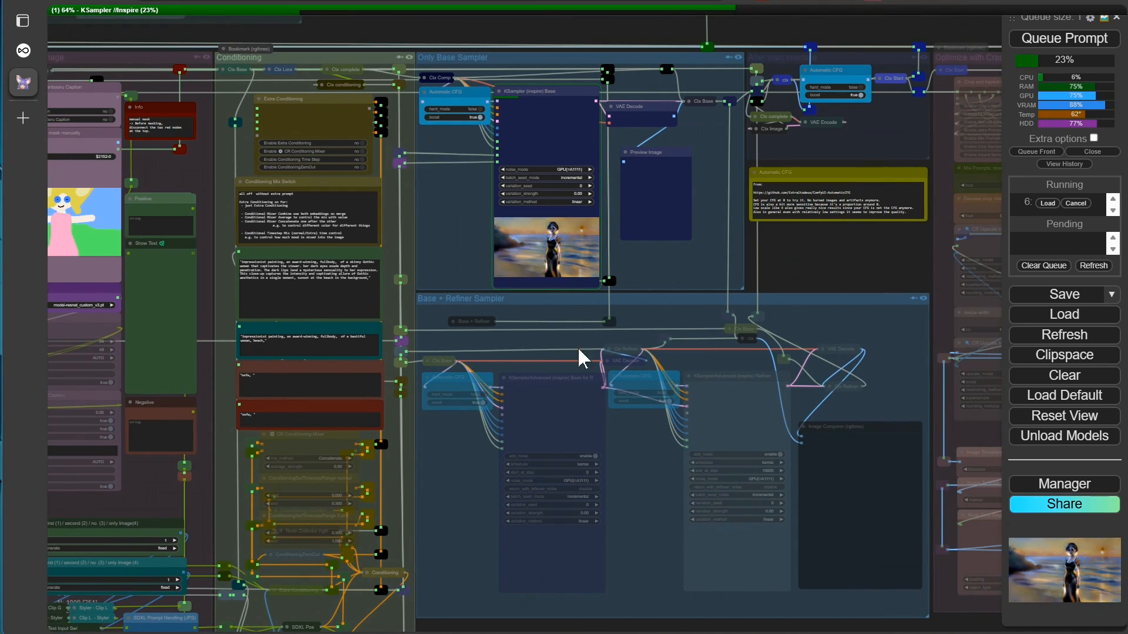
{"action": "left_click_drag", "start_coordinate": [866, 270], "coordinate": [807, 275]}
{"action": "scroll", "coordinate": [599, 272], "scroll_direction": "up", "scroll_amount": 10}
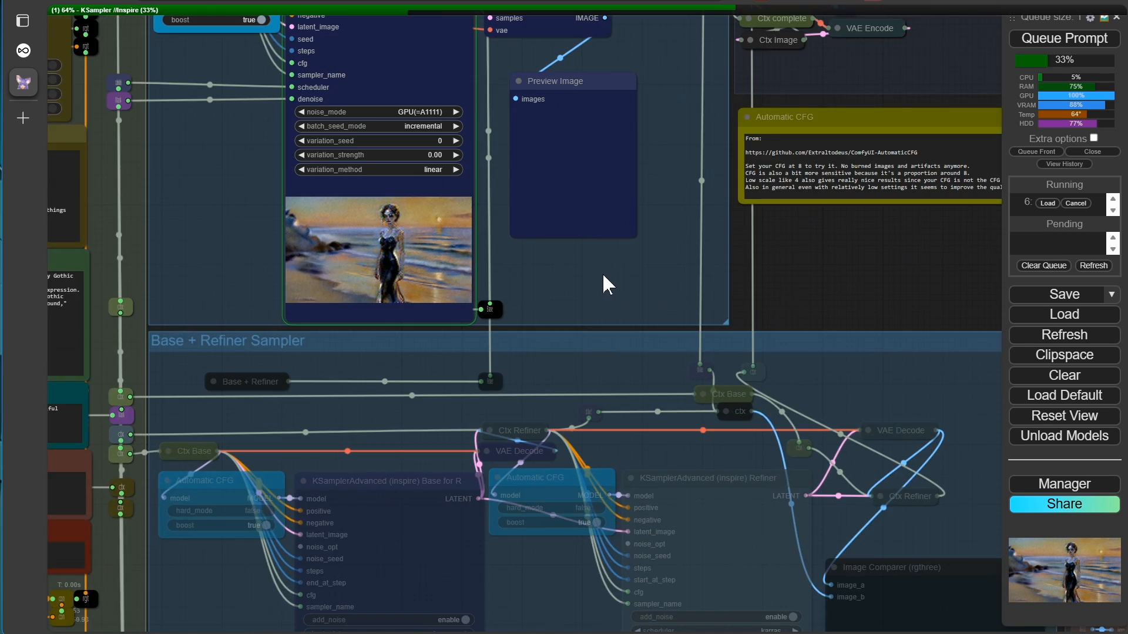
{"action": "left_click_drag", "start_coordinate": [608, 286], "coordinate": [650, 475]}
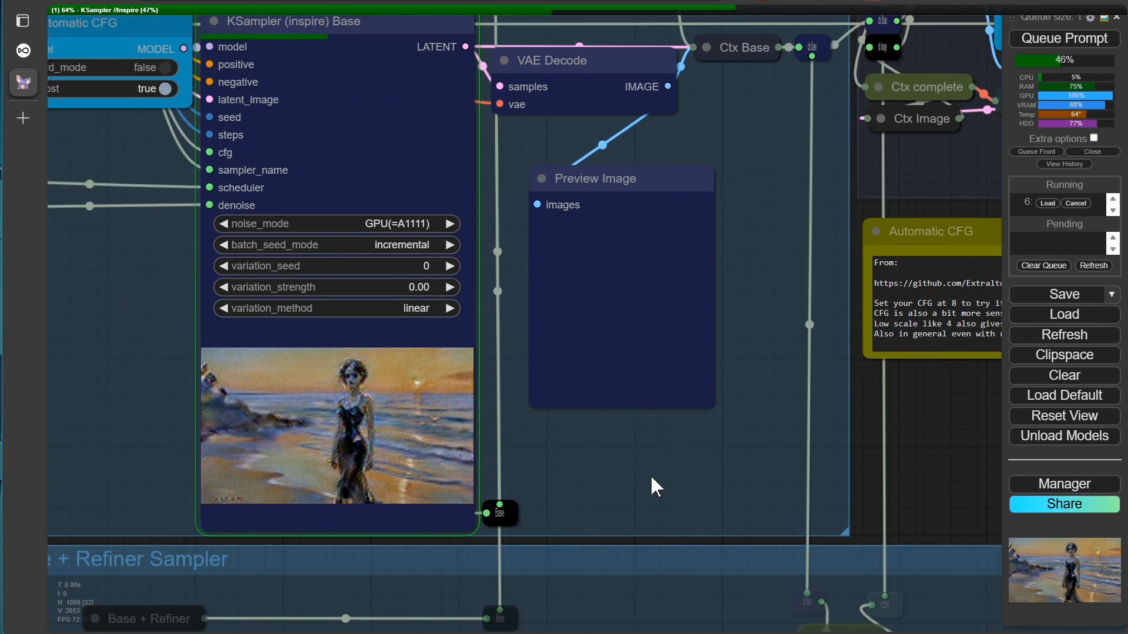
{"action": "scroll", "coordinate": [655, 474], "scroll_direction": "down", "scroll_amount": 1}
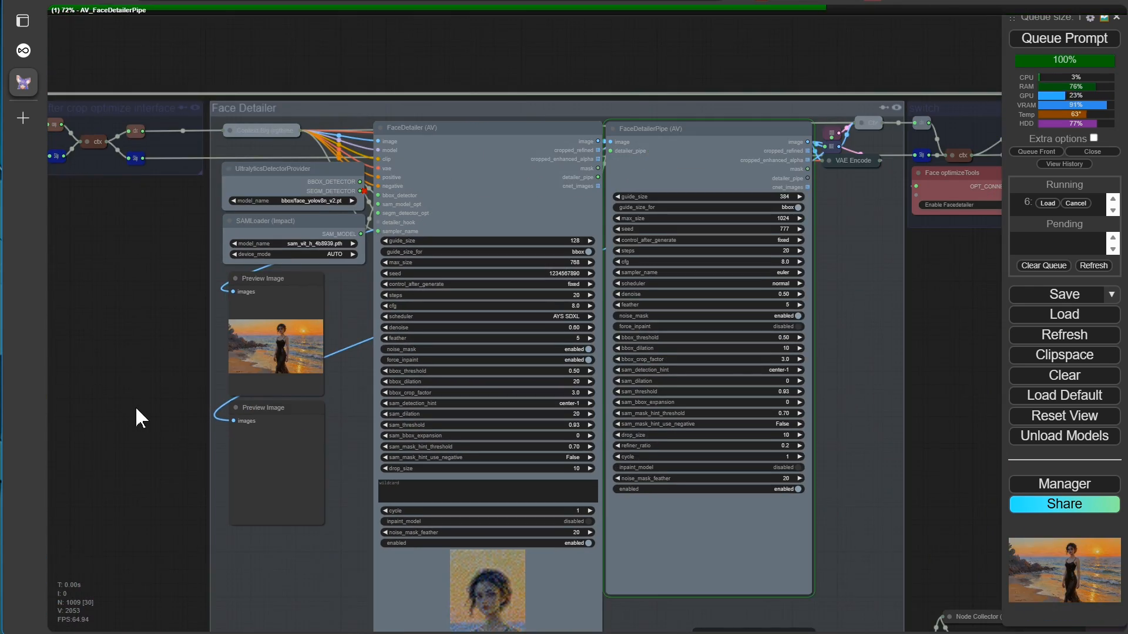
Step: Examine the Face Detailer group's face previews during the run and inspect the enlarged image in its Preview Image node
{"action": "left_click_drag", "start_coordinate": [135, 407], "coordinate": [100, 319]}
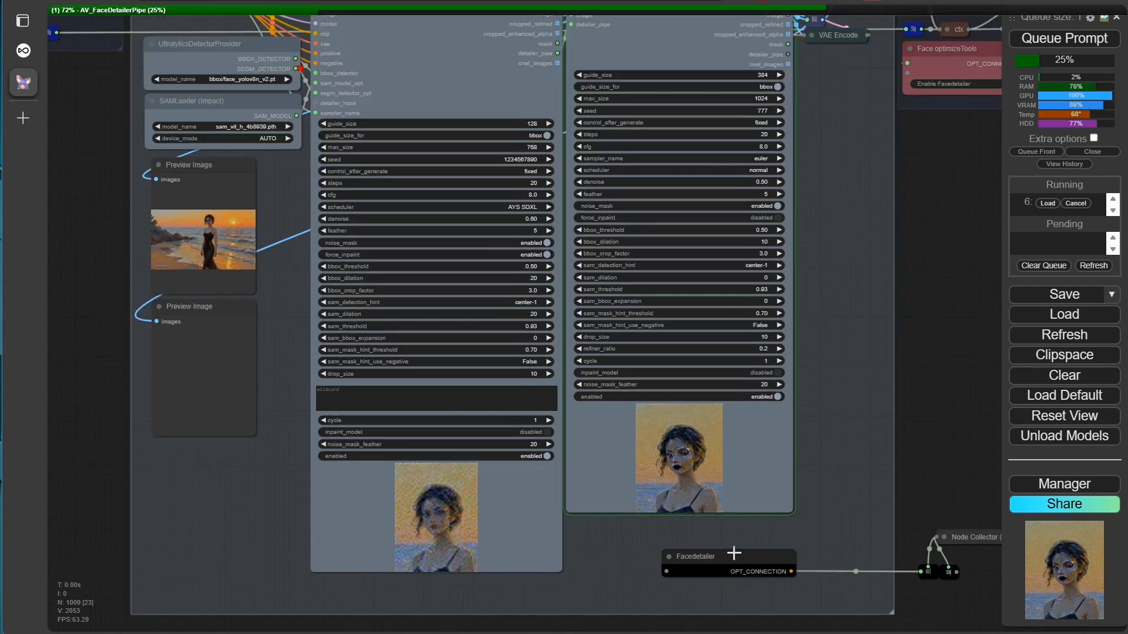
{"action": "scroll", "coordinate": [698, 536], "scroll_direction": "up", "scroll_amount": 12}
{"action": "left_click_drag", "start_coordinate": [498, 530], "coordinate": [914, 534]}
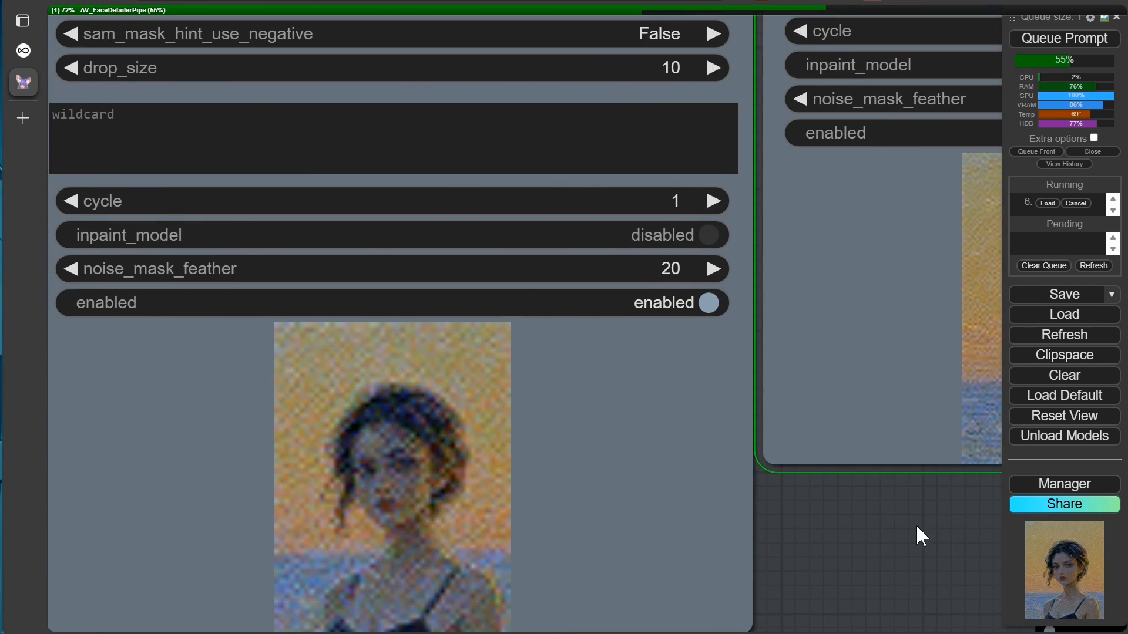
{"action": "scroll", "coordinate": [603, 488], "scroll_direction": "down", "scroll_amount": 5}
{"action": "left_click_drag", "start_coordinate": [214, 479], "coordinate": [248, 512]}
{"action": "left_click_drag", "start_coordinate": [210, 296], "coordinate": [421, 514]}
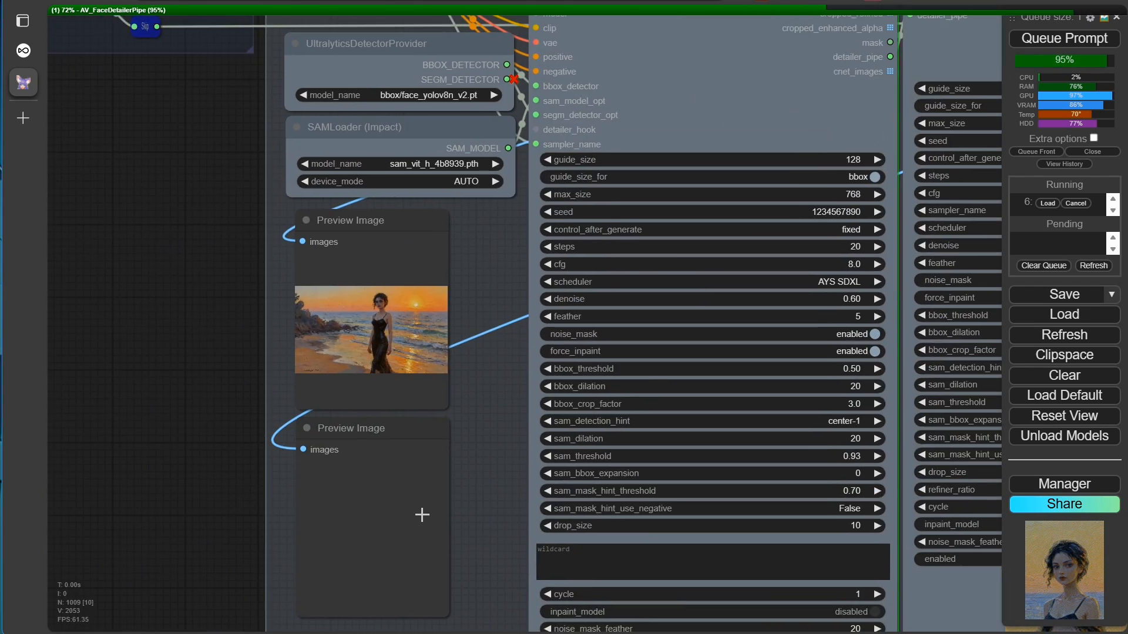
{"action": "scroll", "coordinate": [461, 396], "scroll_direction": "up", "scroll_amount": 9}
{"action": "left_click_drag", "start_coordinate": [497, 330], "coordinate": [968, 469]}
{"action": "scroll", "coordinate": [834, 505], "scroll_direction": "up", "scroll_amount": 5}
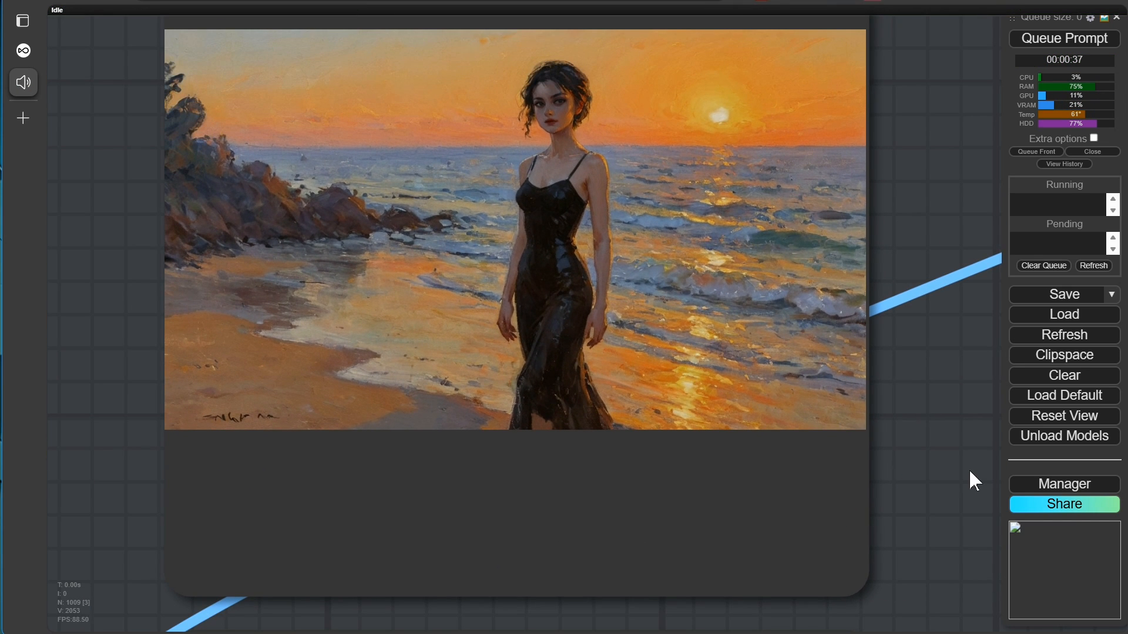
{"action": "left_click_drag", "start_coordinate": [110, 582], "coordinate": [106, 201]}
{"action": "left_click_drag", "start_coordinate": [111, 610], "coordinate": [108, 164]}
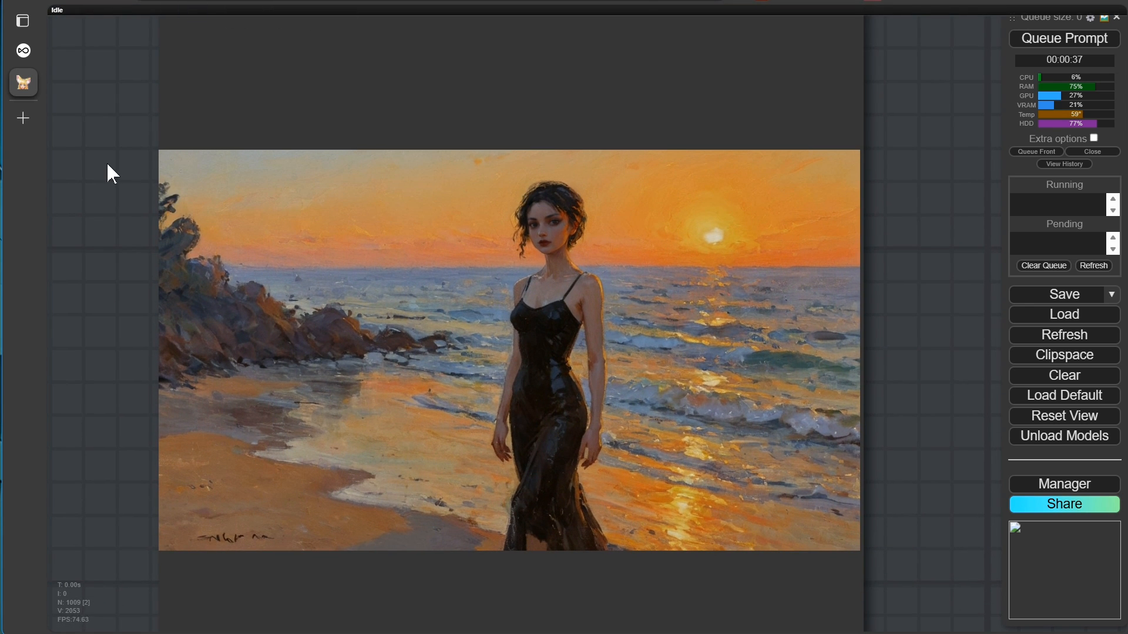
Step: Go to the Image Comparer node and compare its two images at close range
{"action": "key", "text": "1"}
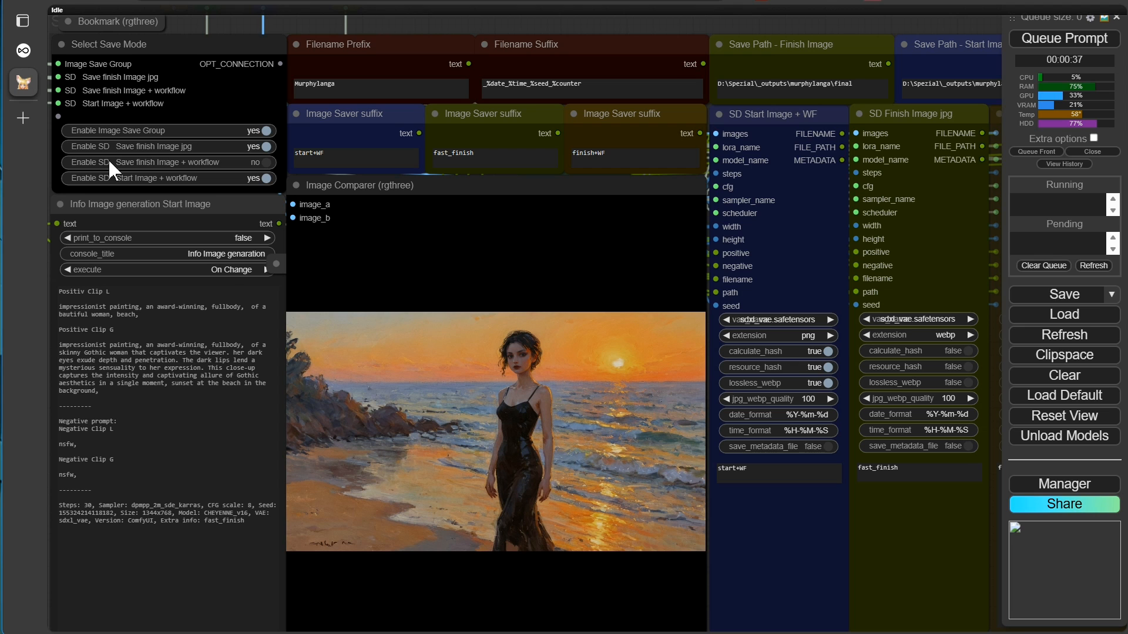
{"action": "key", "text": "2"}
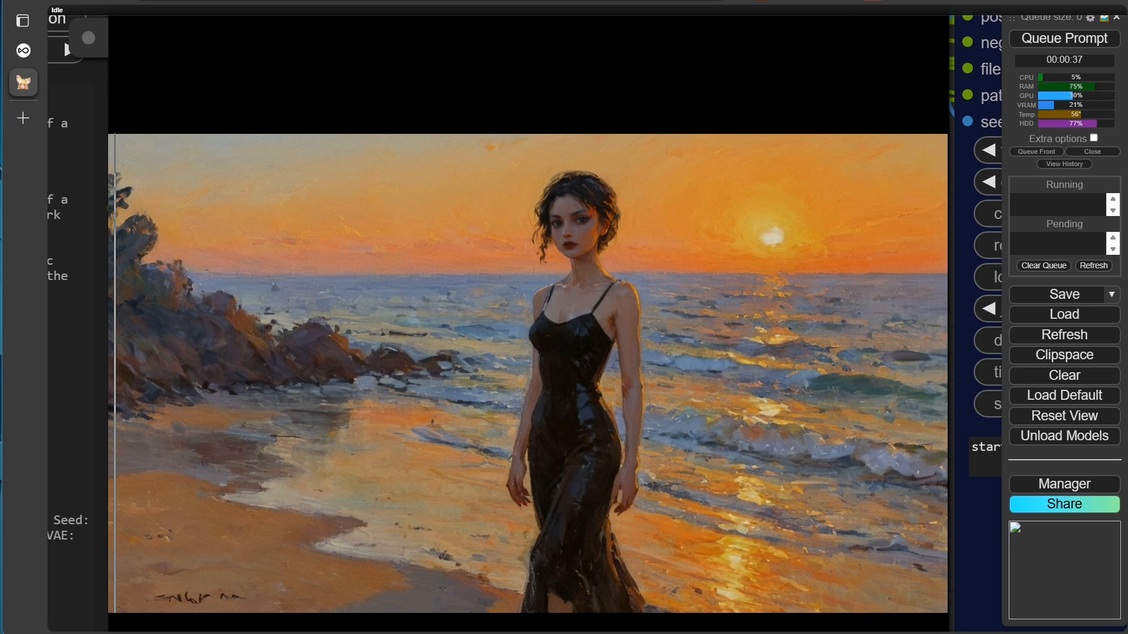
{"action": "scroll", "coordinate": [654, 416], "scroll_direction": "up", "scroll_amount": 1}
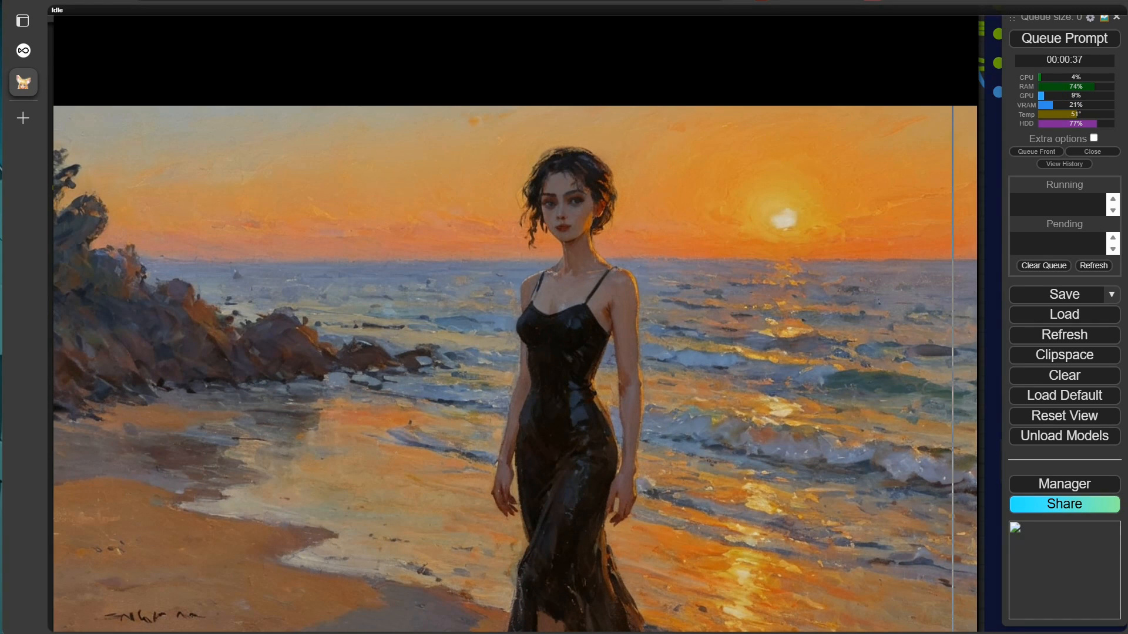
Step: Load the workflow Automatic_ComfyUI_SDXL_Modul_img2img+face_V3.0 and dismiss the missing-node notice
{"action": "left_click_drag", "start_coordinate": [1125, 492], "coordinate": [703, 336]}
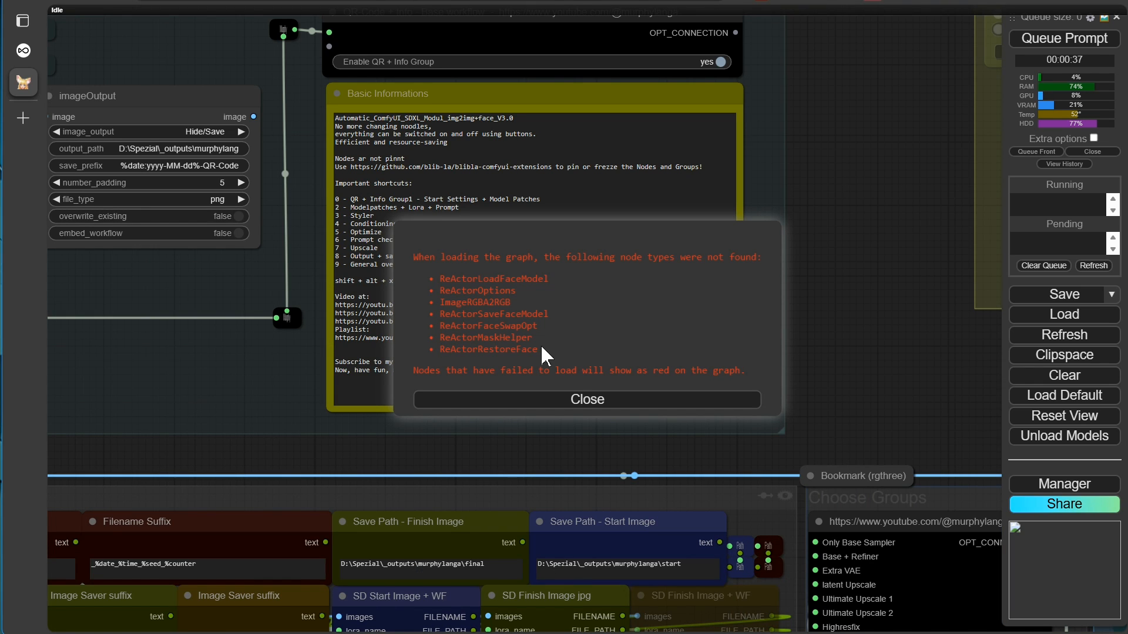
{"action": "left_click", "coordinate": [581, 409]}
Step: Look over the loaded workflow and examine the missing nodes in the Face Swap group
{"action": "scroll", "coordinate": [863, 362], "scroll_direction": "down", "scroll_amount": 8}
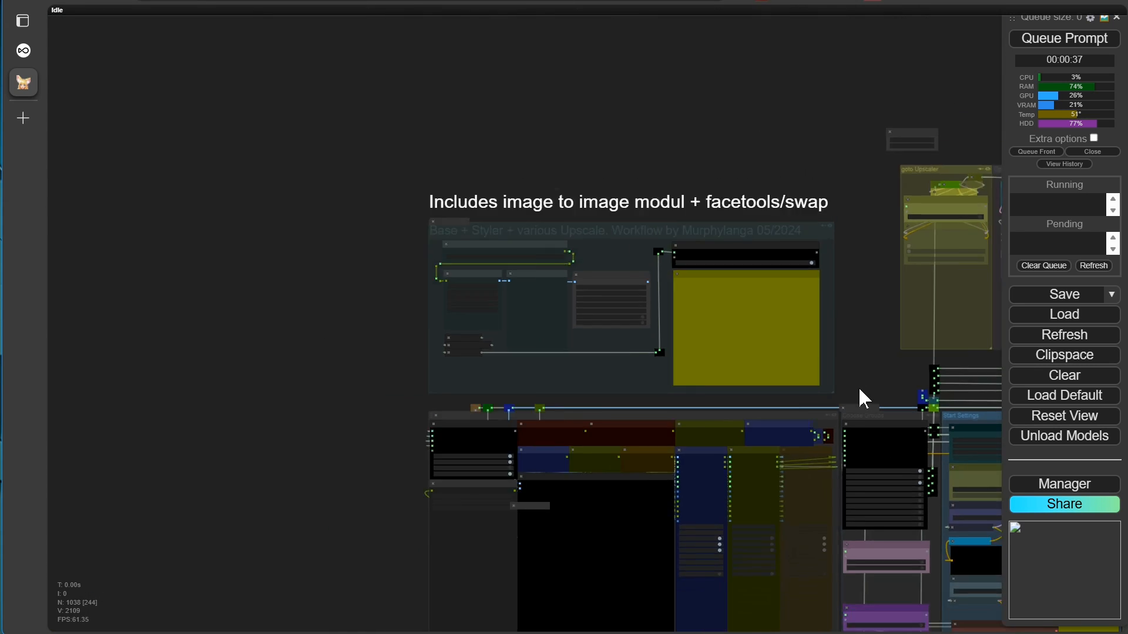
{"action": "scroll", "coordinate": [859, 387], "scroll_direction": "down", "scroll_amount": 4}
{"action": "left_click_drag", "start_coordinate": [904, 132], "coordinate": [543, 190]}
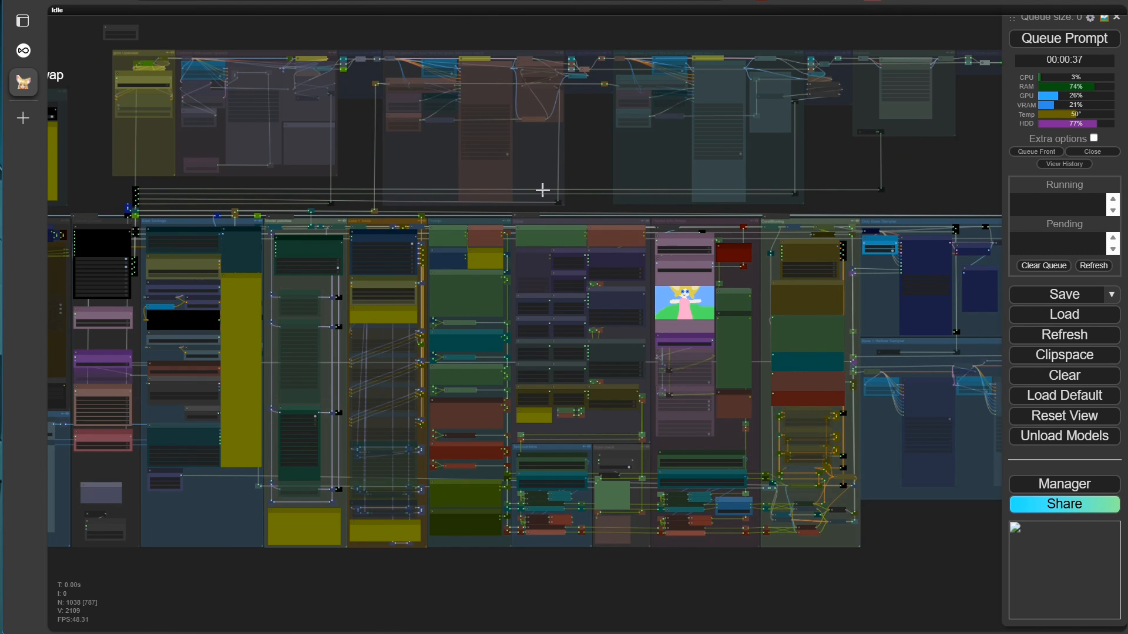
{"action": "scroll", "coordinate": [919, 586], "scroll_direction": "up", "scroll_amount": 5}
{"action": "left_click_drag", "start_coordinate": [918, 586], "coordinate": [810, 558]}
{"action": "scroll", "coordinate": [728, 276], "scroll_direction": "up", "scroll_amount": 5}
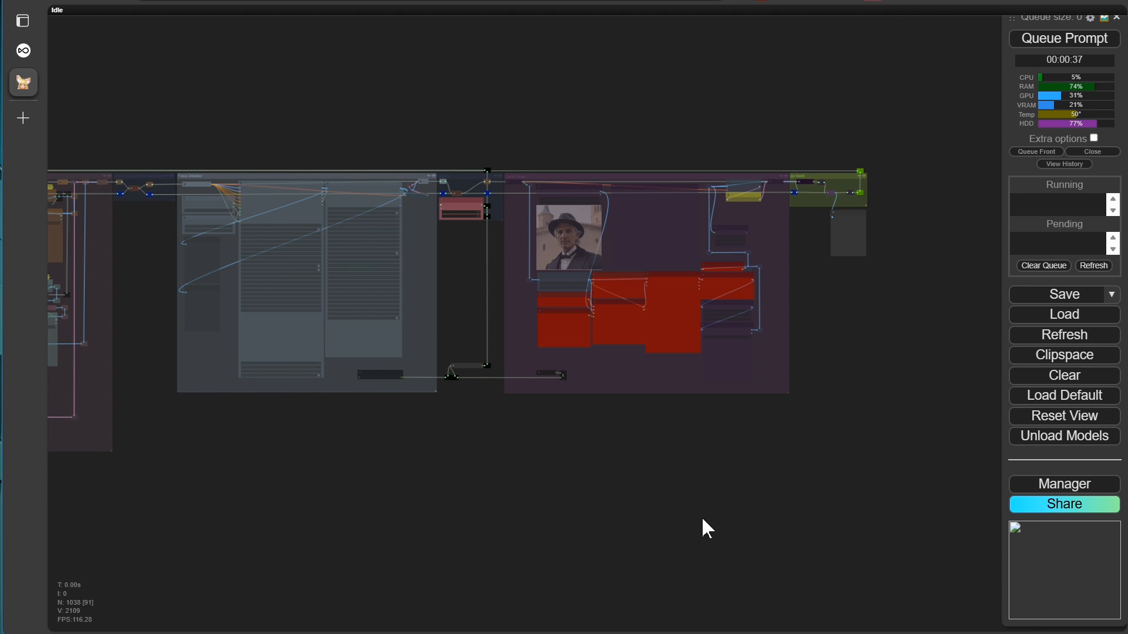
{"action": "scroll", "coordinate": [676, 514], "scroll_direction": "up", "scroll_amount": 2}
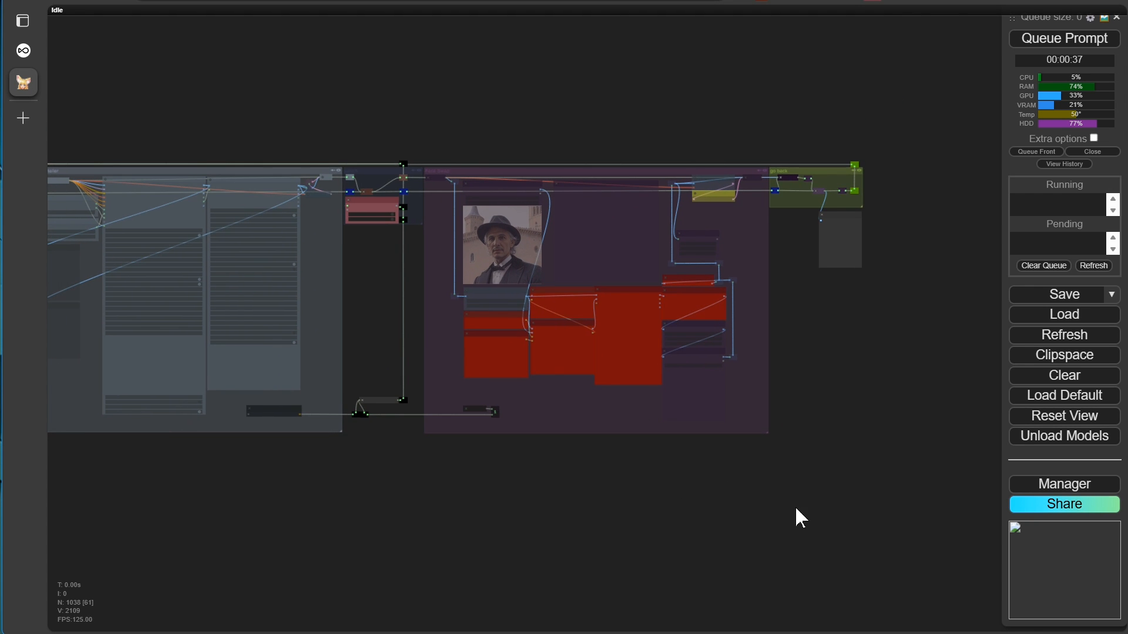
{"action": "scroll", "coordinate": [796, 508], "scroll_direction": "up", "scroll_amount": 4}
{"action": "left_click_drag", "start_coordinate": [718, 492], "coordinate": [770, 541]}
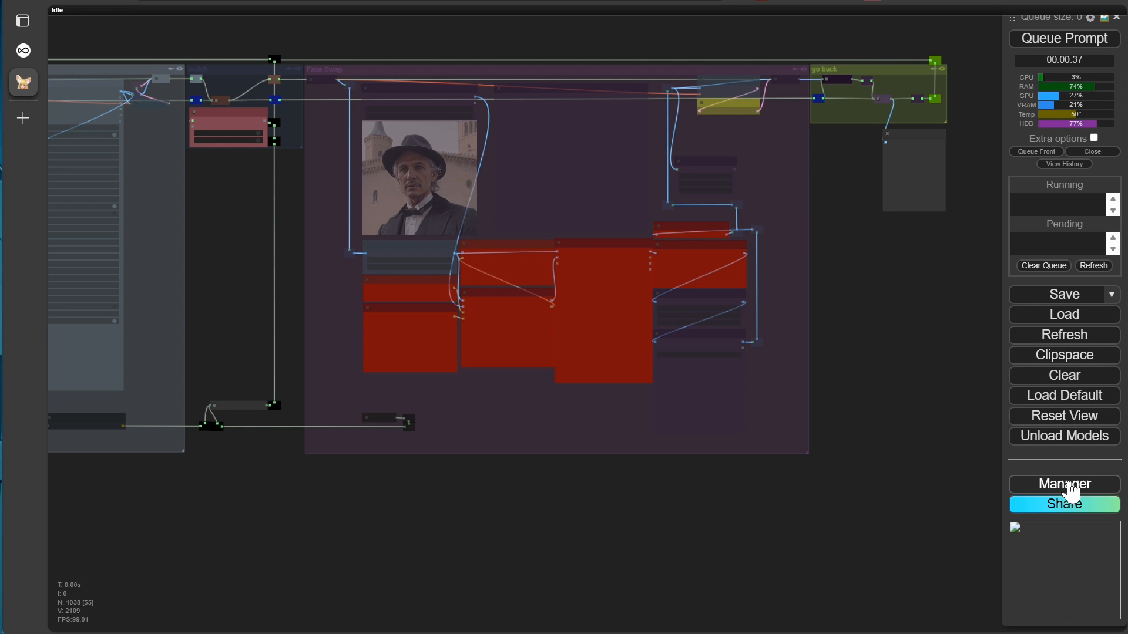
Step: Install the missing custom node ReActor Node for ComfyUI and leave the Manager
{"action": "left_click", "coordinate": [1070, 490]}
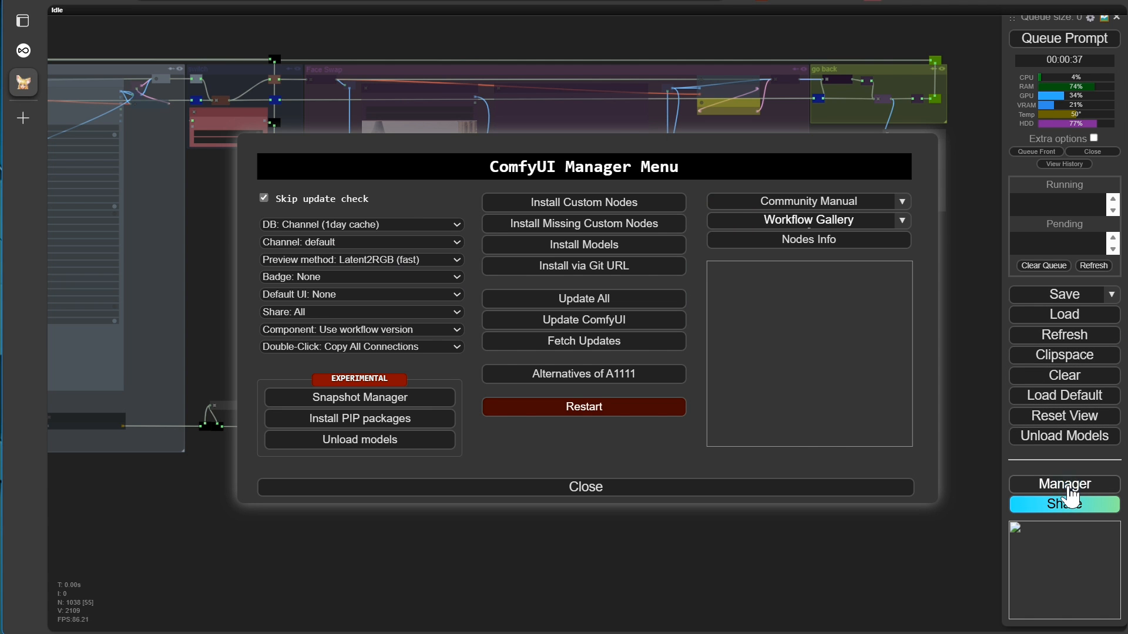
{"action": "left_click", "coordinate": [590, 226]}
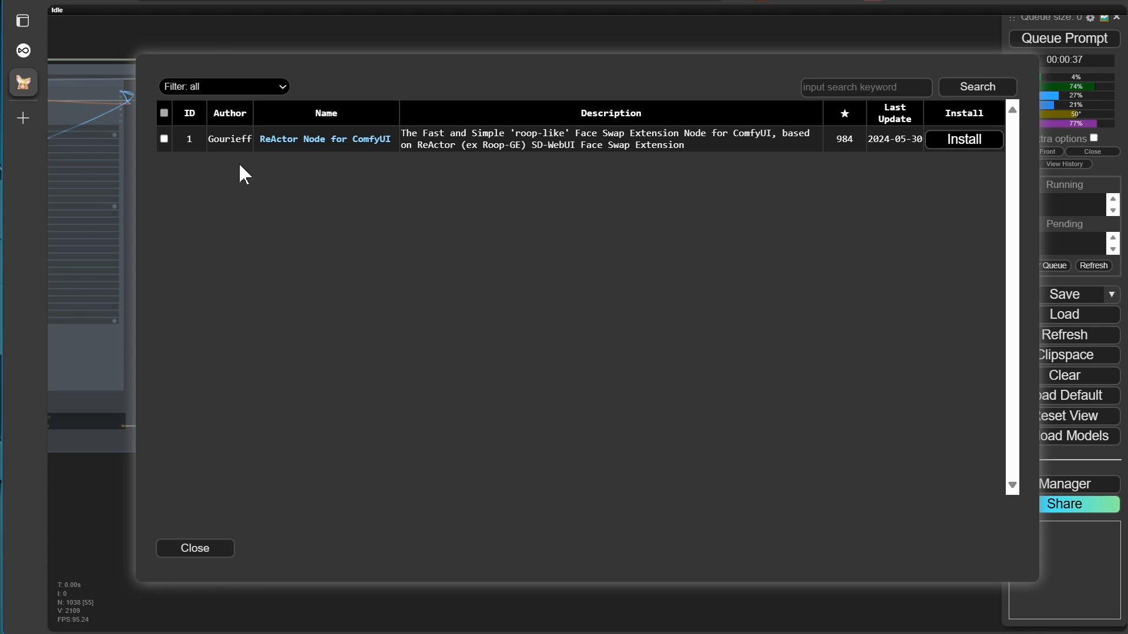
{"action": "left_click", "coordinate": [968, 147]}
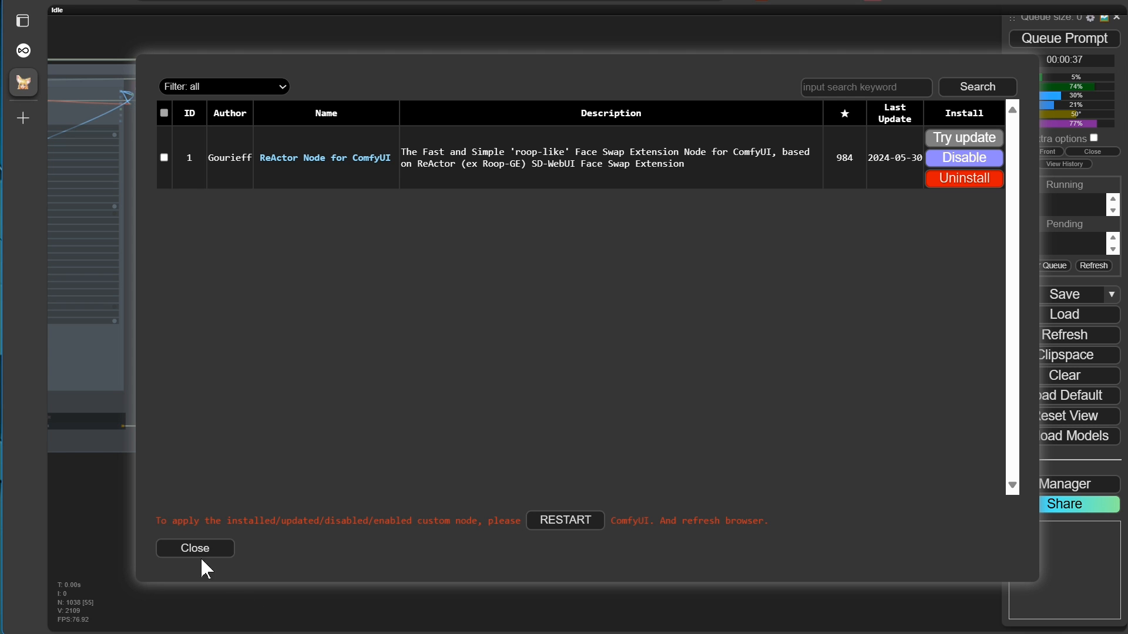
{"action": "left_click", "coordinate": [194, 547]}
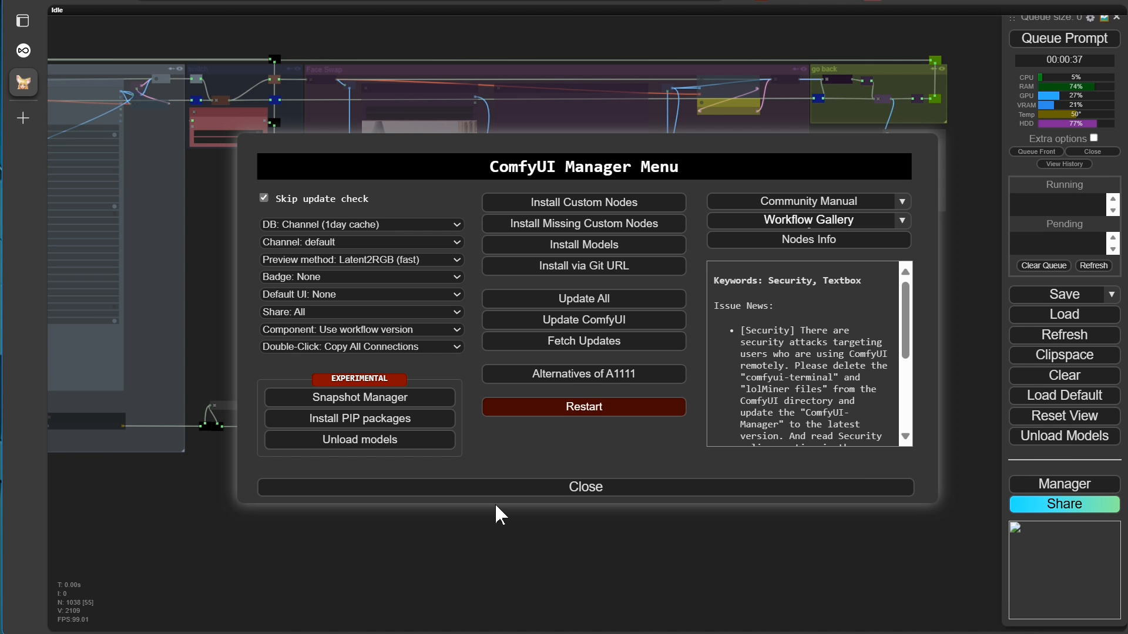
{"action": "left_click", "coordinate": [568, 491]}
Step: Switch to the server console, stop the running ComfyUI server and start ComfyUI again
{"action": "key", "text": "alt+Tab"}
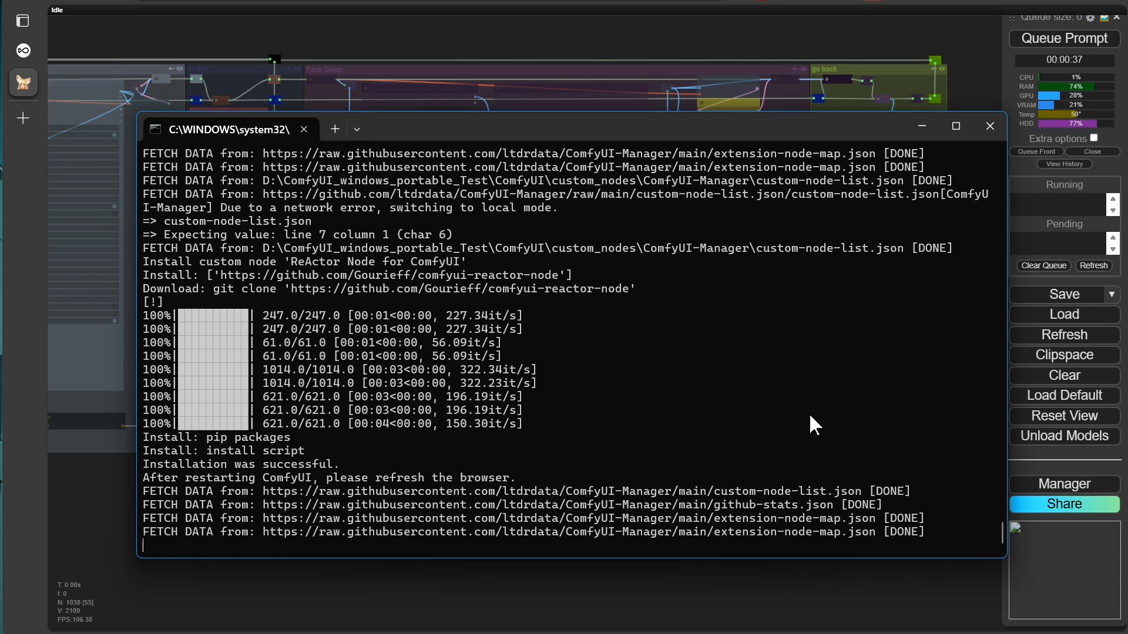
{"action": "key", "text": "ctrl+c"}
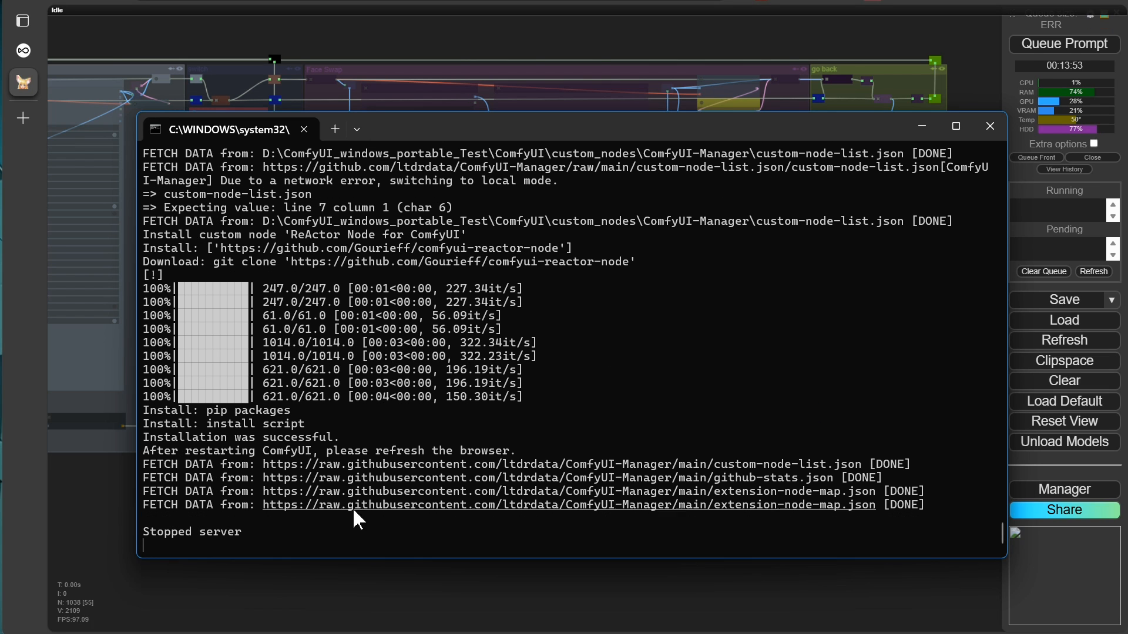
{"action": "type", "text": "j"}
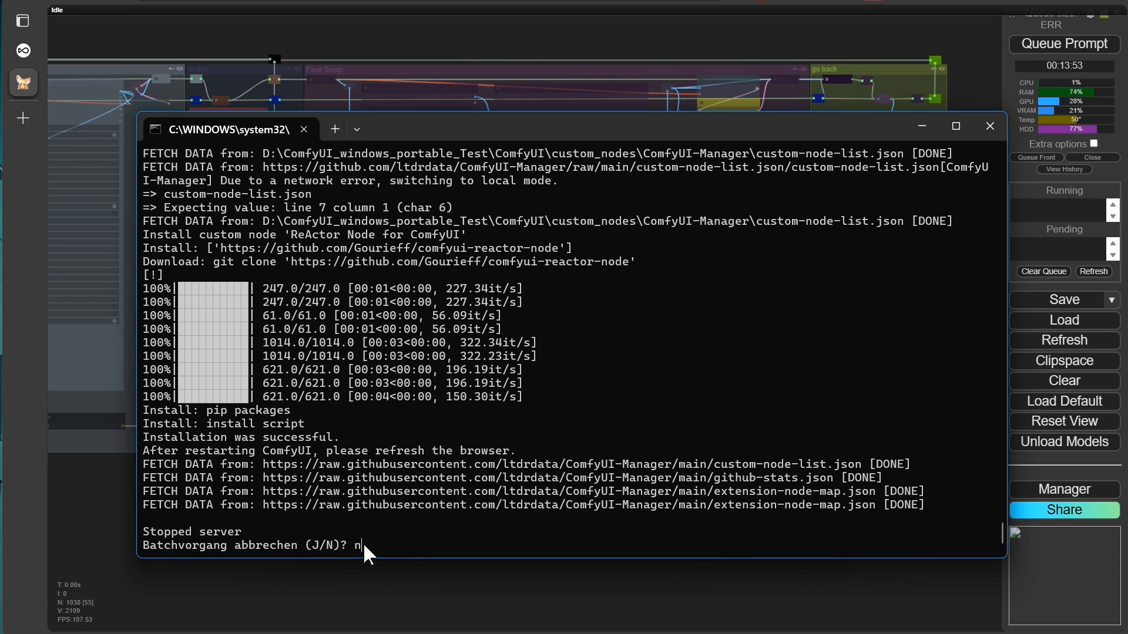
{"action": "key", "text": "Return"}
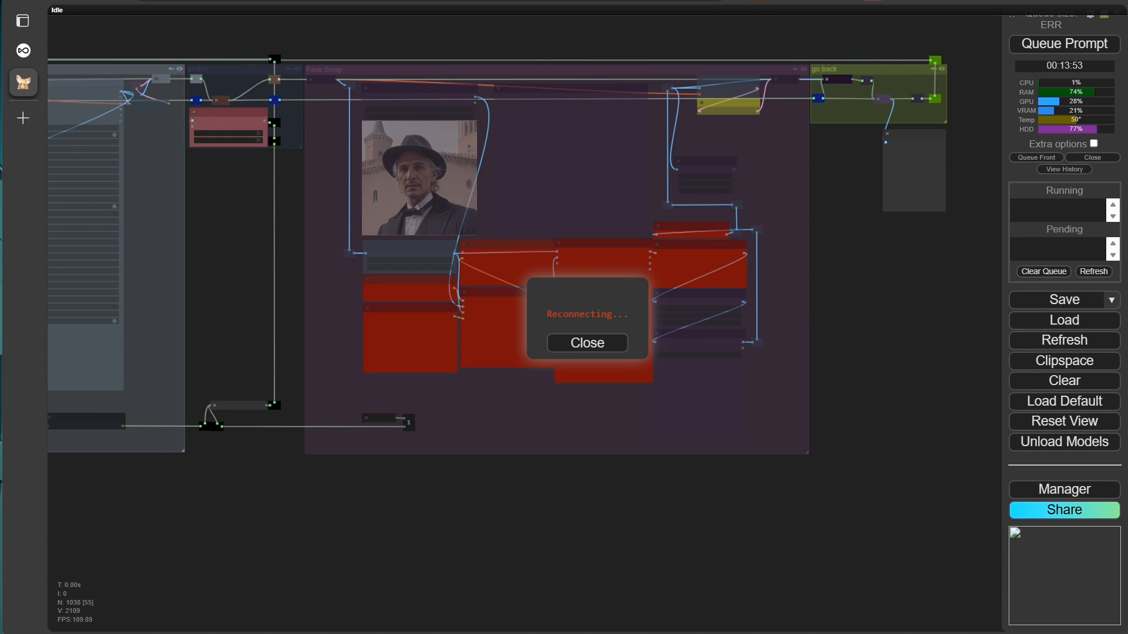
{"action": "key", "text": "alt+Tab"}
{"action": "double_click", "coordinate": [445, 405]}
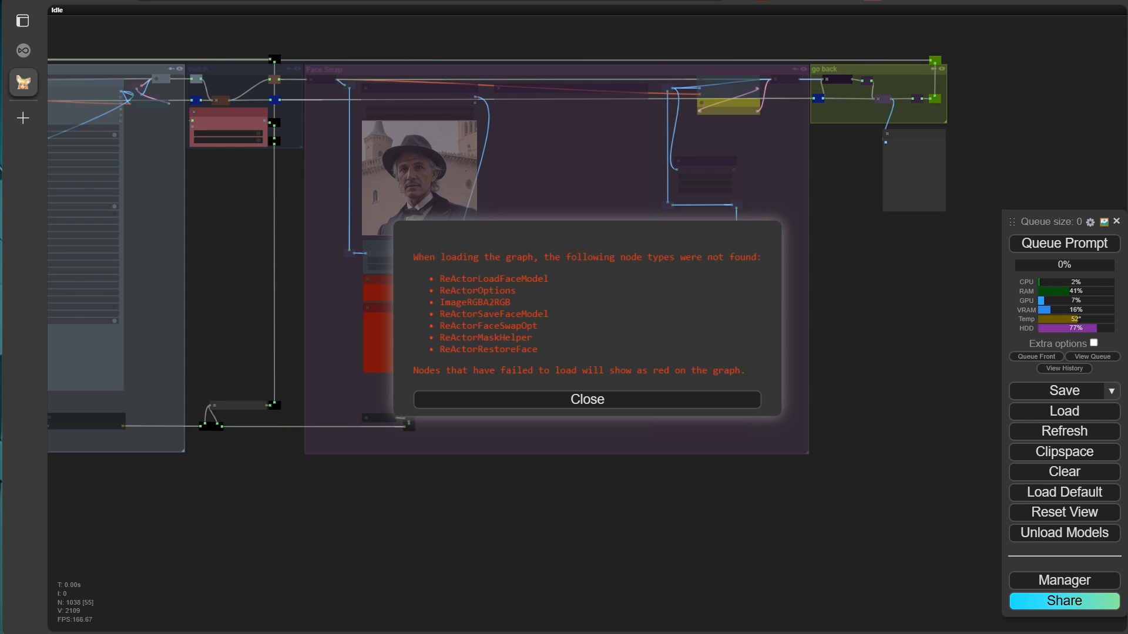
Step: Search the Manager's custom node list for "reac" and open the ReActor Node for ComfyUI repository page
{"action": "left_click", "coordinate": [597, 400]}
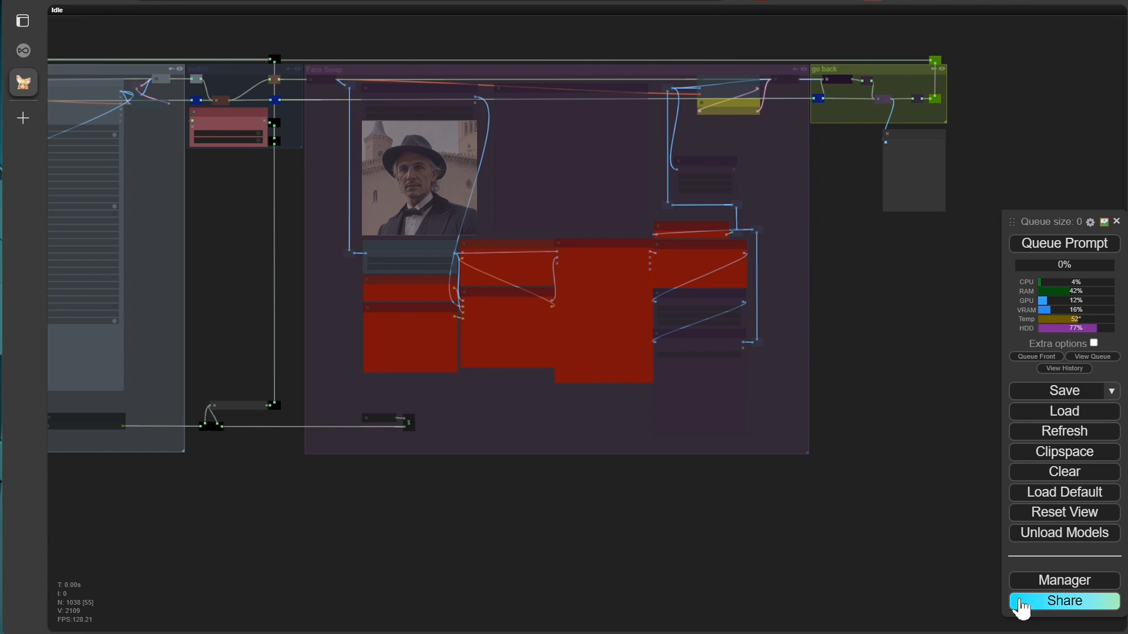
{"action": "left_click", "coordinate": [1050, 583]}
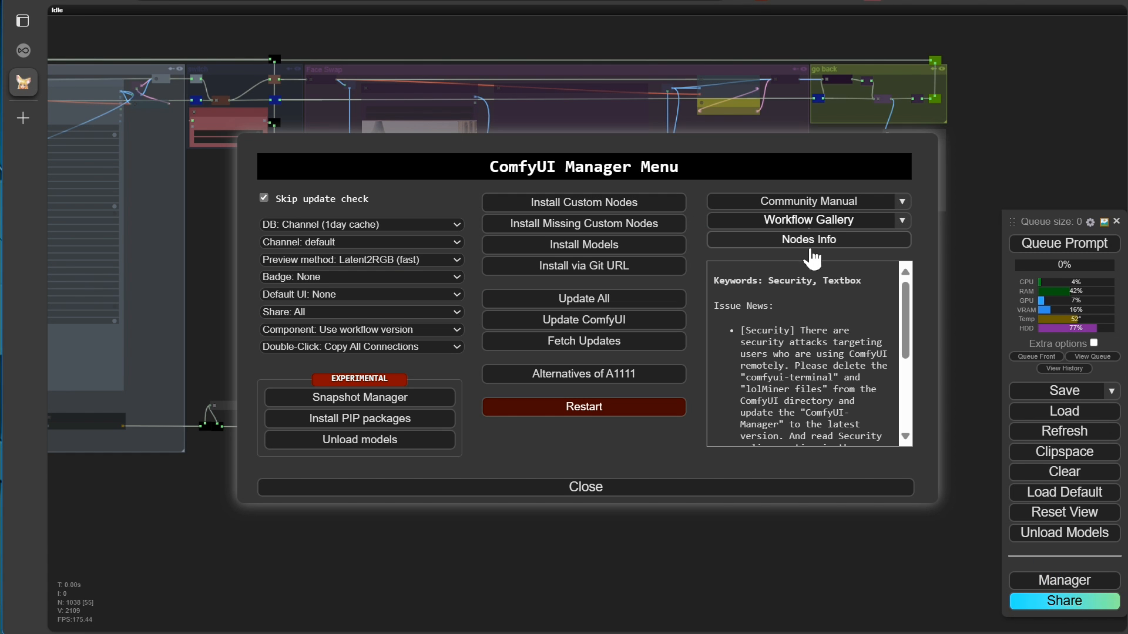
{"action": "left_click", "coordinate": [653, 201]}
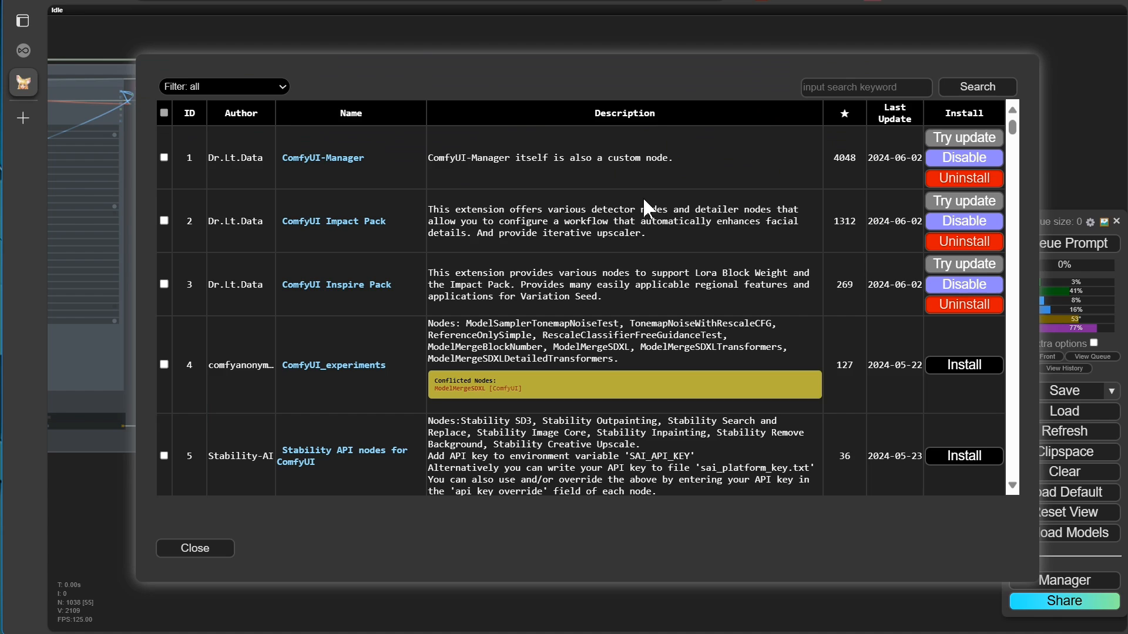
{"action": "left_click", "coordinate": [832, 85]}
{"action": "type", "text": "react"}
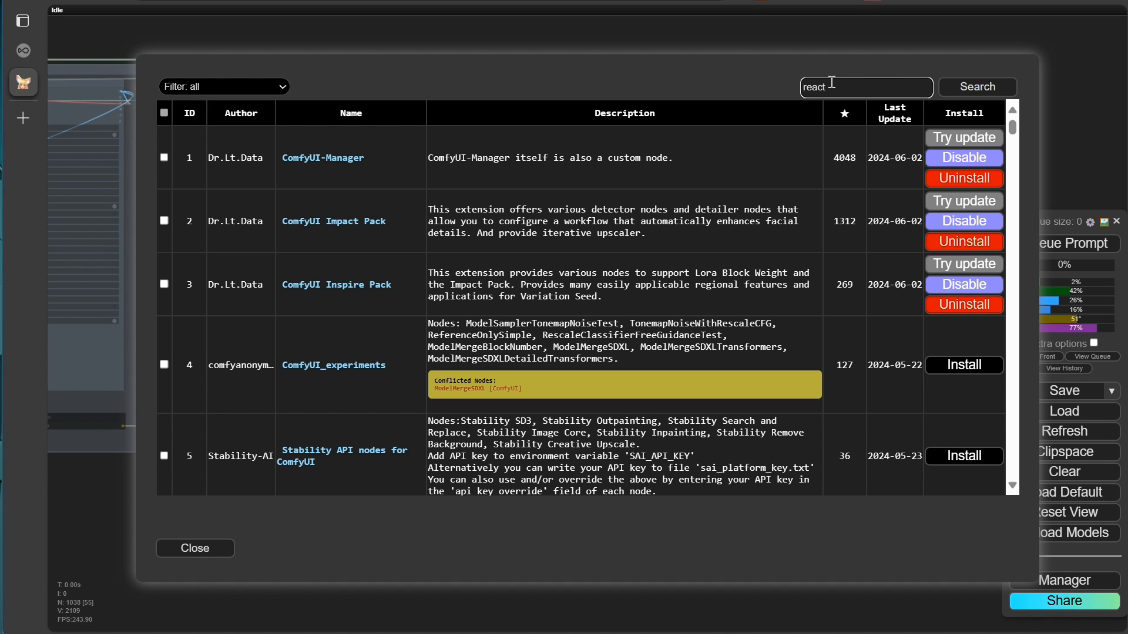
{"action": "key", "text": "BackSpace"}
{"action": "key", "text": "BackSpace"}
{"action": "key", "text": "BackSpace"}
{"action": "type", "text": "ac"}
{"action": "key", "text": "Return"}
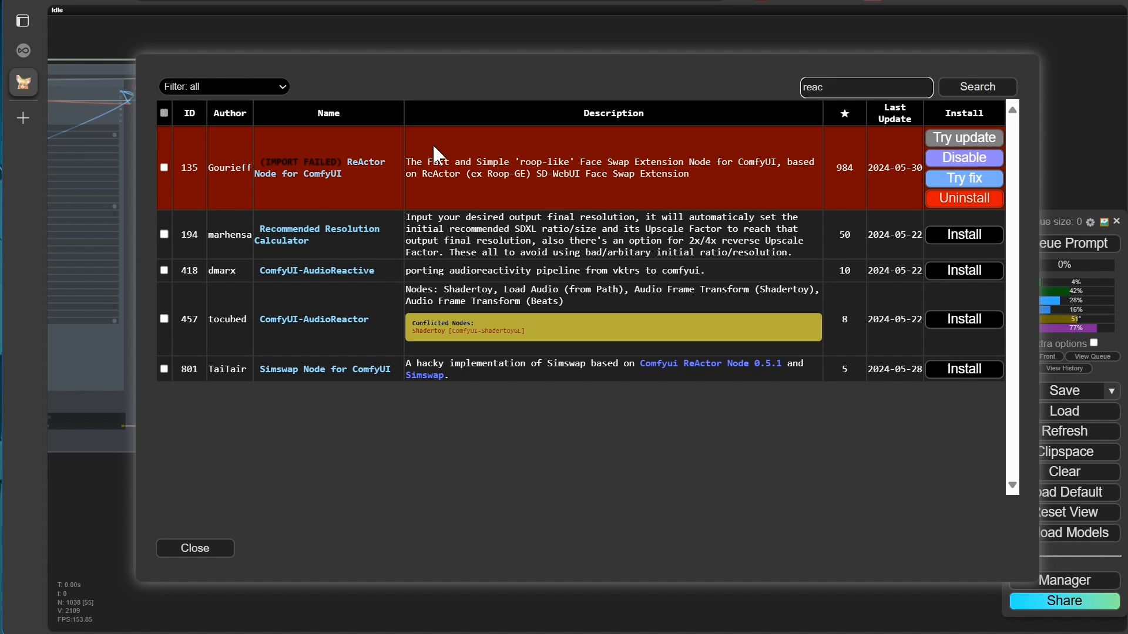
{"action": "left_click", "coordinate": [318, 181]}
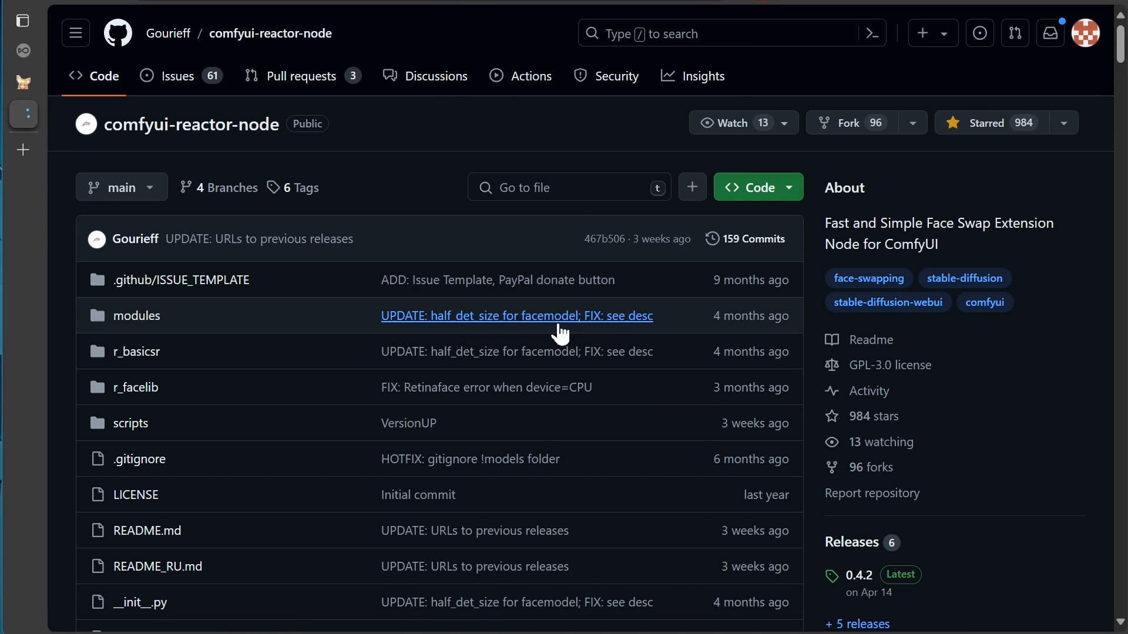
Step: Read through the ReActor README's update notes, node list and usage sections down to the Insightface troubleshooting for Windows users
{"action": "scroll", "coordinate": [504, 368], "scroll_direction": "down", "scroll_amount": 15}
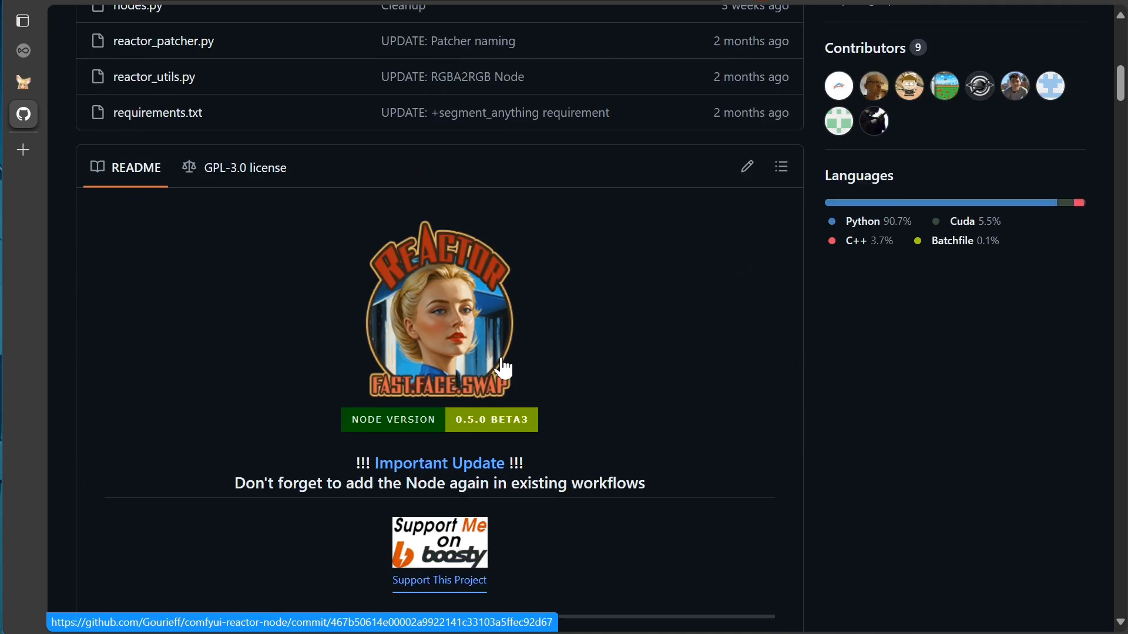
{"action": "scroll", "coordinate": [504, 368], "scroll_direction": "down", "scroll_amount": 5}
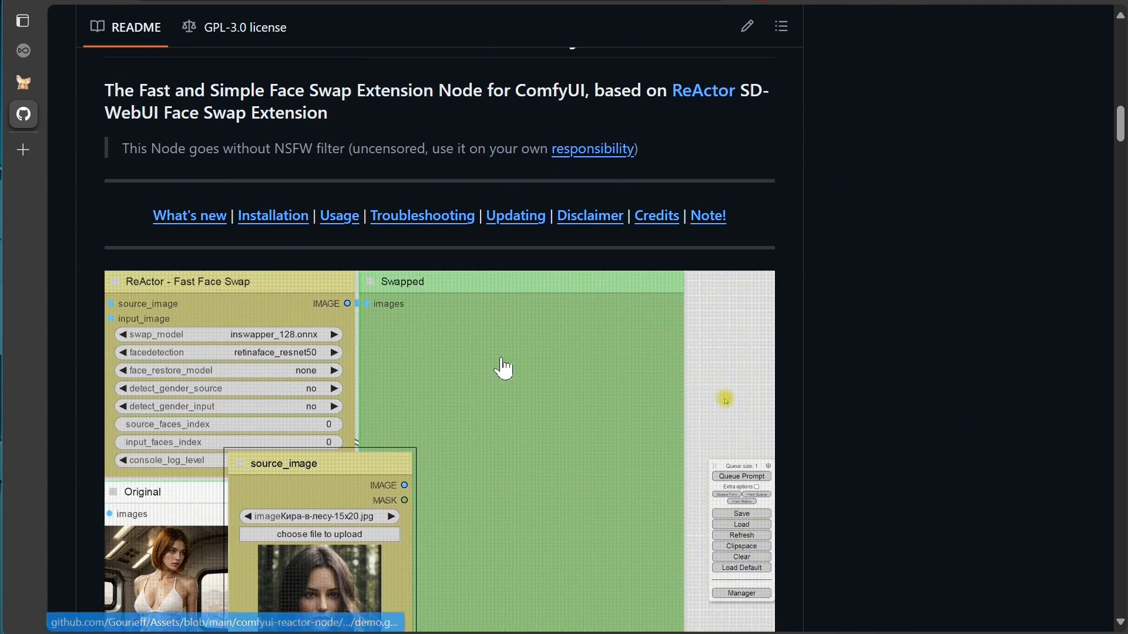
{"action": "scroll", "coordinate": [505, 368], "scroll_direction": "down", "scroll_amount": 16}
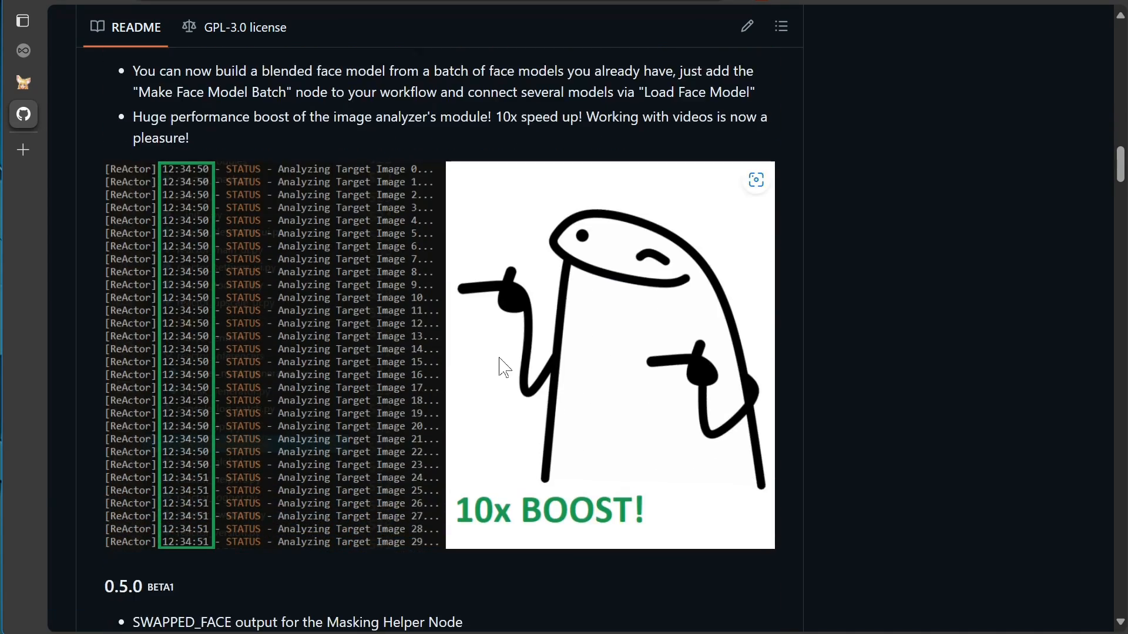
{"action": "scroll", "coordinate": [504, 369], "scroll_direction": "down", "scroll_amount": 12}
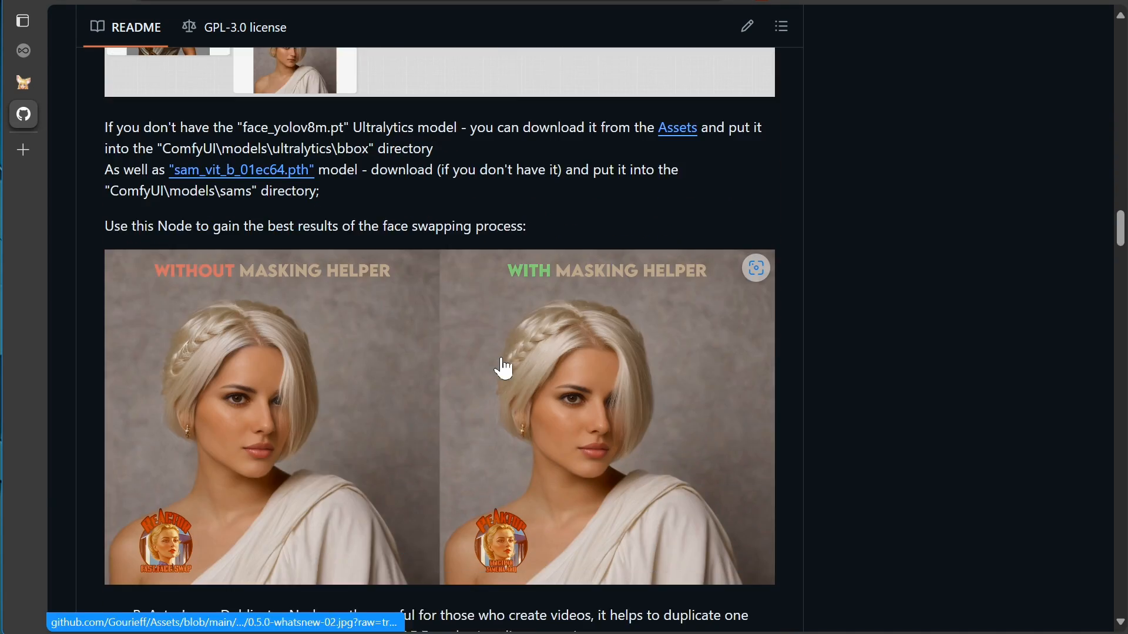
{"action": "scroll", "coordinate": [504, 371], "scroll_direction": "down", "scroll_amount": 20}
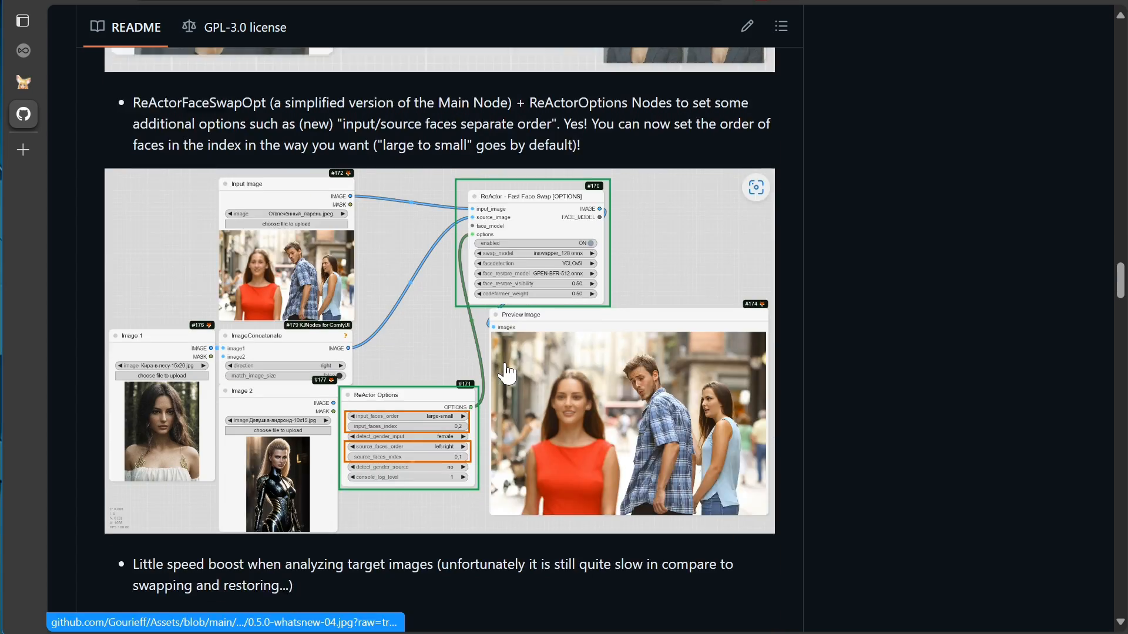
{"action": "scroll", "coordinate": [503, 366], "scroll_direction": "down", "scroll_amount": 4}
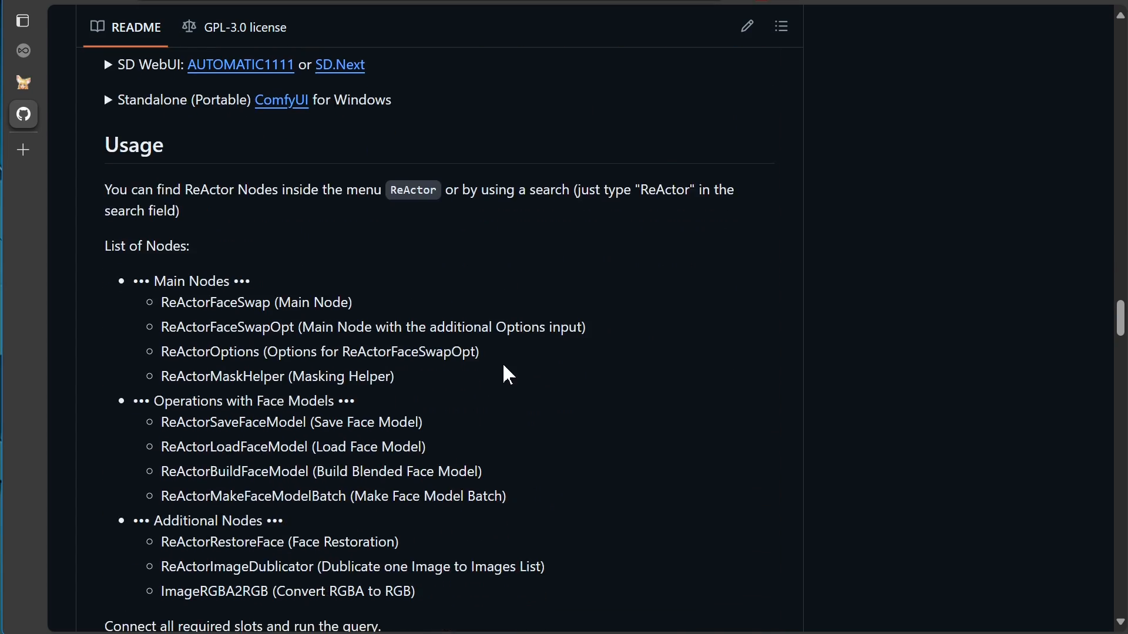
{"action": "scroll", "coordinate": [504, 367], "scroll_direction": "down", "scroll_amount": 12}
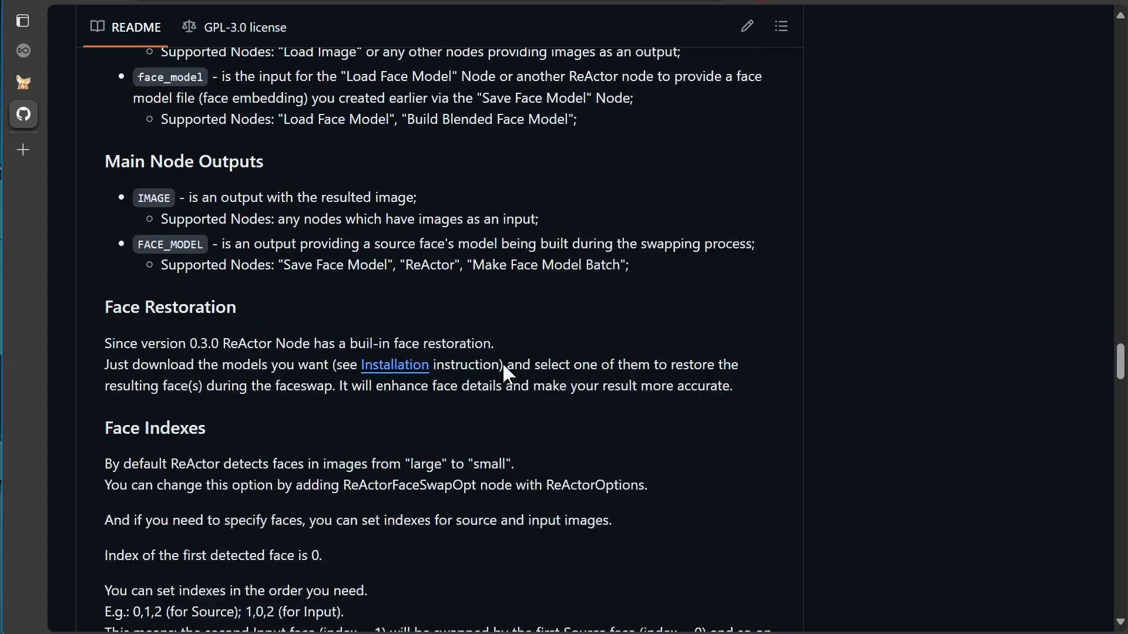
{"action": "scroll", "coordinate": [503, 366], "scroll_direction": "down", "scroll_amount": 2}
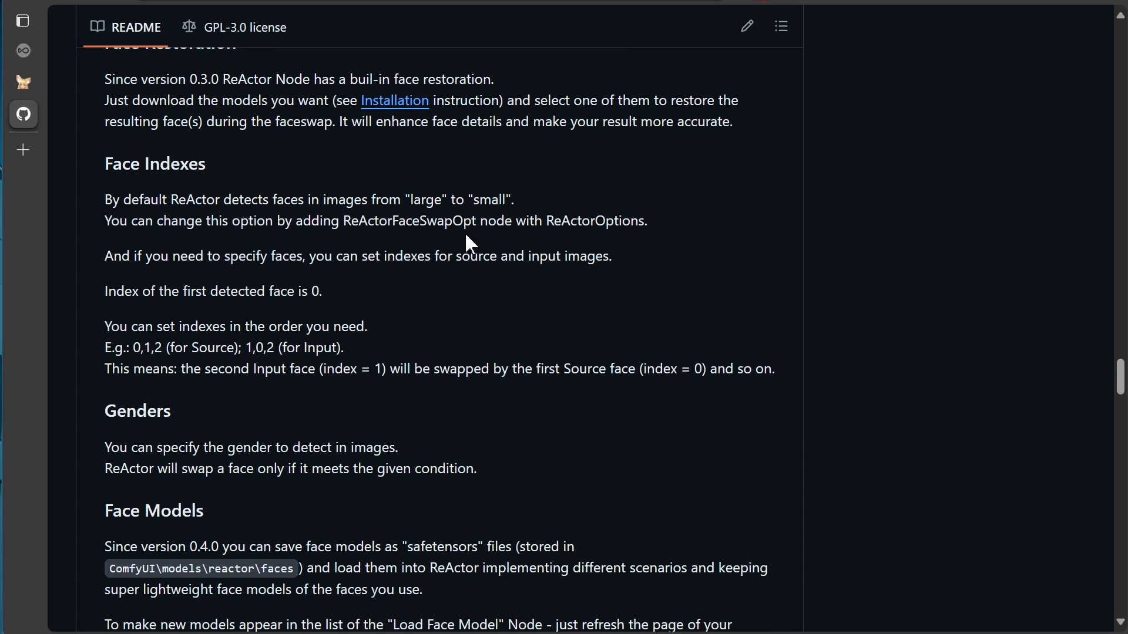
{"action": "scroll", "coordinate": [382, 165], "scroll_direction": "down", "scroll_amount": 5}
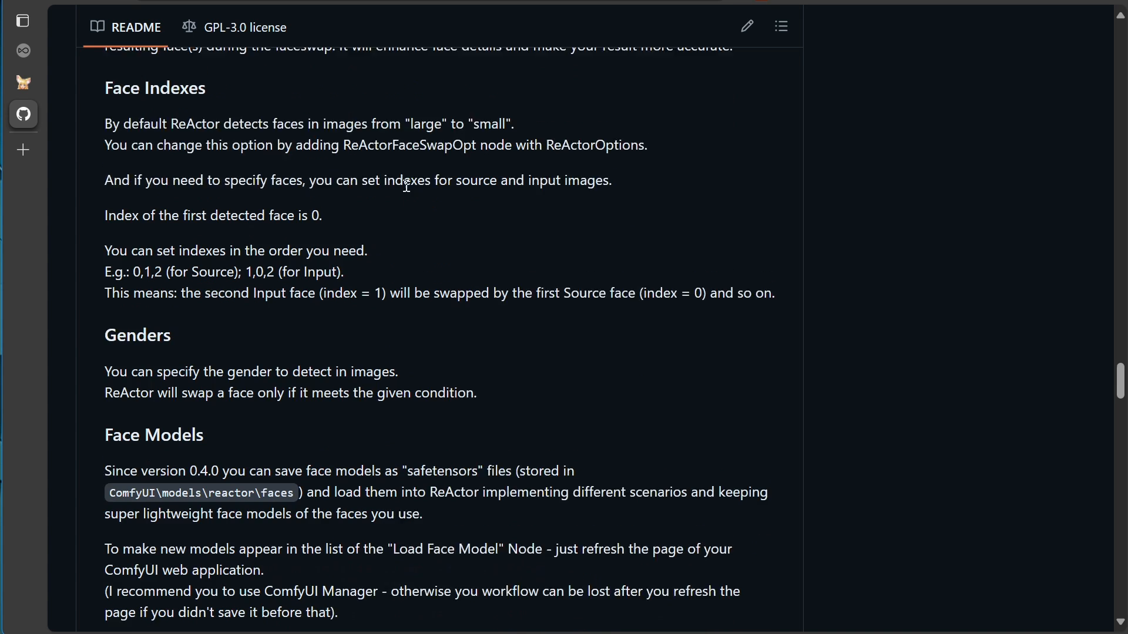
{"action": "scroll", "coordinate": [438, 228], "scroll_direction": "down", "scroll_amount": 5}
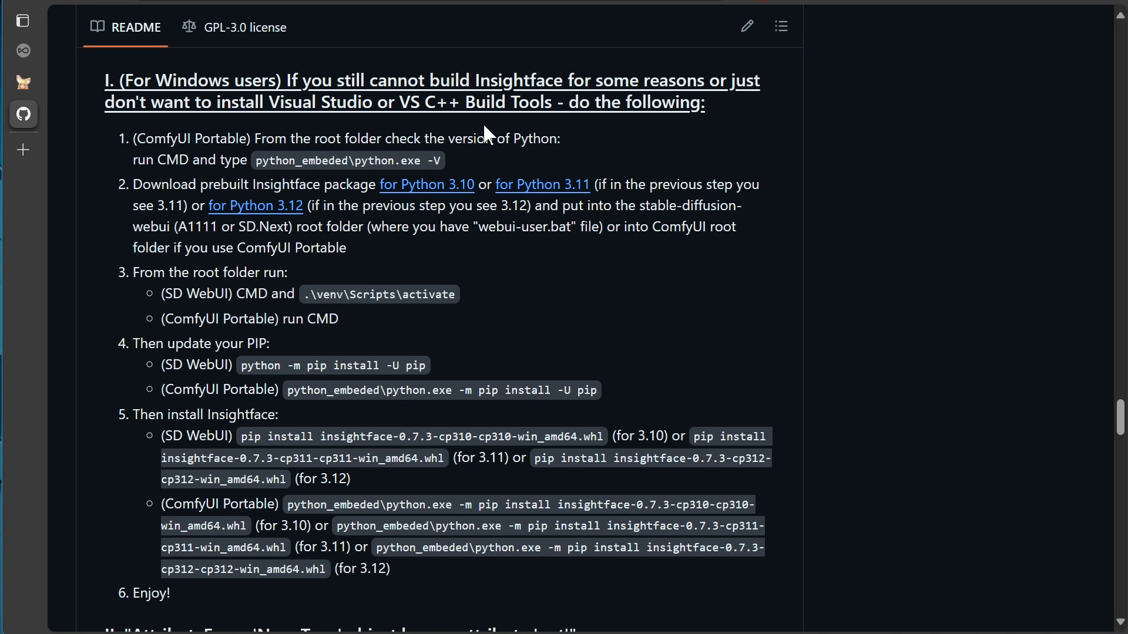
Step: Read the README's Insightface installation instructions and the remaining troubleshooting entries down to the Updating section
{"action": "scroll", "coordinate": [984, 451], "scroll_direction": "down", "scroll_amount": 2}
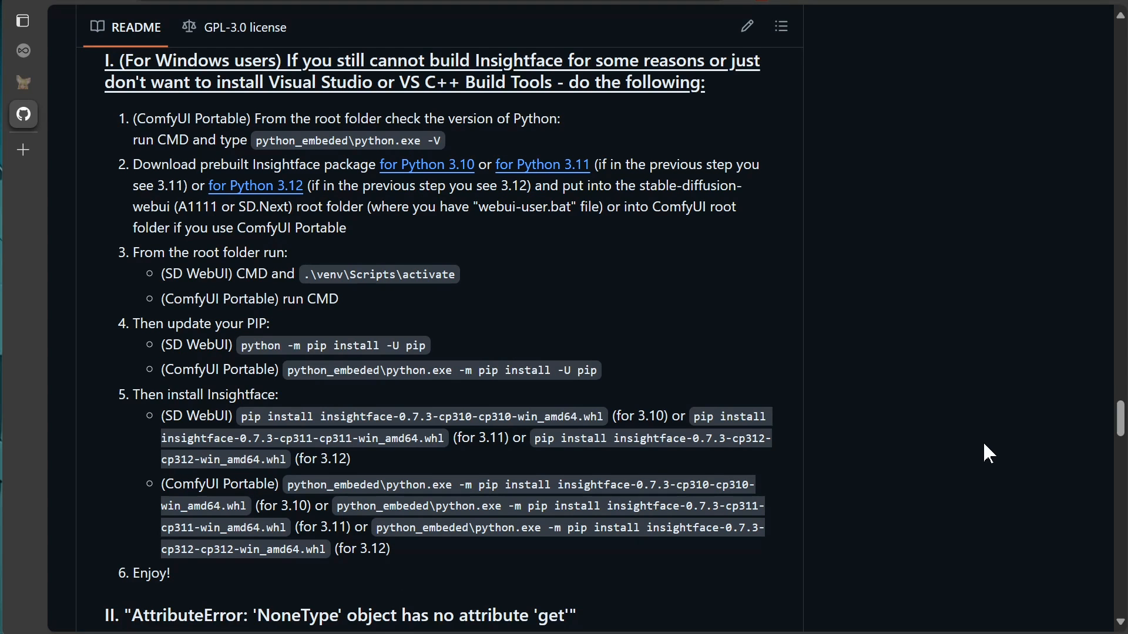
{"action": "scroll", "coordinate": [984, 447], "scroll_direction": "down", "scroll_amount": 1}
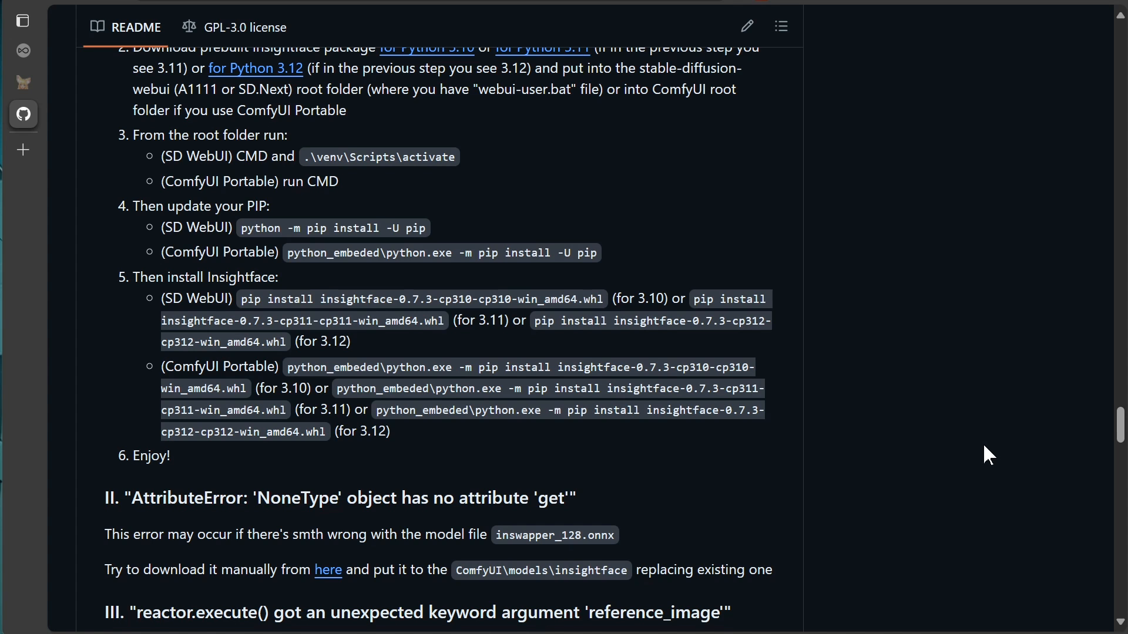
{"action": "scroll", "coordinate": [984, 447], "scroll_direction": "down", "scroll_amount": 3}
{"action": "scroll", "coordinate": [984, 446], "scroll_direction": "down", "scroll_amount": 3}
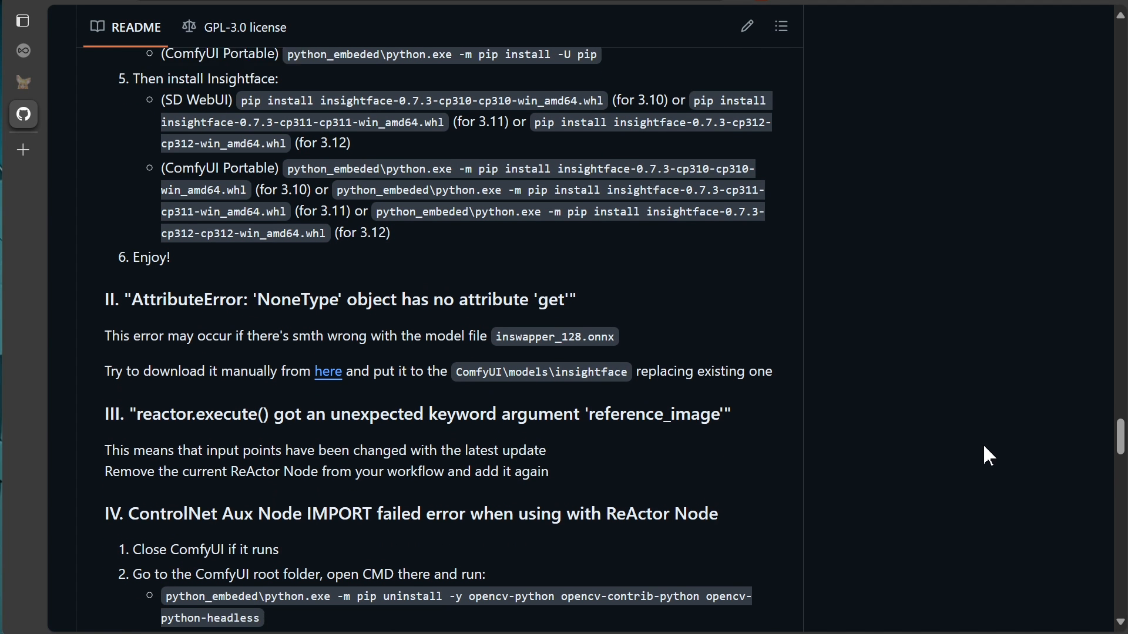
{"action": "scroll", "coordinate": [984, 446], "scroll_direction": "down", "scroll_amount": 2}
{"action": "scroll", "coordinate": [984, 446], "scroll_direction": "down", "scroll_amount": 1}
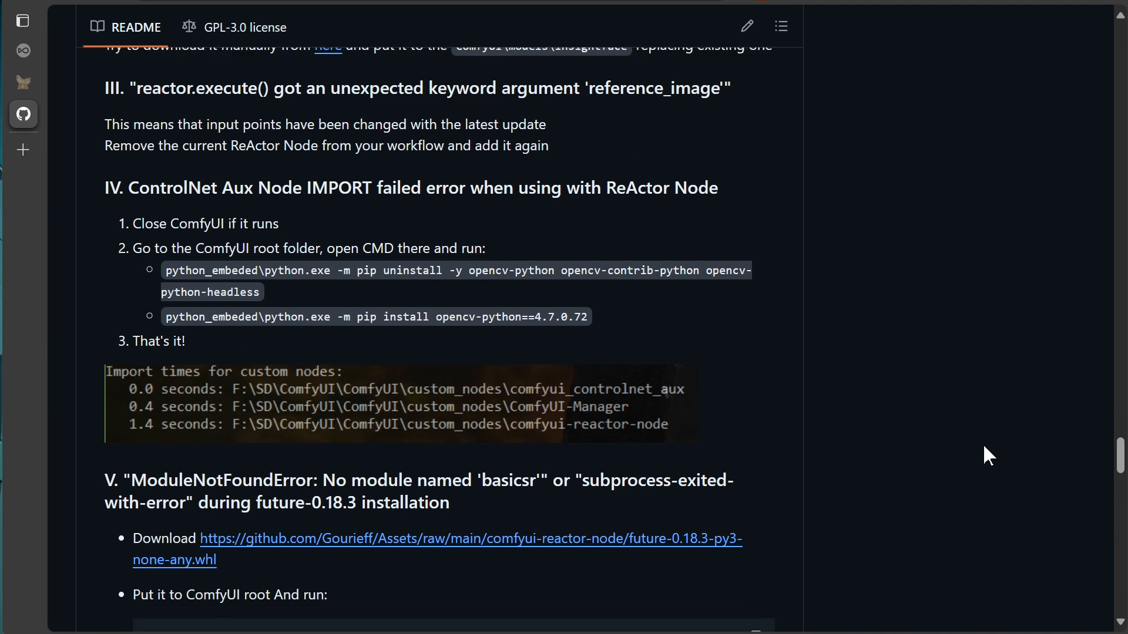
{"action": "scroll", "coordinate": [984, 447], "scroll_direction": "down", "scroll_amount": 3}
{"action": "scroll", "coordinate": [984, 446], "scroll_direction": "down", "scroll_amount": 3}
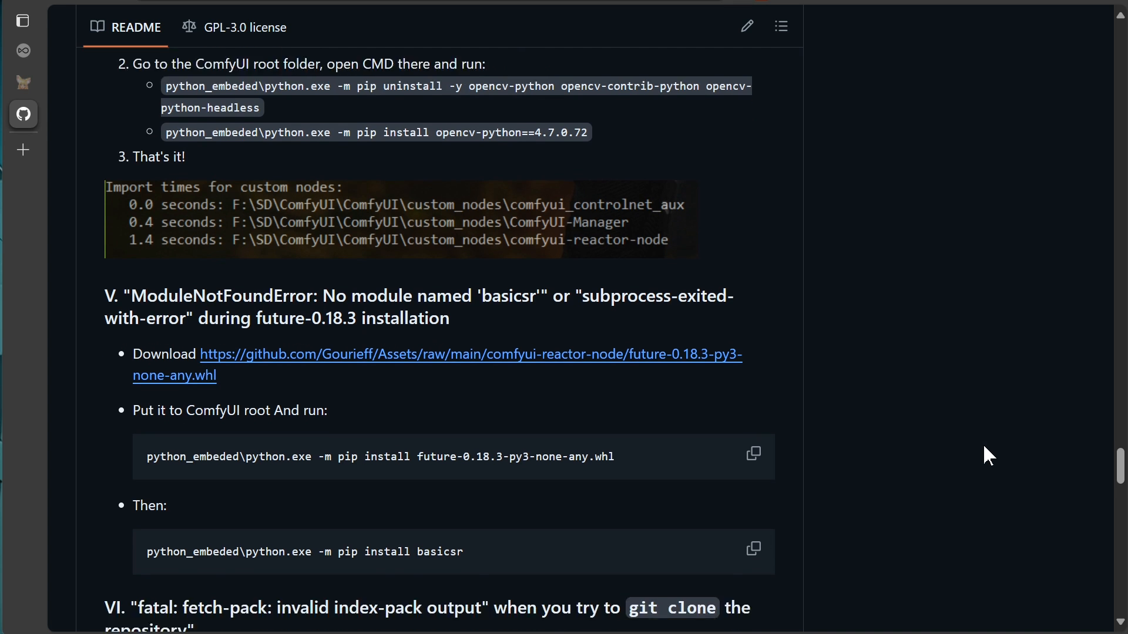
{"action": "scroll", "coordinate": [984, 446], "scroll_direction": "down", "scroll_amount": 3}
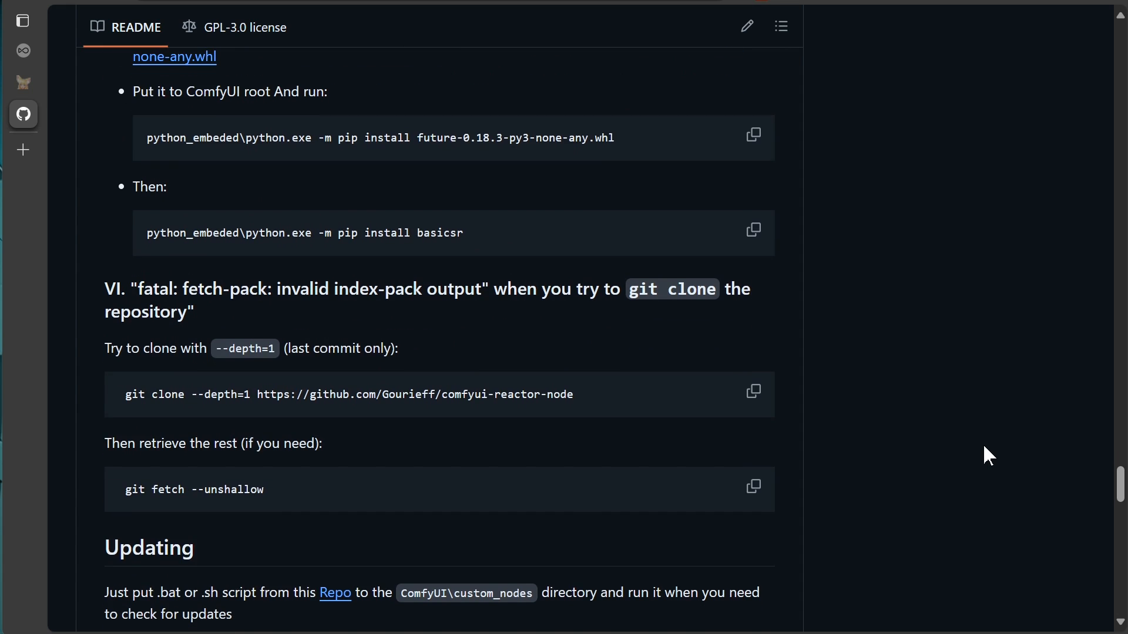
{"action": "scroll", "coordinate": [984, 446], "scroll_direction": "down", "scroll_amount": 3}
{"action": "scroll", "coordinate": [984, 446], "scroll_direction": "down", "scroll_amount": 2}
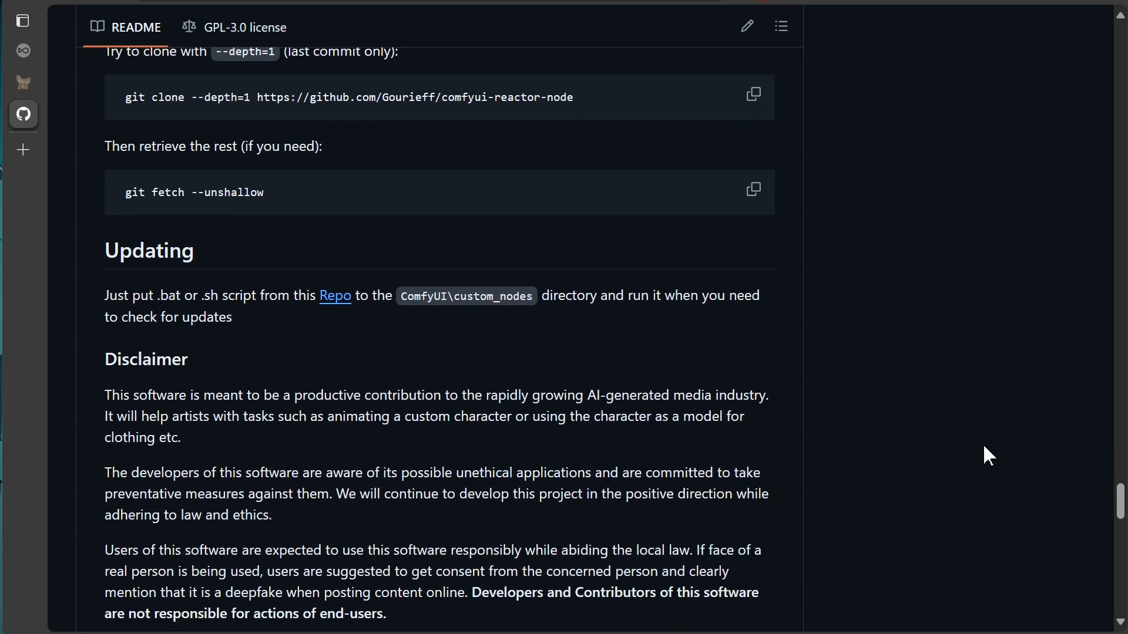
Step: Examine the README's Disclaimer section and its InsightFace model conditions, and highlight the Disclaimer heading
{"action": "scroll", "coordinate": [984, 447], "scroll_direction": "down", "scroll_amount": 2}
{"action": "scroll", "coordinate": [984, 446], "scroll_direction": "down", "scroll_amount": 1}
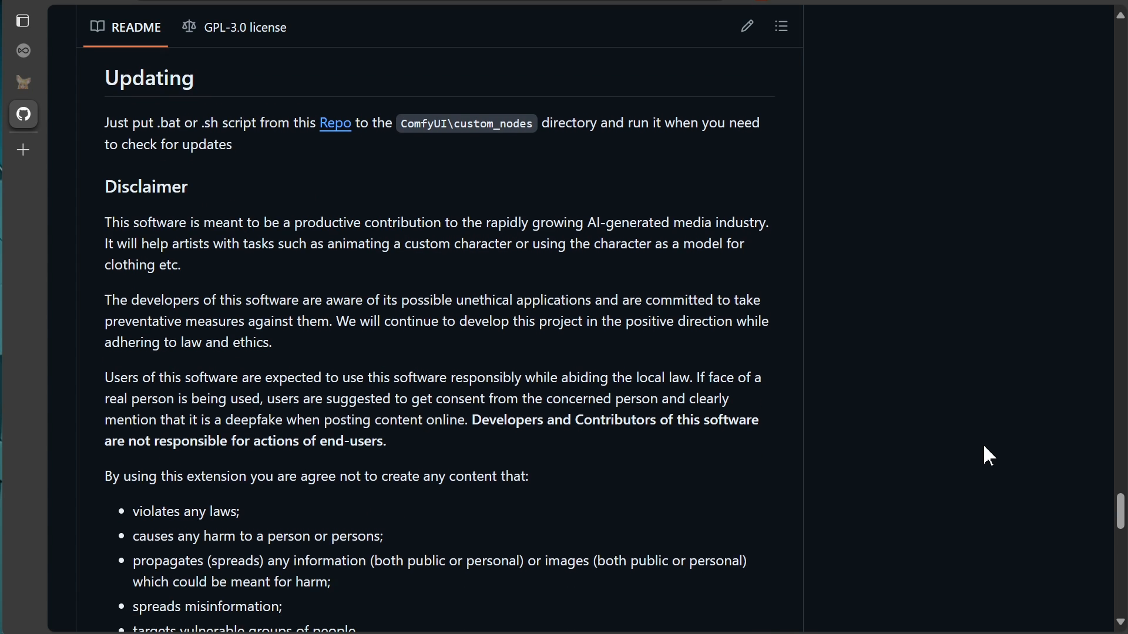
{"action": "scroll", "coordinate": [984, 447], "scroll_direction": "down", "scroll_amount": 3}
{"action": "scroll", "coordinate": [985, 446], "scroll_direction": "down", "scroll_amount": 2}
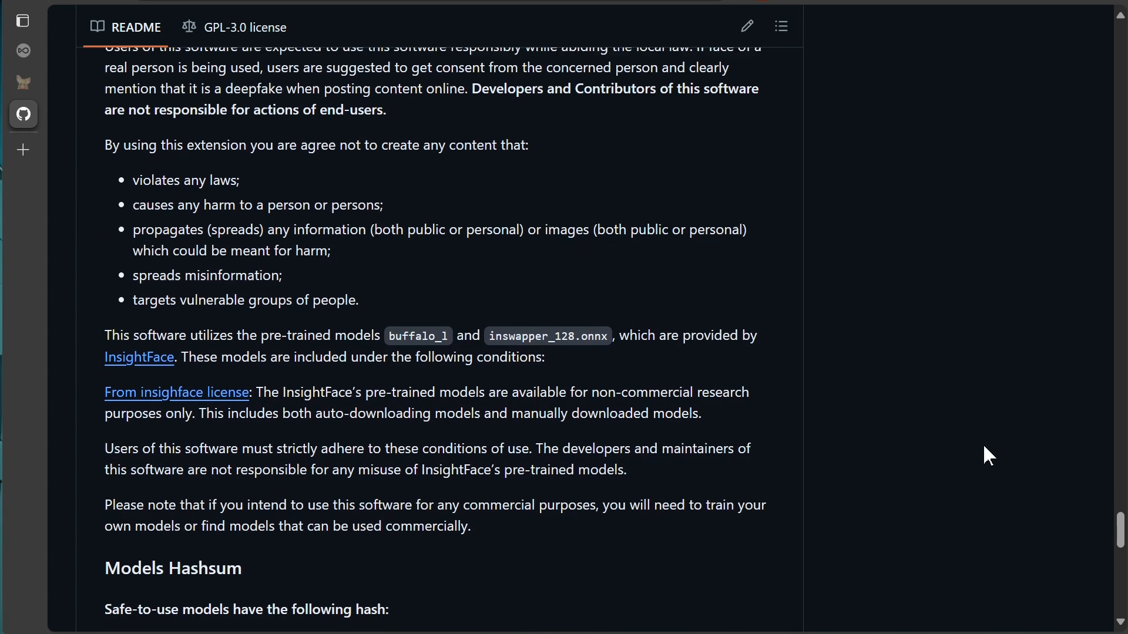
{"action": "scroll", "coordinate": [985, 446], "scroll_direction": "down", "scroll_amount": 3}
{"action": "scroll", "coordinate": [984, 446], "scroll_direction": "up", "scroll_amount": 5}
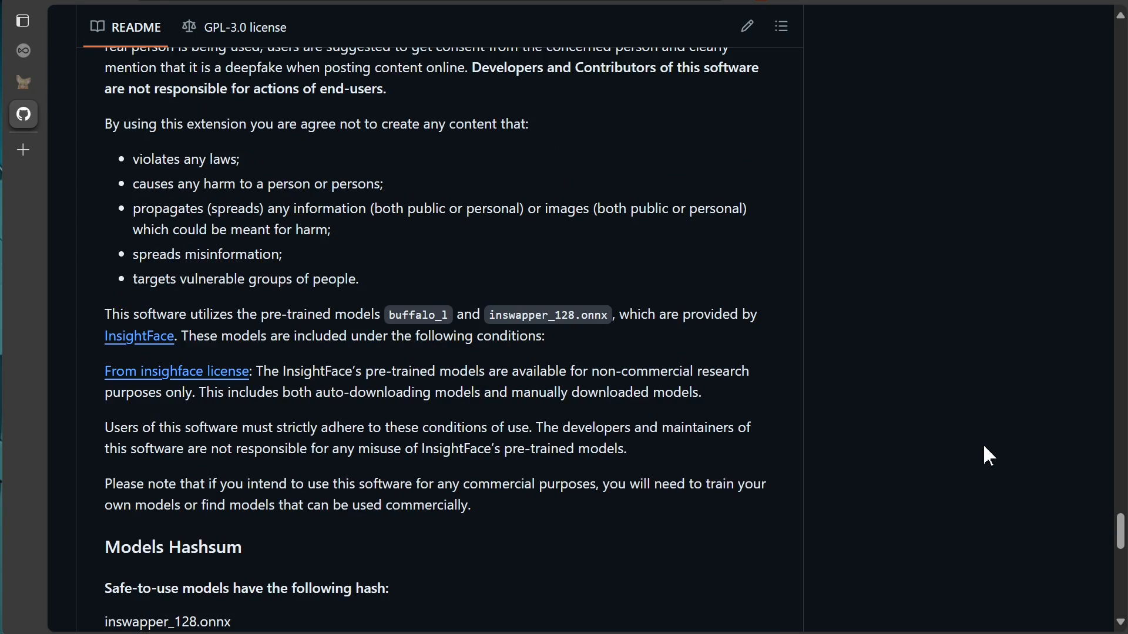
{"action": "scroll", "coordinate": [984, 446], "scroll_direction": "up", "scroll_amount": 3}
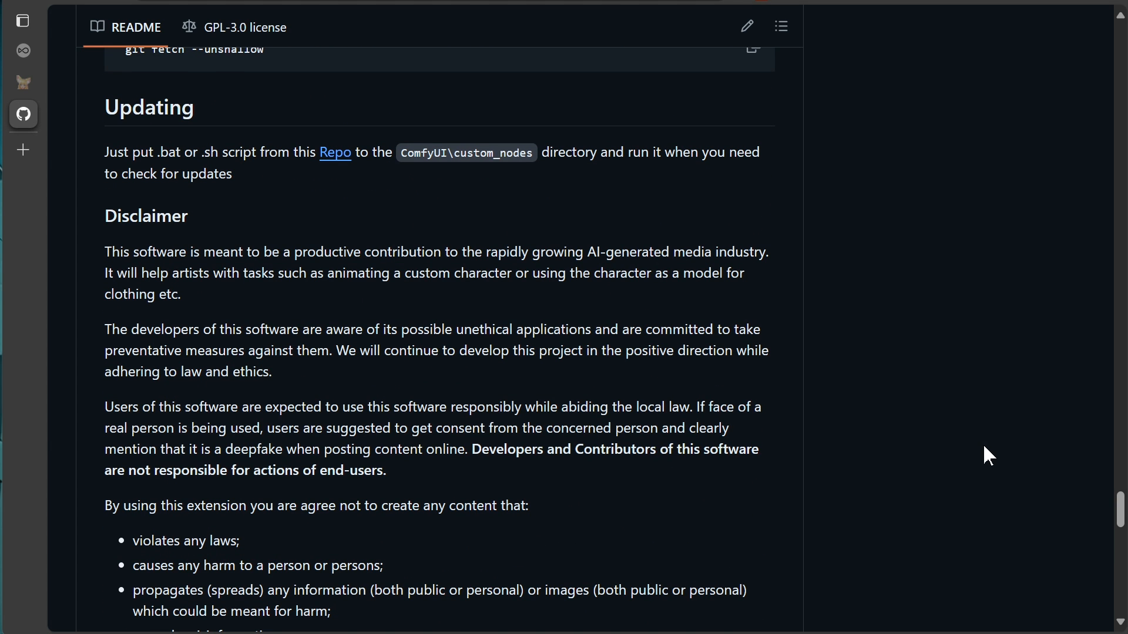
{"action": "left_click_drag", "start_coordinate": [108, 217], "coordinate": [197, 219]}
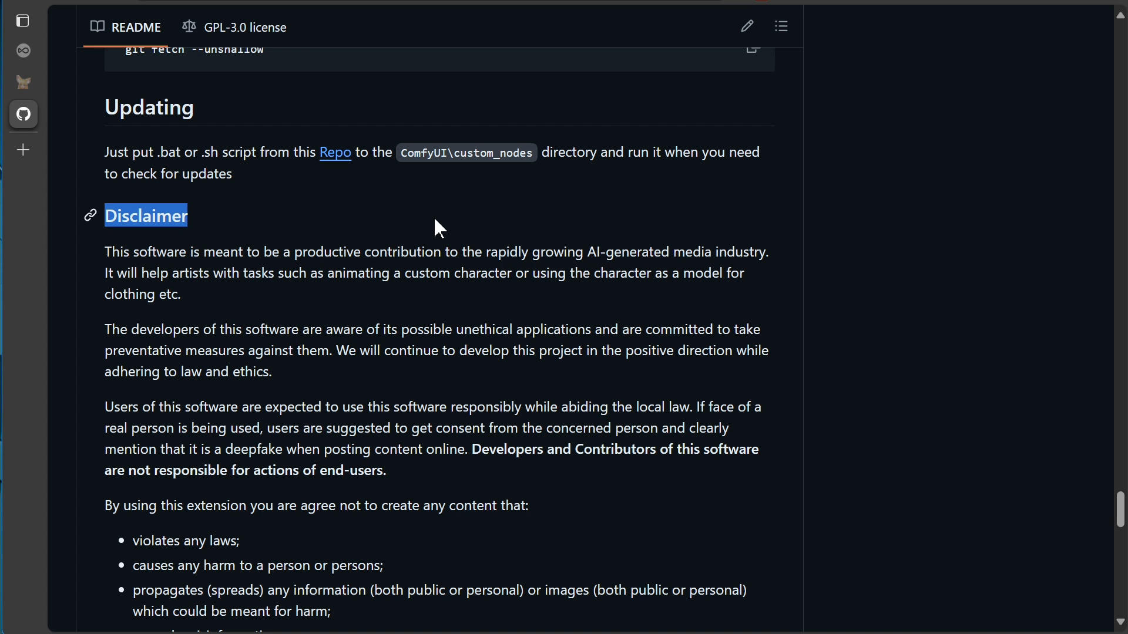
Step: Return to troubleshooting entry I on installing a prebuilt Insightface package for Windows users
{"action": "scroll", "coordinate": [440, 229], "scroll_direction": "up", "scroll_amount": 3}
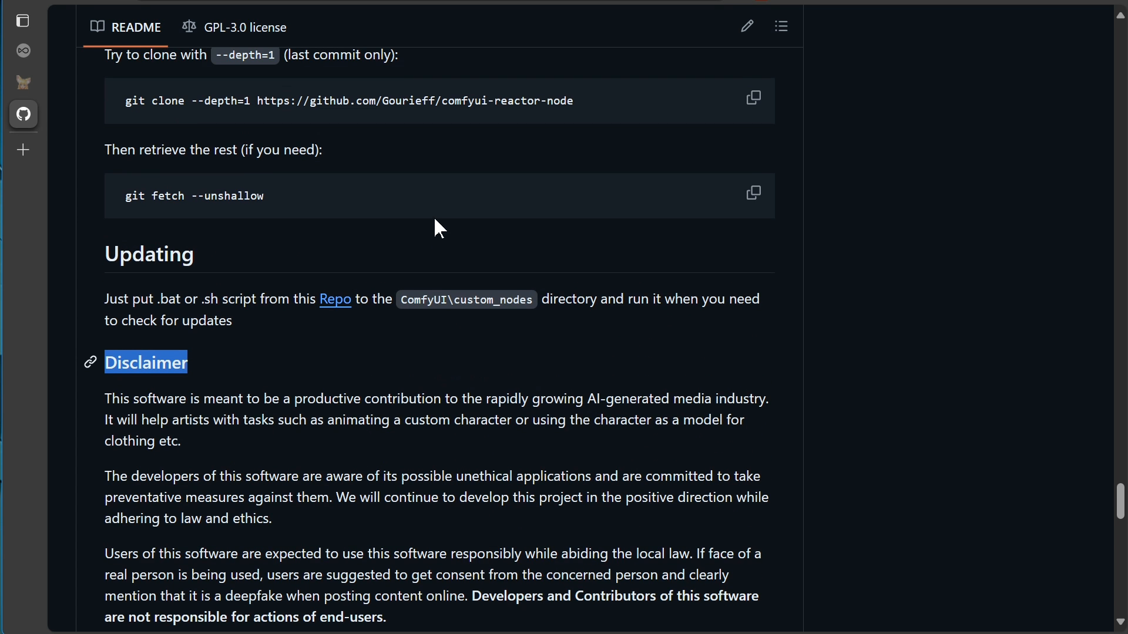
{"action": "scroll", "coordinate": [440, 229], "scroll_direction": "up", "scroll_amount": 8}
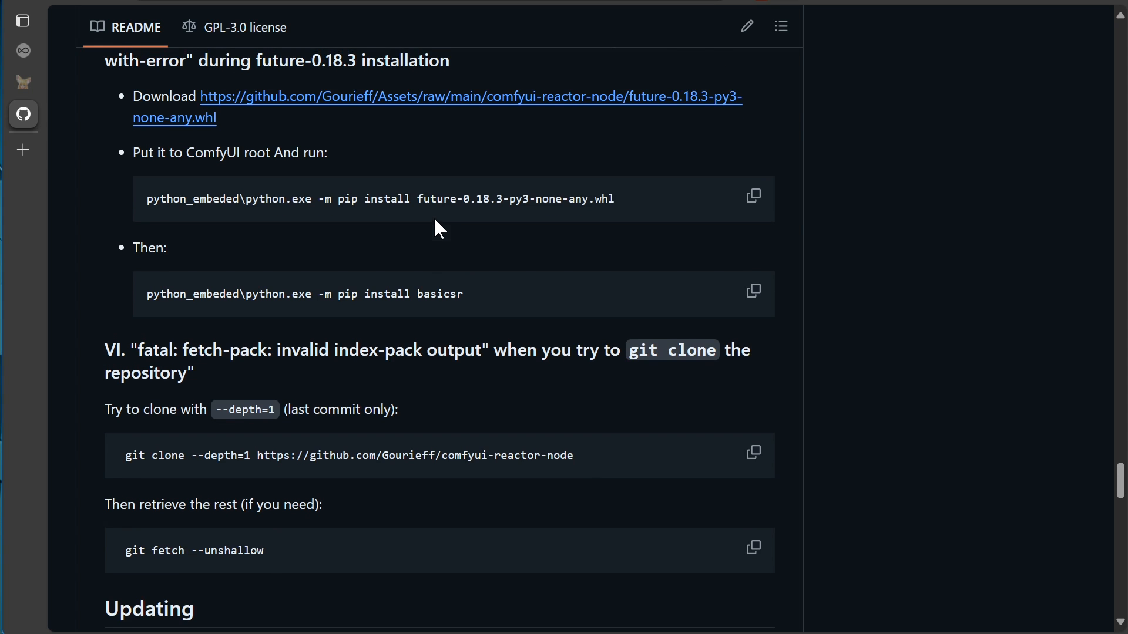
{"action": "scroll", "coordinate": [439, 229], "scroll_direction": "up", "scroll_amount": 7}
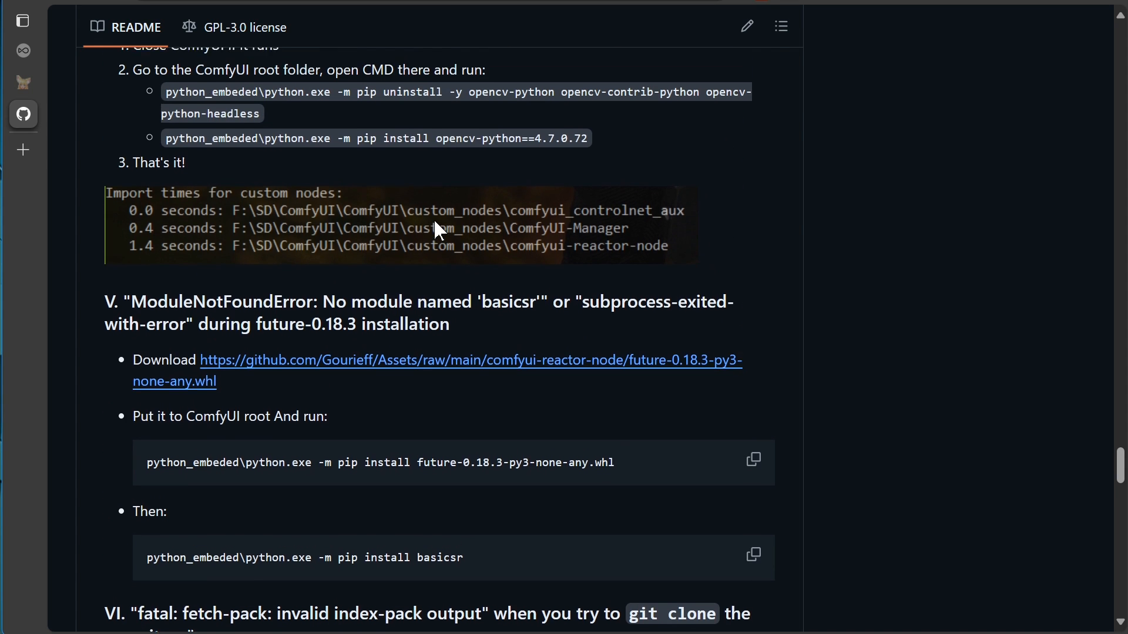
{"action": "scroll", "coordinate": [437, 225], "scroll_direction": "up", "scroll_amount": 3}
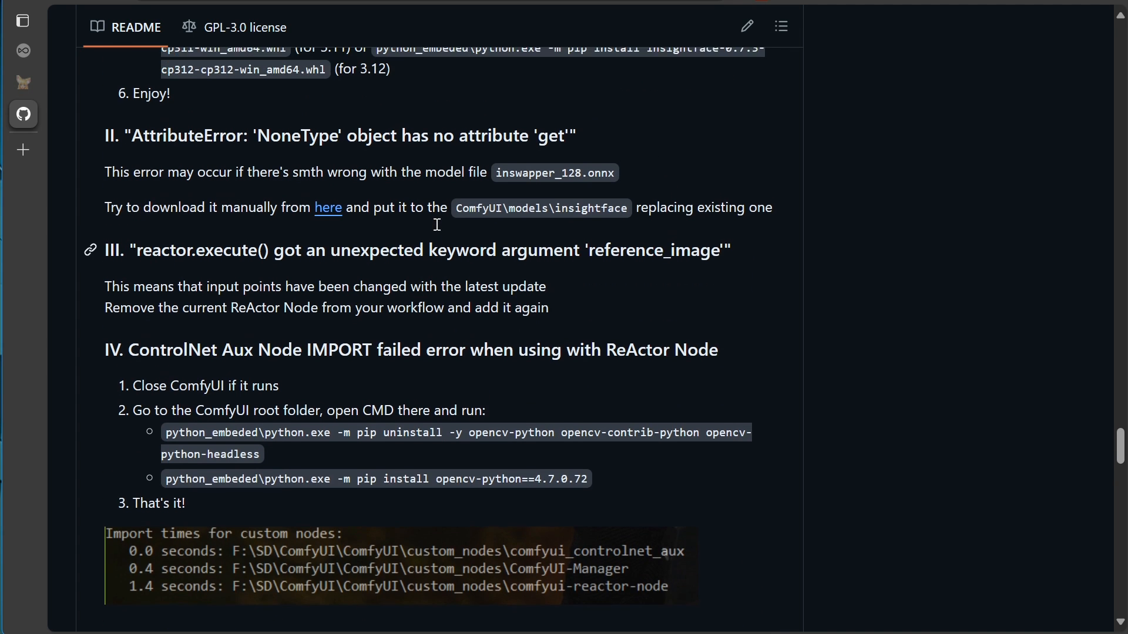
{"action": "scroll", "coordinate": [437, 234], "scroll_direction": "up", "scroll_amount": 4}
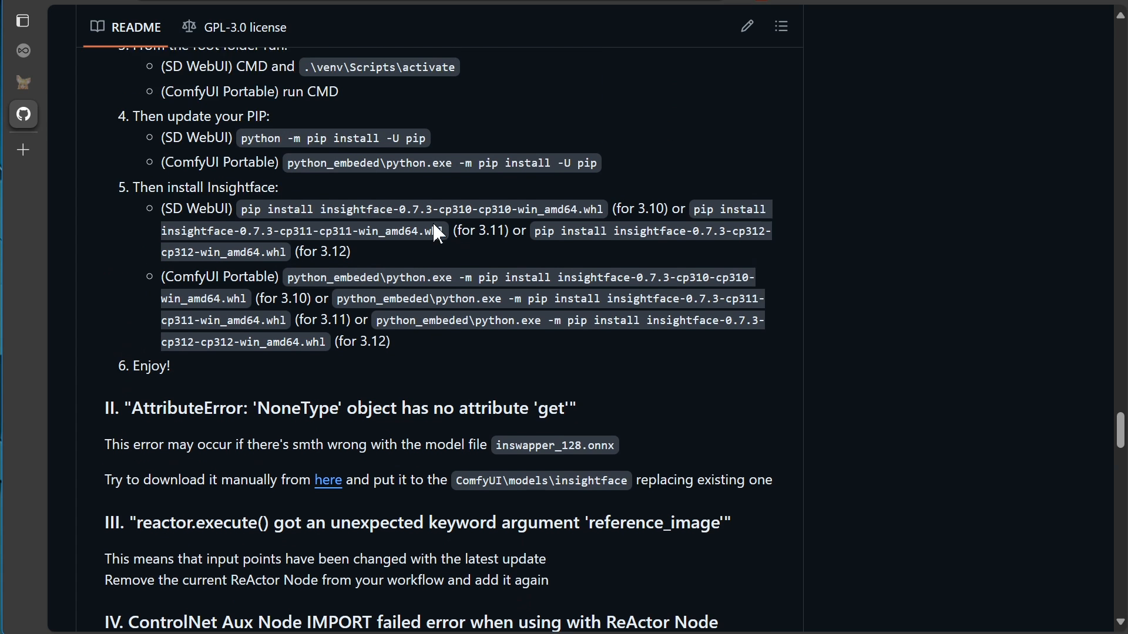
{"action": "scroll", "coordinate": [435, 228], "scroll_direction": "up", "scroll_amount": 3}
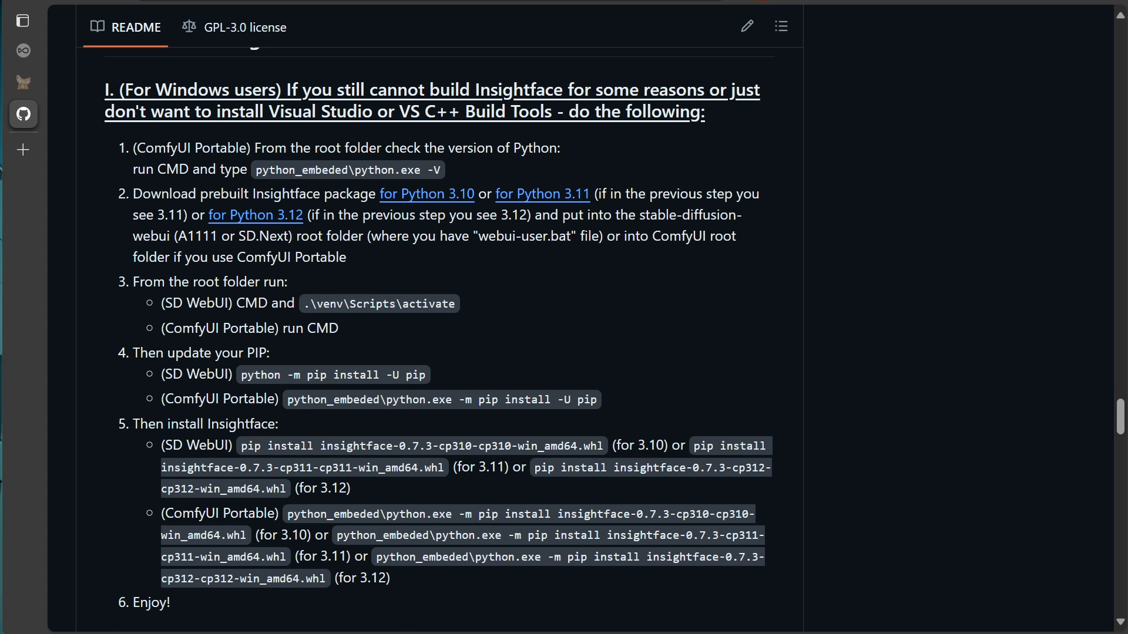
Step: Switch to the server console, stop the running ComfyUI server and answer the batch job prompt to close the console
{"action": "key", "text": "alt+Tab"}
{"action": "left_click", "coordinate": [876, 193]}
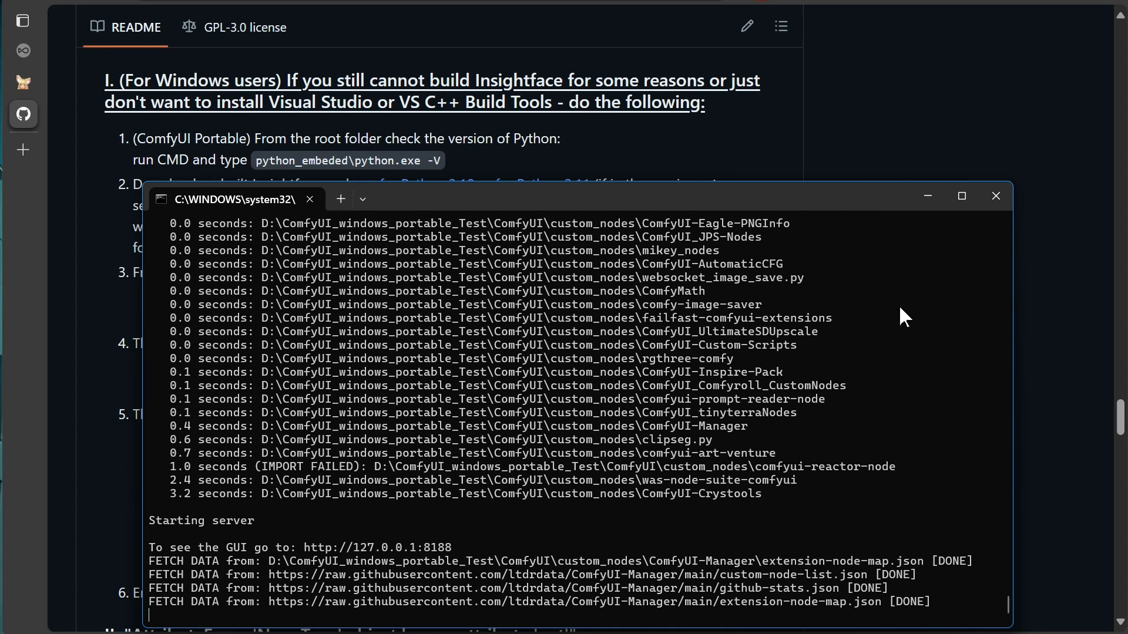
{"action": "key", "text": "ctrl+c"}
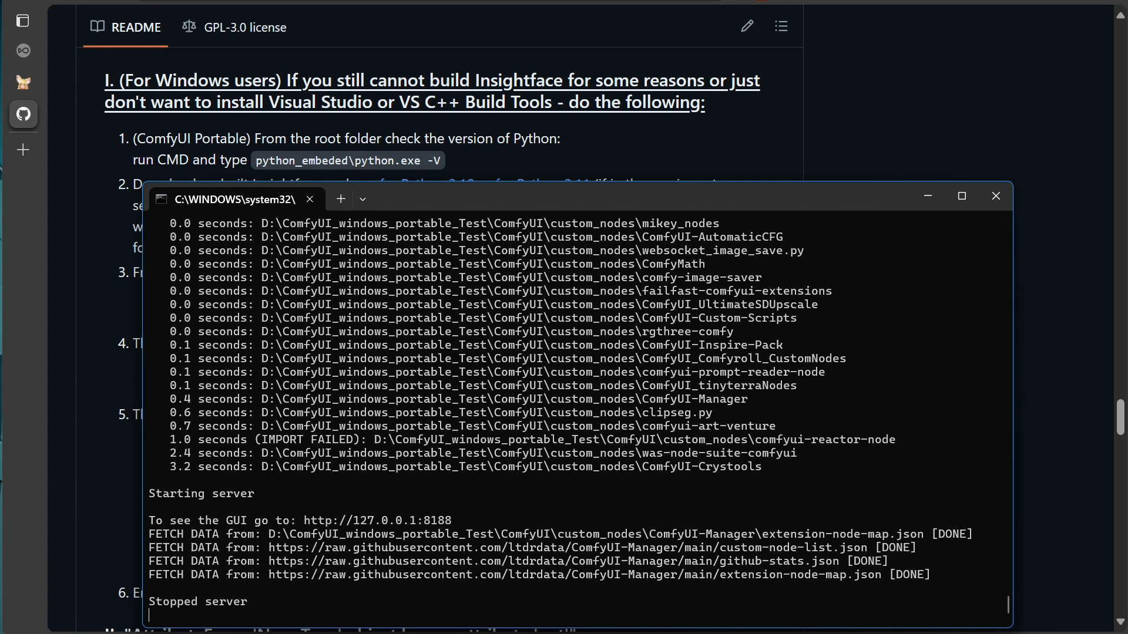
{"action": "type", "text": "j"}
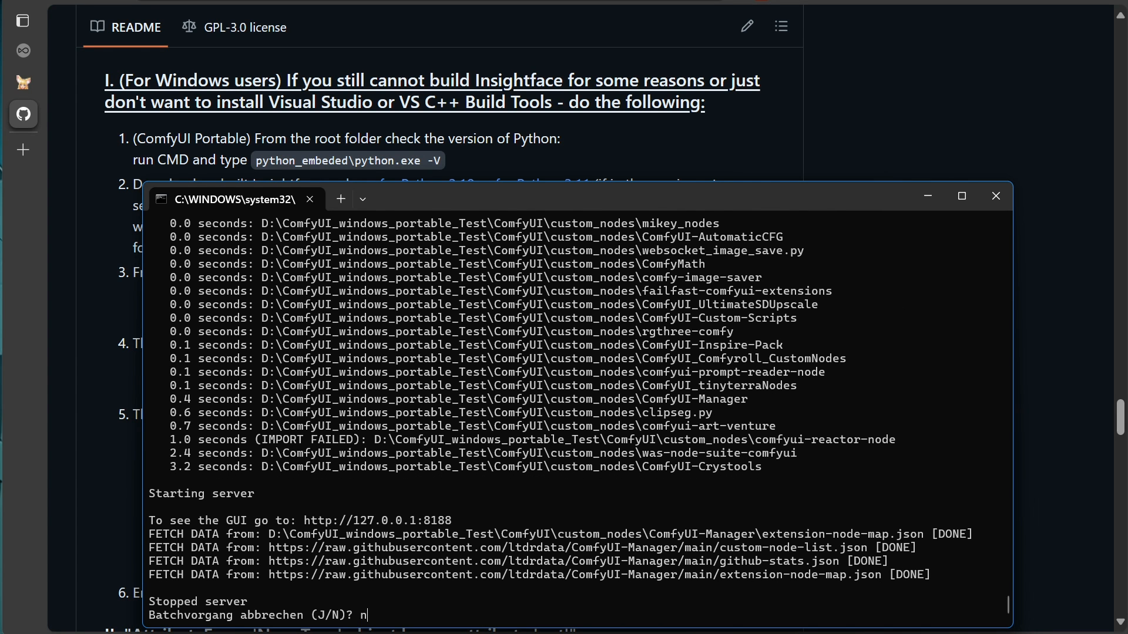
{"action": "key", "text": "Return"}
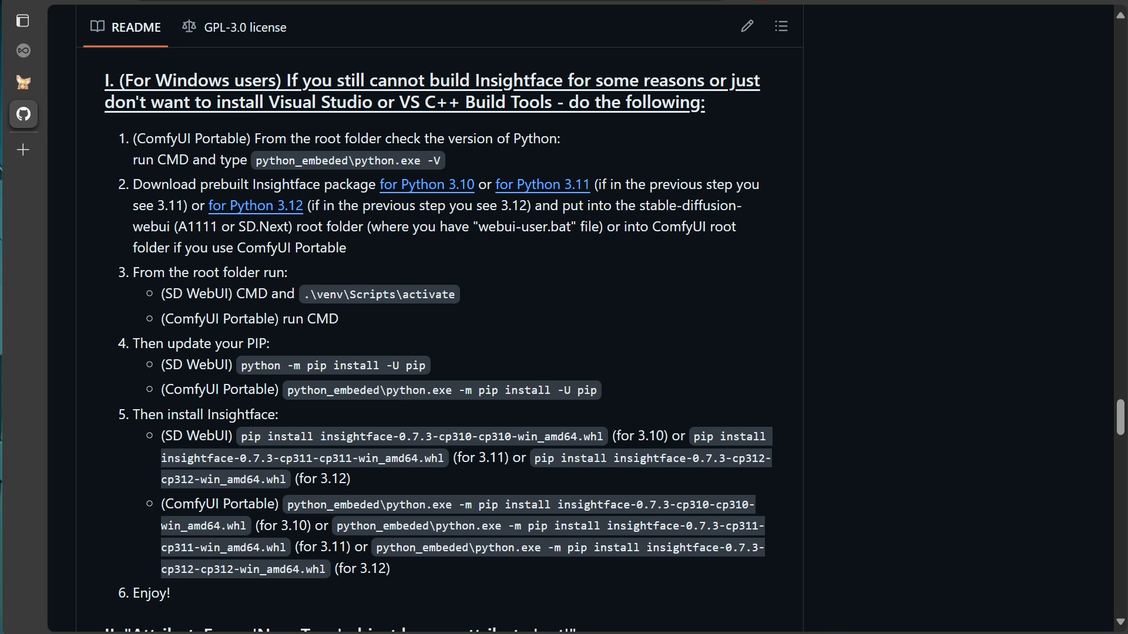
Step: Switch to File Explorer and open a command prompt with cmd in the ComfyUI_windows_portable_Test folder
{"action": "key", "text": "alt+Tab"}
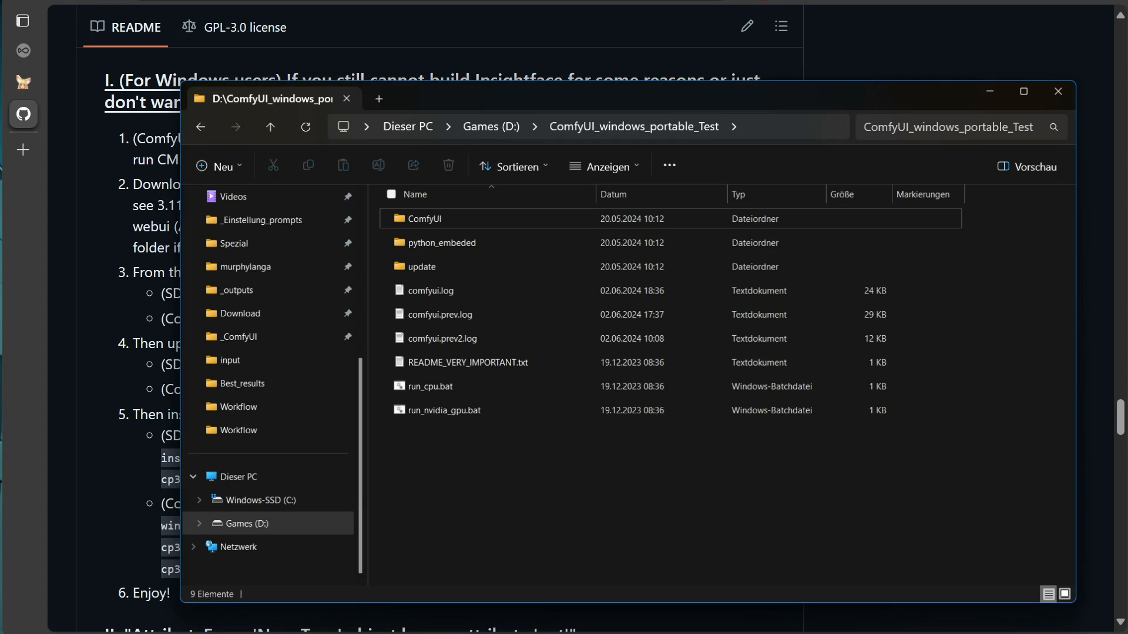
{"action": "left_click", "coordinate": [787, 122]}
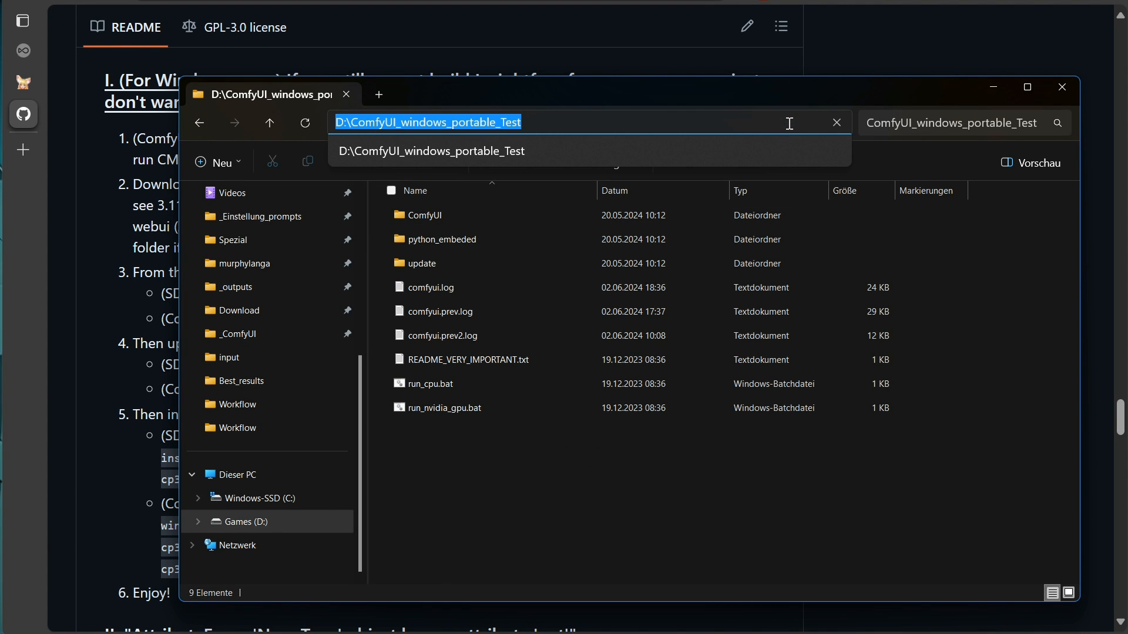
{"action": "type", "text": "cmd"}
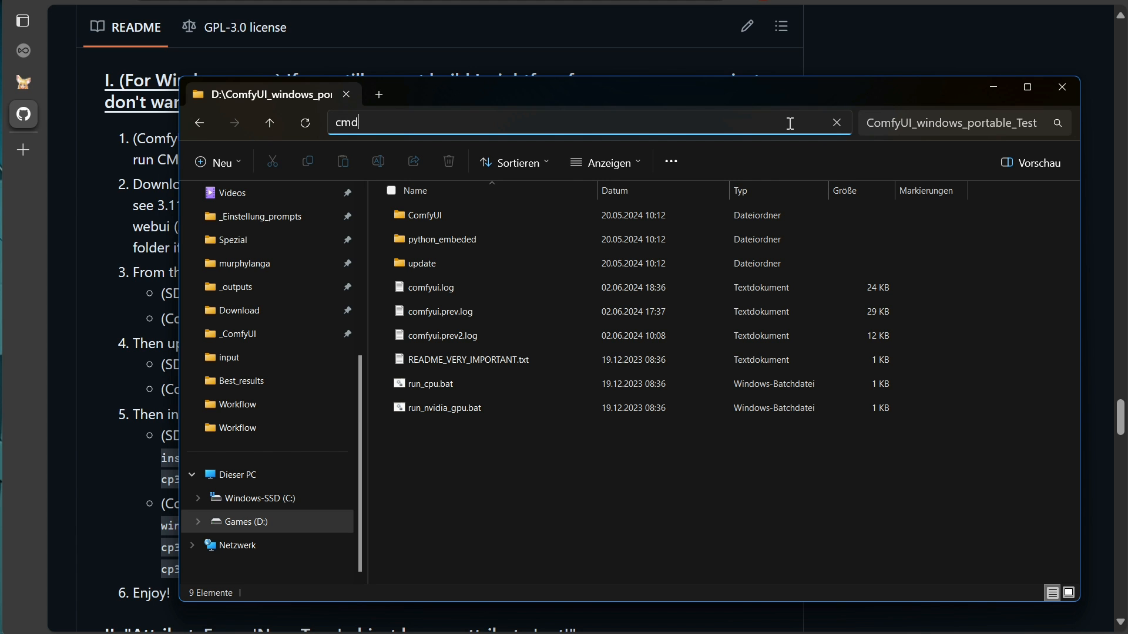
{"action": "key", "text": "Return"}
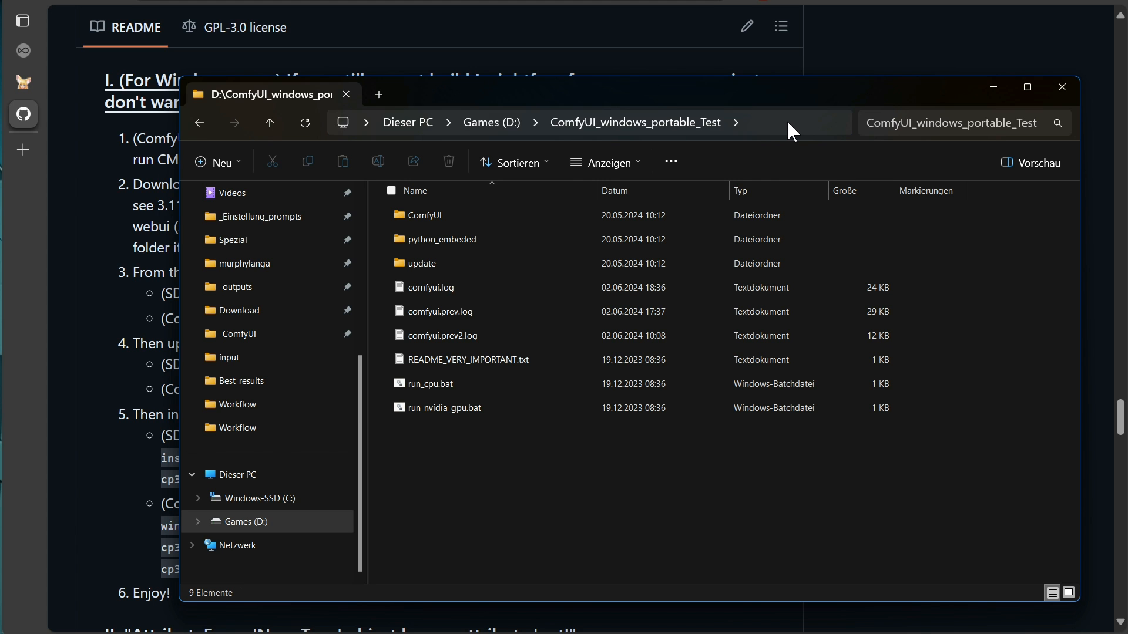
Step: Open a command prompt in the ComfyUI_windows_portable_Test folder and run the README's version check, python_embeded\python.exe -V
{"action": "left_click", "coordinate": [590, 101]}
{"action": "left_click_drag", "start_coordinate": [591, 102], "coordinate": [807, 157]}
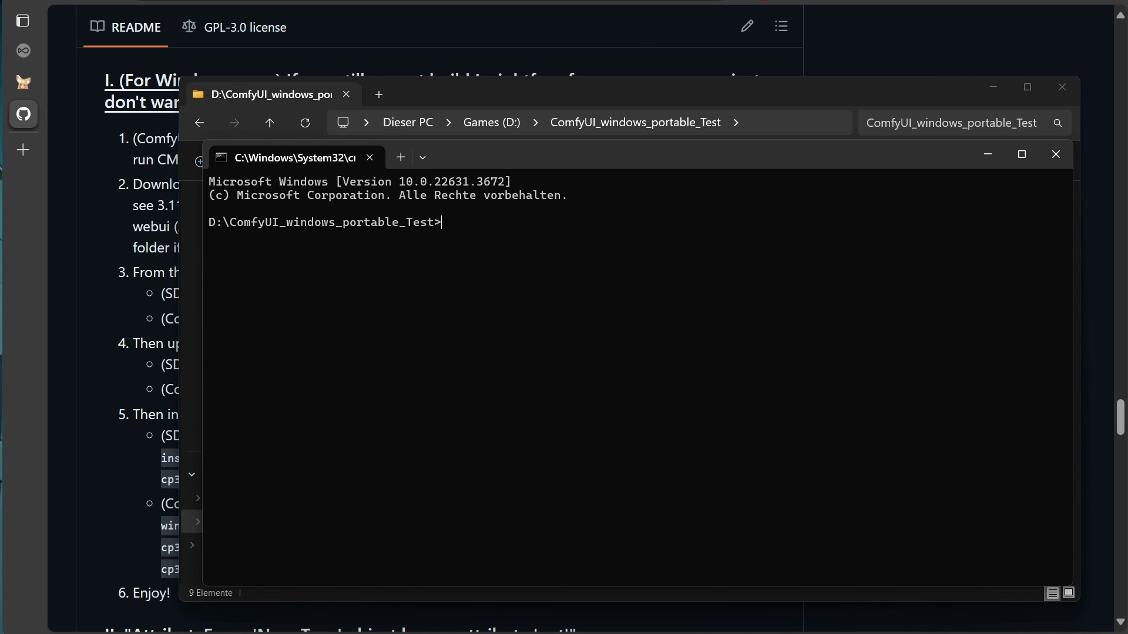
{"action": "key", "text": "alt+Tab"}
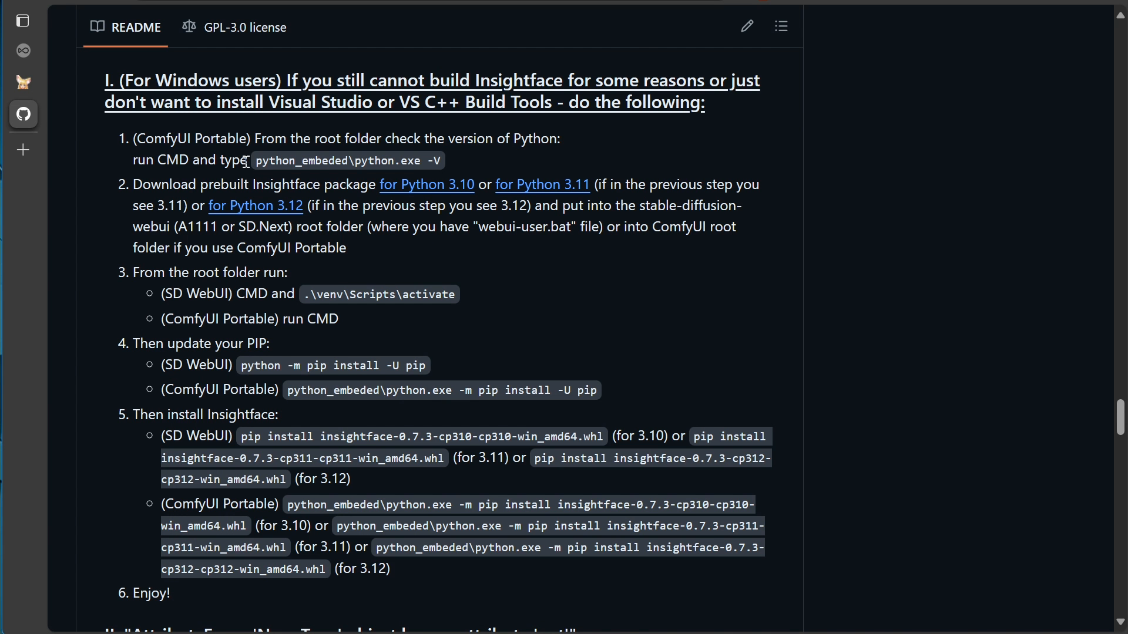
{"action": "left_click_drag", "start_coordinate": [443, 159], "coordinate": [262, 162]}
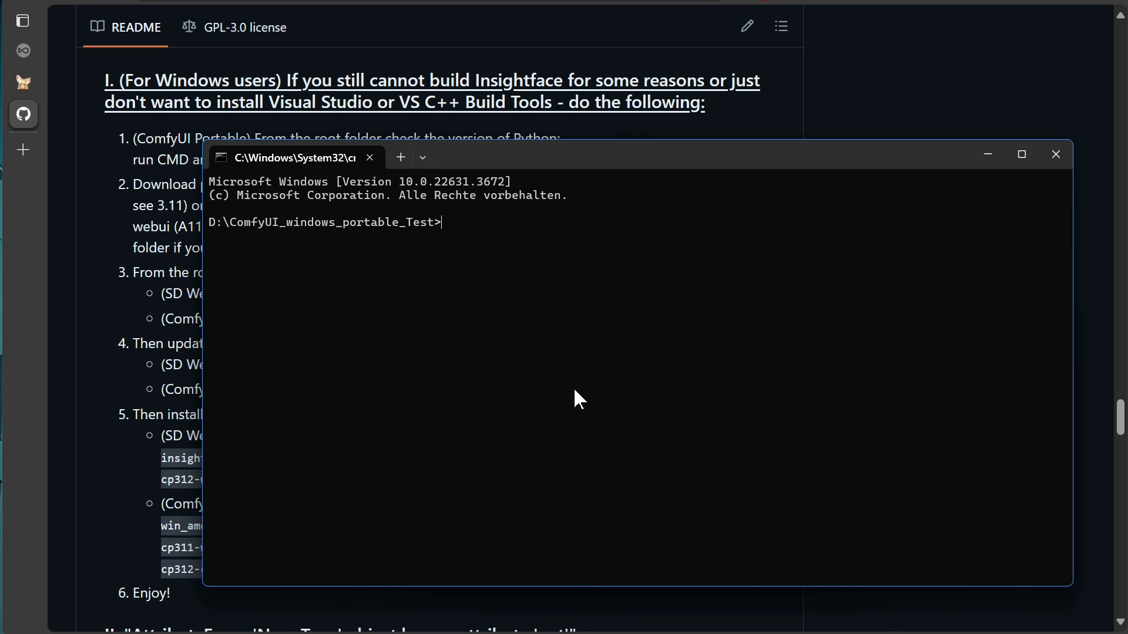
{"action": "key", "text": "ctrl+v"}
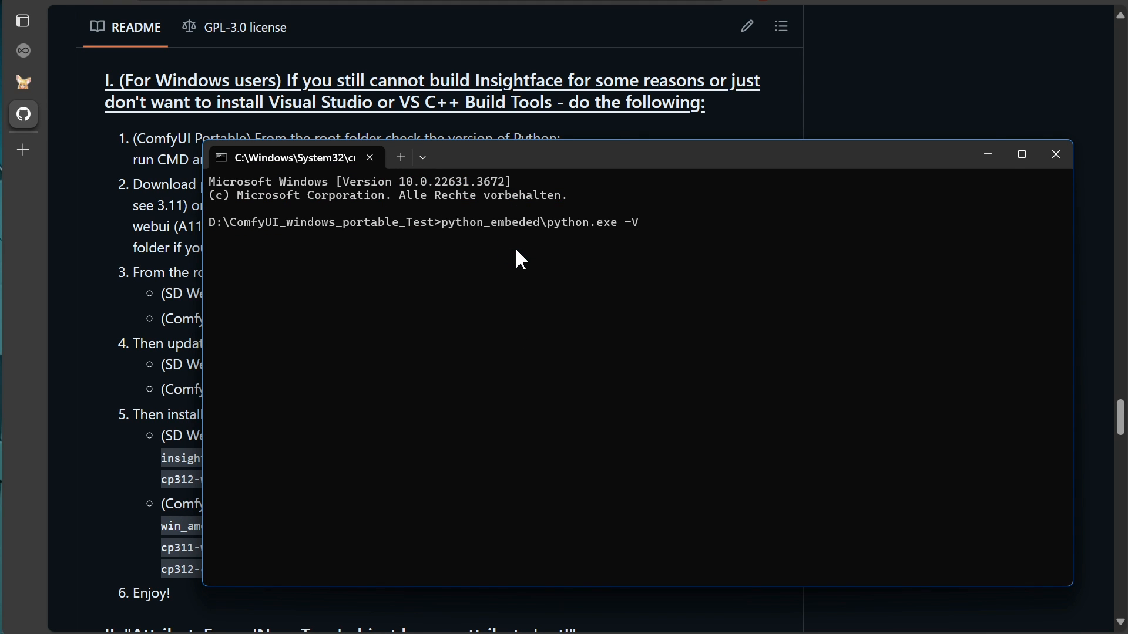
{"action": "key", "text": "Return"}
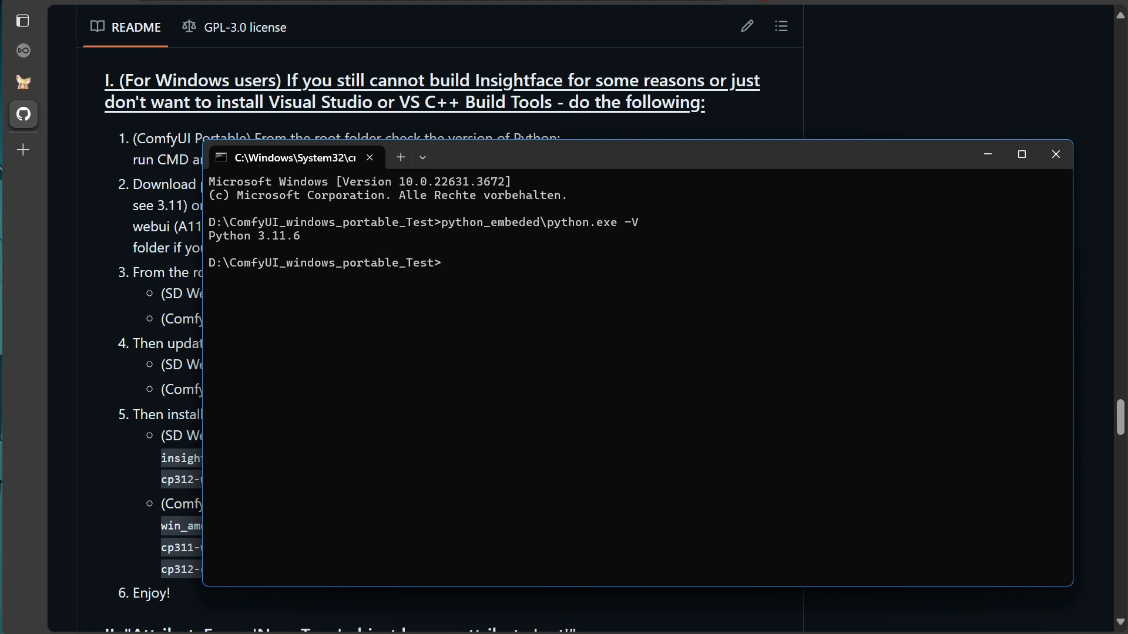
Step: Download the prebuilt Insightface package for Python 3.11 and copy insightface-0.7.3-cp311-cp311-win_amd64.whl into the ComfyUI_windows_portable_Test folder
{"action": "key", "text": "alt+Tab"}
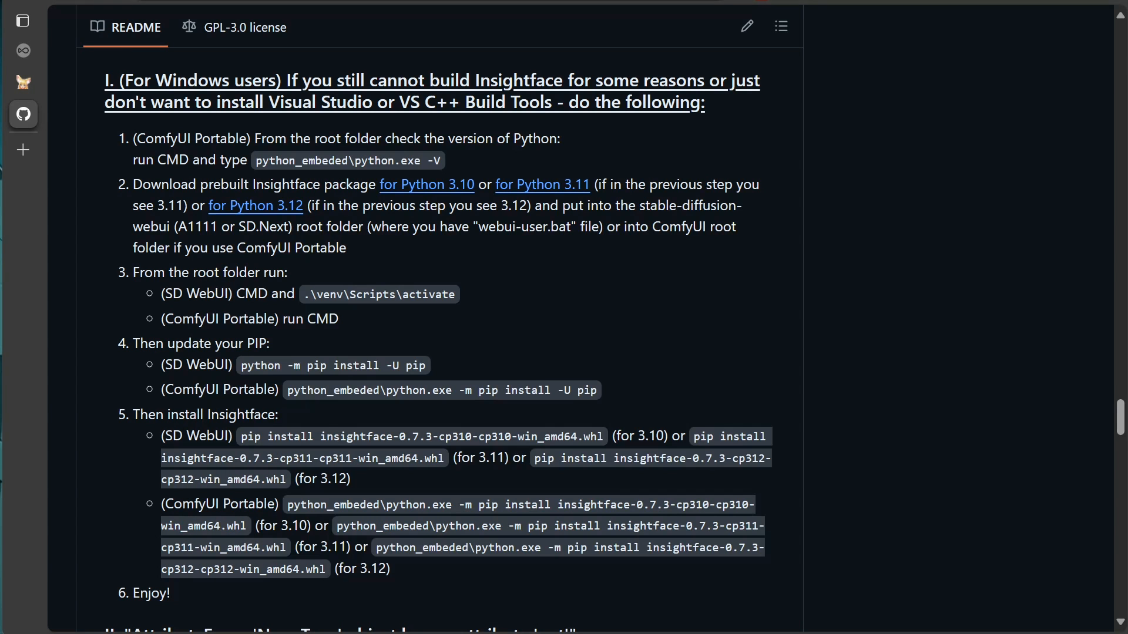
{"action": "left_click", "coordinate": [539, 200]}
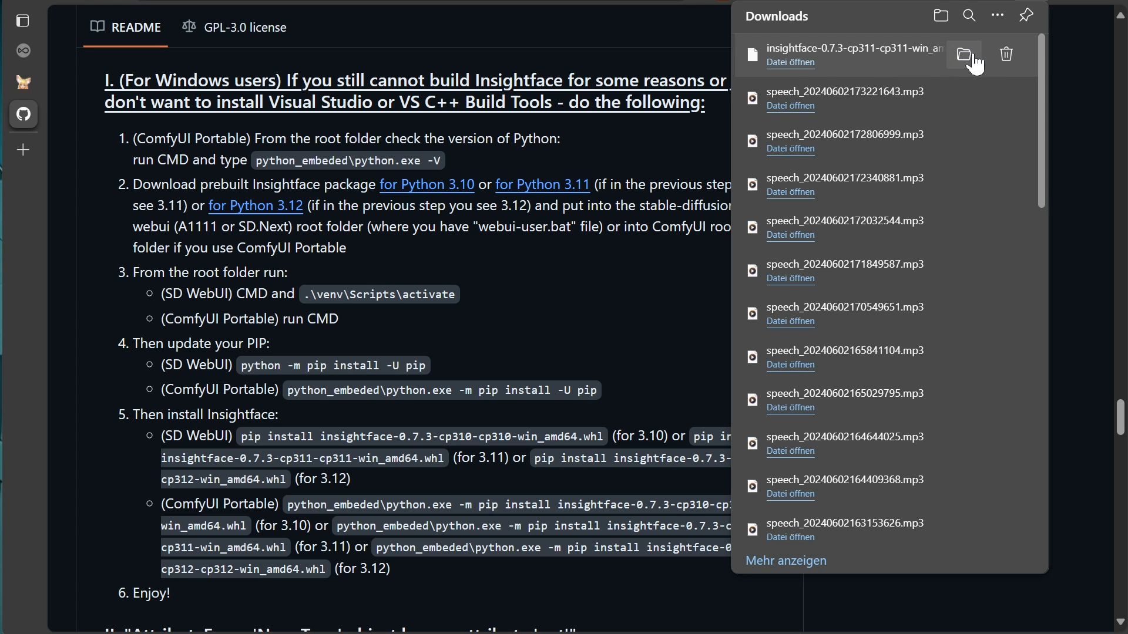
{"action": "left_click", "coordinate": [964, 55]}
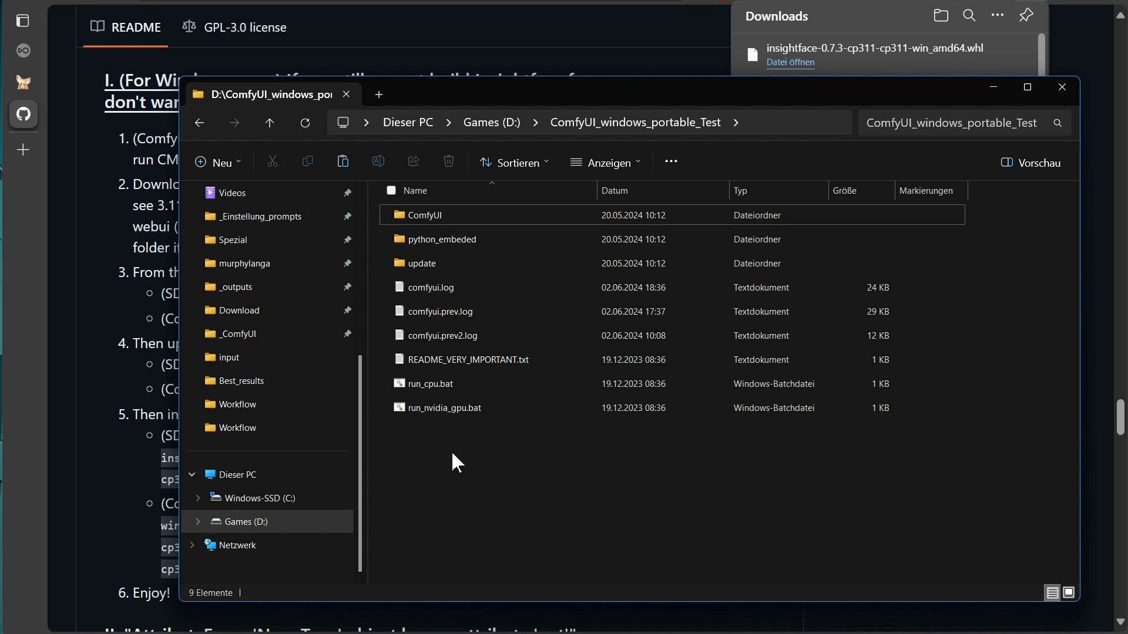
{"action": "right_click", "coordinate": [431, 446]}
{"action": "left_click", "coordinate": [446, 464]}
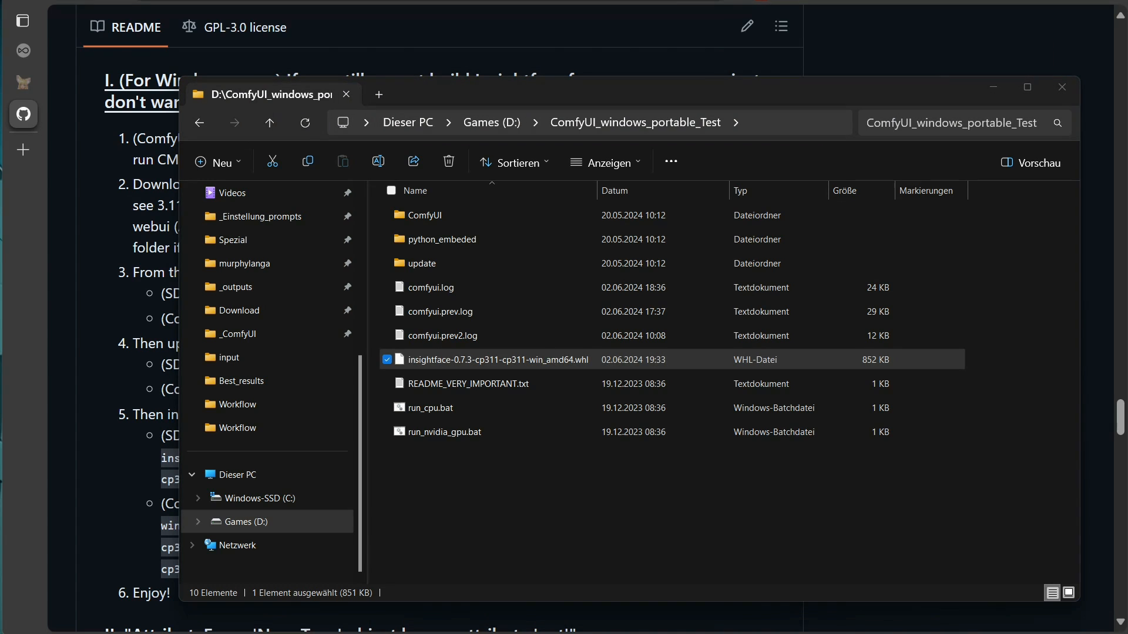
{"action": "left_click", "coordinate": [390, 361]}
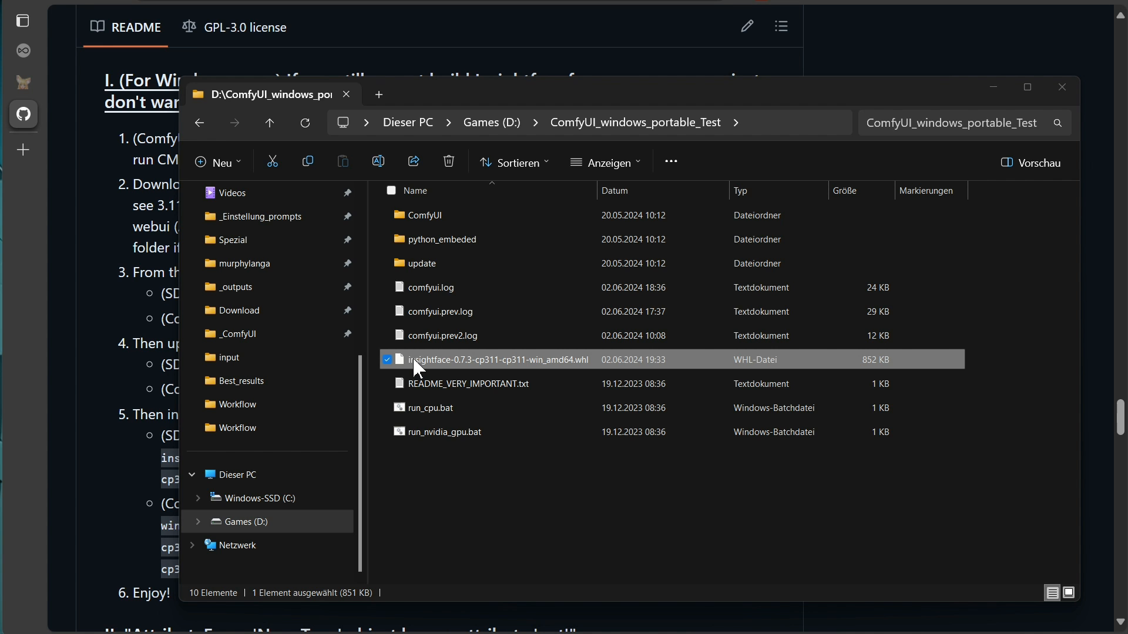
Step: Copy the ComfyUI Portable PIP update command from the README and run python_embeded\python.exe -m pip install -U pip in the command prompt
{"action": "key", "text": "alt+Tab"}
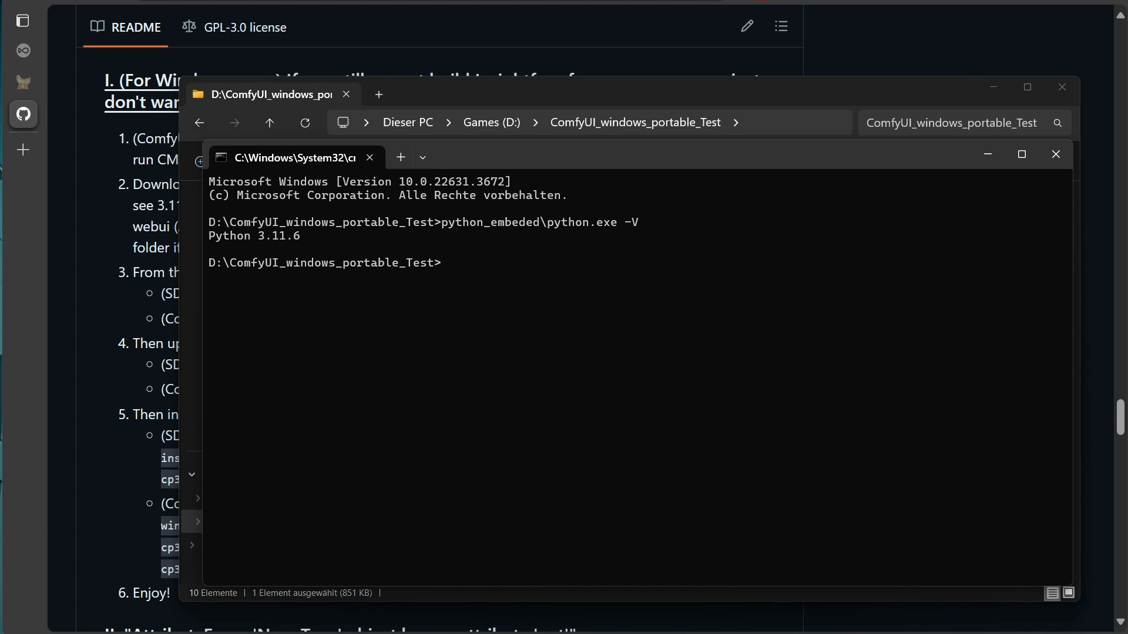
{"action": "key", "text": "alt+Tab"}
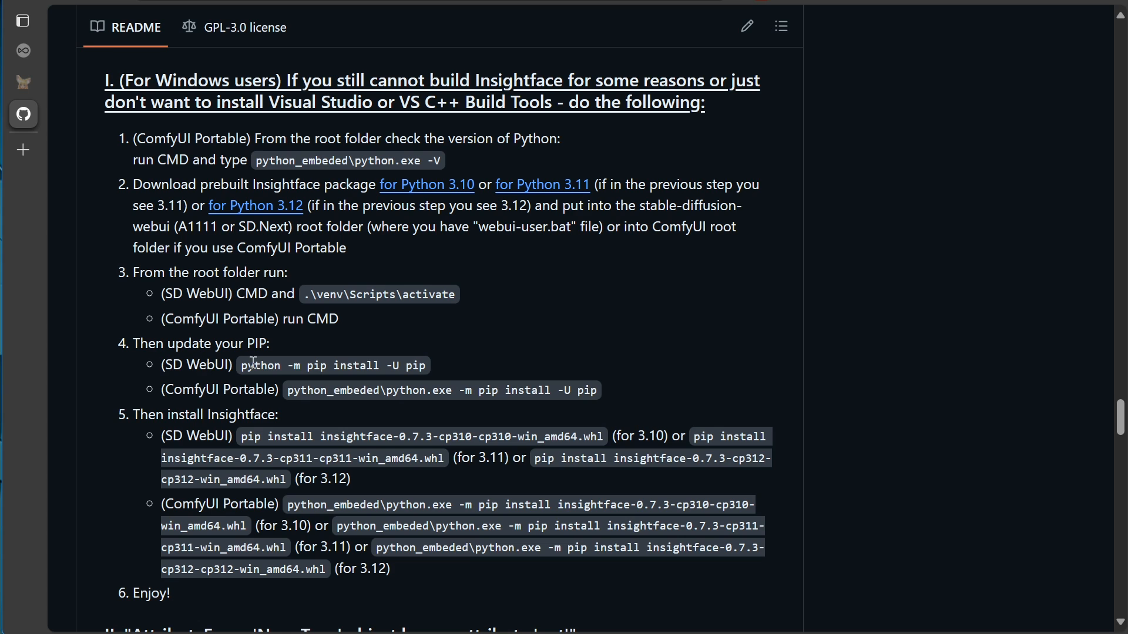
{"action": "left_click_drag", "start_coordinate": [597, 390], "coordinate": [291, 398]}
{"action": "key", "text": "ctrl+c"}
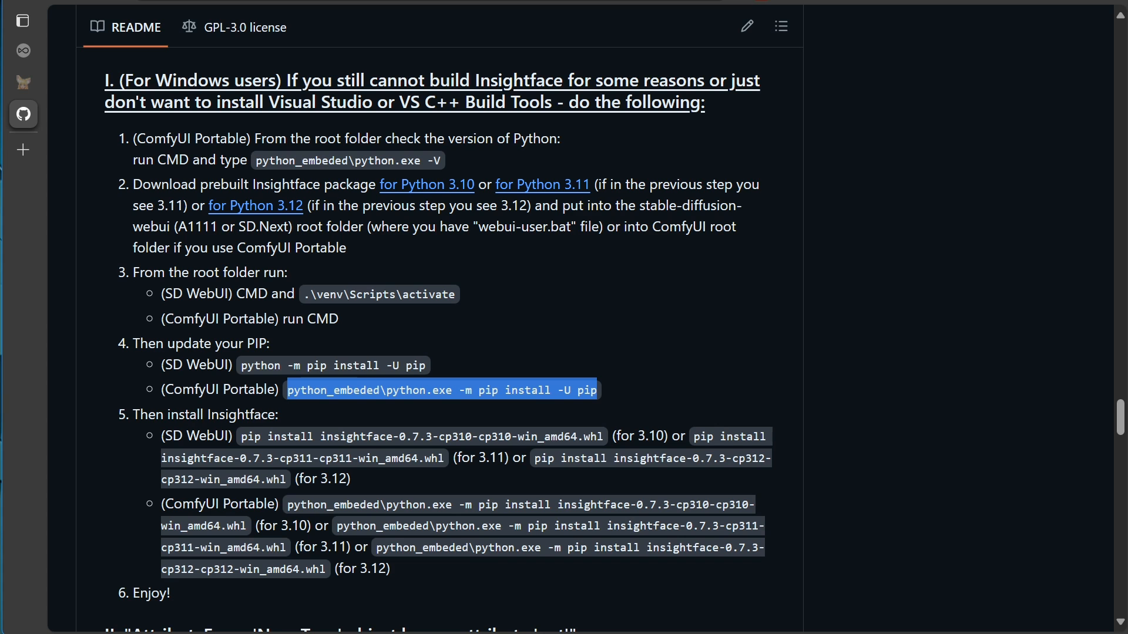
{"action": "key", "text": "alt+Tab"}
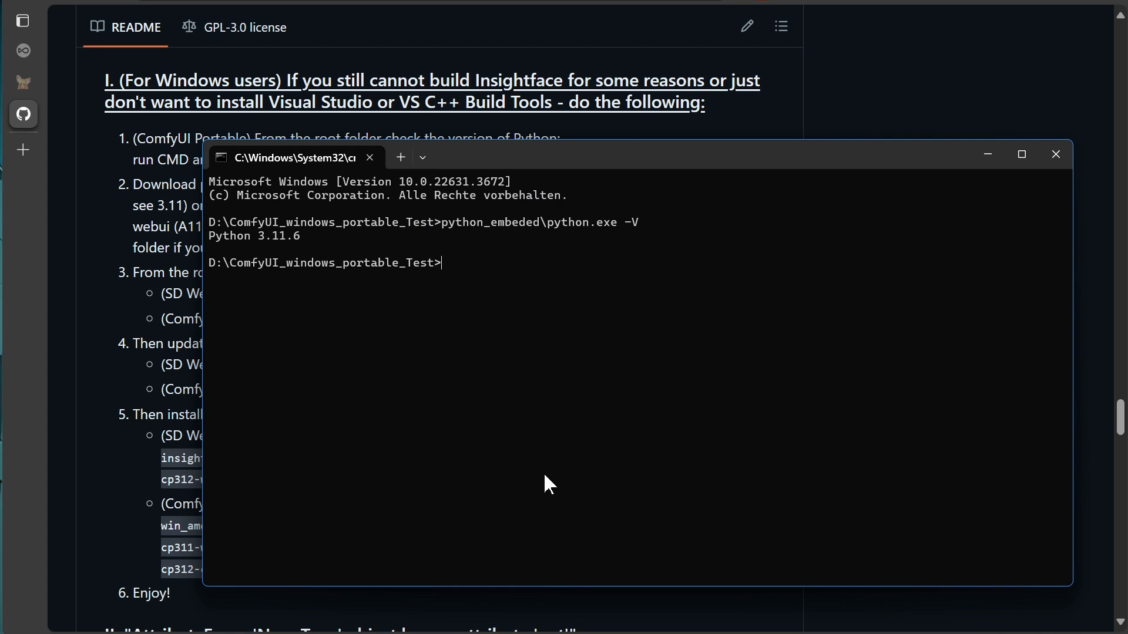
{"action": "right_click", "coordinate": [495, 262]}
{"action": "key", "text": "Return"}
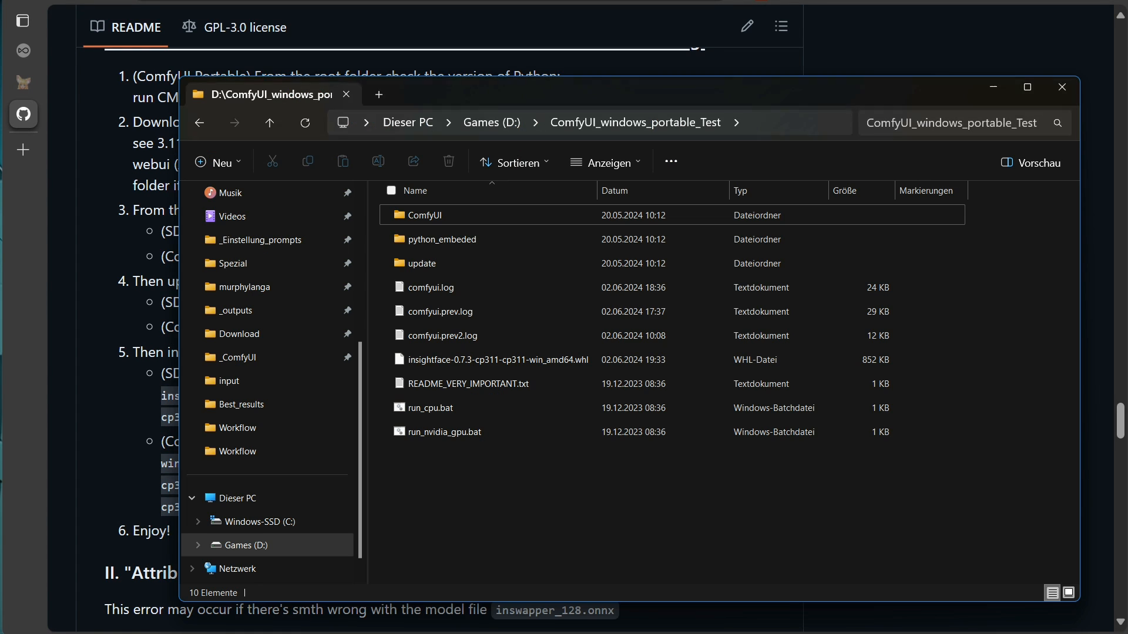
Step: Open a new command prompt in the ComfyUI_windows_portable_Test folder and enter python_embeded\python.exe -m pip install insightface-0.7.3-cp311-cp311-win_amd64.whl from the README
{"action": "left_click", "coordinate": [784, 118]}
{"action": "type", "text": "cmd"}
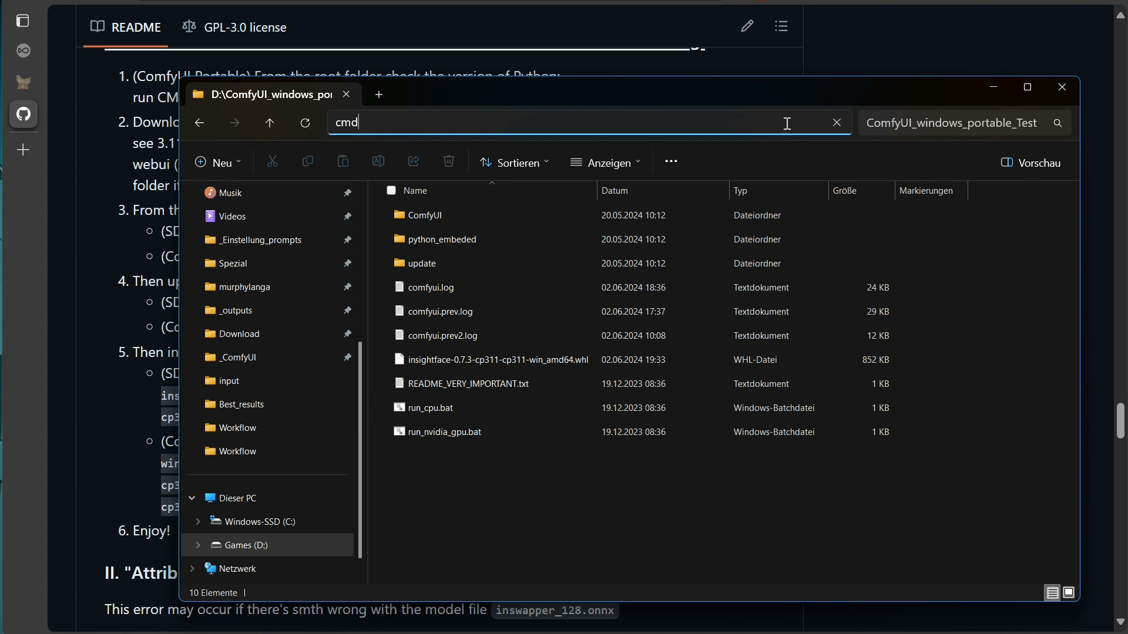
{"action": "key", "text": "Return"}
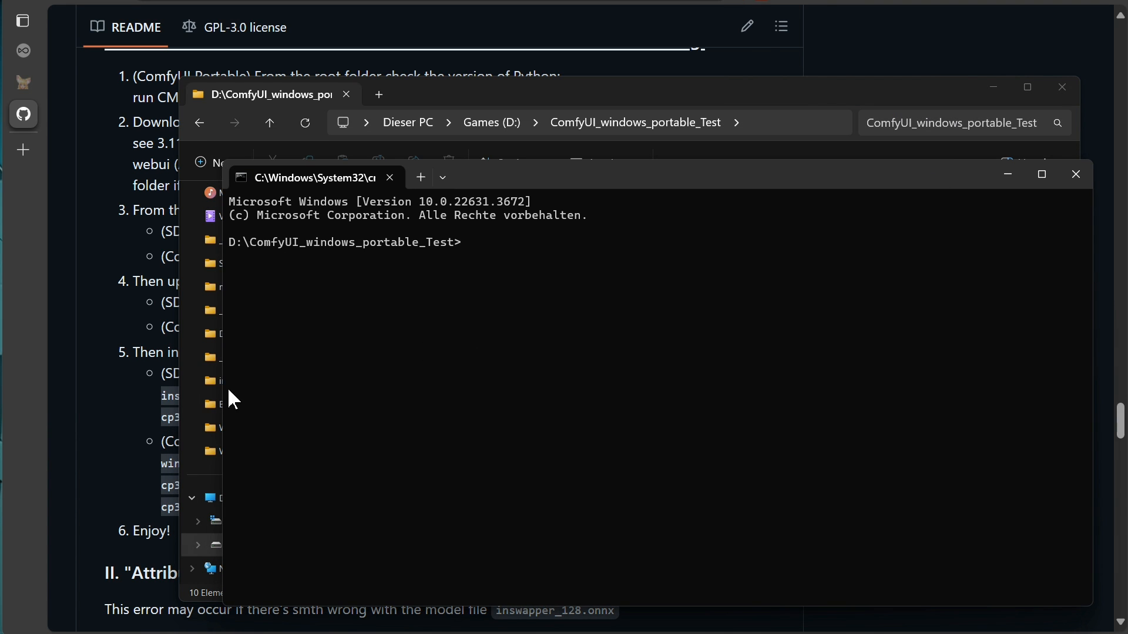
{"action": "left_click", "coordinate": [76, 461]}
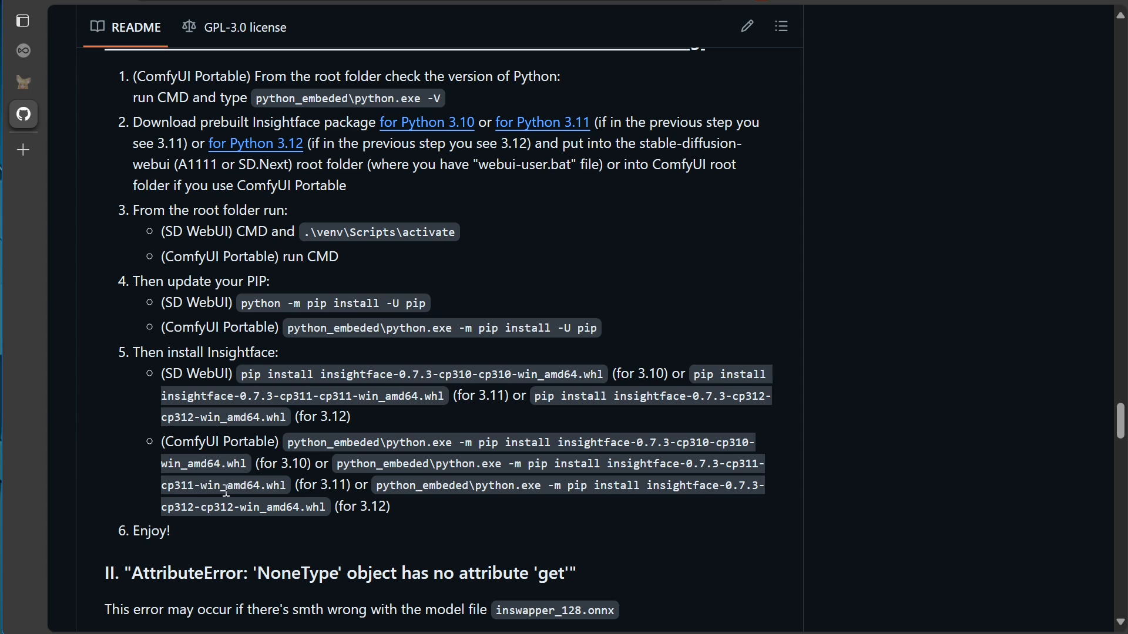
{"action": "left_click_drag", "start_coordinate": [286, 485], "coordinate": [333, 466]}
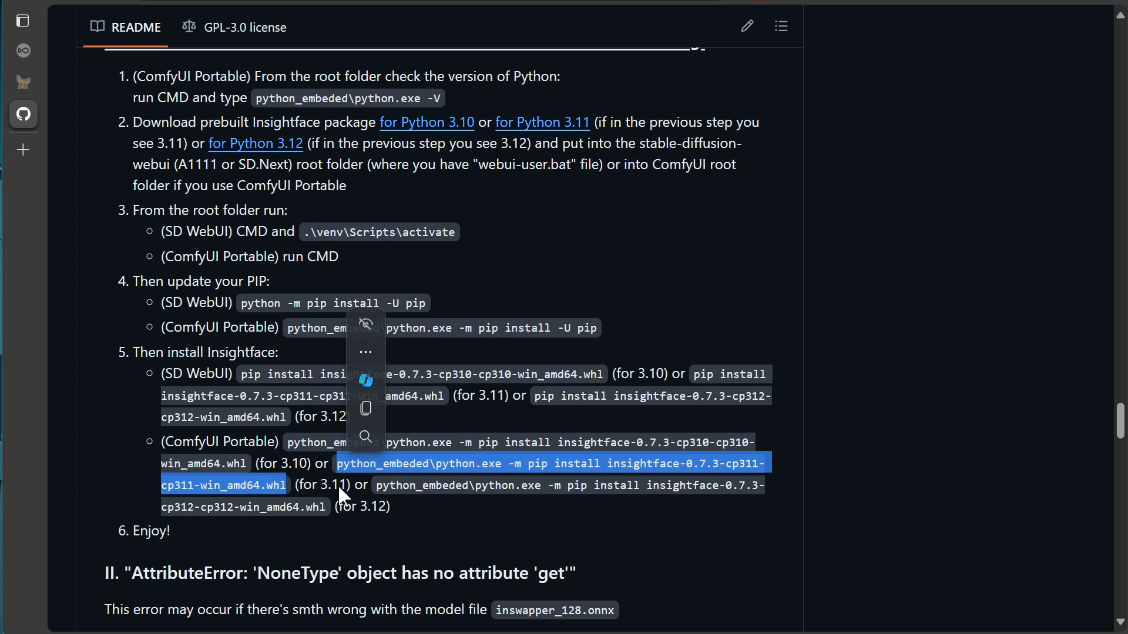
{"action": "left_click", "coordinate": [363, 413]}
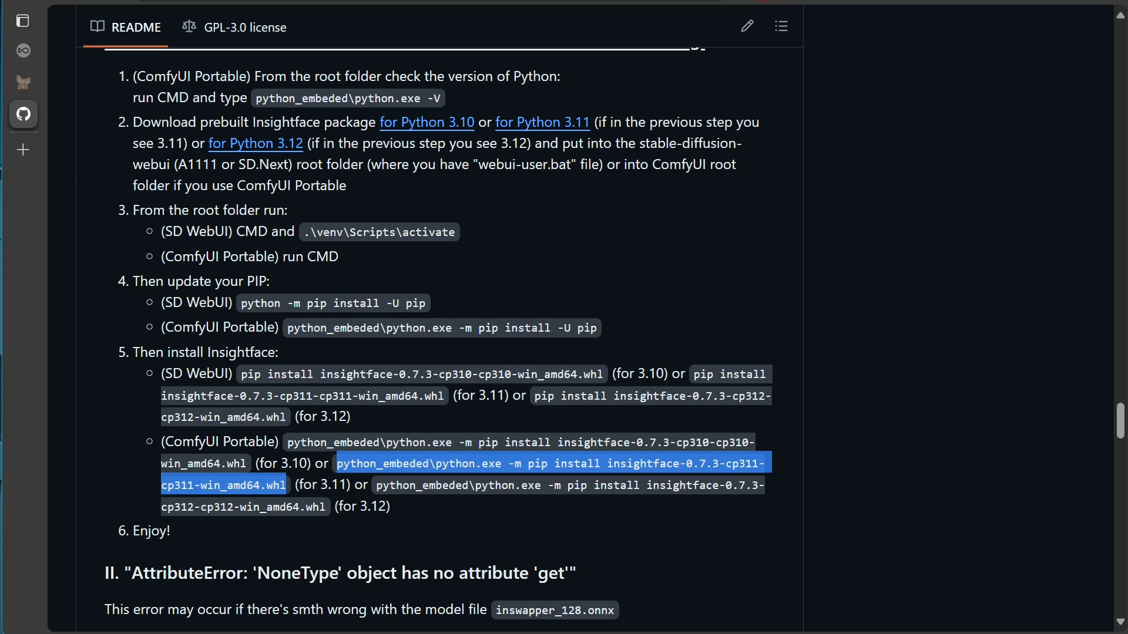
{"action": "key", "text": "alt+Tab"}
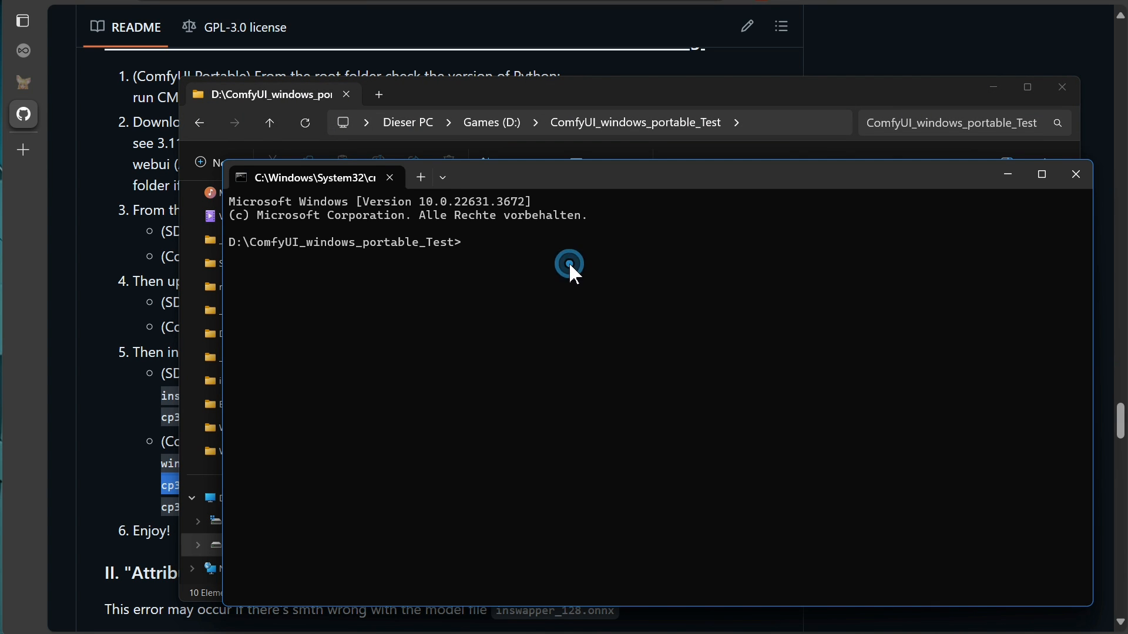
{"action": "right_click", "coordinate": [569, 263]}
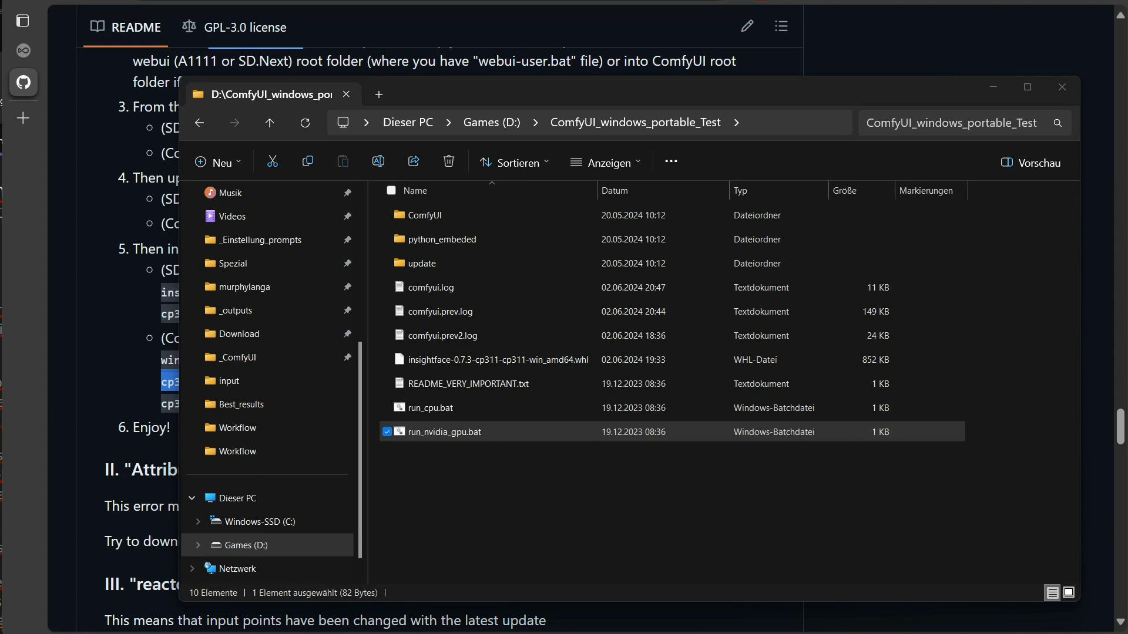
Step: Launch ComfyUI with run_nvidia_gpu.bat and dismiss the browser's page translation offer
{"action": "double_click", "coordinate": [433, 434]}
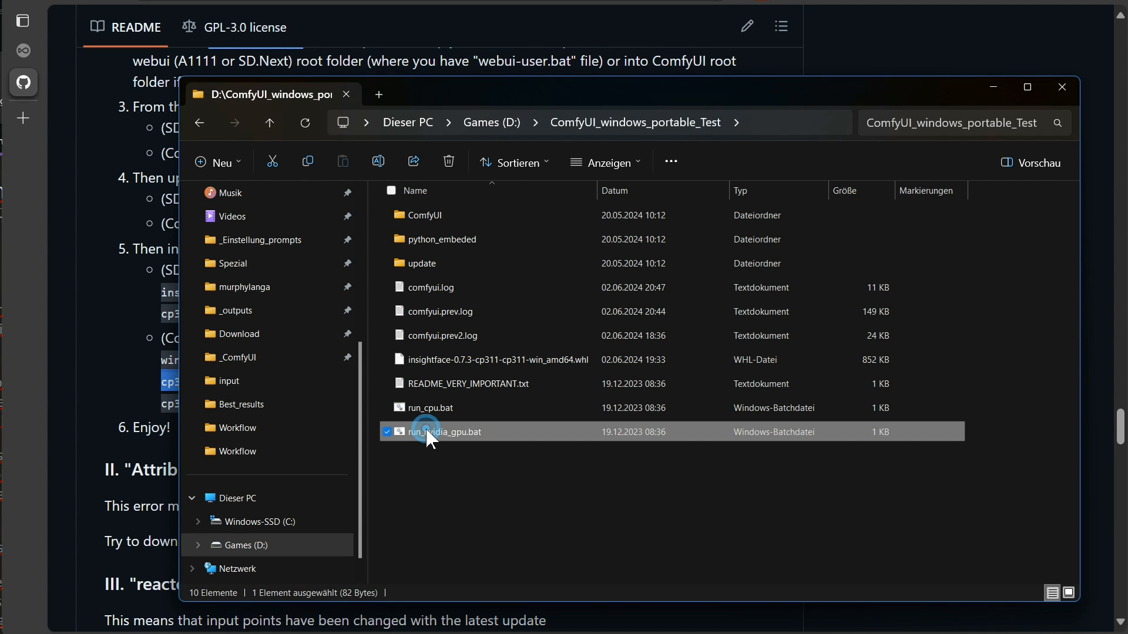
{"action": "left_click_drag", "start_coordinate": [263, 23], "coordinate": [446, 94]}
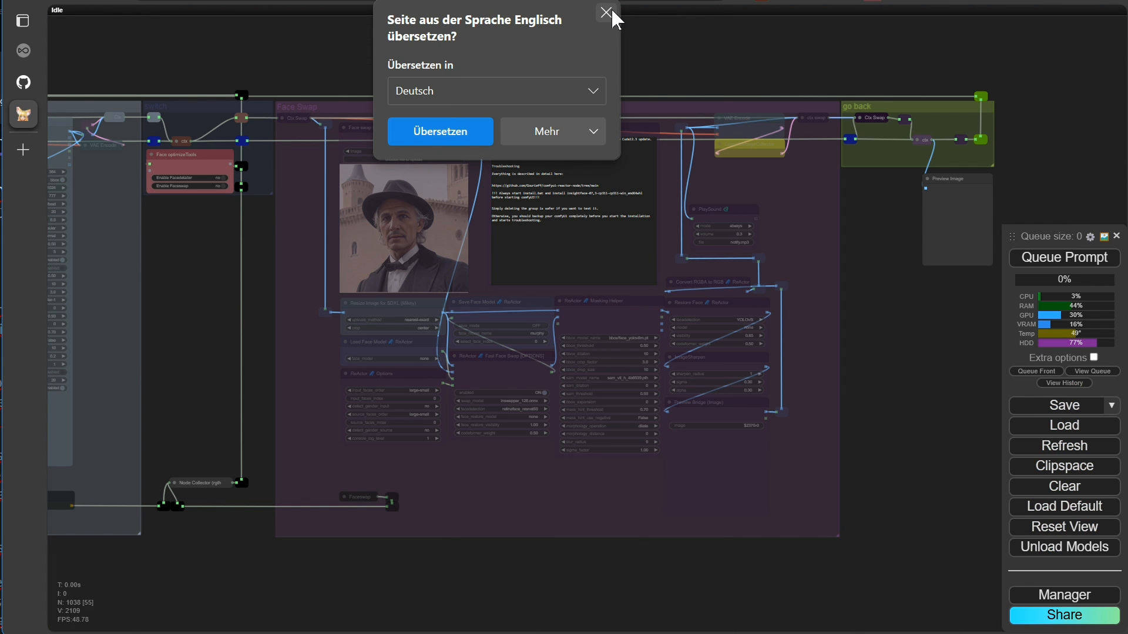
{"action": "left_click", "coordinate": [608, 11]}
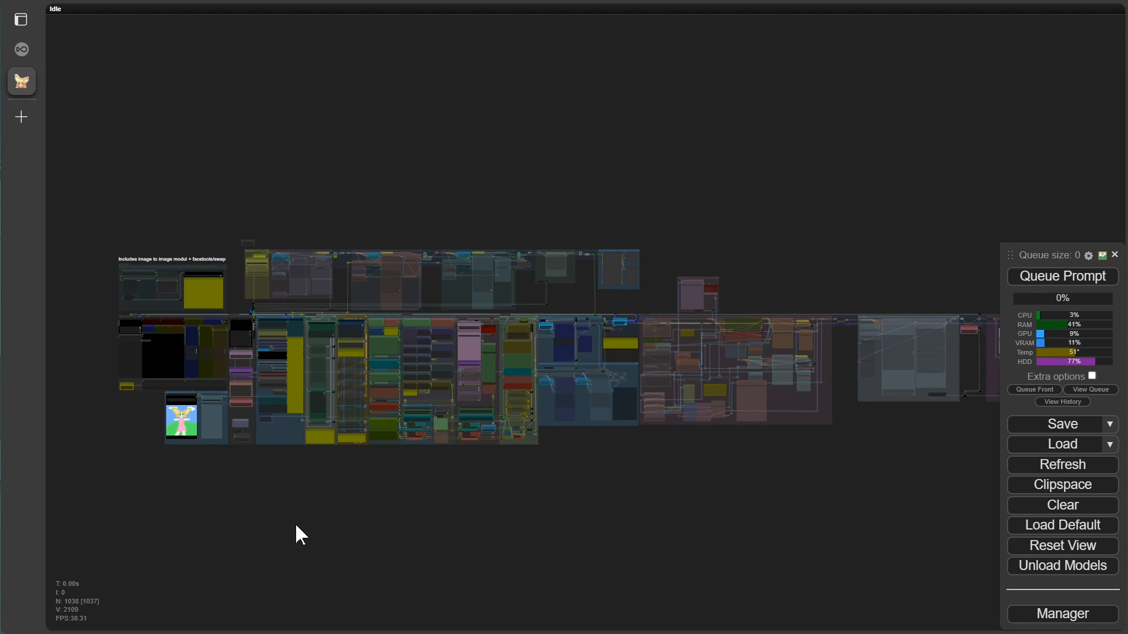
Step: Set the dimensions of the SDXL Empty Latent Image node in Start Settings to 1344 x 768 (landscape)
{"action": "scroll", "coordinate": [295, 523], "scroll_direction": "up", "scroll_amount": 9}
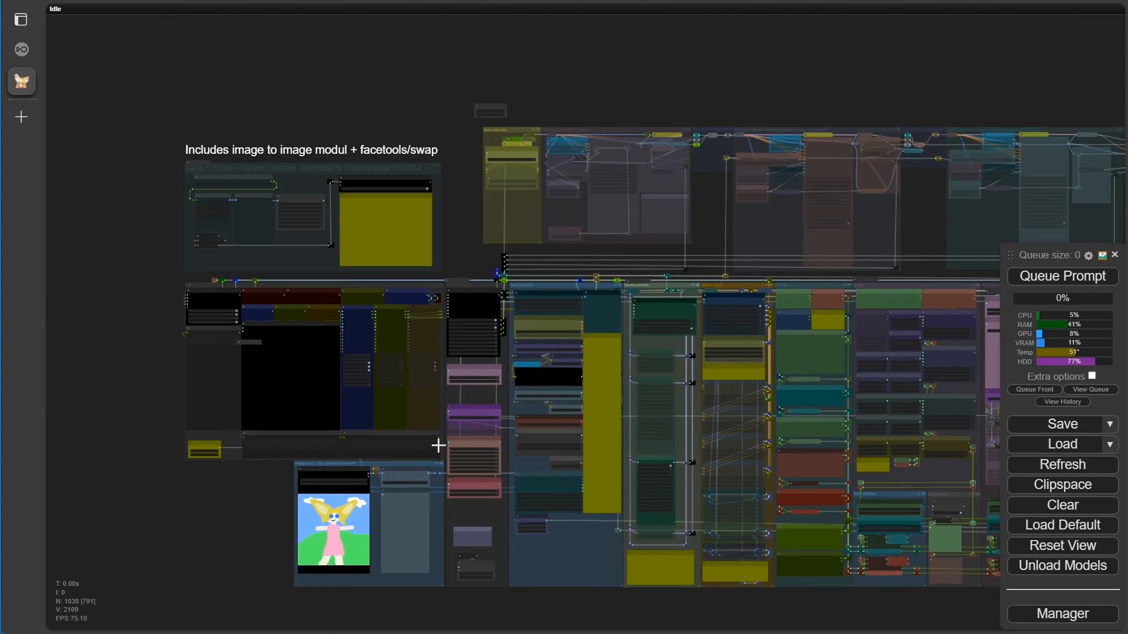
{"action": "scroll", "coordinate": [438, 446], "scroll_direction": "up", "scroll_amount": 8}
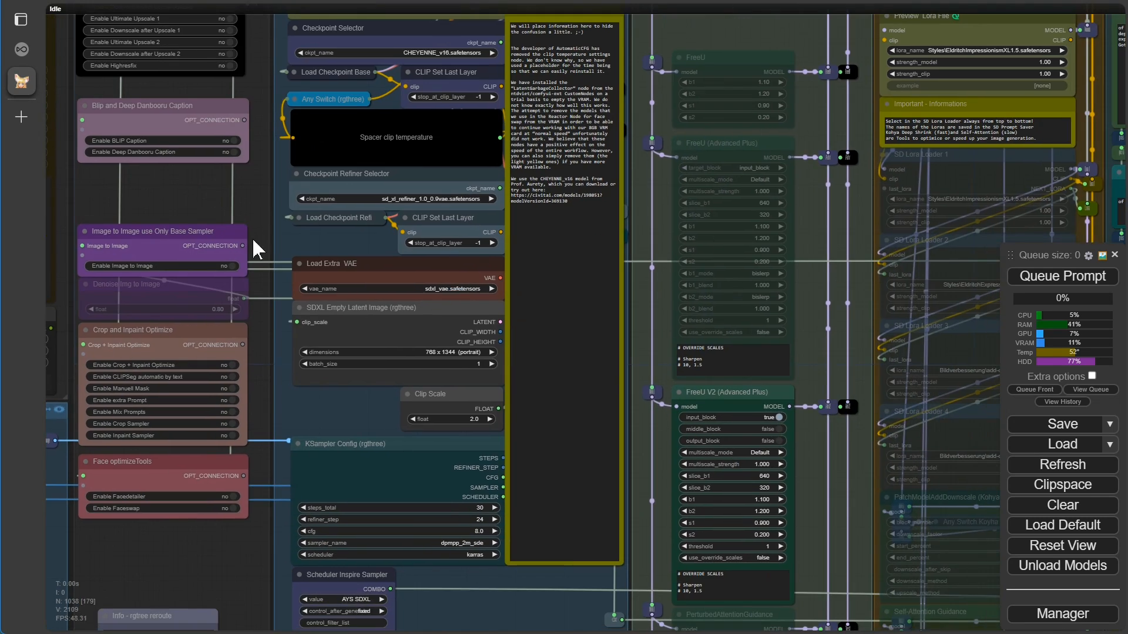
{"action": "scroll", "coordinate": [404, 375], "scroll_direction": "up", "scroll_amount": 8}
{"action": "left_click", "coordinate": [468, 323]}
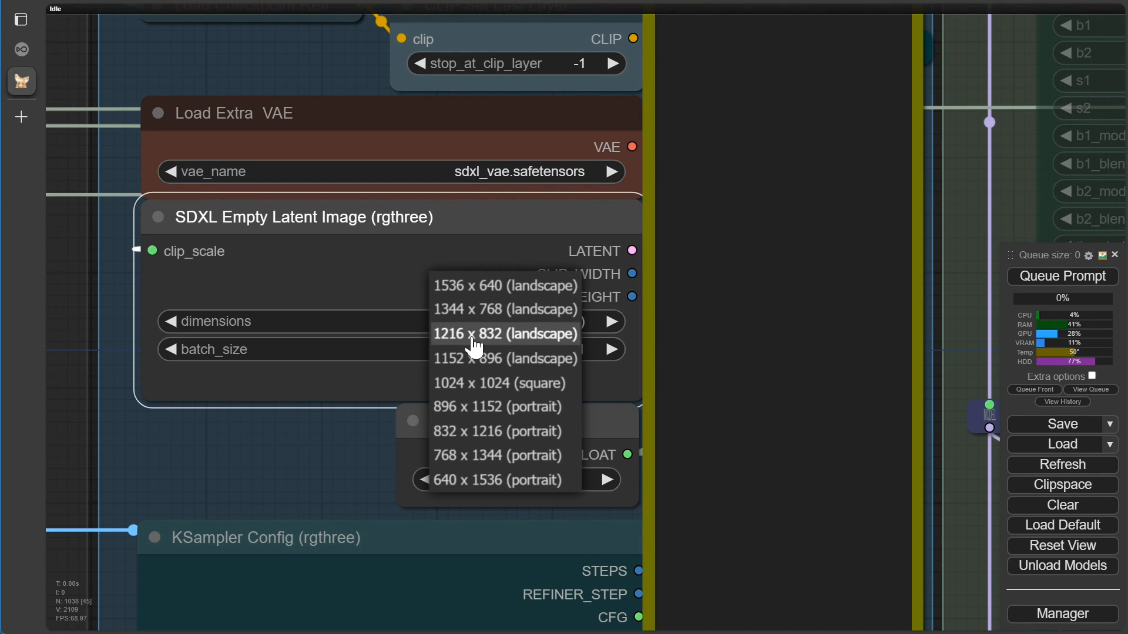
{"action": "left_click", "coordinate": [473, 309]}
Step: Enable SD Lora Loader 1 in the Fast Muter node of the Lora + Tools group
{"action": "scroll", "coordinate": [474, 298], "scroll_direction": "down", "scroll_amount": 10}
{"action": "left_click_drag", "start_coordinate": [347, 192], "coordinate": [226, 590]}
{"action": "scroll", "coordinate": [293, 457], "scroll_direction": "up", "scroll_amount": 8}
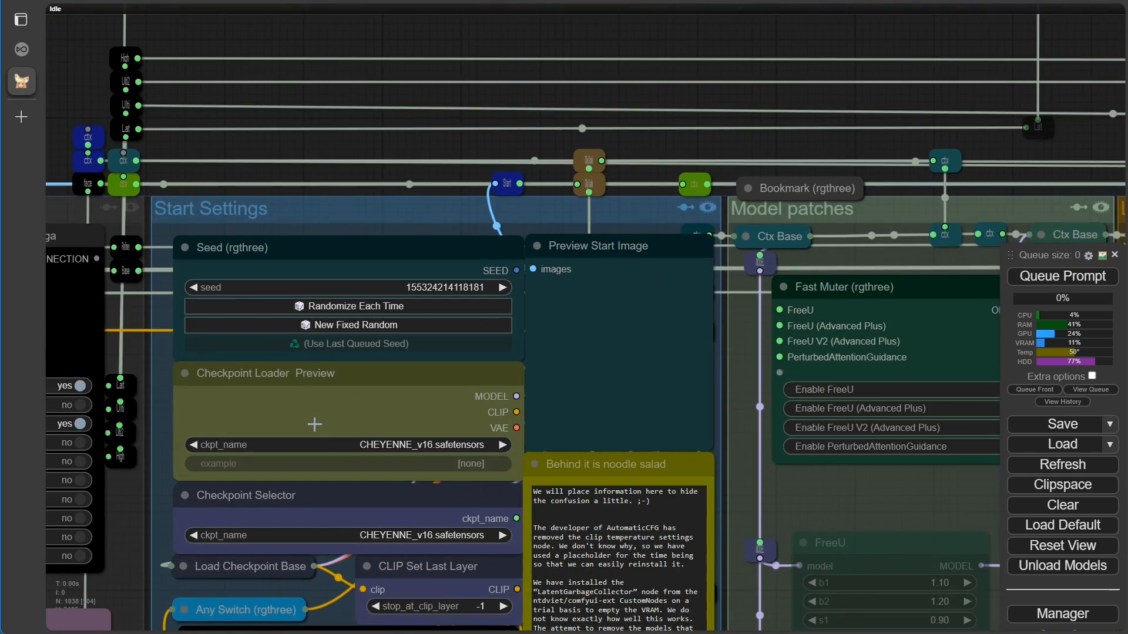
{"action": "scroll", "coordinate": [698, 343], "scroll_direction": "down", "scroll_amount": 6}
{"action": "left_click_drag", "start_coordinate": [951, 156], "coordinate": [300, 59]}
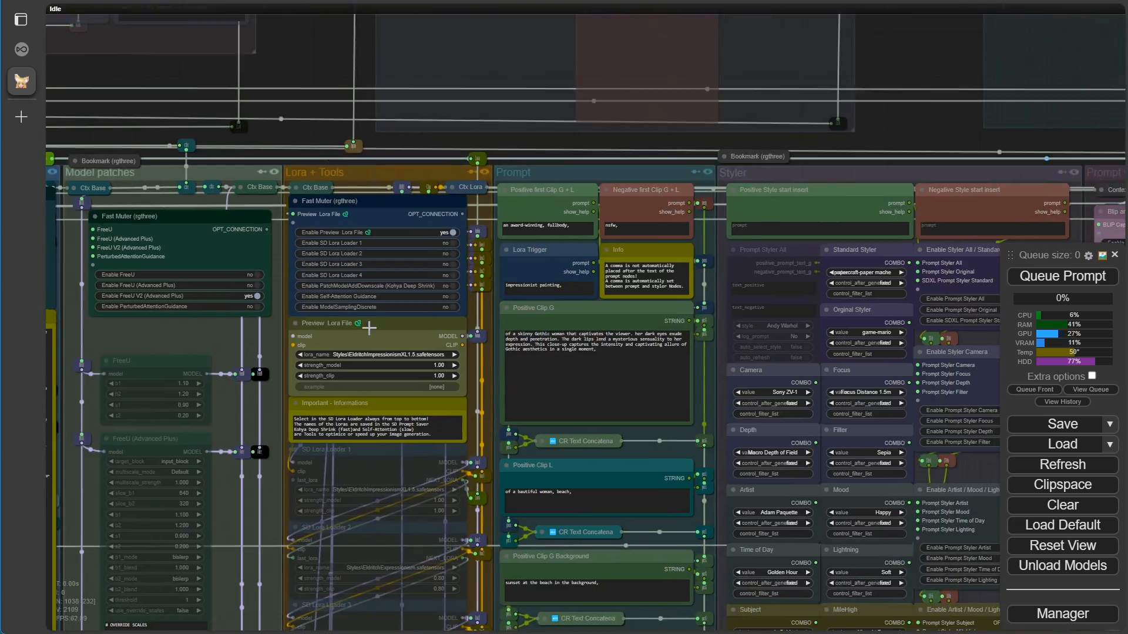
{"action": "scroll", "coordinate": [369, 327], "scroll_direction": "up", "scroll_amount": 6}
{"action": "left_click", "coordinate": [519, 180]}
{"action": "left_click_drag", "start_coordinate": [584, 503], "coordinate": [549, 274]}
Step: Delete "fullbody," from the Positive first Clip G + L prompt so that it reads "an award-winning,"
{"action": "left_click_drag", "start_coordinate": [909, 193], "coordinate": [858, 576]}
{"action": "scroll", "coordinate": [646, 276], "scroll_direction": "up", "scroll_amount": 3}
{"action": "left_click", "coordinate": [677, 283]}
{"action": "key", "text": "BackSpace"}
{"action": "key", "text": "BackSpace"}
{"action": "key", "text": "BackSpace"}
{"action": "key", "text": "BackSpace"}
{"action": "key", "text": "BackSpace"}
{"action": "key", "text": "BackSpace"}
{"action": "key", "text": "BackSpace"}
{"action": "key", "text": "BackSpace"}
{"action": "key", "text": "BackSpace"}
{"action": "key", "text": "BackSpace"}
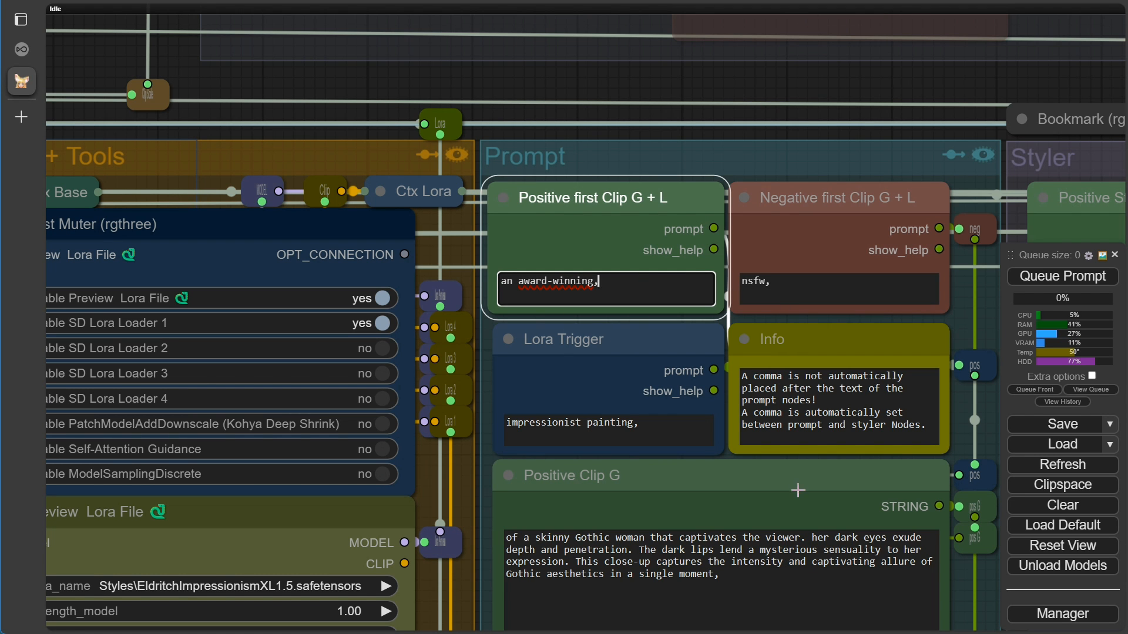
Step: Remove "beach" from the end of the Positive Clip L prompt, keeping only the description of the woman
{"action": "left_click_drag", "start_coordinate": [968, 611], "coordinate": [881, 7]}
{"action": "left_click", "coordinate": [556, 336]}
{"action": "key", "text": "BackSpace"}
{"action": "key", "text": "BackSpace"}
{"action": "key", "text": "BackSpace"}
{"action": "key", "text": "BackSpace"}
{"action": "key", "text": "BackSpace"}
{"action": "key", "text": "BackSpace"}
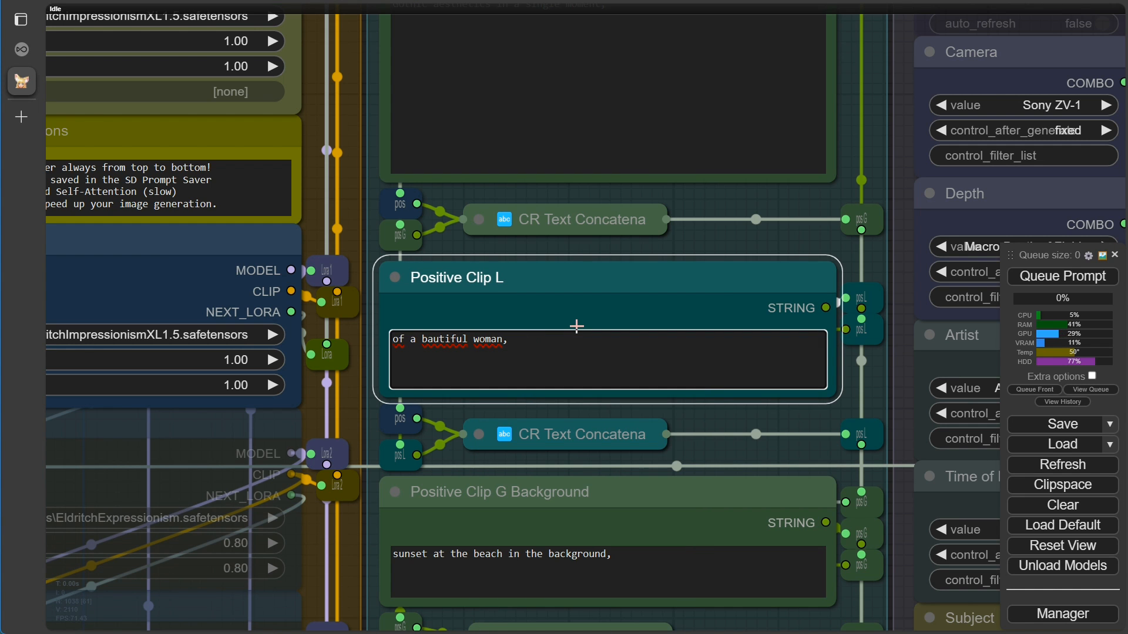
Step: Remove "at the beach" from the Positive Clip G Background prompt so that it reads "sunset in the background,"
{"action": "left_click", "coordinate": [508, 556]}
{"action": "key", "text": "ctrl+shift+Left"}
{"action": "key", "text": "ctrl+shift+Left"}
{"action": "key", "text": "ctrl+shift+Left"}
{"action": "key", "text": "BackSpace"}
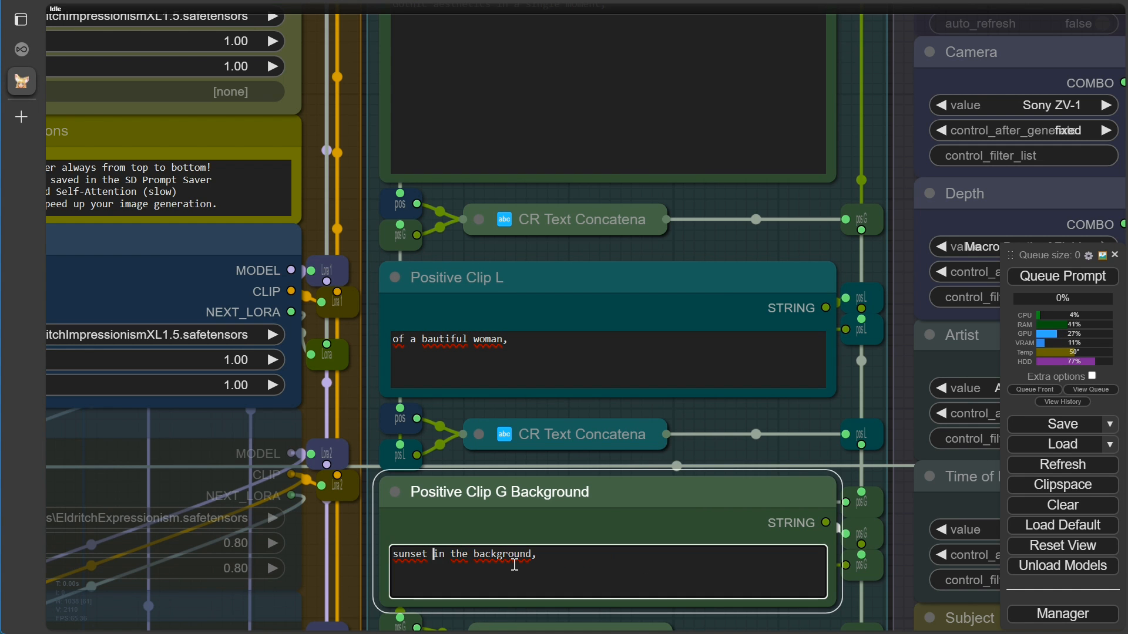
Step: Queue the prompt to start the image generation and move the floating queue panel higher over the canvas
{"action": "scroll", "coordinate": [646, 433], "scroll_direction": "down", "scroll_amount": 3}
{"action": "left_click", "coordinate": [1034, 277]}
{"action": "left_click_drag", "start_coordinate": [1018, 265], "coordinate": [992, 121]}
{"action": "scroll", "coordinate": [805, 411], "scroll_direction": "down", "scroll_amount": 5}
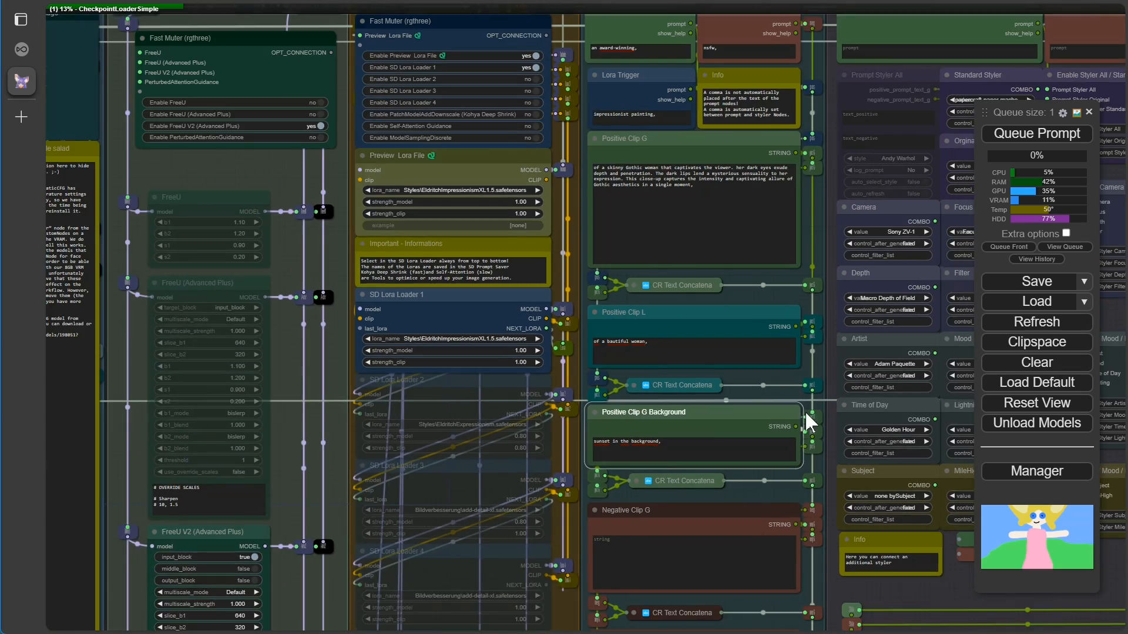
{"action": "left_click_drag", "start_coordinate": [906, 181], "coordinate": [103, 207]}
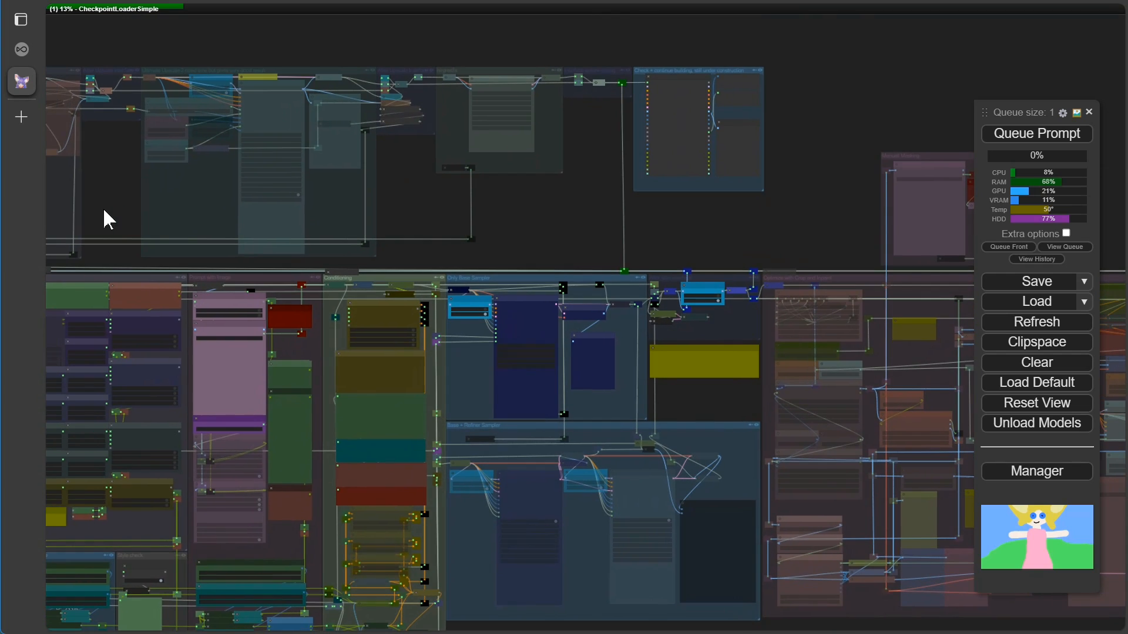
Step: Examine the Only Base Sampler preview during generation and the finished image in the Image Comparer
{"action": "scroll", "coordinate": [510, 405], "scroll_direction": "up", "scroll_amount": 8}
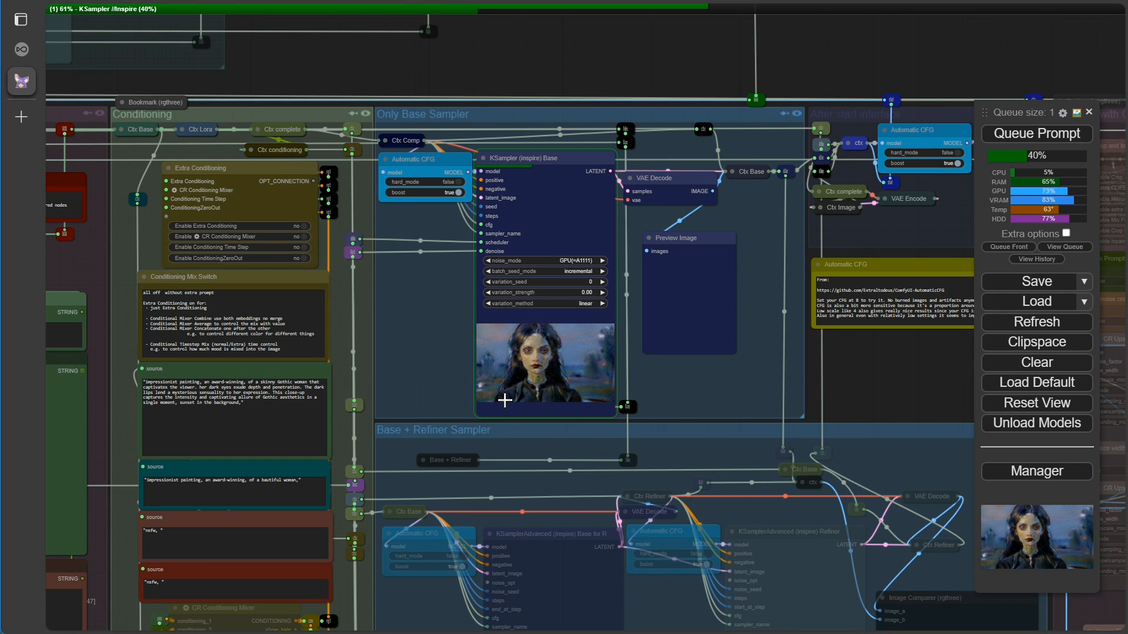
{"action": "scroll", "coordinate": [500, 399], "scroll_direction": "up", "scroll_amount": 10}
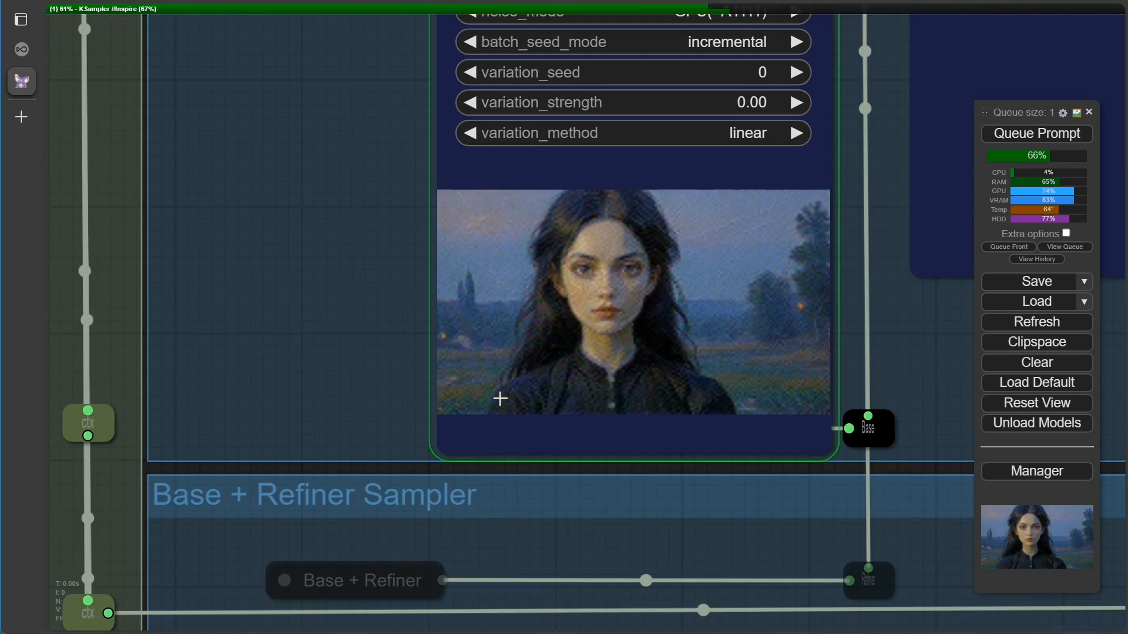
{"action": "scroll", "coordinate": [500, 399], "scroll_direction": "down", "scroll_amount": 15}
{"action": "key", "text": "1"}
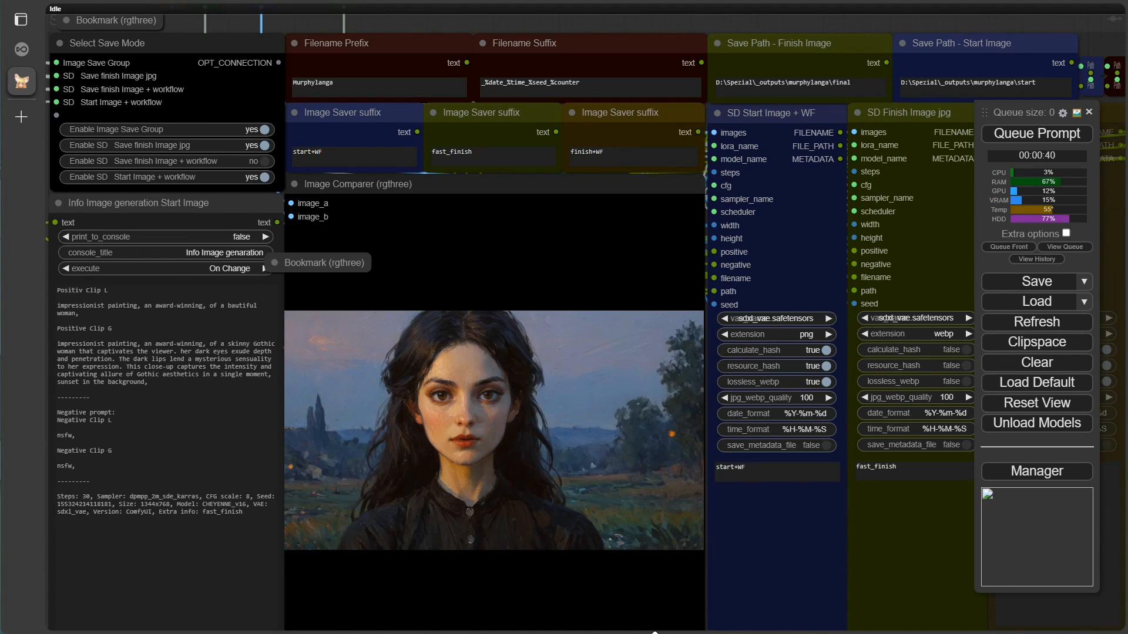
Step: Select lady_burg_02.png as the source image in the Load Image node of the Image Input group
{"action": "scroll", "coordinate": [732, 564], "scroll_direction": "down", "scroll_amount": 8}
{"action": "left_click_drag", "start_coordinate": [340, 536], "coordinate": [121, 126]}
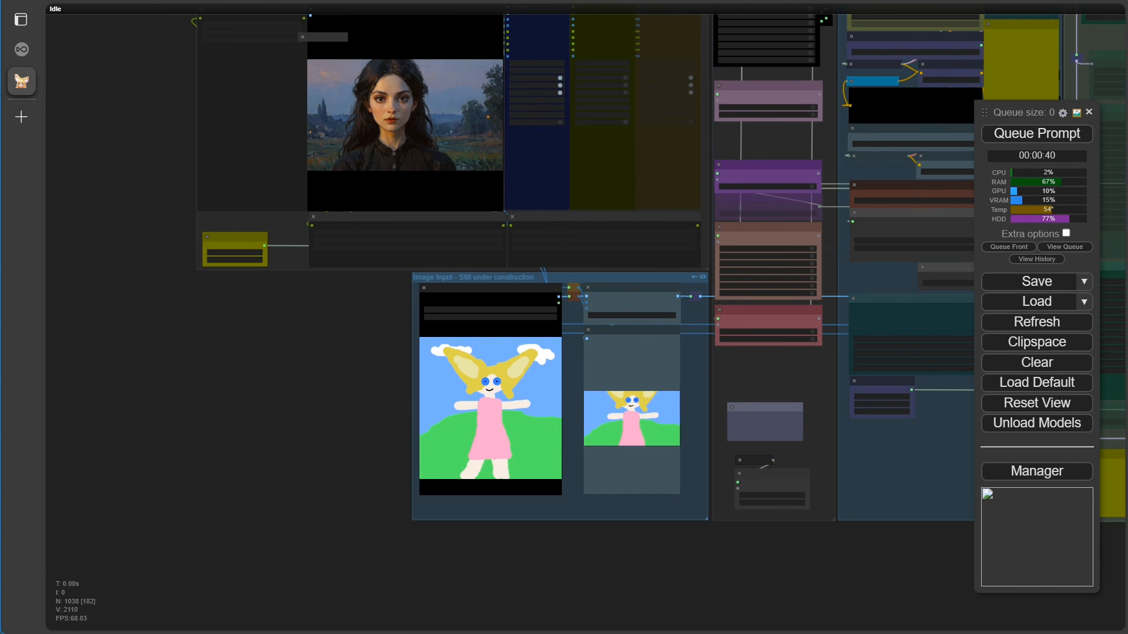
{"action": "left_click_drag", "start_coordinate": [1056, 550], "coordinate": [492, 419]}
{"action": "scroll", "coordinate": [810, 577], "scroll_direction": "right", "scroll_amount": 5}
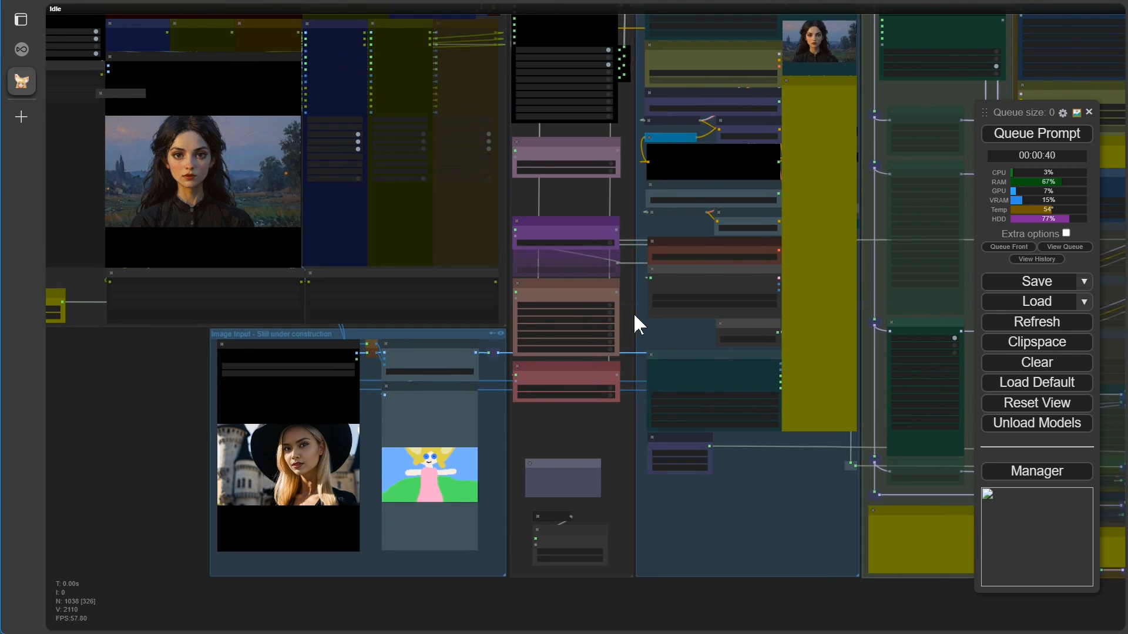
Step: Enable Image to Image for the Only Base Sampler and set its denoise float to 0.5
{"action": "scroll", "coordinate": [633, 313], "scroll_direction": "up", "scroll_amount": 10}
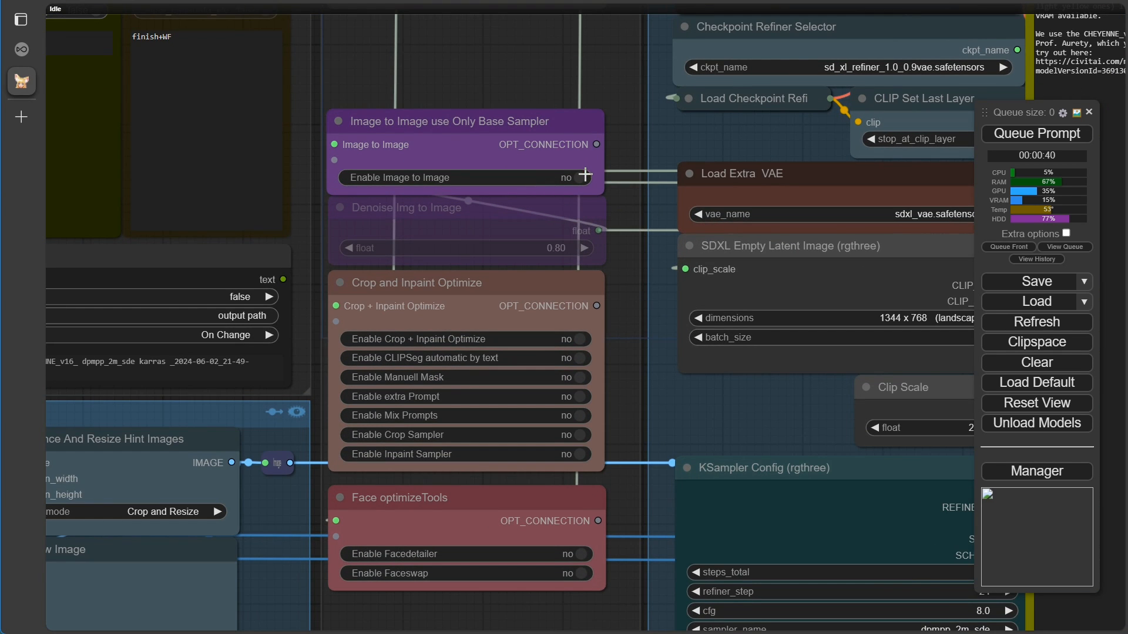
{"action": "left_click", "coordinate": [585, 175]}
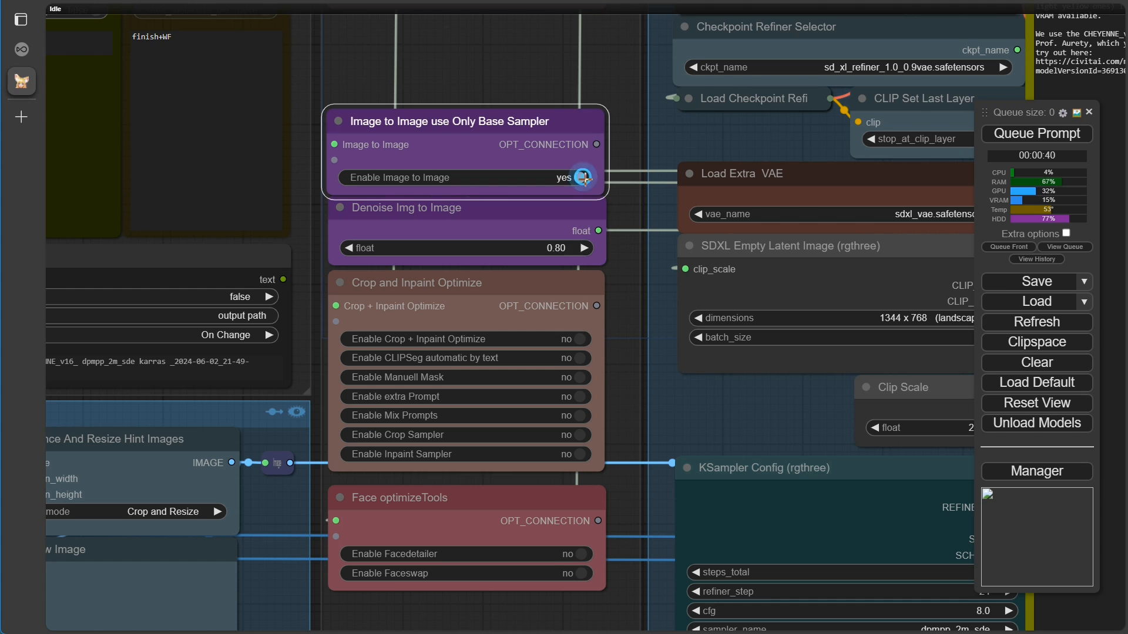
{"action": "left_click", "coordinate": [555, 249]}
{"action": "type", "text": ".5"}
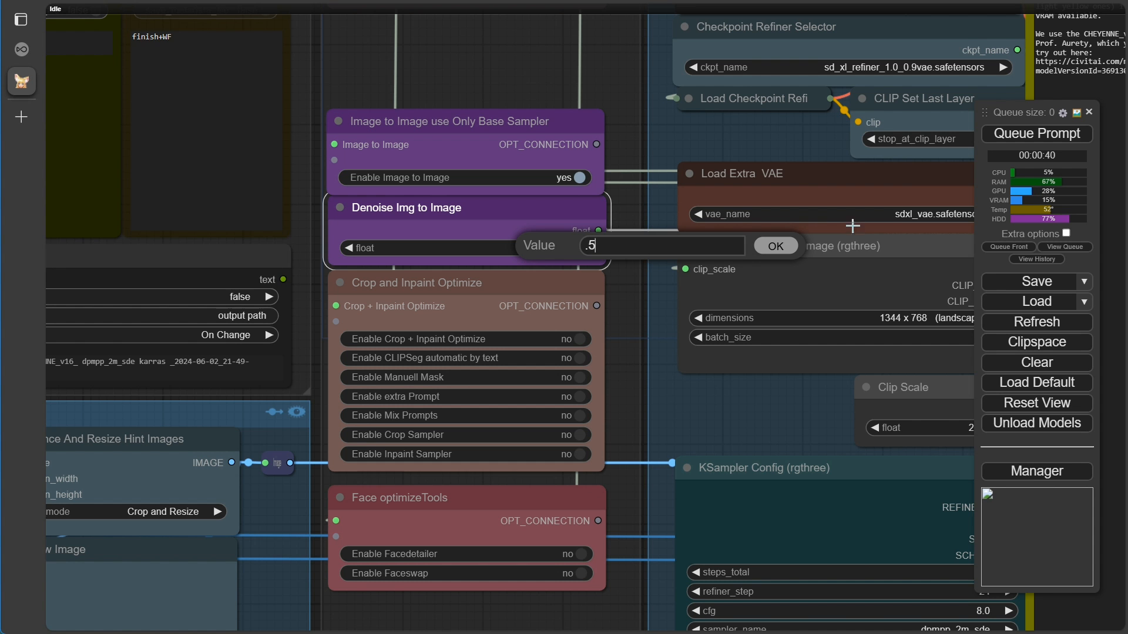
{"action": "left_click", "coordinate": [775, 246]}
Step: Queue the image-to-image prompt and follow the preview in the KSampler node of the Only Base Sampler group
{"action": "scroll", "coordinate": [674, 403], "scroll_direction": "down", "scroll_amount": 6}
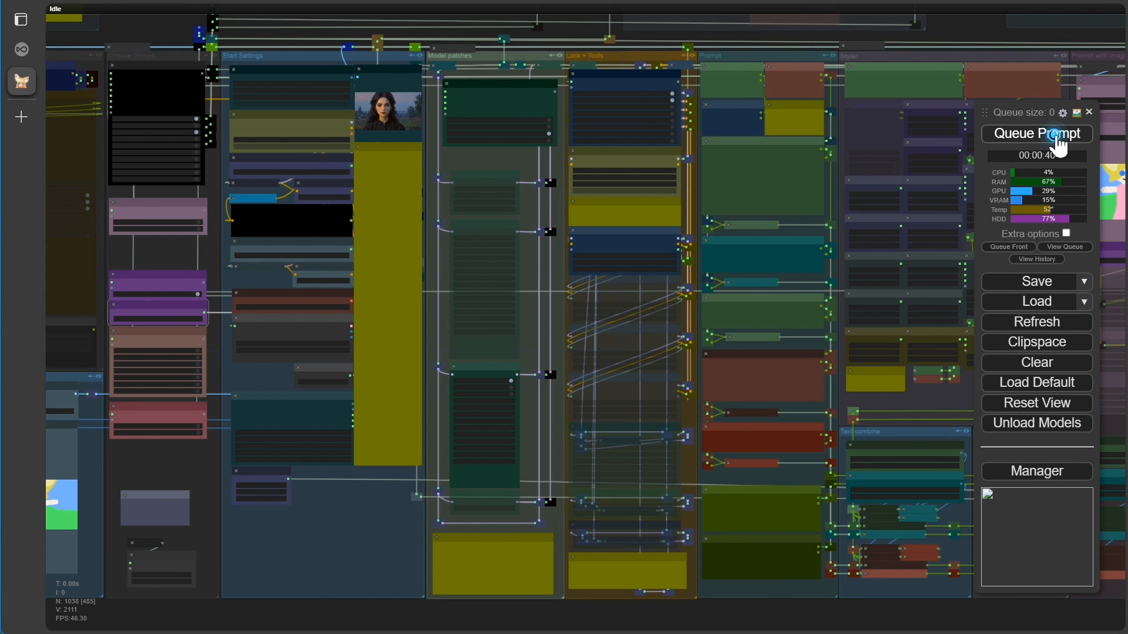
{"action": "left_click", "coordinate": [1056, 141]}
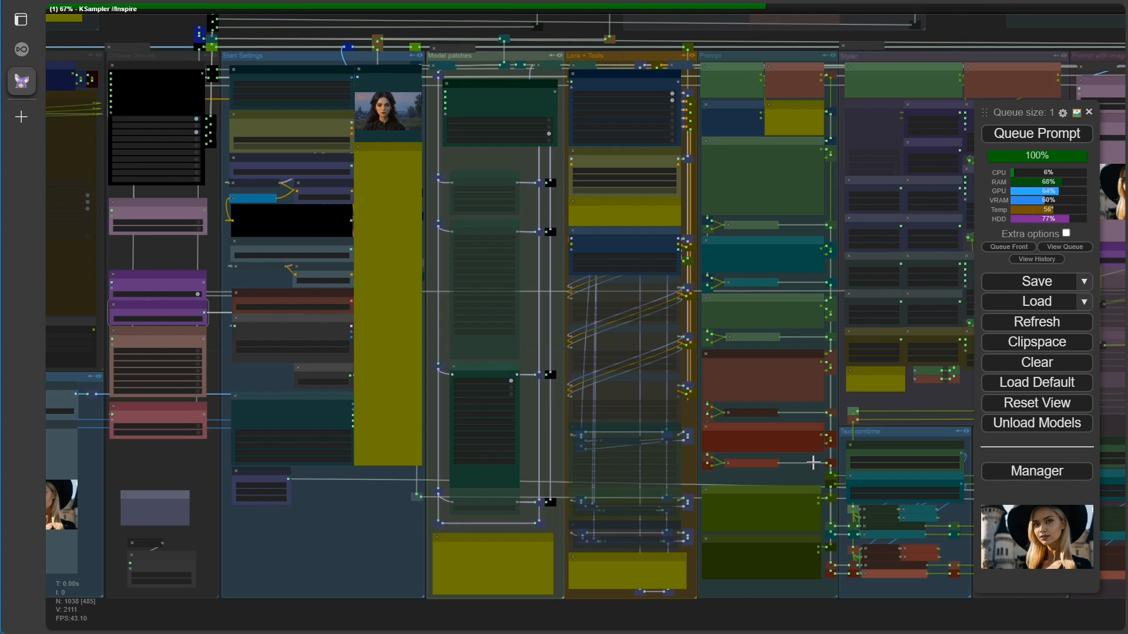
{"action": "scroll", "coordinate": [880, 608], "scroll_direction": "down", "scroll_amount": 1}
{"action": "scroll", "coordinate": [580, 593], "scroll_direction": "down", "scroll_amount": 2}
{"action": "scroll", "coordinate": [607, 360], "scroll_direction": "up", "scroll_amount": 3}
{"action": "scroll", "coordinate": [668, 285], "scroll_direction": "up", "scroll_amount": 3}
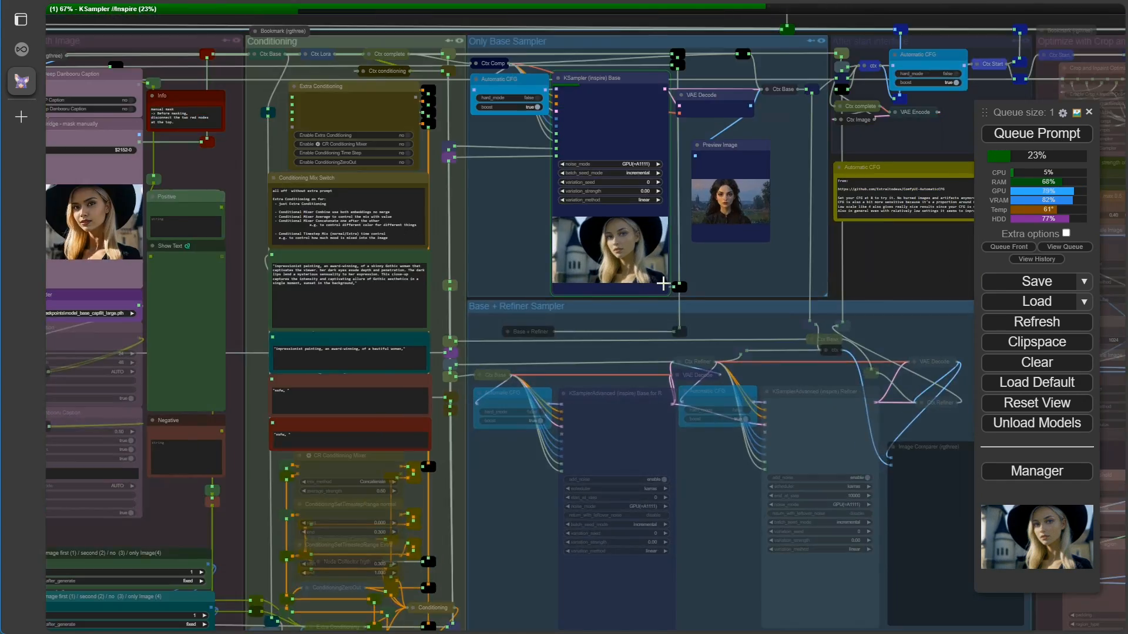
{"action": "scroll", "coordinate": [823, 279], "scroll_direction": "up", "scroll_amount": 2}
{"action": "scroll", "coordinate": [881, 268], "scroll_direction": "down", "scroll_amount": 5}
{"action": "scroll", "coordinate": [911, 322], "scroll_direction": "up", "scroll_amount": 3}
{"action": "scroll", "coordinate": [770, 377], "scroll_direction": "up", "scroll_amount": 2}
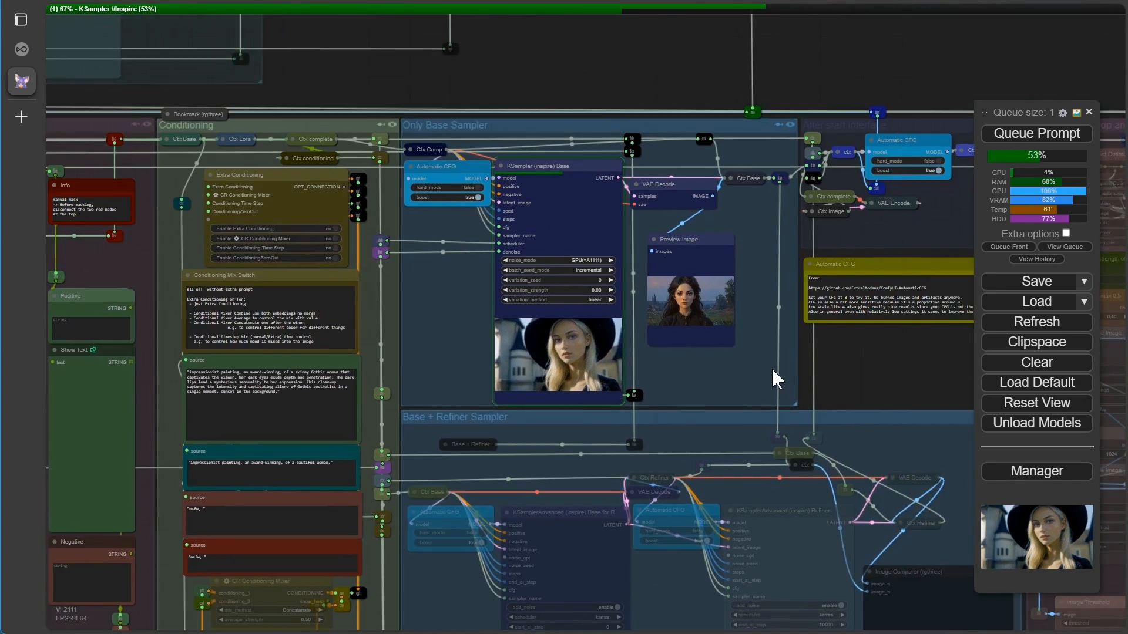
Step: Inspect the image-to-image result up close in the Image Comparer
{"action": "scroll", "coordinate": [729, 325], "scroll_direction": "up", "scroll_amount": 6}
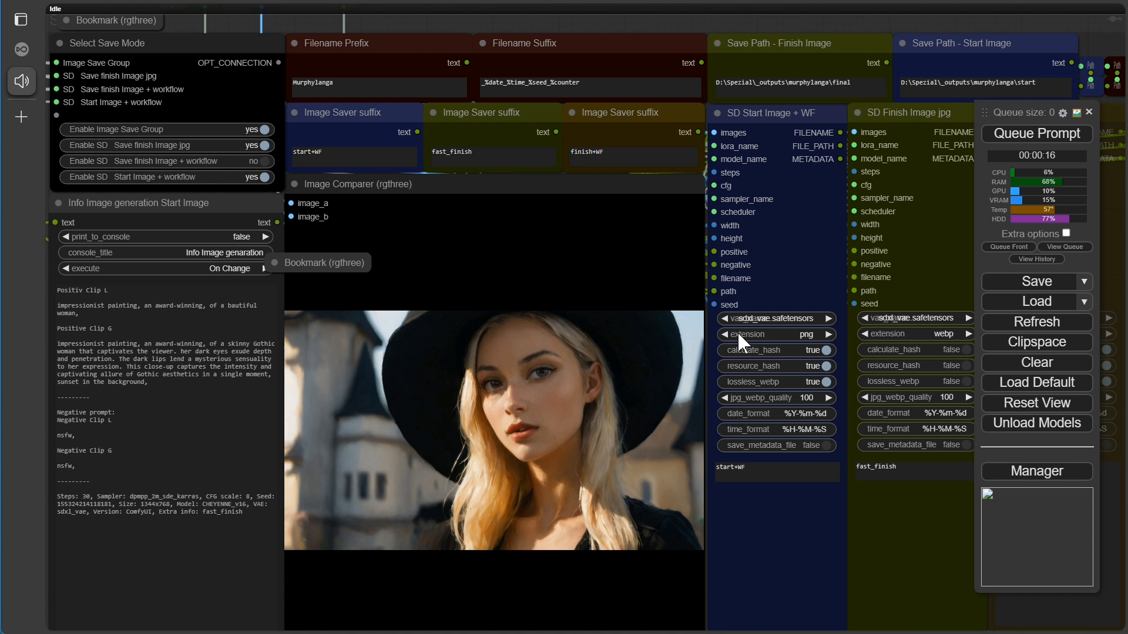
{"action": "scroll", "coordinate": [675, 511], "scroll_direction": "up", "scroll_amount": 5}
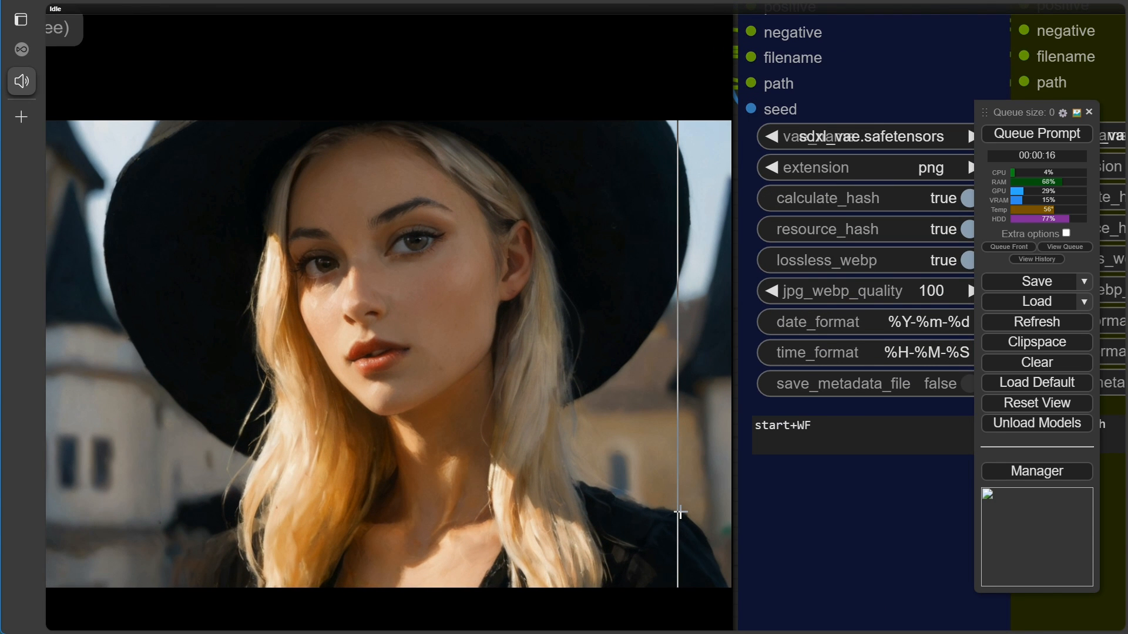
{"action": "scroll", "coordinate": [680, 512], "scroll_direction": "up", "scroll_amount": 2}
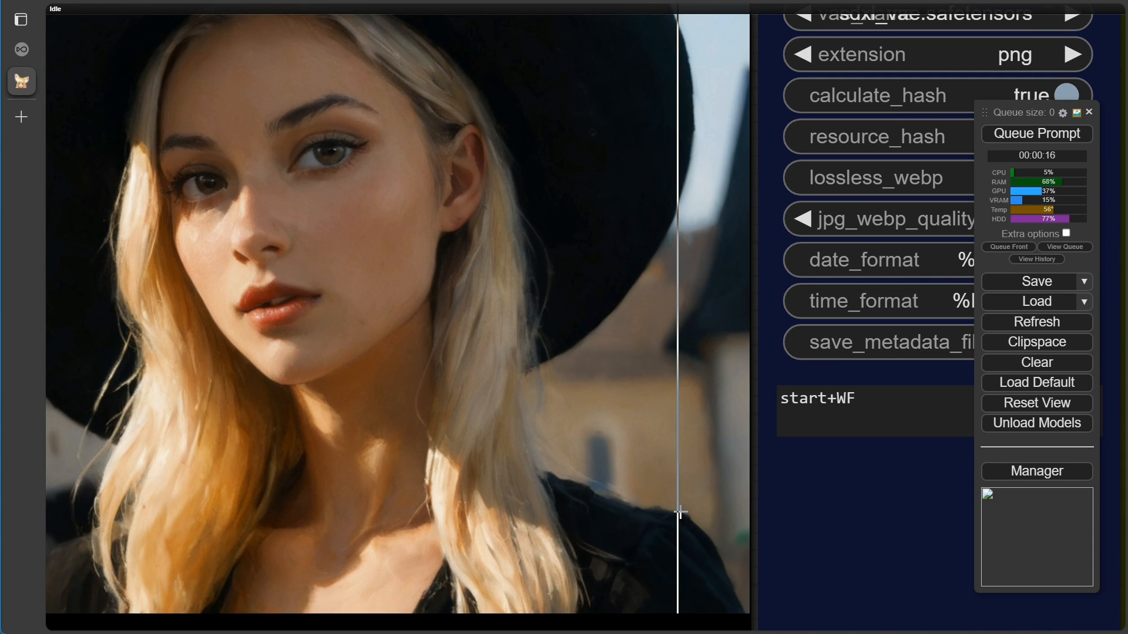
{"action": "scroll", "coordinate": [680, 512], "scroll_direction": "down", "scroll_amount": 5}
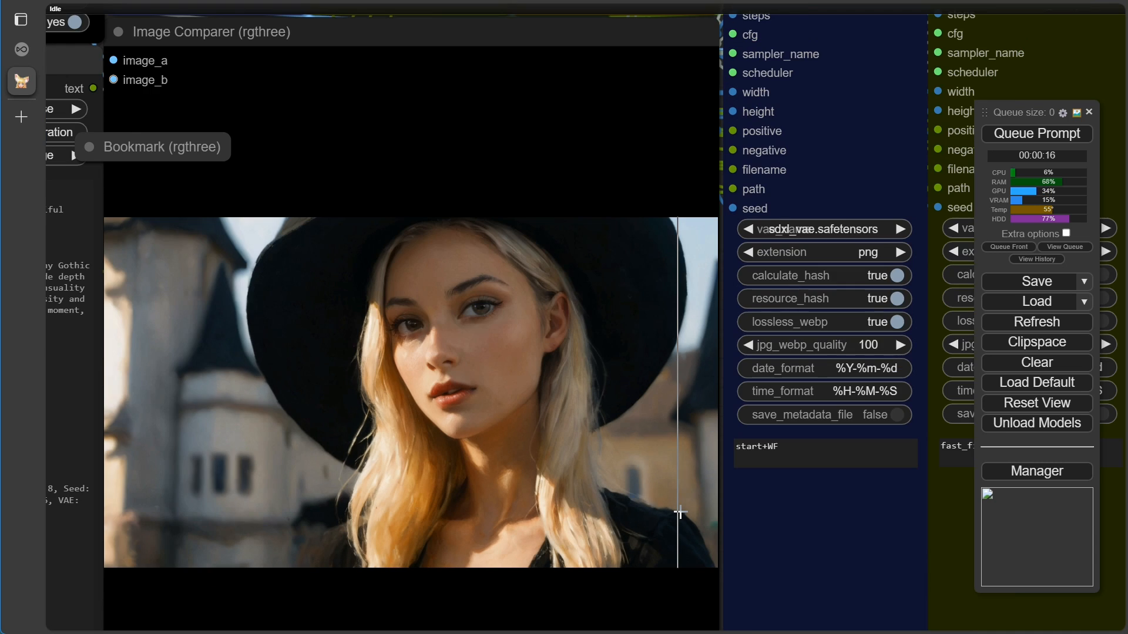
{"action": "scroll", "coordinate": [680, 507], "scroll_direction": "down", "scroll_amount": 12}
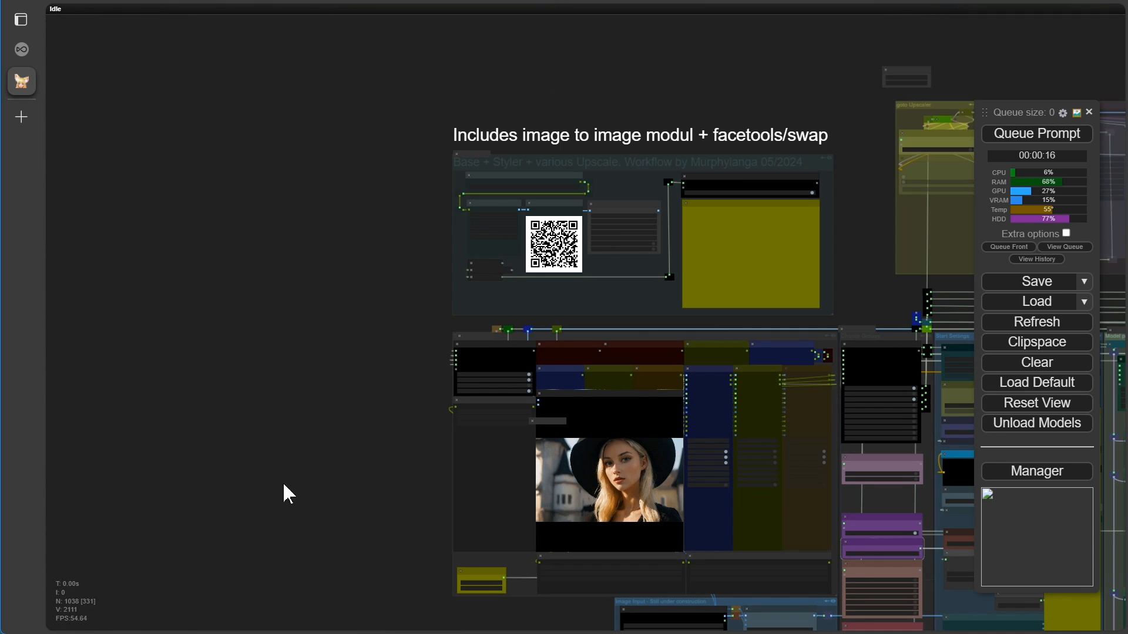
Step: Raise the Denoise Img to Image float to 0.60
{"action": "left_click_drag", "start_coordinate": [284, 485], "coordinate": [148, 219]}
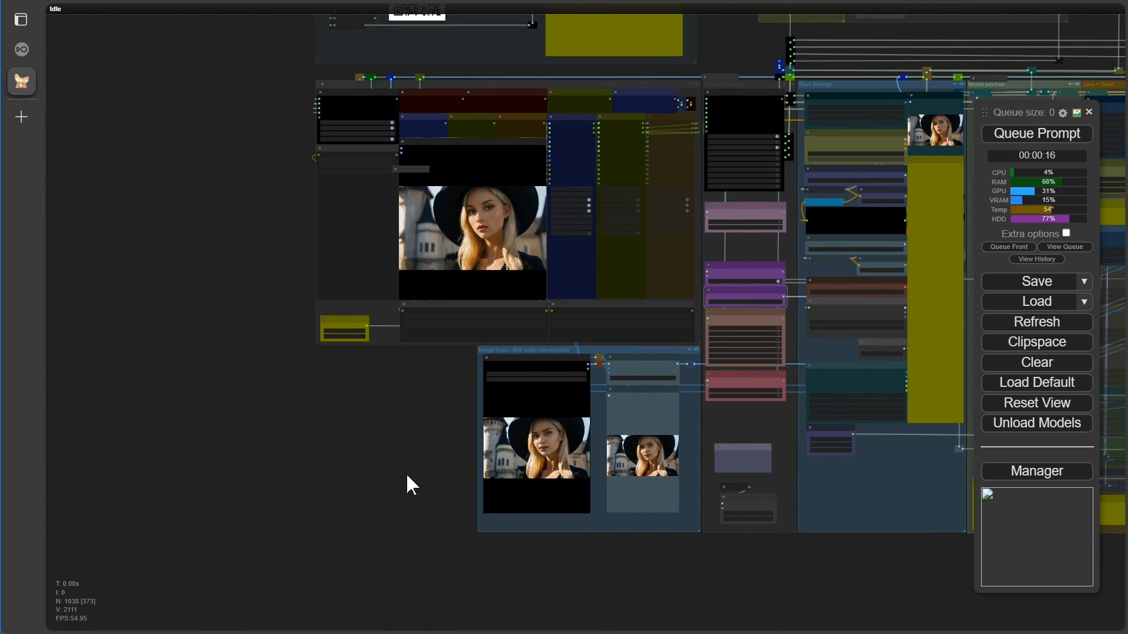
{"action": "scroll", "coordinate": [406, 473], "scroll_direction": "up", "scroll_amount": 6}
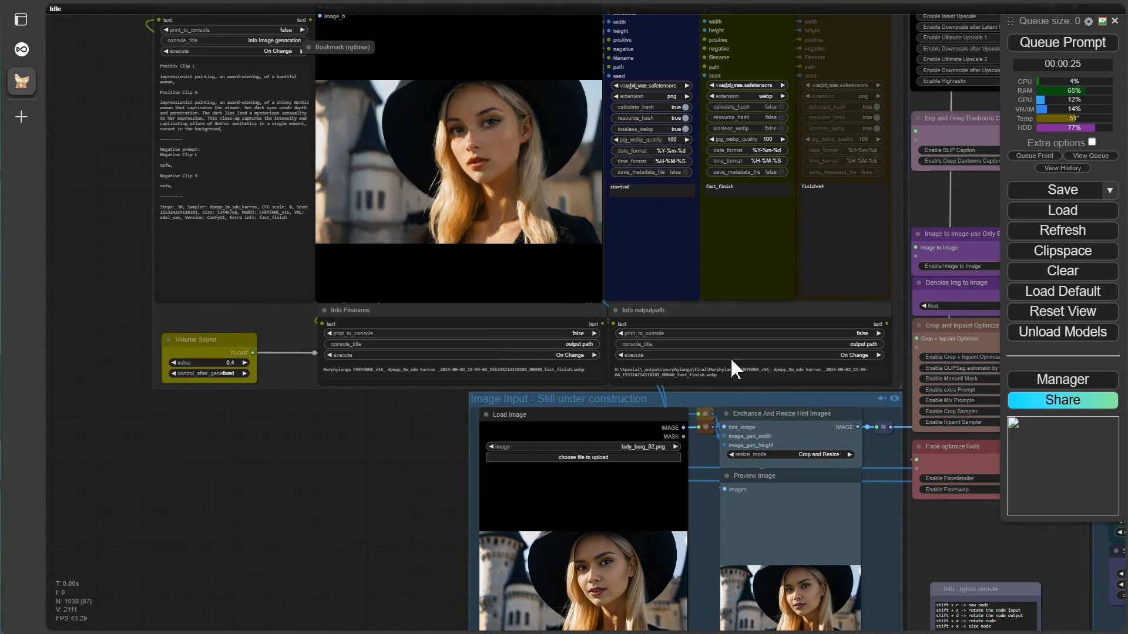
{"action": "scroll", "coordinate": [312, 484], "scroll_direction": "down", "scroll_amount": 2}
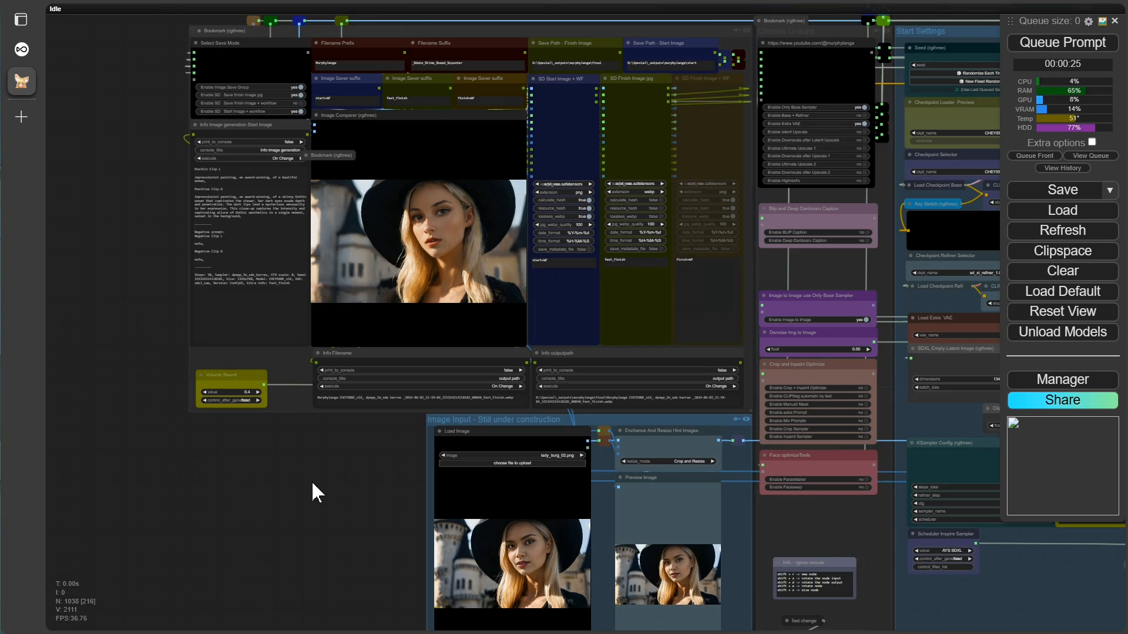
{"action": "left_click_drag", "start_coordinate": [724, 516], "coordinate": [356, 484]}
{"action": "scroll", "coordinate": [422, 488], "scroll_direction": "up", "scroll_amount": 11}
{"action": "left_click_drag", "start_coordinate": [705, 177], "coordinate": [643, 424]}
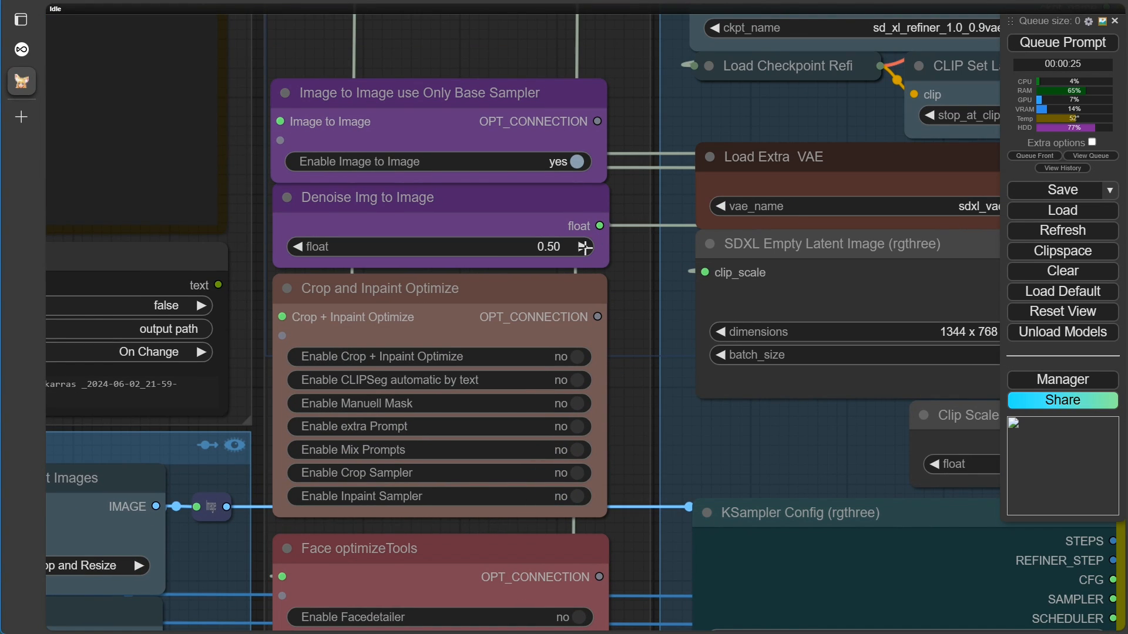
{"action": "left_click", "coordinate": [585, 247]}
{"action": "left_click", "coordinate": [585, 246]}
{"action": "left_click", "coordinate": [585, 247]}
{"action": "left_click", "coordinate": [585, 247]}
{"action": "left_click", "coordinate": [585, 247]}
{"action": "left_click", "coordinate": [586, 246]}
{"action": "left_click", "coordinate": [585, 247]}
{"action": "left_click", "coordinate": [586, 246]}
{"action": "left_click", "coordinate": [586, 247]}
{"action": "left_click", "coordinate": [585, 246]}
Step: Increase strength_model of SD Lora Loader 1 to 1.10, using the EldritchImpressionismXL1.5 Lora
{"action": "scroll", "coordinate": [584, 188], "scroll_direction": "down", "scroll_amount": 10}
{"action": "left_click_drag", "start_coordinate": [584, 188], "coordinate": [343, 272]}
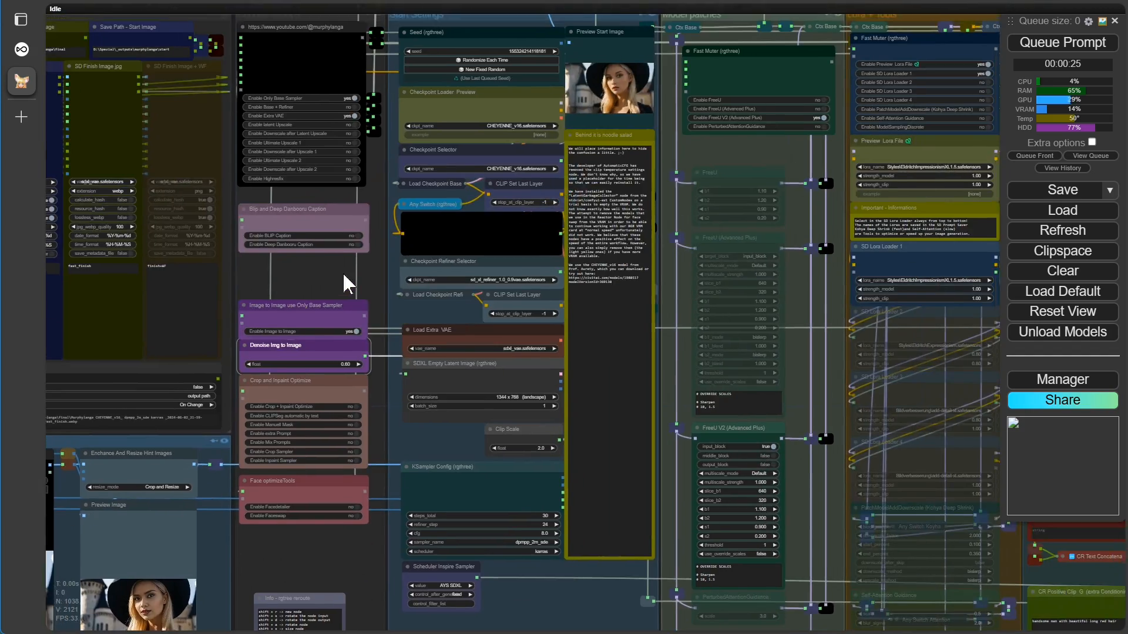
{"action": "scroll", "coordinate": [513, 287], "scroll_direction": "down", "scroll_amount": 5}
{"action": "scroll", "coordinate": [752, 218], "scroll_direction": "up", "scroll_amount": 15}
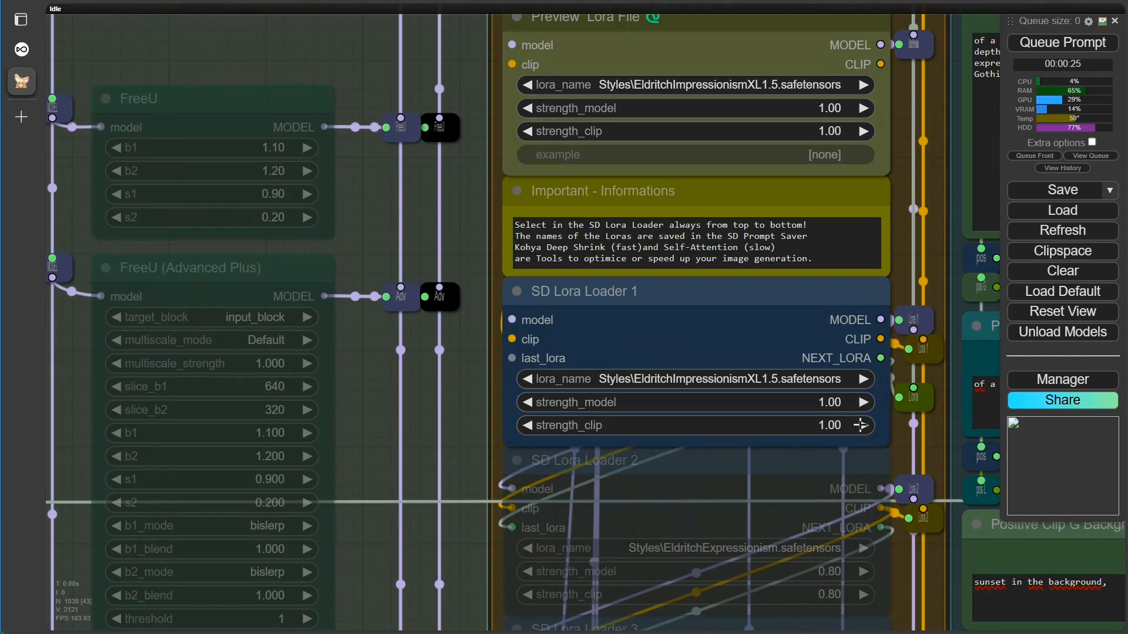
{"action": "left_click", "coordinate": [865, 403]}
{"action": "left_click", "coordinate": [864, 403]}
{"action": "left_click", "coordinate": [865, 403]}
{"action": "left_click", "coordinate": [865, 403]}
{"action": "left_click", "coordinate": [865, 403]}
{"action": "left_click", "coordinate": [865, 403]}
{"action": "left_click", "coordinate": [865, 403]}
{"action": "left_click", "coordinate": [865, 403]}
{"action": "left_click", "coordinate": [866, 403]}
{"action": "left_click", "coordinate": [866, 403]}
Step: Queue the prompt and check the sampler preview and the generated image in the Image Comparer
{"action": "left_click", "coordinate": [1052, 44]}
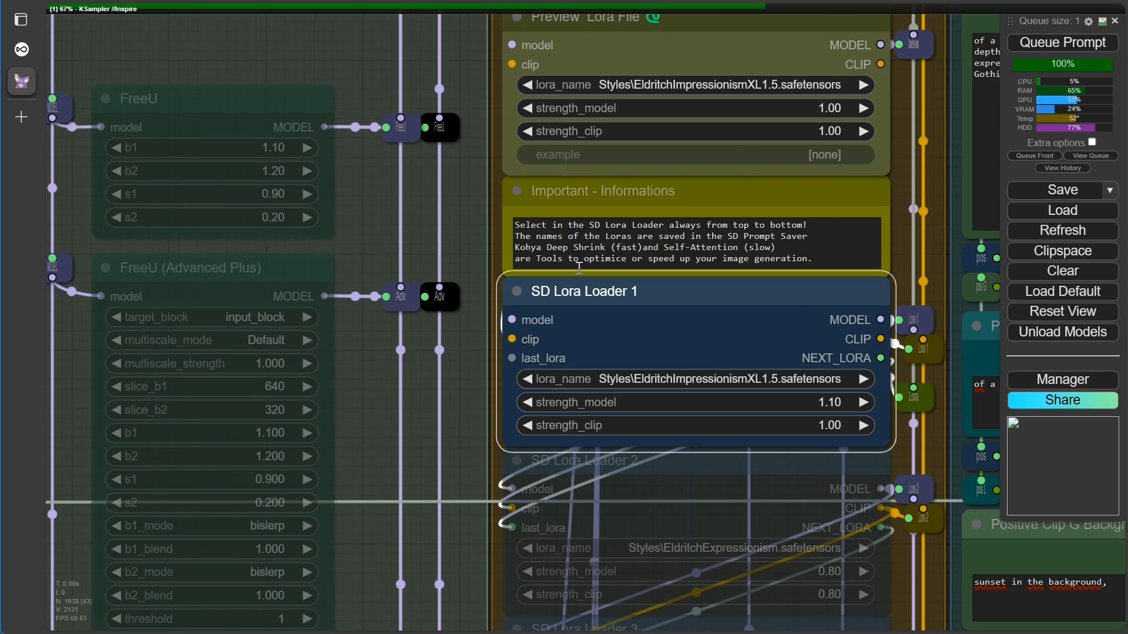
{"action": "scroll", "coordinate": [579, 268], "scroll_direction": "down", "scroll_amount": 20}
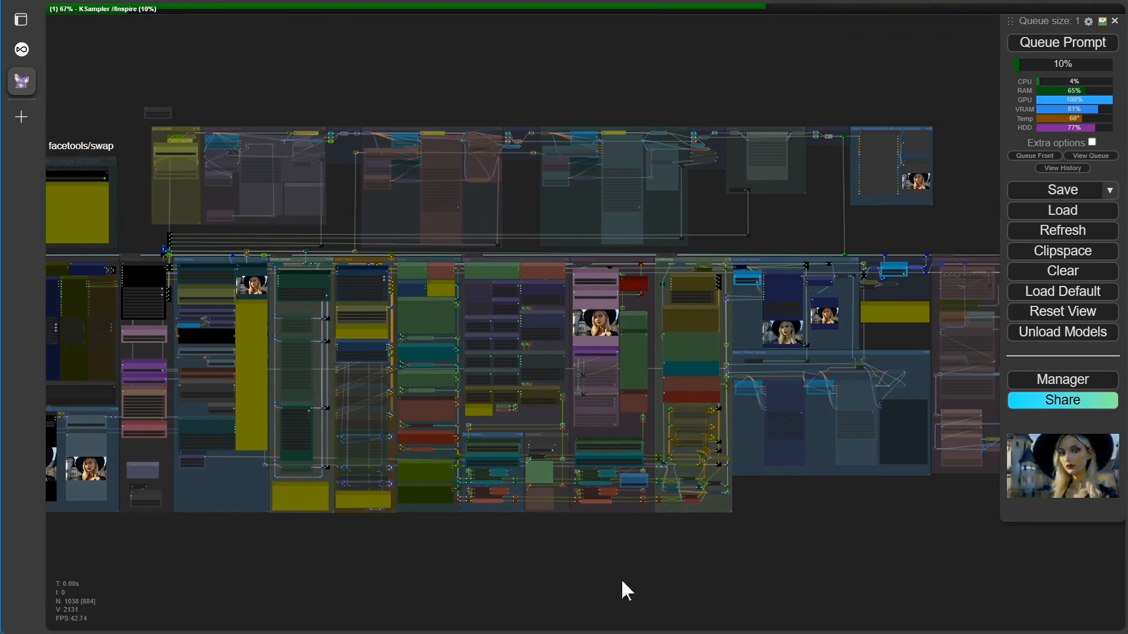
{"action": "scroll", "coordinate": [727, 353], "scroll_direction": "up", "scroll_amount": 10}
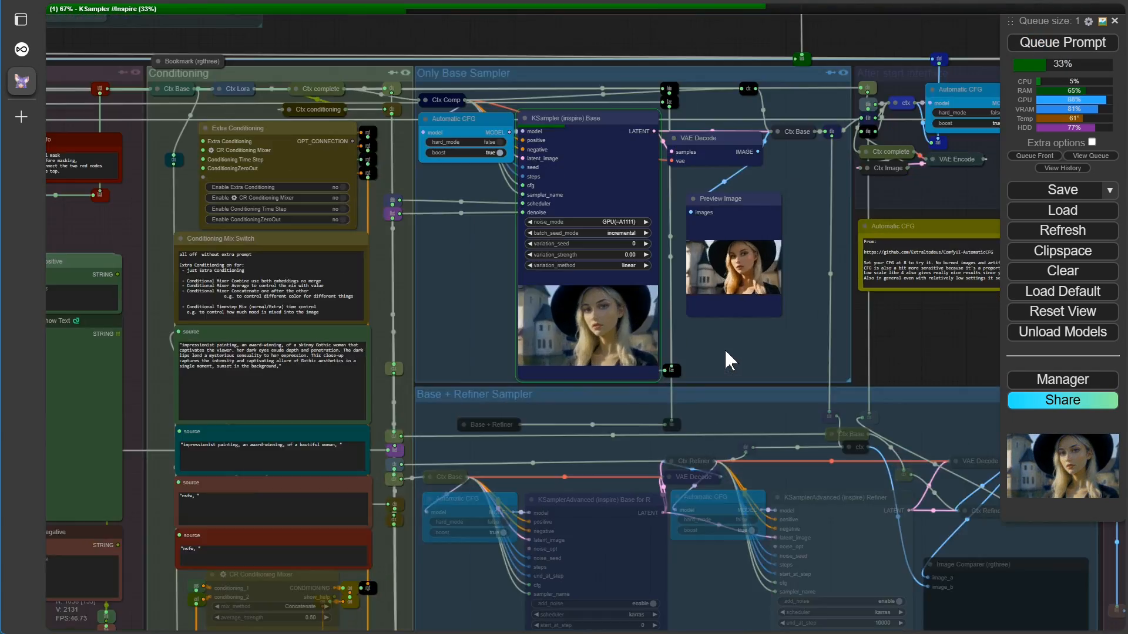
{"action": "scroll", "coordinate": [725, 348], "scroll_direction": "up", "scroll_amount": 4}
{"action": "scroll", "coordinate": [725, 344], "scroll_direction": "down", "scroll_amount": 4}
{"action": "key", "text": "2"}
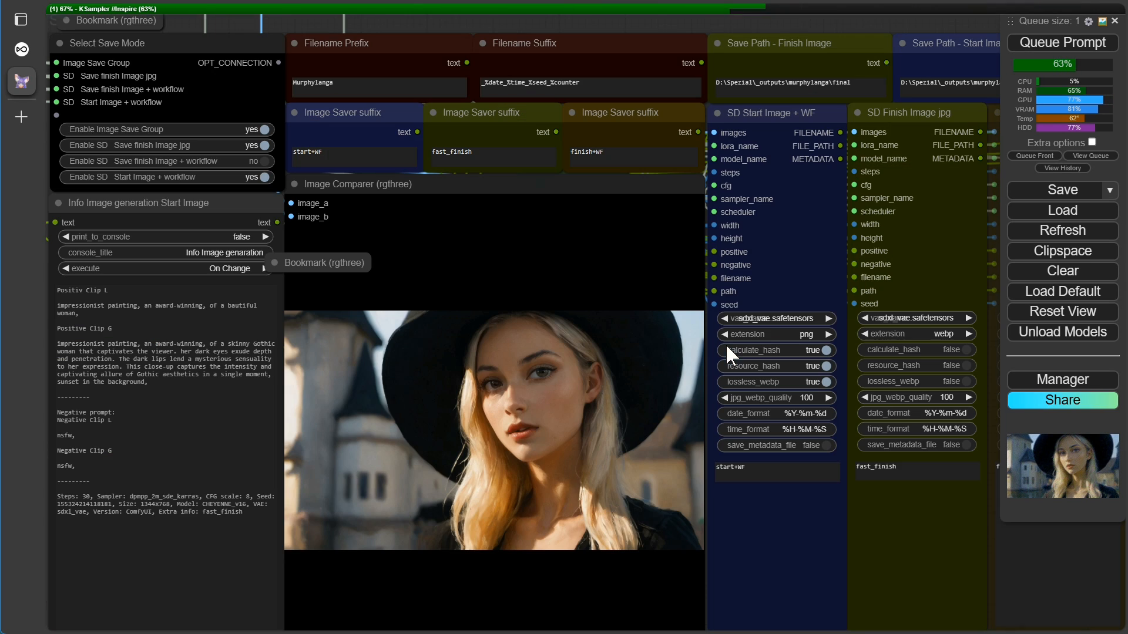
{"action": "scroll", "coordinate": [308, 499], "scroll_direction": "up", "scroll_amount": 3}
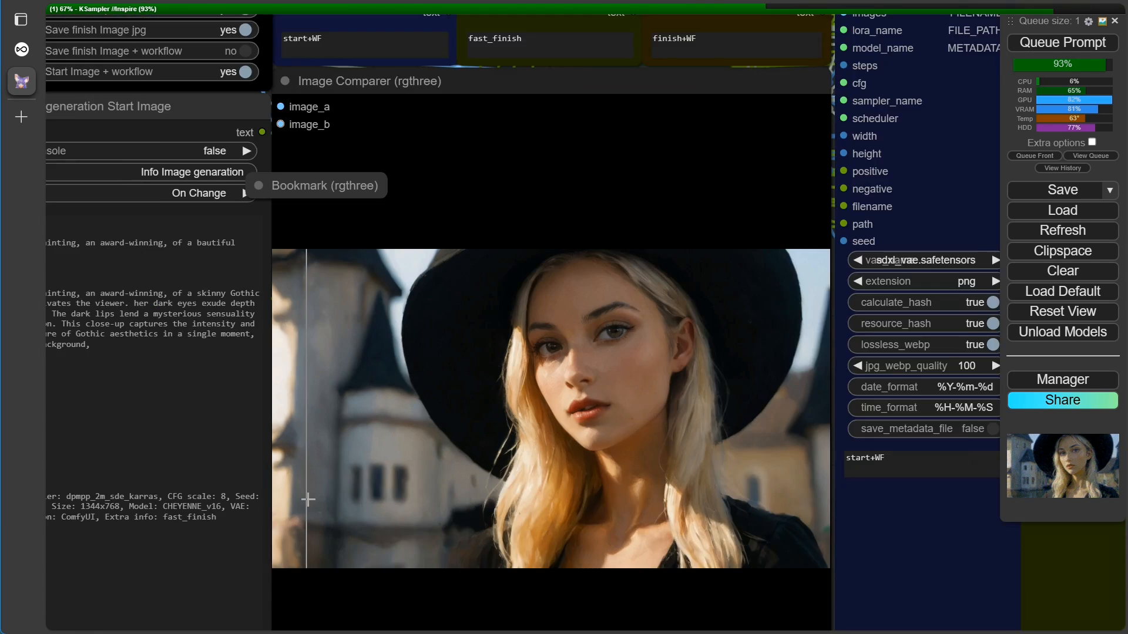
{"action": "scroll", "coordinate": [308, 499], "scroll_direction": "up", "scroll_amount": 3}
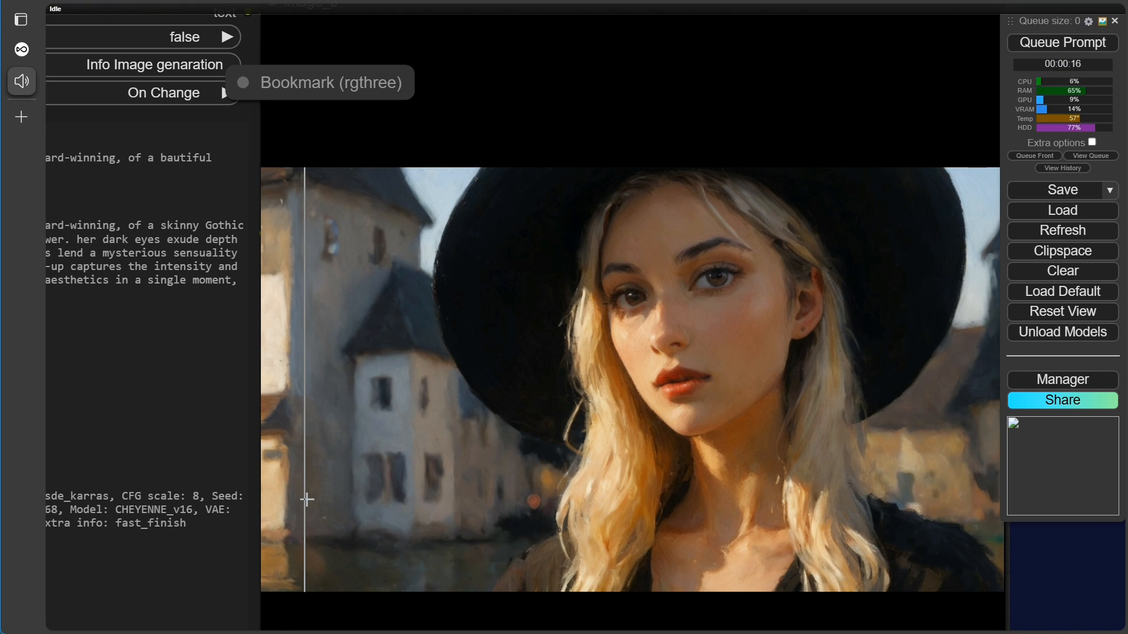
Step: Enable Faceswap in the Face optimizeTools node beside the Face Swap group
{"action": "scroll", "coordinate": [381, 466], "scroll_direction": "down", "scroll_amount": 9}
{"action": "left_click_drag", "start_coordinate": [103, 532], "coordinate": [47, 242]}
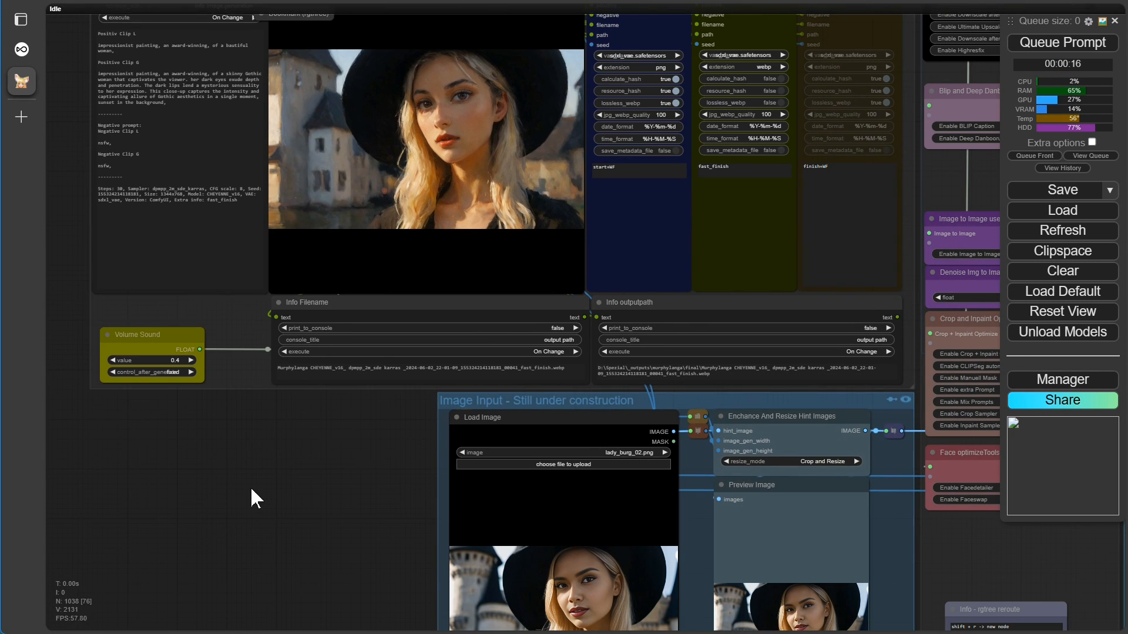
{"action": "scroll", "coordinate": [332, 483], "scroll_direction": "down", "scroll_amount": 6}
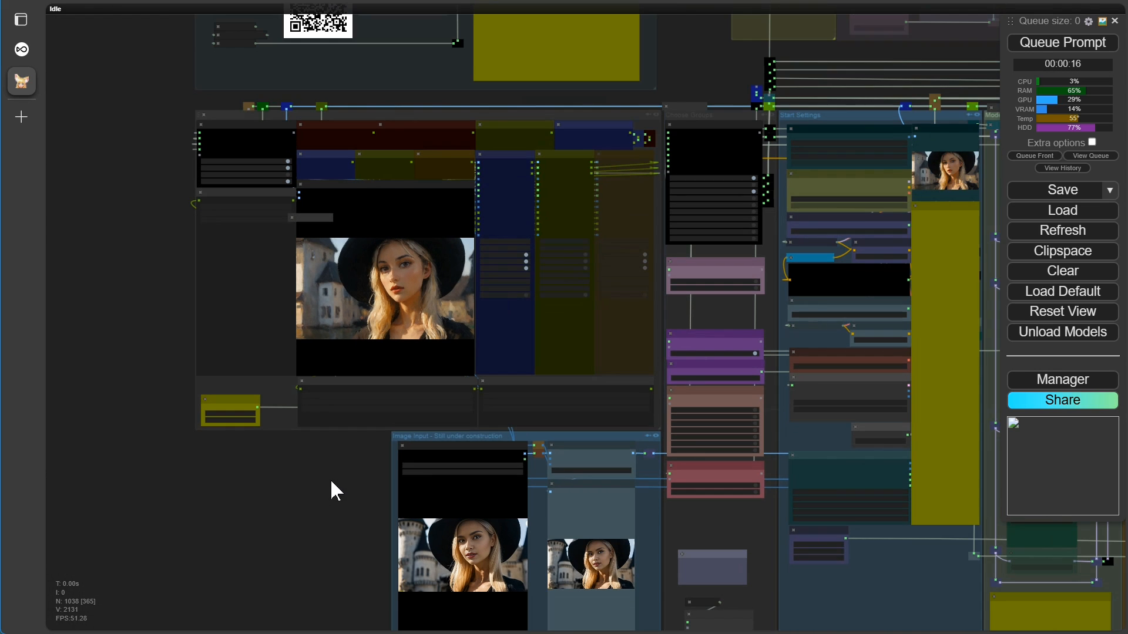
{"action": "scroll", "coordinate": [348, 475], "scroll_direction": "down", "scroll_amount": 2}
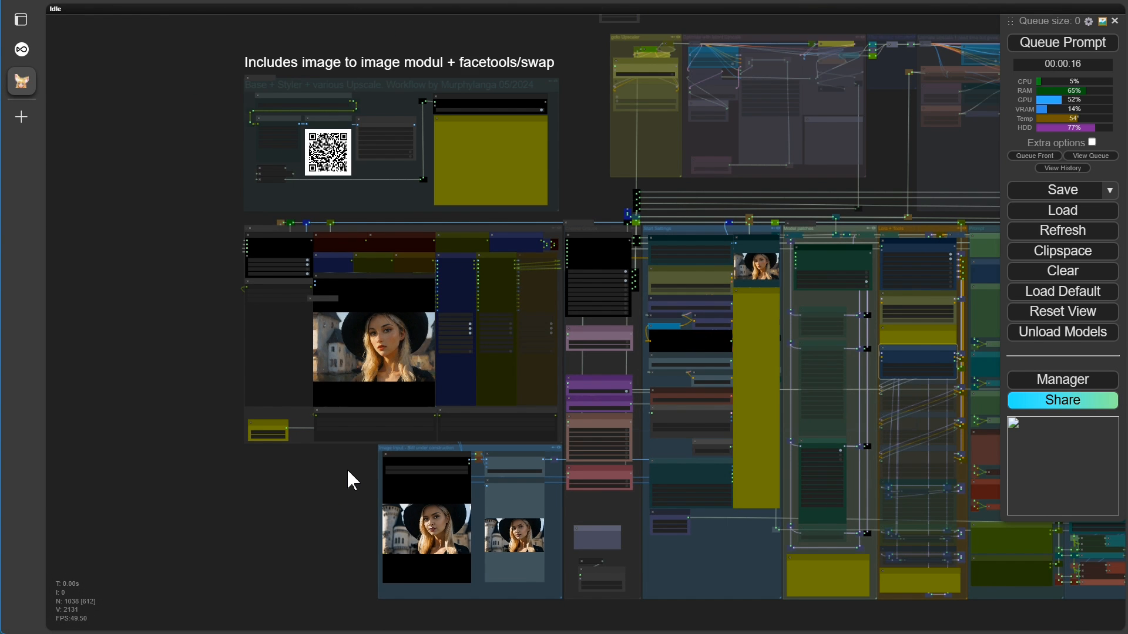
{"action": "scroll", "coordinate": [347, 473], "scroll_direction": "down", "scroll_amount": 4}
{"action": "scroll", "coordinate": [684, 66], "scroll_direction": "up", "scroll_amount": 15}
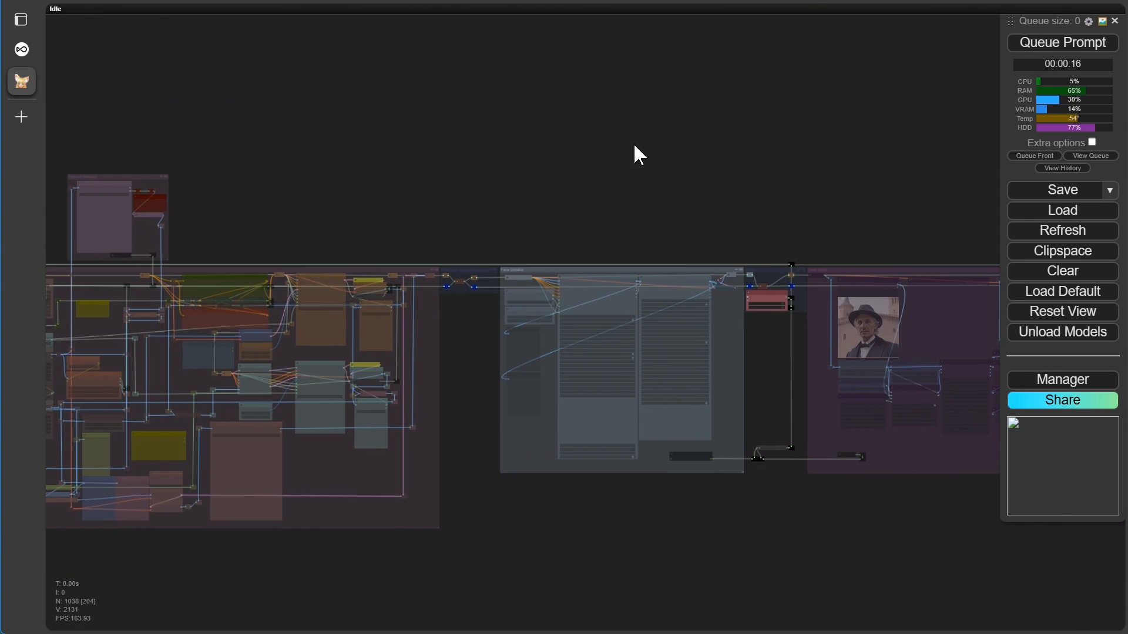
{"action": "scroll", "coordinate": [438, 262], "scroll_direction": "up", "scroll_amount": 10}
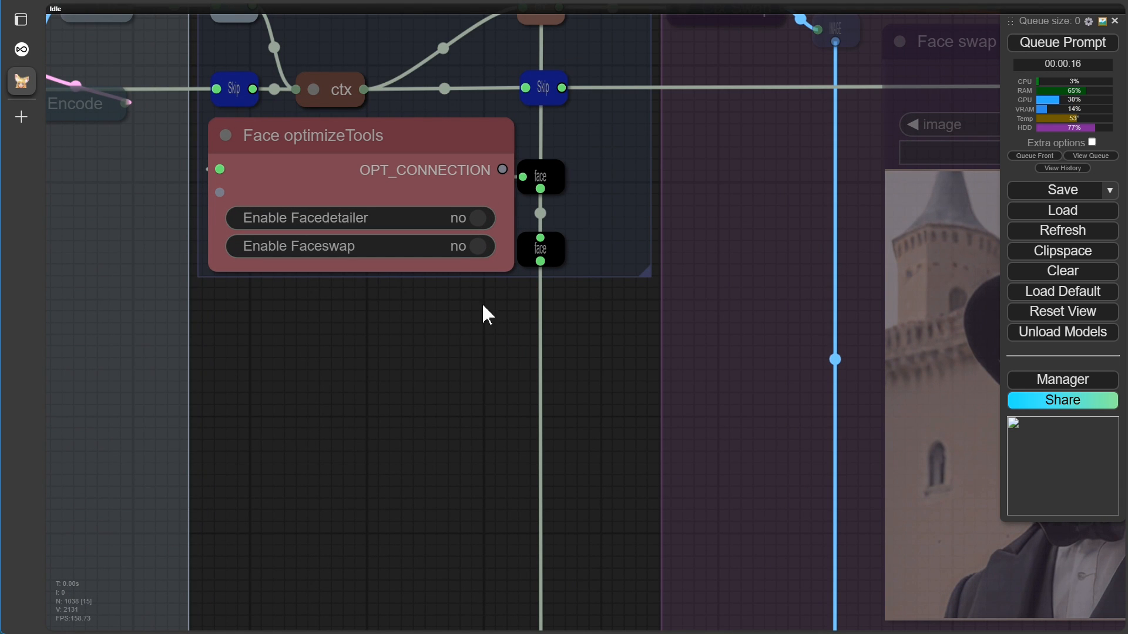
{"action": "left_click", "coordinate": [483, 248]}
{"action": "left_click_drag", "start_coordinate": [471, 371], "coordinate": [51, 354]}
{"action": "scroll", "coordinate": [179, 402], "scroll_direction": "down", "scroll_amount": 4}
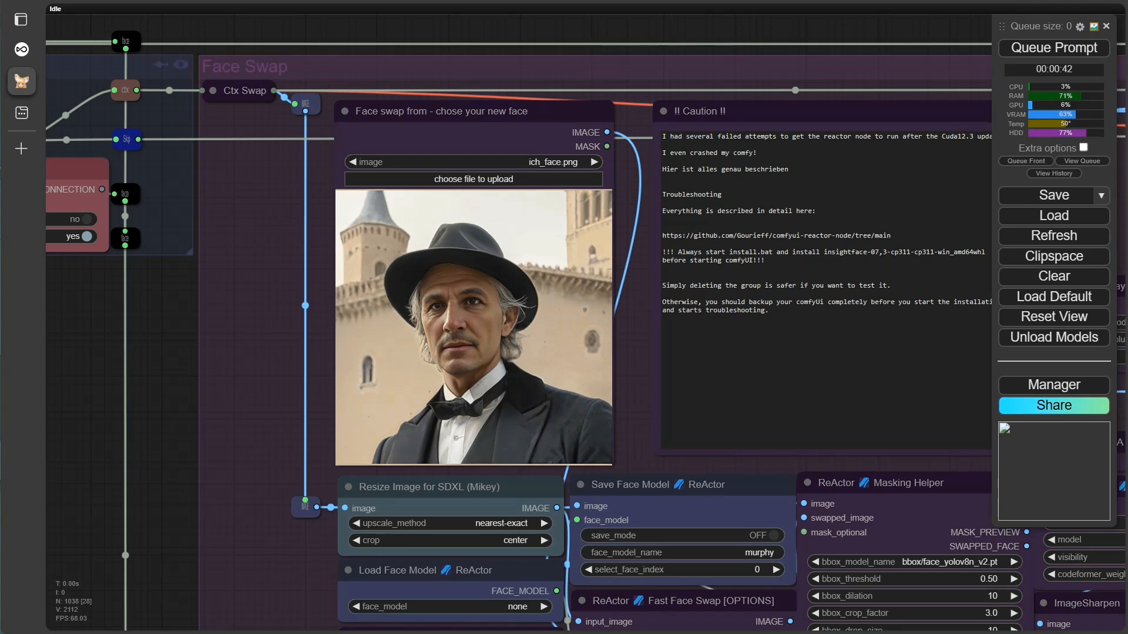
Step: Select GPEN-BFR-512.onnx as the model of the Restore Face ReActor node in the Face Swap group
{"action": "scroll", "coordinate": [246, 485], "scroll_direction": "down", "scroll_amount": 3}
{"action": "left_click_drag", "start_coordinate": [262, 546], "coordinate": [125, 229]}
{"action": "scroll", "coordinate": [403, 531], "scroll_direction": "up", "scroll_amount": 5}
{"action": "left_click_drag", "start_coordinate": [502, 478], "coordinate": [459, 599]}
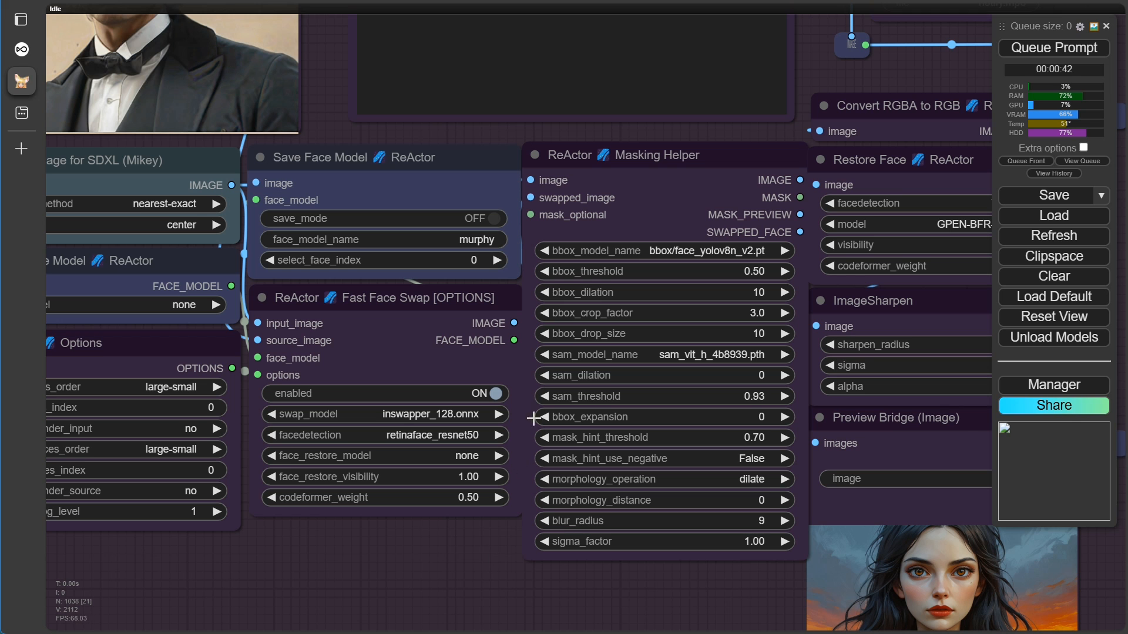
{"action": "left_click_drag", "start_coordinate": [647, 604], "coordinate": [351, 629]}
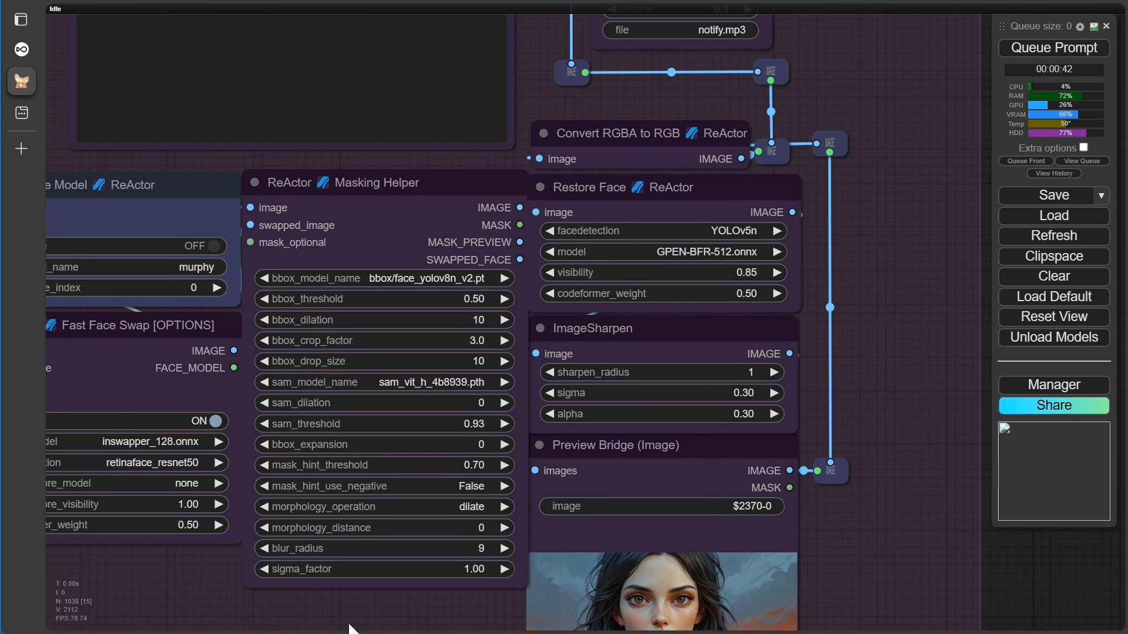
{"action": "scroll", "coordinate": [428, 387], "scroll_direction": "up", "scroll_amount": 5}
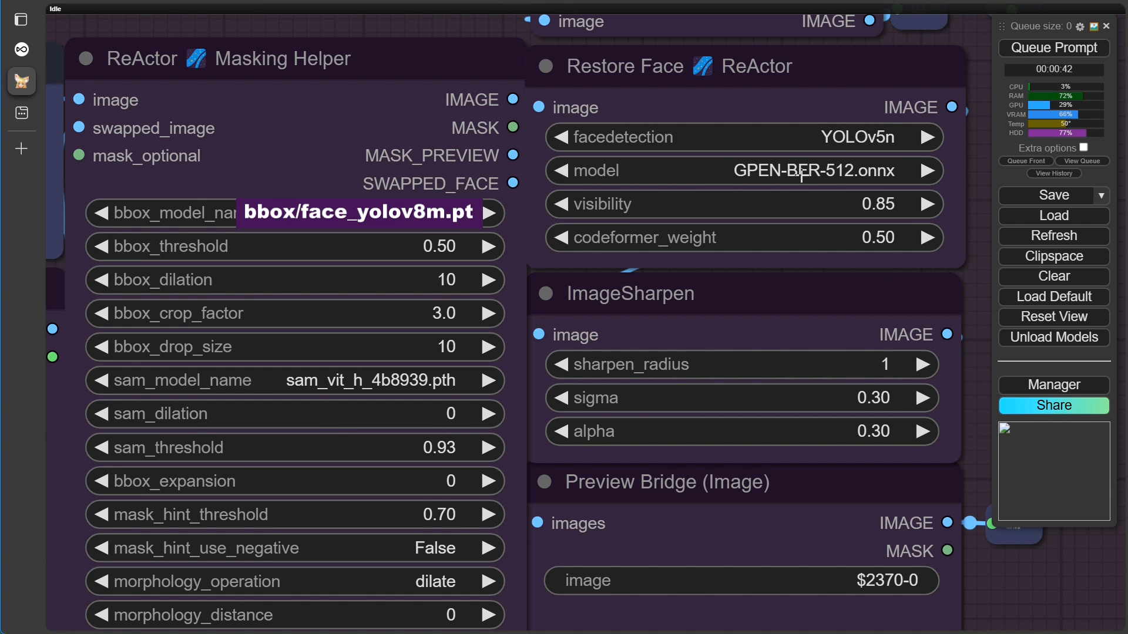
{"action": "left_click", "coordinate": [828, 173]}
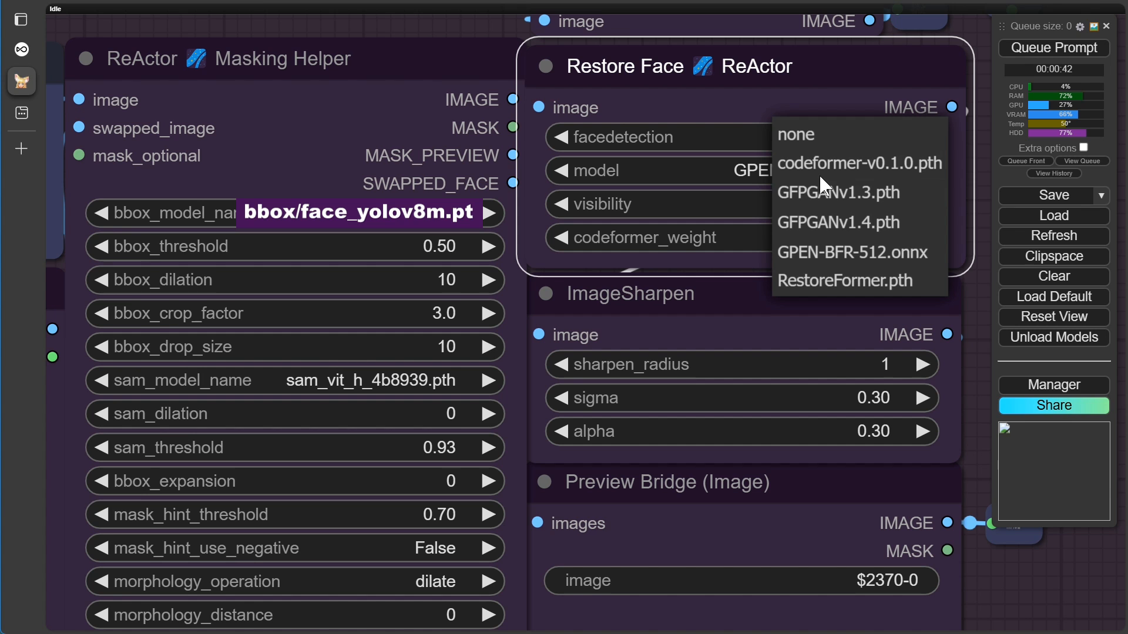
{"action": "left_click", "coordinate": [822, 253]}
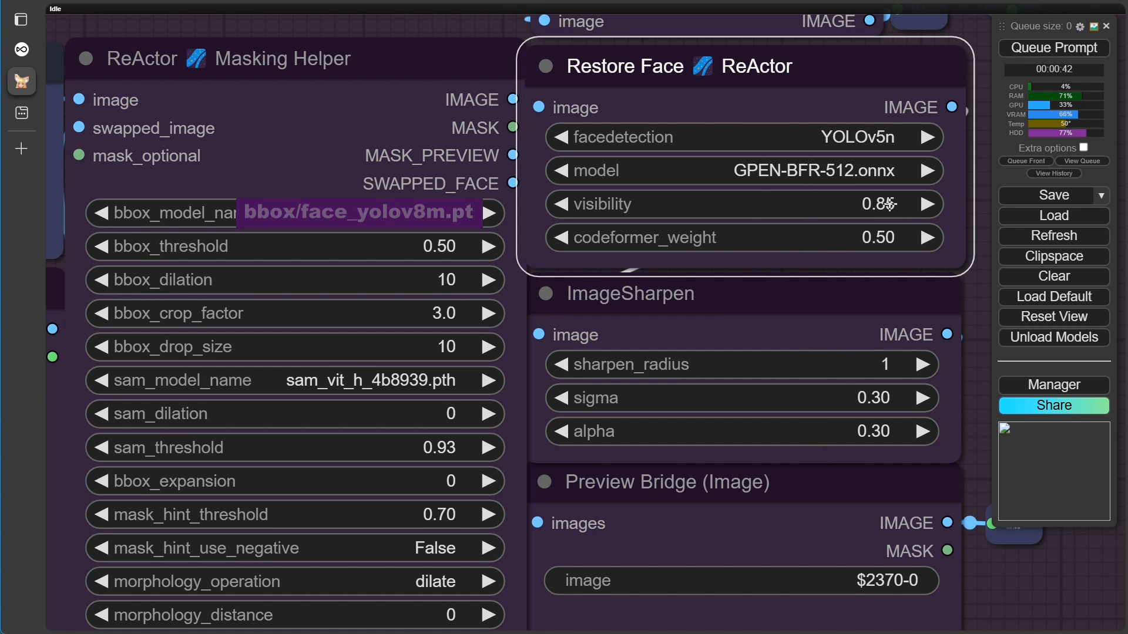
{"action": "left_click", "coordinate": [1035, 573]}
Step: Queue the prompt, check ReActor's progress in the console, and inspect the swapped face in the Preview Bridge
{"action": "scroll", "coordinate": [1035, 573], "scroll_direction": "down", "scroll_amount": 6}
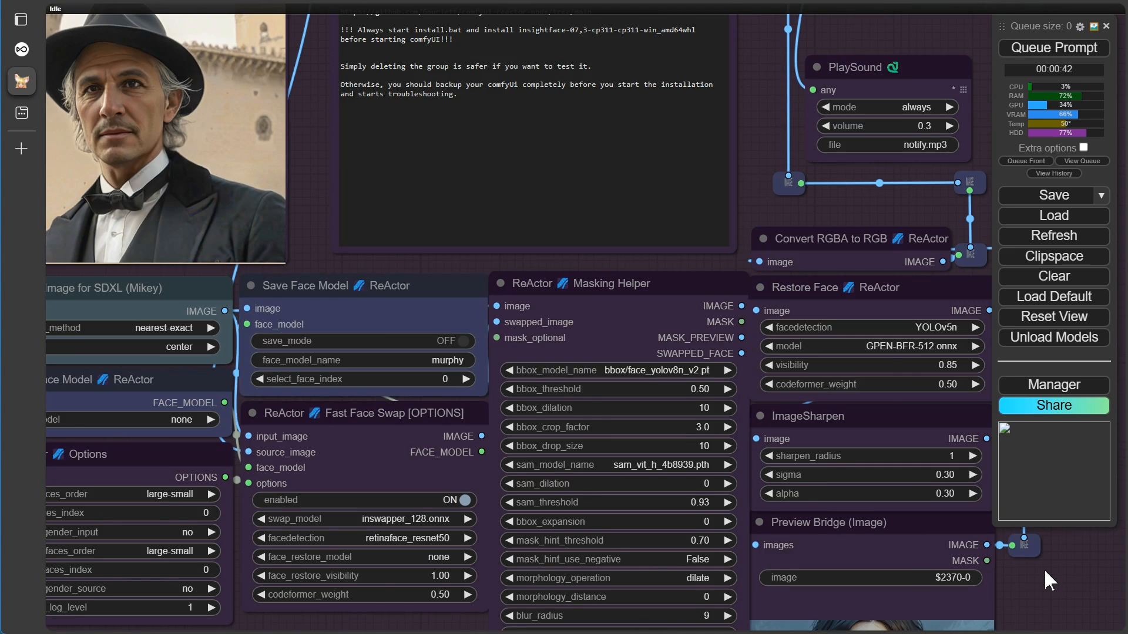
{"action": "scroll", "coordinate": [1044, 569], "scroll_direction": "down", "scroll_amount": 5}
{"action": "left_click", "coordinate": [1034, 53]}
{"action": "left_click_drag", "start_coordinate": [193, 459], "coordinate": [77, 385]}
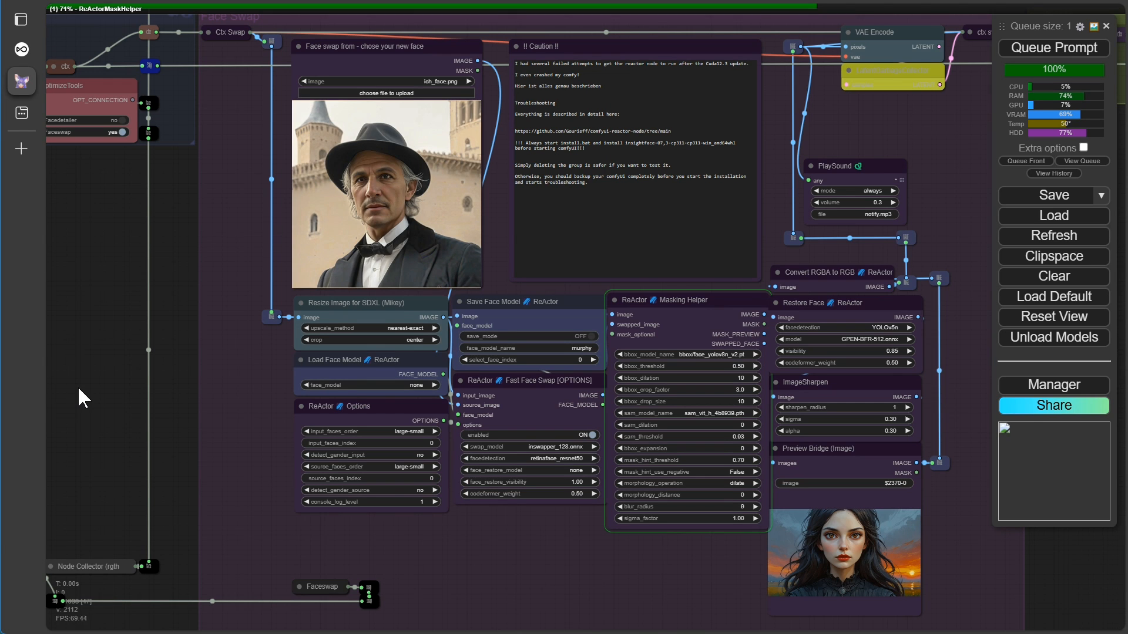
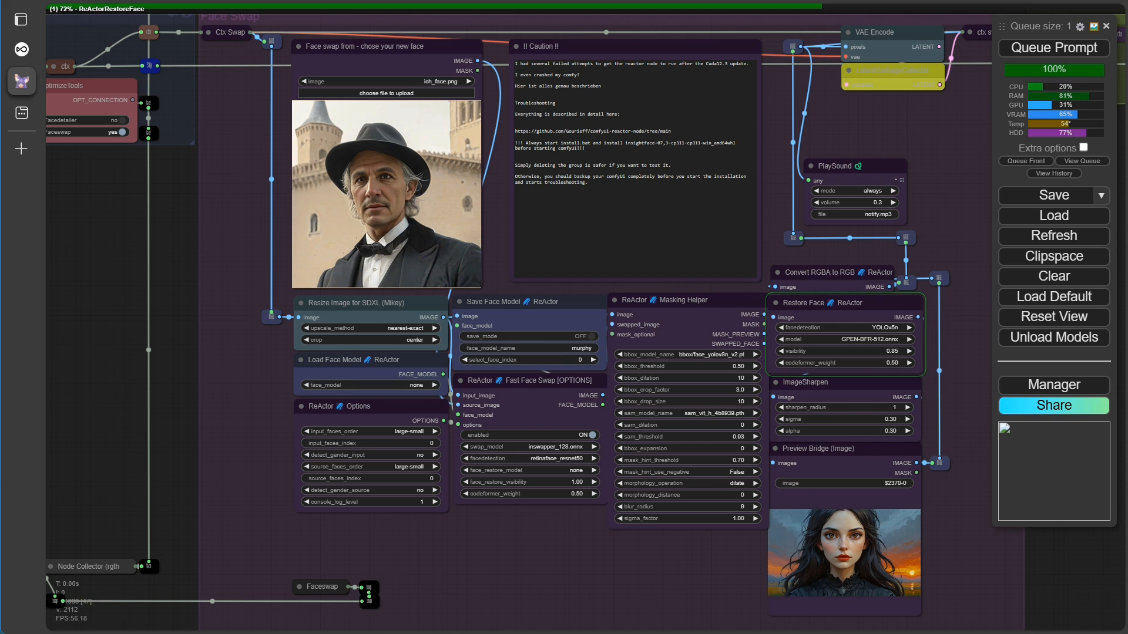
{"action": "key", "text": "alt+Tab"}
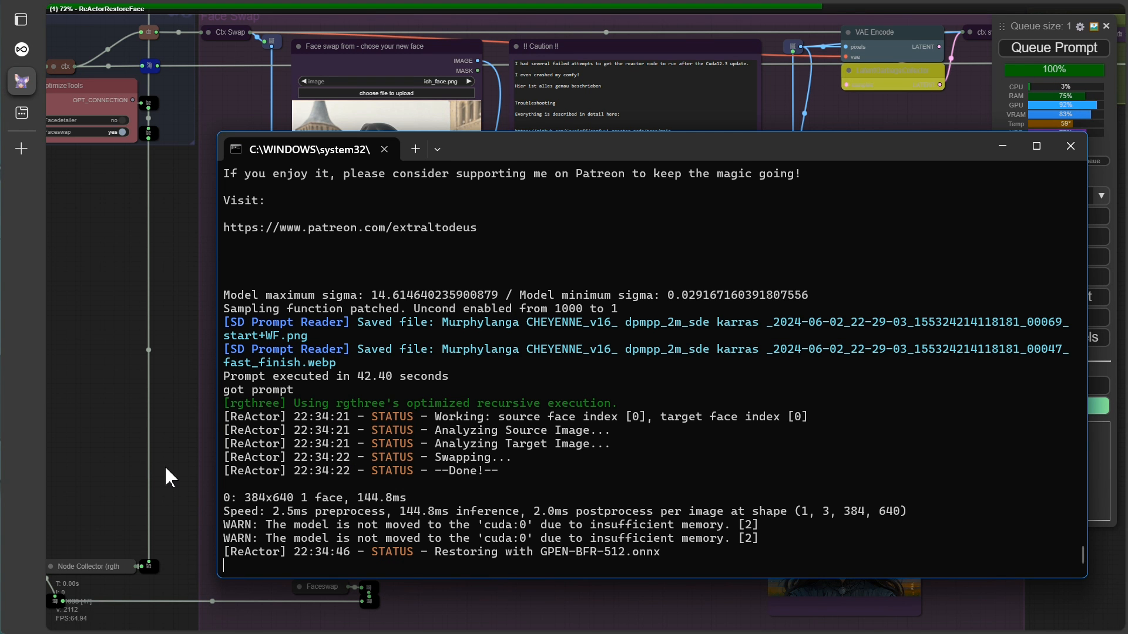
{"action": "left_click", "coordinate": [100, 443]}
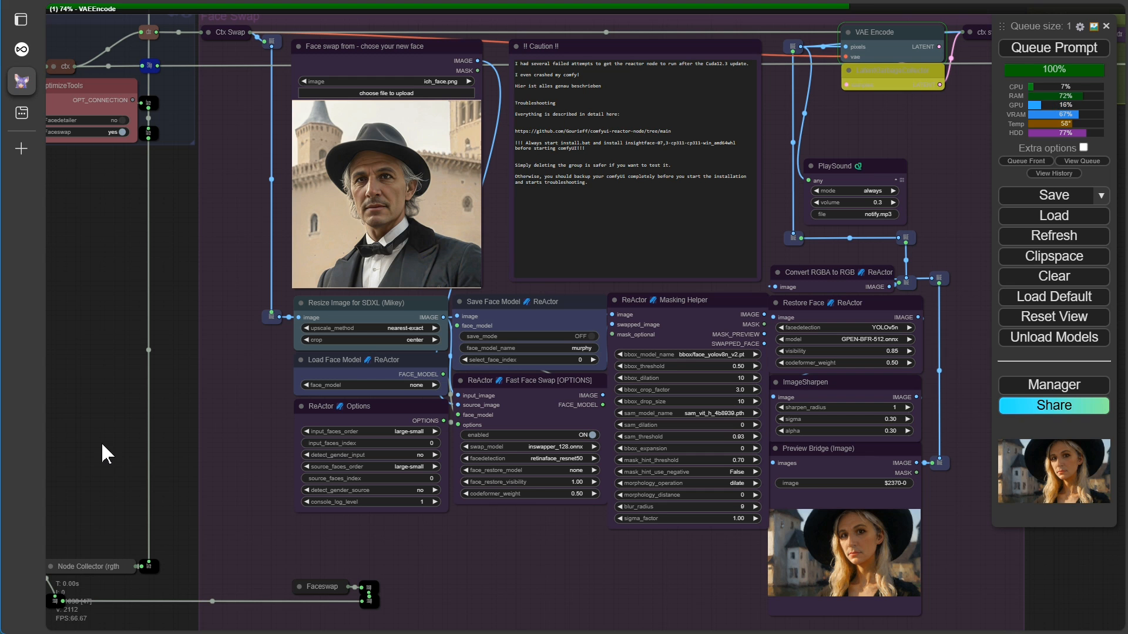
{"action": "scroll", "coordinate": [942, 573], "scroll_direction": "up", "scroll_amount": 15}
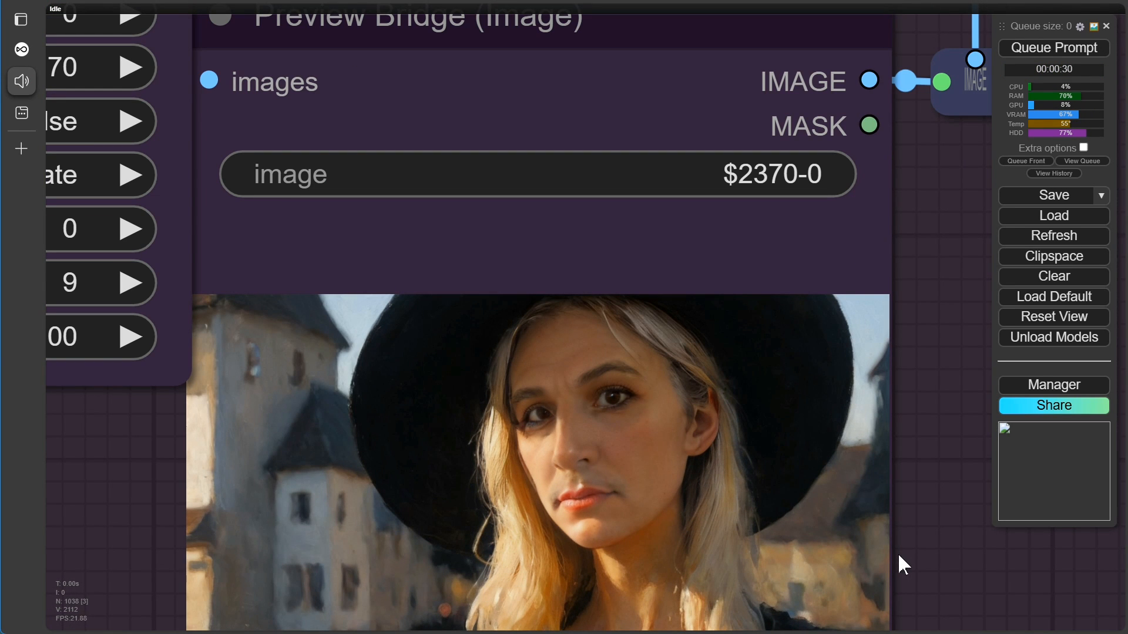
{"action": "scroll", "coordinate": [899, 556], "scroll_direction": "down", "scroll_amount": 15}
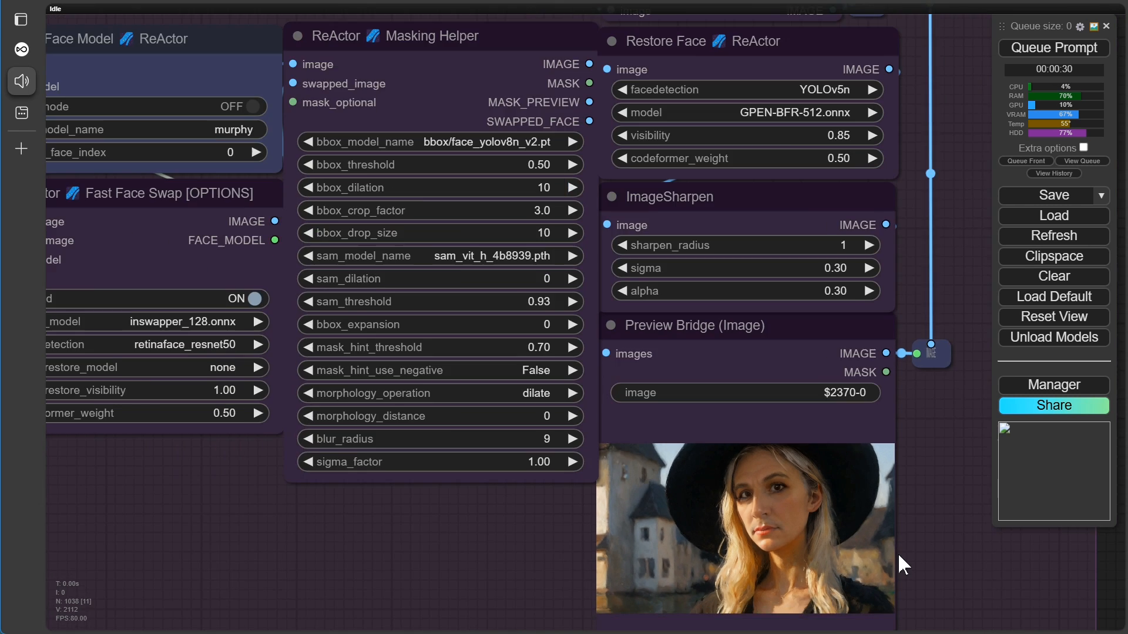
Step: Choose lady_burg_02.png as the new face in the face source node of the Face Swap group
{"action": "scroll", "coordinate": [899, 556], "scroll_direction": "down", "scroll_amount": 8}
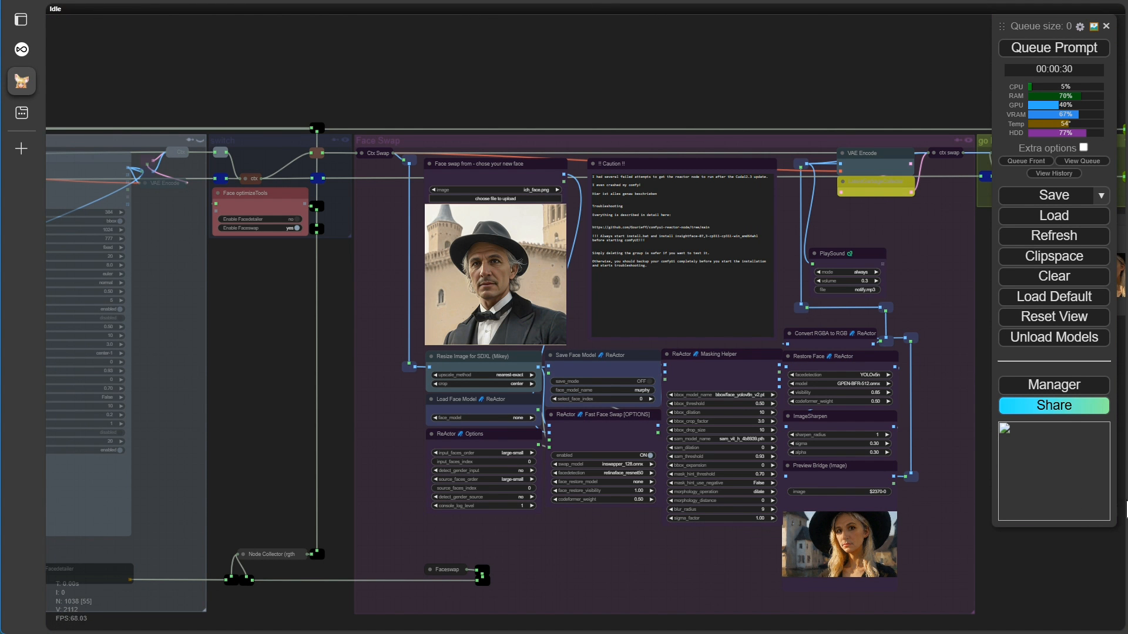
{"action": "scroll", "coordinate": [550, 241], "scroll_direction": "up", "scroll_amount": 10}
{"action": "left_click", "coordinate": [532, 190]}
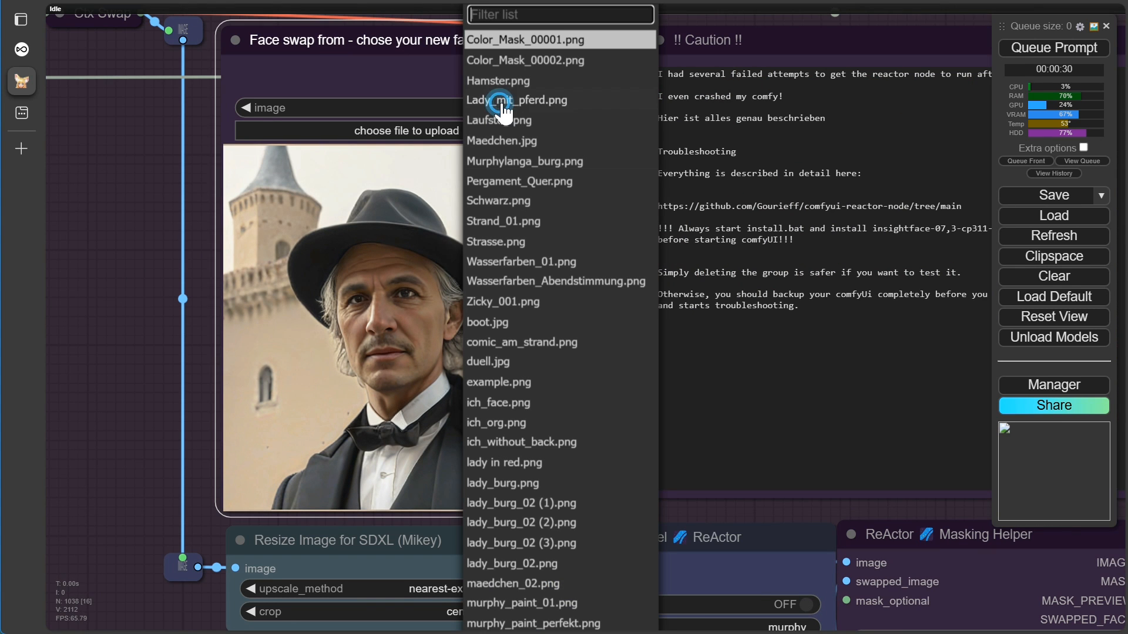
{"action": "left_click", "coordinate": [510, 563]}
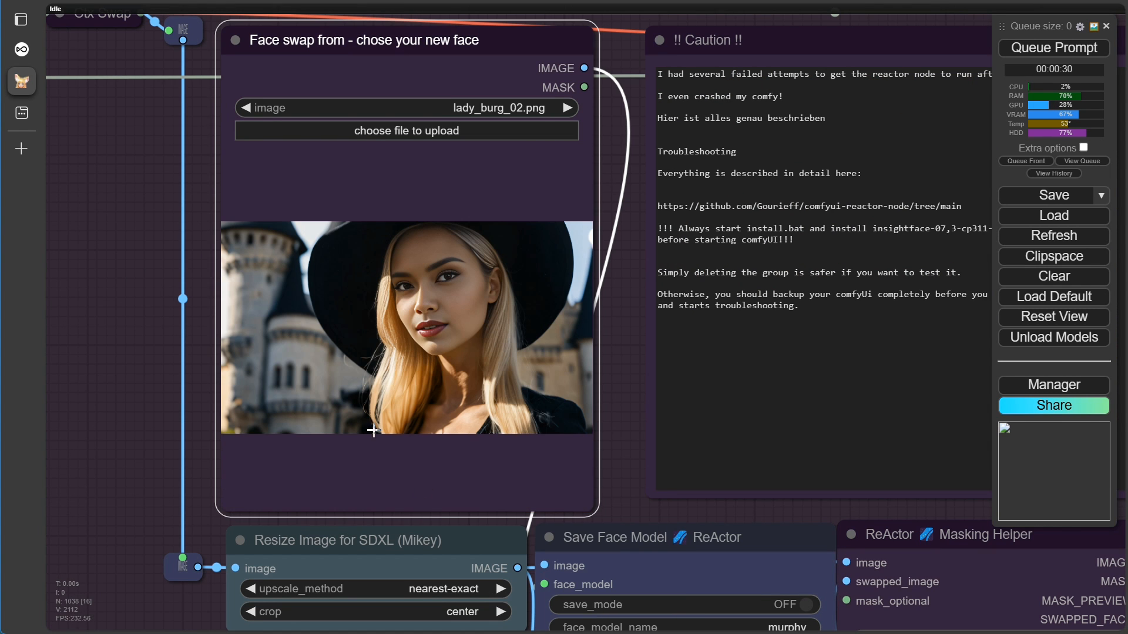
Step: Queue the prompt with the new face source and examine the face-swapped result closely in the final Preview Image node
{"action": "left_click", "coordinate": [1021, 47]}
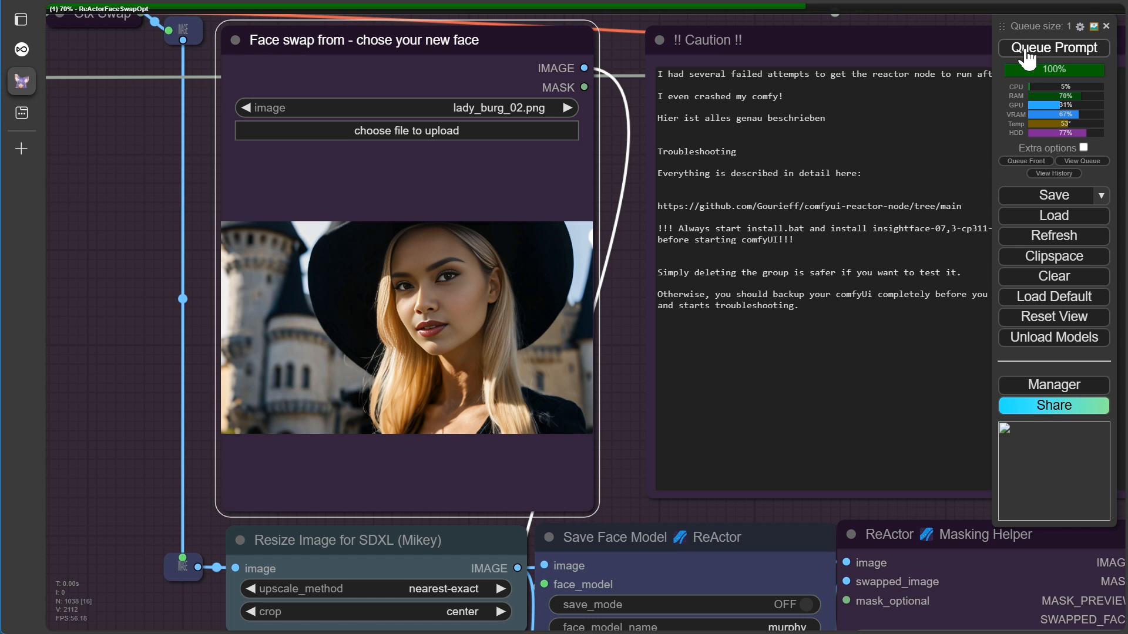
{"action": "scroll", "coordinate": [520, 411], "scroll_direction": "down", "scroll_amount": 10}
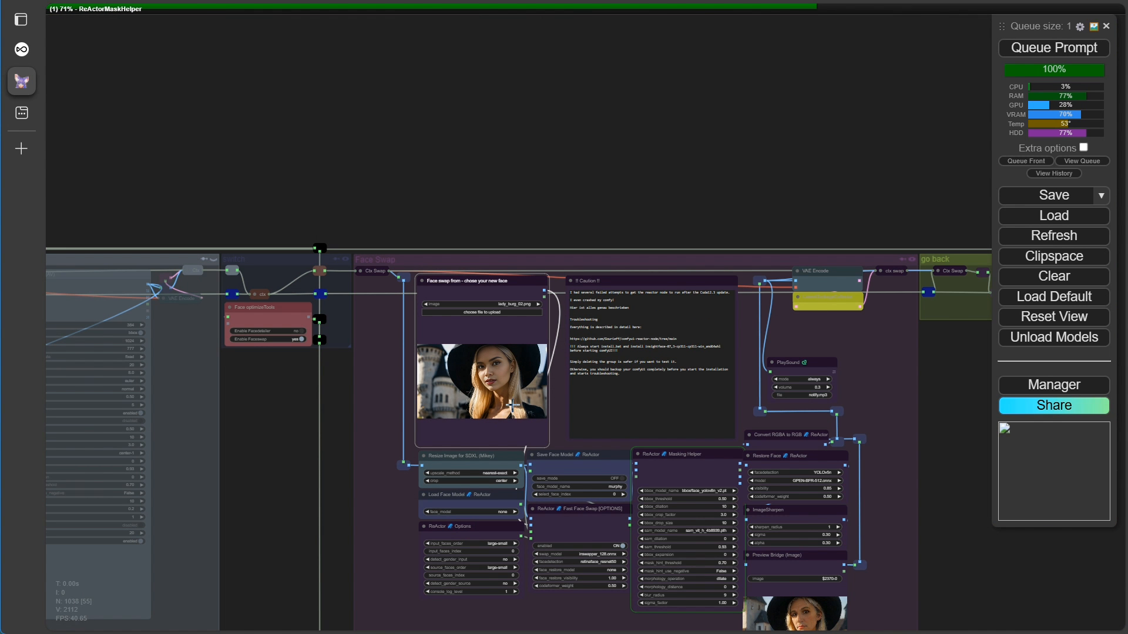
{"action": "left_click_drag", "start_coordinate": [276, 503], "coordinate": [189, 378]}
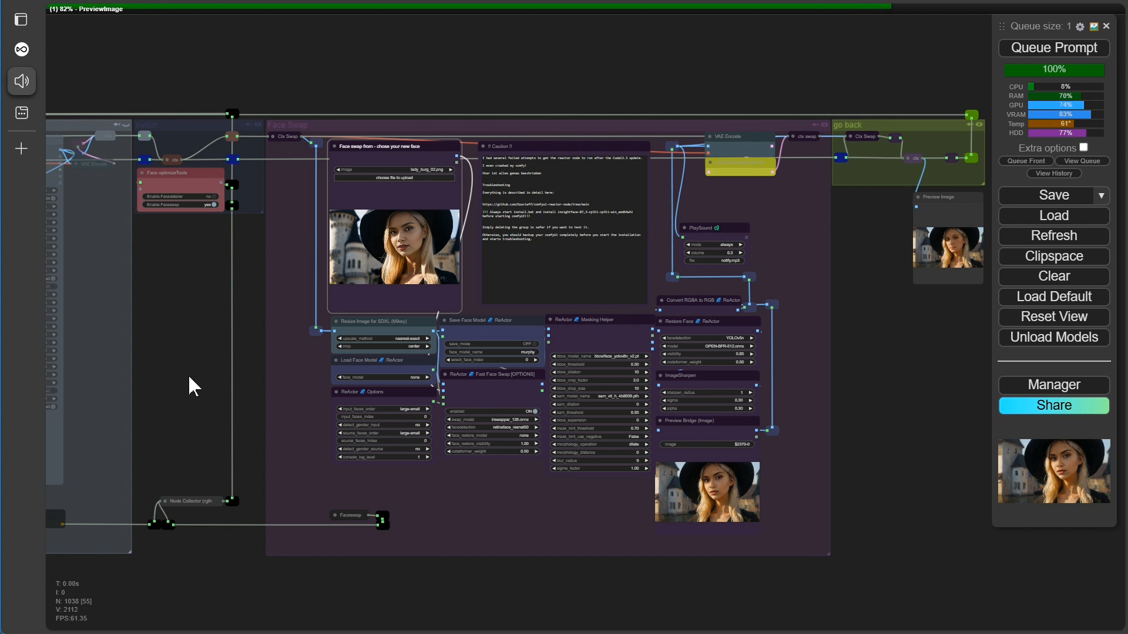
{"action": "scroll", "coordinate": [929, 364], "scroll_direction": "up", "scroll_amount": 3}
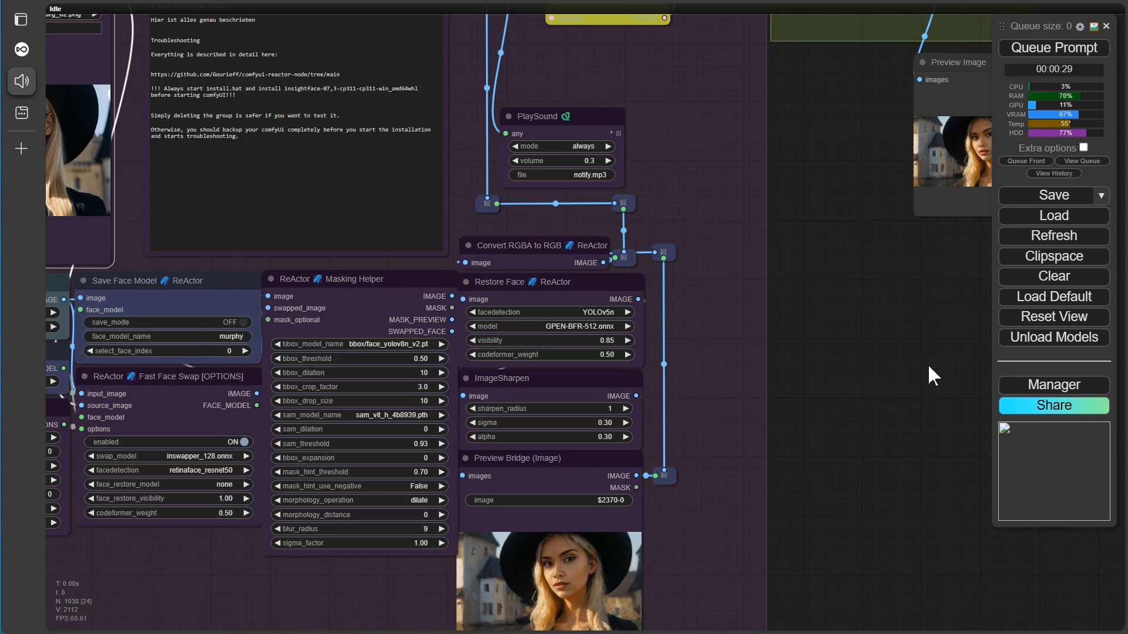
{"action": "left_click_drag", "start_coordinate": [925, 307], "coordinate": [576, 579]}
{"action": "scroll", "coordinate": [761, 400], "scroll_direction": "up", "scroll_amount": 5}
{"action": "scroll", "coordinate": [828, 443], "scroll_direction": "up", "scroll_amount": 4}
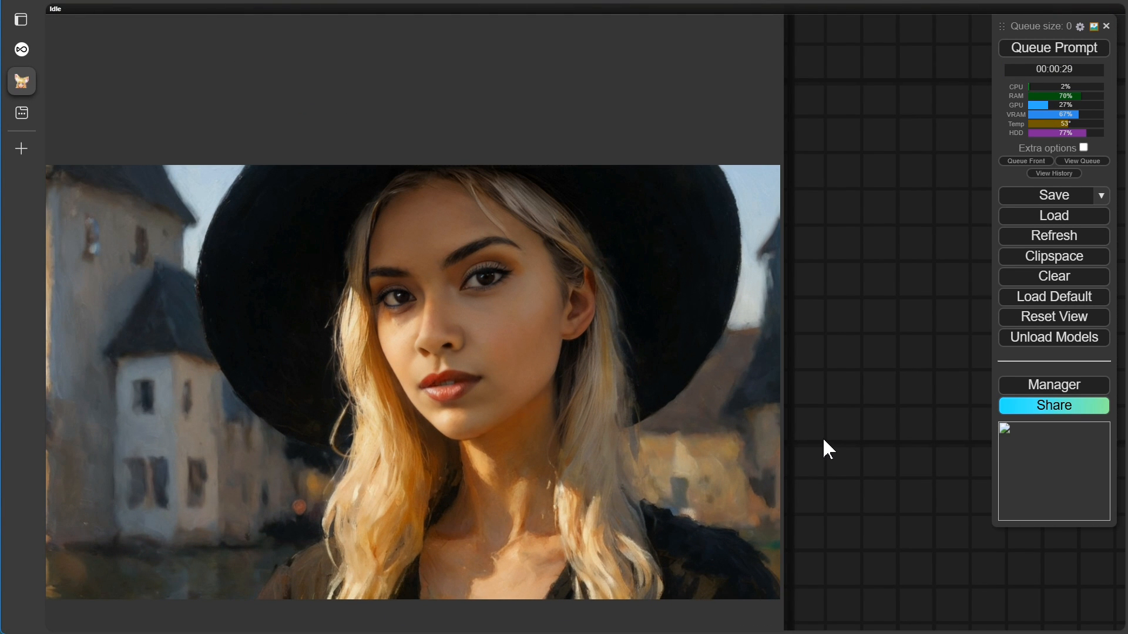
{"action": "scroll", "coordinate": [823, 437], "scroll_direction": "up", "scroll_amount": 2}
{"action": "scroll", "coordinate": [907, 544], "scroll_direction": "up", "scroll_amount": 5}
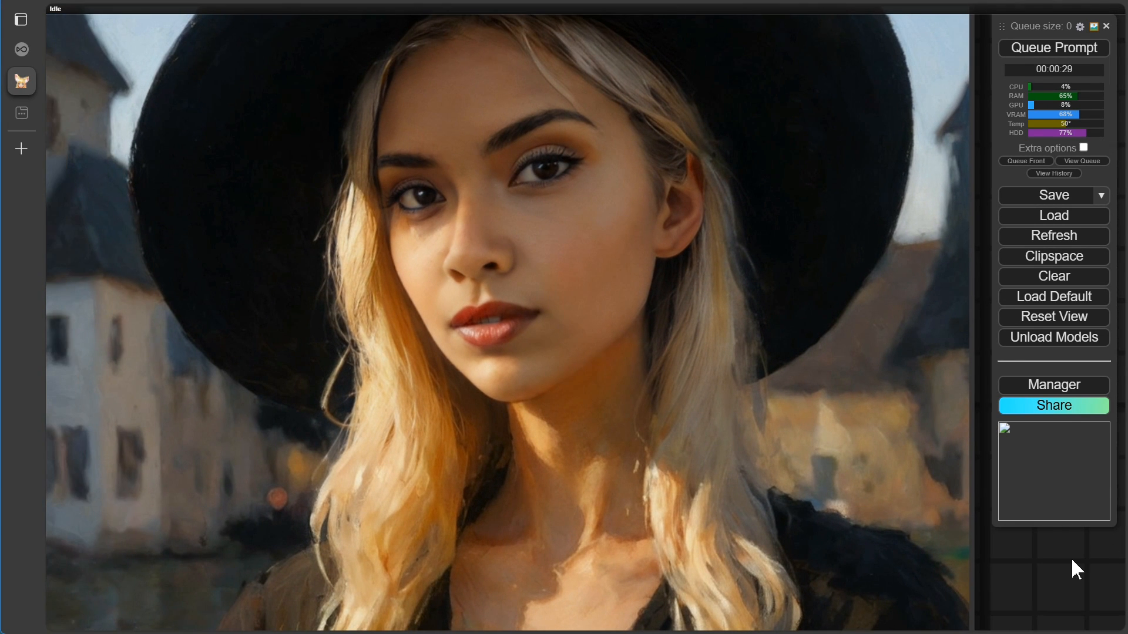
{"action": "scroll", "coordinate": [1068, 559], "scroll_direction": "up", "scroll_amount": 2}
{"action": "left_click_drag", "start_coordinate": [1054, 564], "coordinate": [1127, 633]}
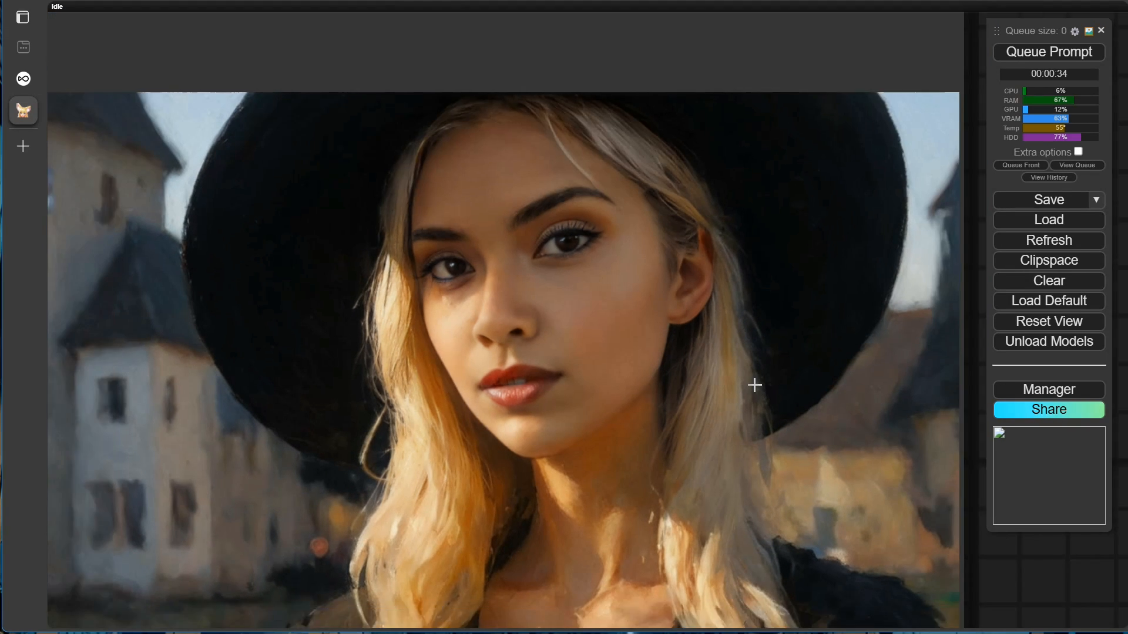
Step: Disable Faceswap in the Face optimizeTools node near the start of the workflow
{"action": "scroll", "coordinate": [755, 382], "scroll_direction": "down", "scroll_amount": 10}
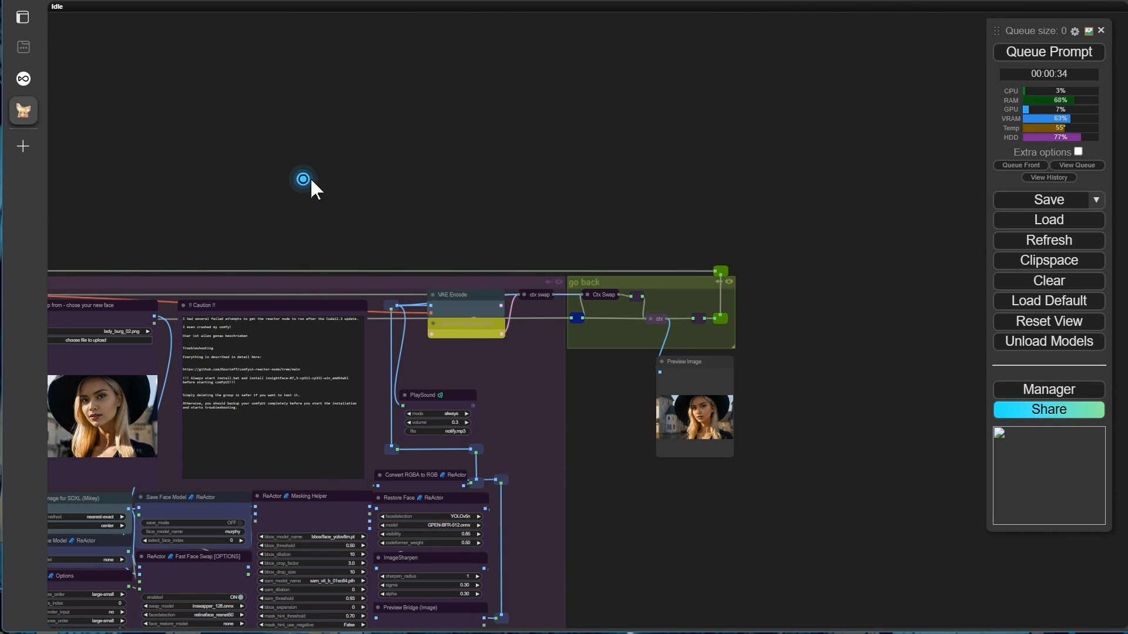
{"action": "left_click_drag", "start_coordinate": [303, 179], "coordinate": [813, 168]}
{"action": "left_click_drag", "start_coordinate": [365, 483], "coordinate": [819, 348]}
{"action": "scroll", "coordinate": [276, 521], "scroll_direction": "down", "scroll_amount": 6}
{"action": "left_click_drag", "start_coordinate": [191, 516], "coordinate": [859, 348]}
{"action": "scroll", "coordinate": [401, 561], "scroll_direction": "up", "scroll_amount": 5}
{"action": "left_click_drag", "start_coordinate": [494, 597], "coordinate": [911, 578]}
{"action": "scroll", "coordinate": [748, 571], "scroll_direction": "up", "scroll_amount": 3}
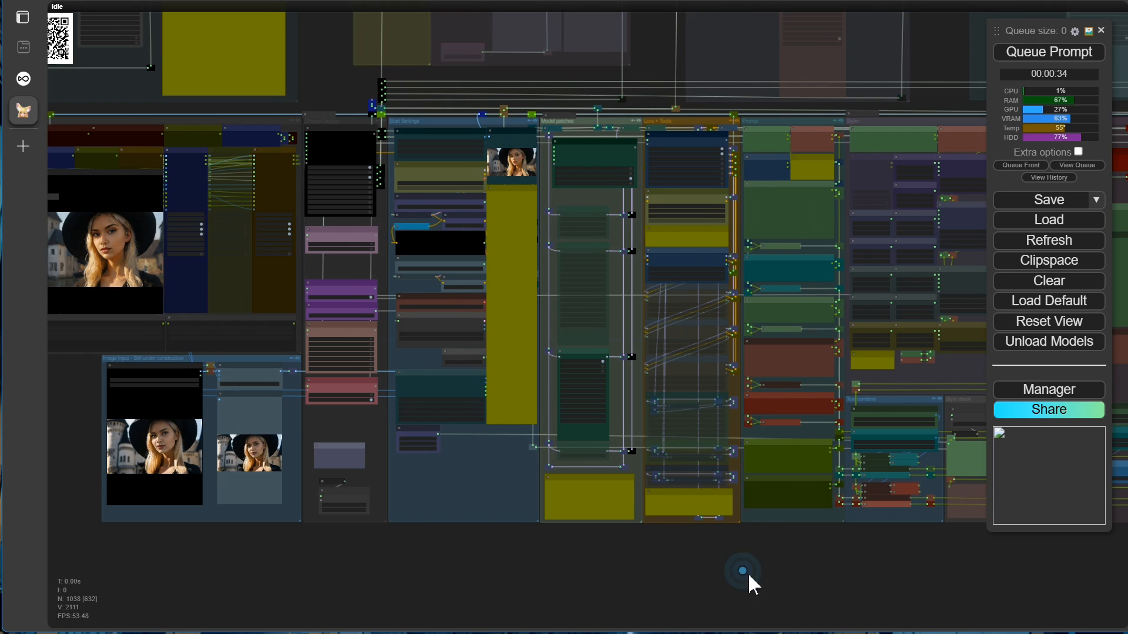
{"action": "scroll", "coordinate": [358, 411], "scroll_direction": "up", "scroll_amount": 5}
{"action": "scroll", "coordinate": [361, 406], "scroll_direction": "up", "scroll_amount": 3}
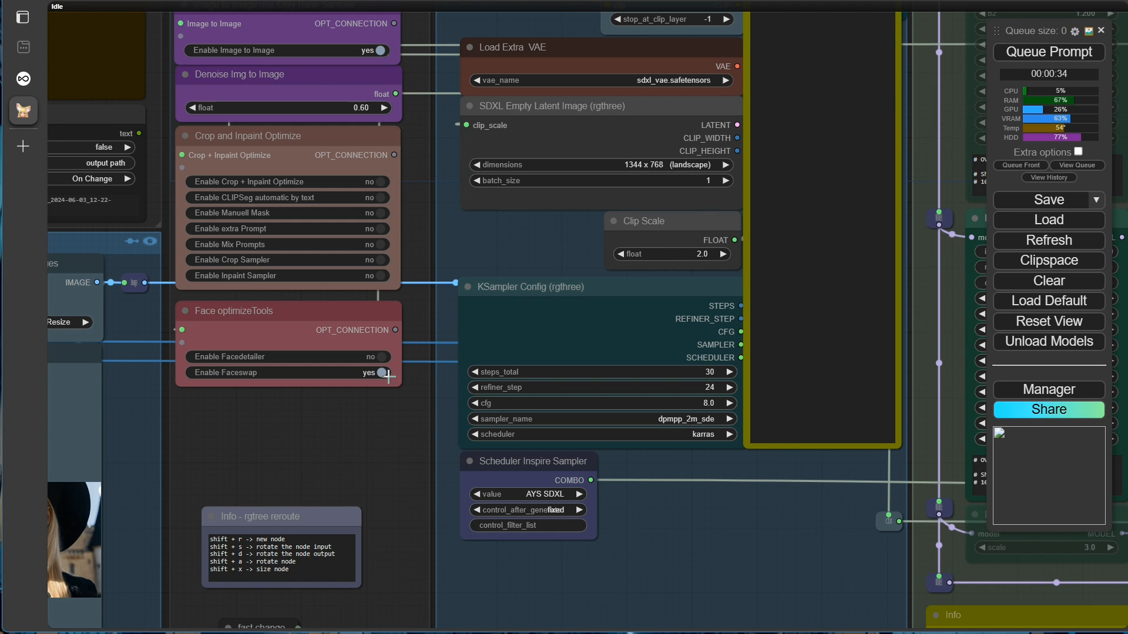
{"action": "left_click", "coordinate": [383, 374]}
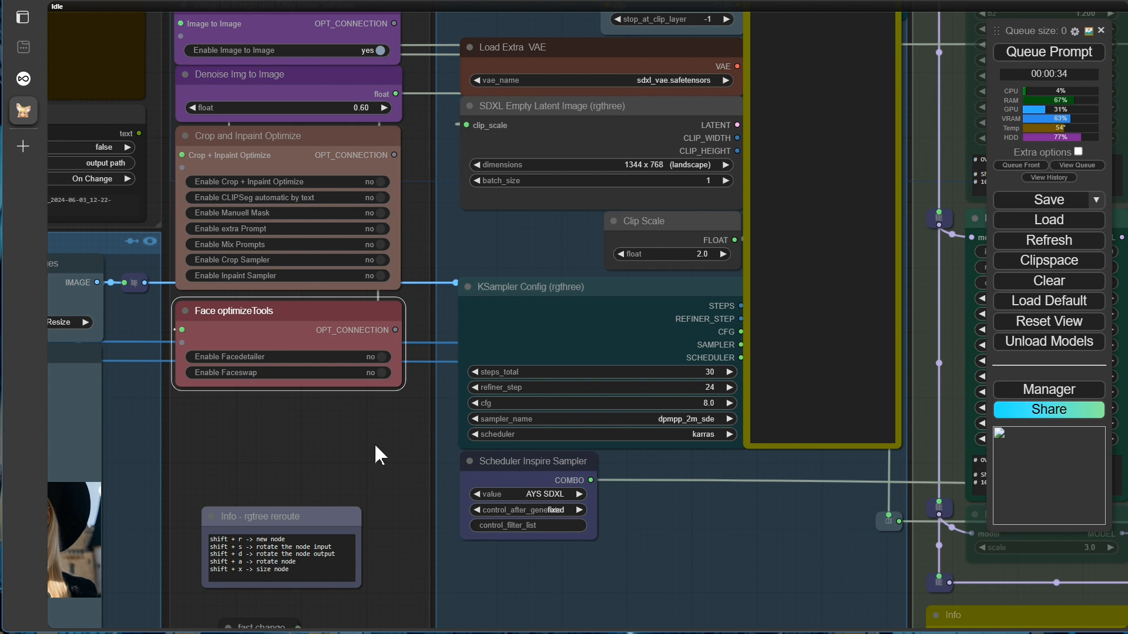
Step: Set the Denoise Img to Image float to 0.14
{"action": "scroll", "coordinate": [375, 443], "scroll_direction": "down", "scroll_amount": 3}
{"action": "left_click_drag", "start_coordinate": [372, 465], "coordinate": [429, 547]}
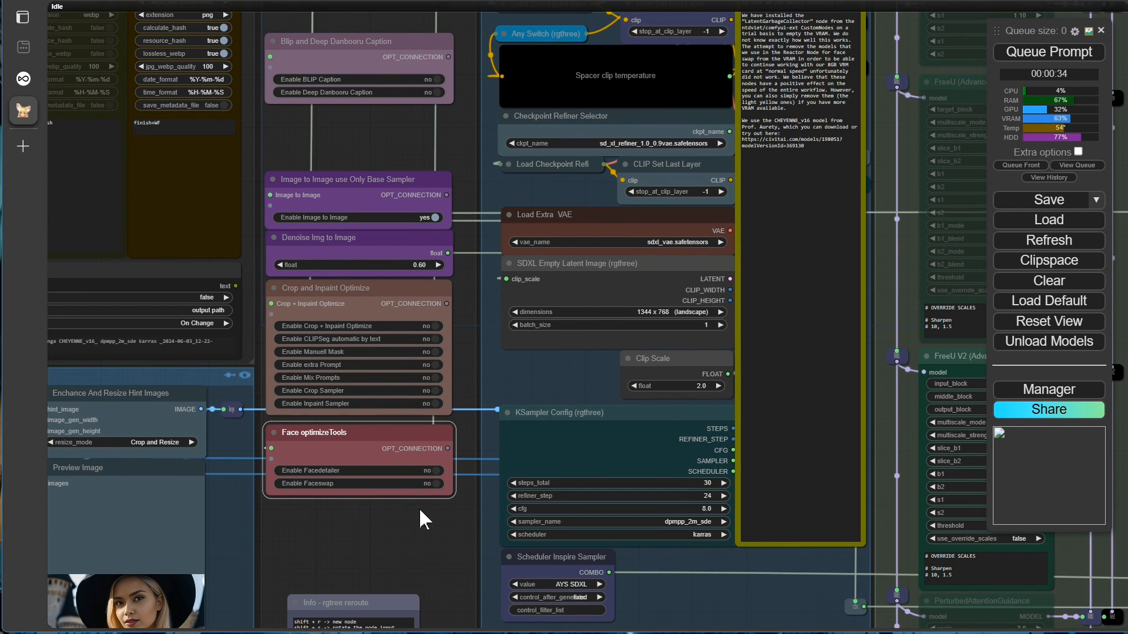
{"action": "scroll", "coordinate": [381, 271], "scroll_direction": "up", "scroll_amount": 5}
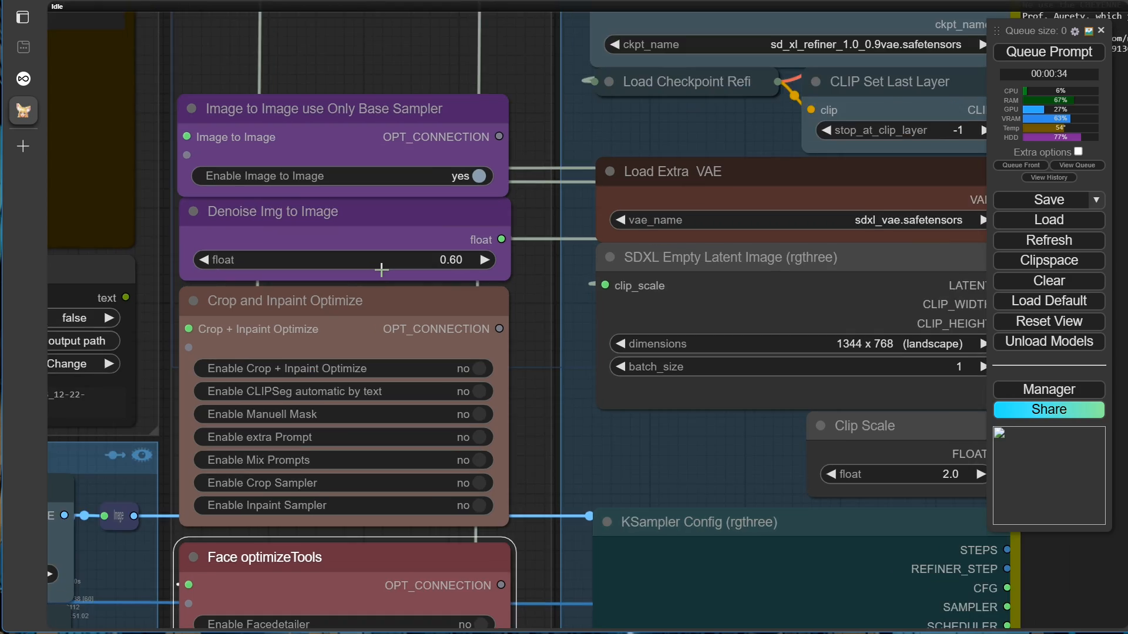
{"action": "left_click", "coordinate": [418, 261]}
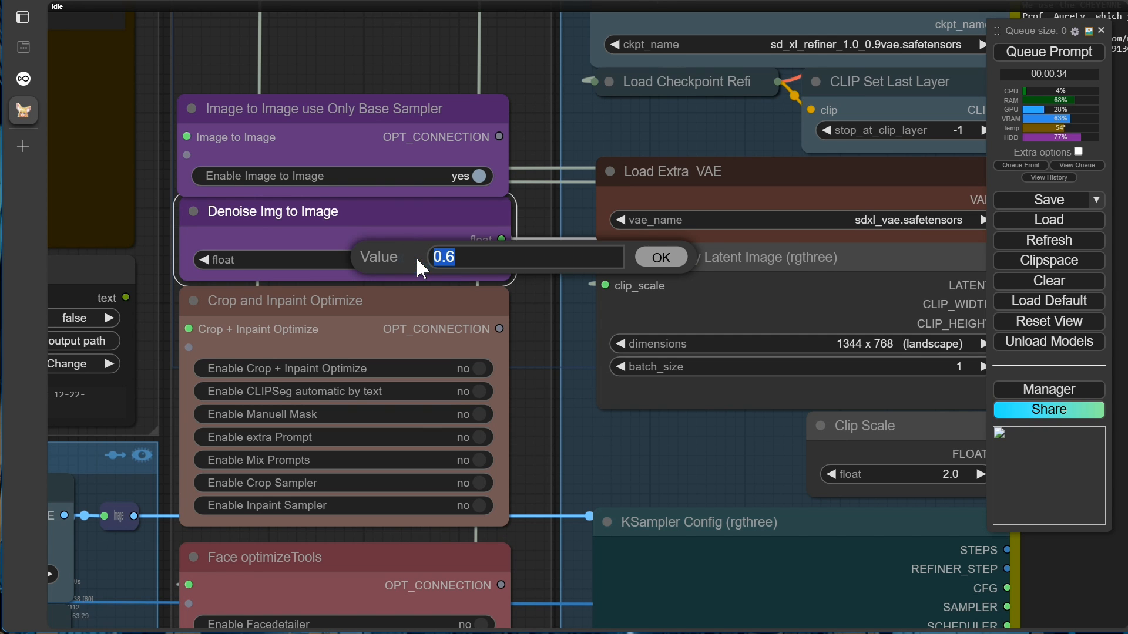
{"action": "type", "text": ".14"}
{"action": "left_click", "coordinate": [649, 257]}
{"action": "scroll", "coordinate": [547, 390], "scroll_direction": "down", "scroll_amount": 6}
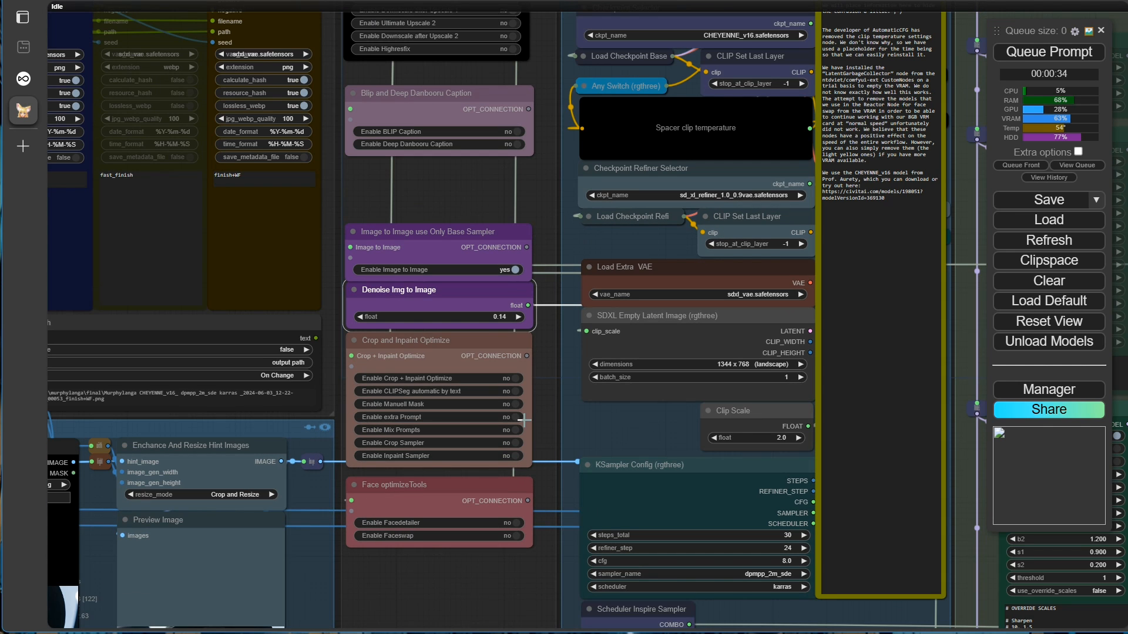
Step: Load the face-swapped painting ending in 00053_finish+WF.png into the Load Image node of the Image Input group
{"action": "left_click_drag", "start_coordinate": [450, 594], "coordinate": [815, 378]}
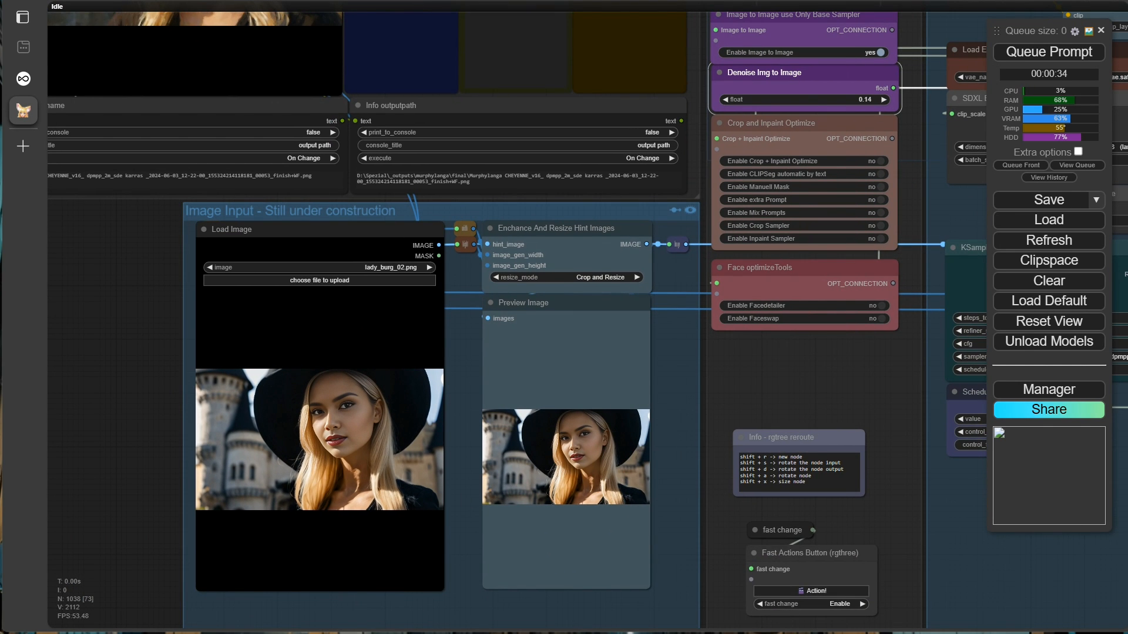
{"action": "left_click_drag", "start_coordinate": [435, 467], "coordinate": [290, 499]}
{"action": "scroll", "coordinate": [391, 479], "scroll_direction": "up", "scroll_amount": 5}
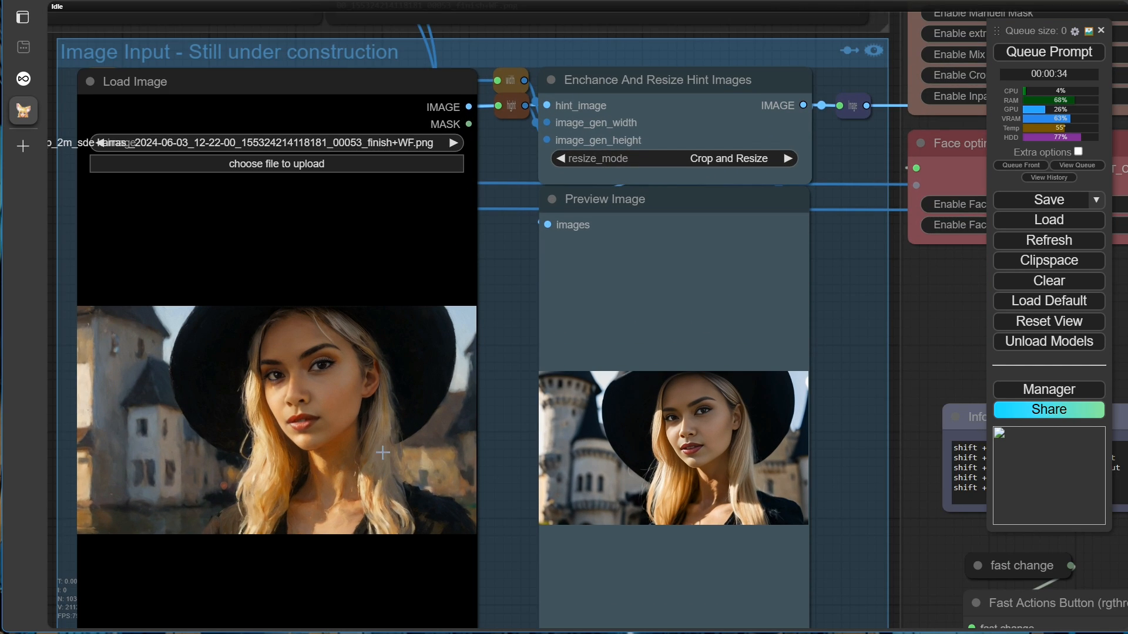
{"action": "scroll", "coordinate": [327, 433], "scroll_direction": "up", "scroll_amount": 3}
{"action": "scroll", "coordinate": [545, 453], "scroll_direction": "down", "scroll_amount": 9}
Step: Queue the prompt to run the loaded face-swapped painting through the image-to-image workflow
{"action": "left_click_drag", "start_coordinate": [732, 374], "coordinate": [159, 585]}
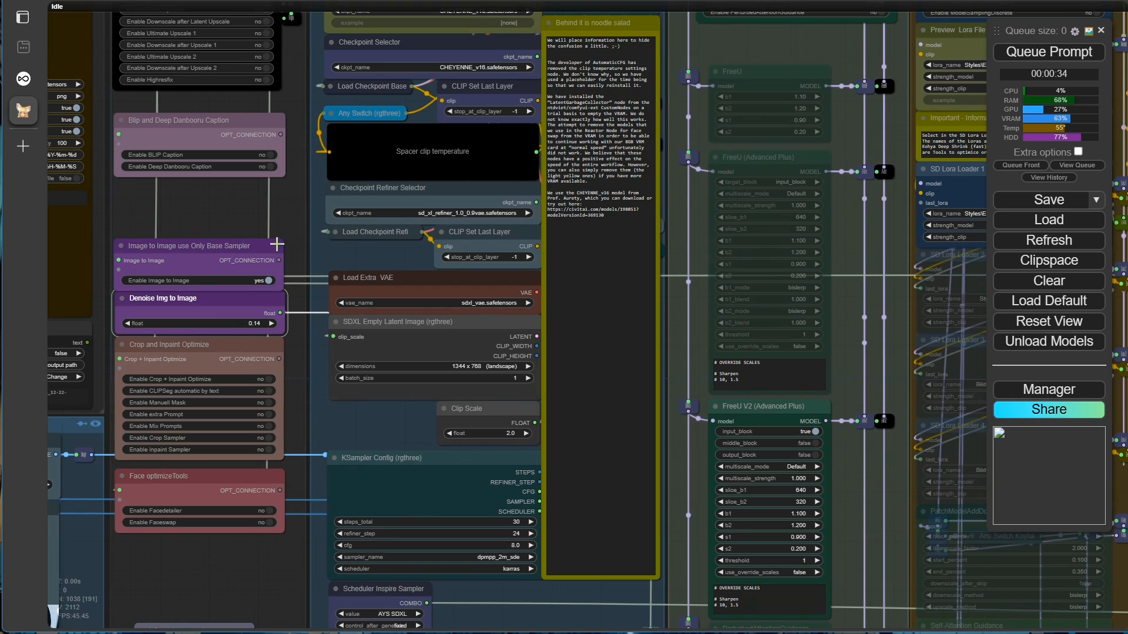
{"action": "left_click_drag", "start_coordinate": [790, 36], "coordinate": [236, 158]}
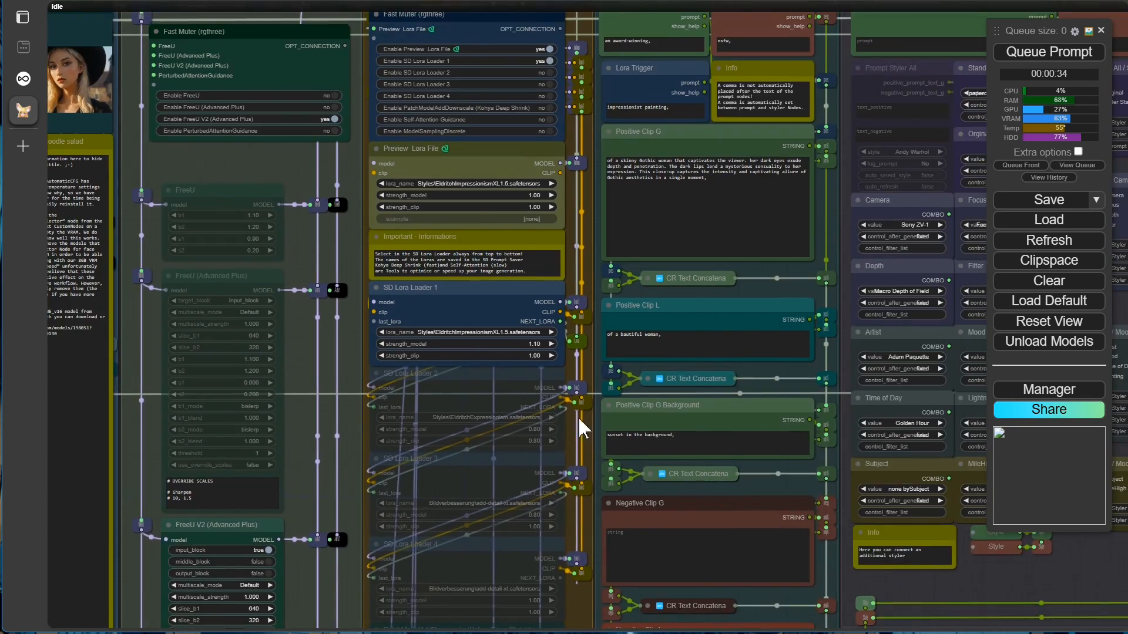
{"action": "scroll", "coordinate": [547, 389], "scroll_direction": "up", "scroll_amount": 10}
{"action": "scroll", "coordinate": [528, 348], "scroll_direction": "up", "scroll_amount": 1}
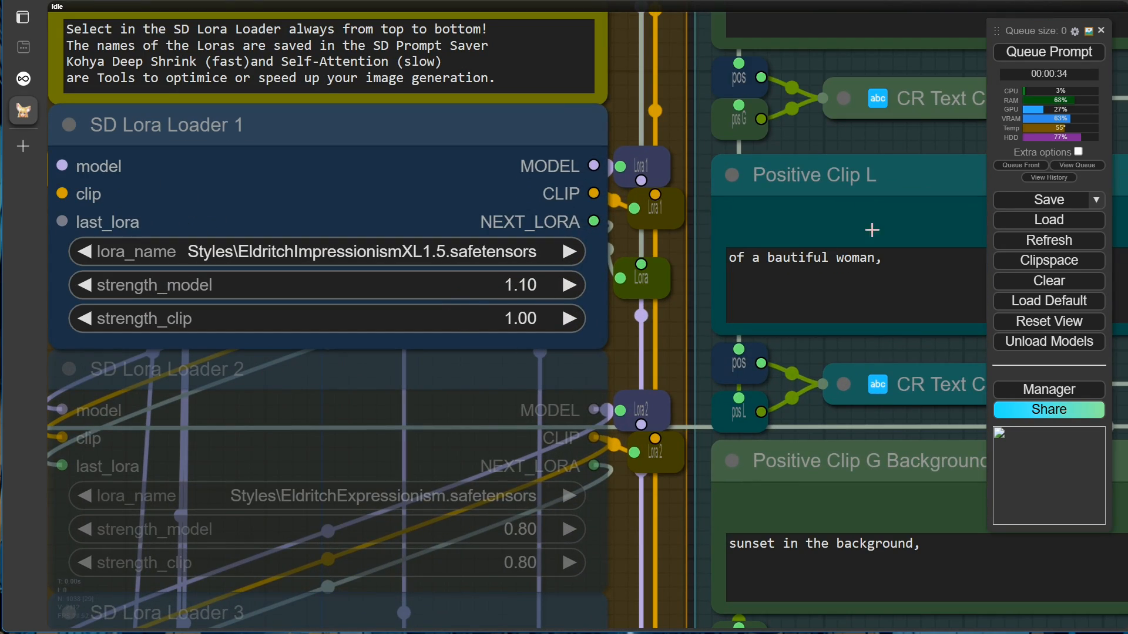
{"action": "left_click", "coordinate": [1040, 54]}
{"action": "scroll", "coordinate": [586, 365], "scroll_direction": "down", "scroll_amount": 5}
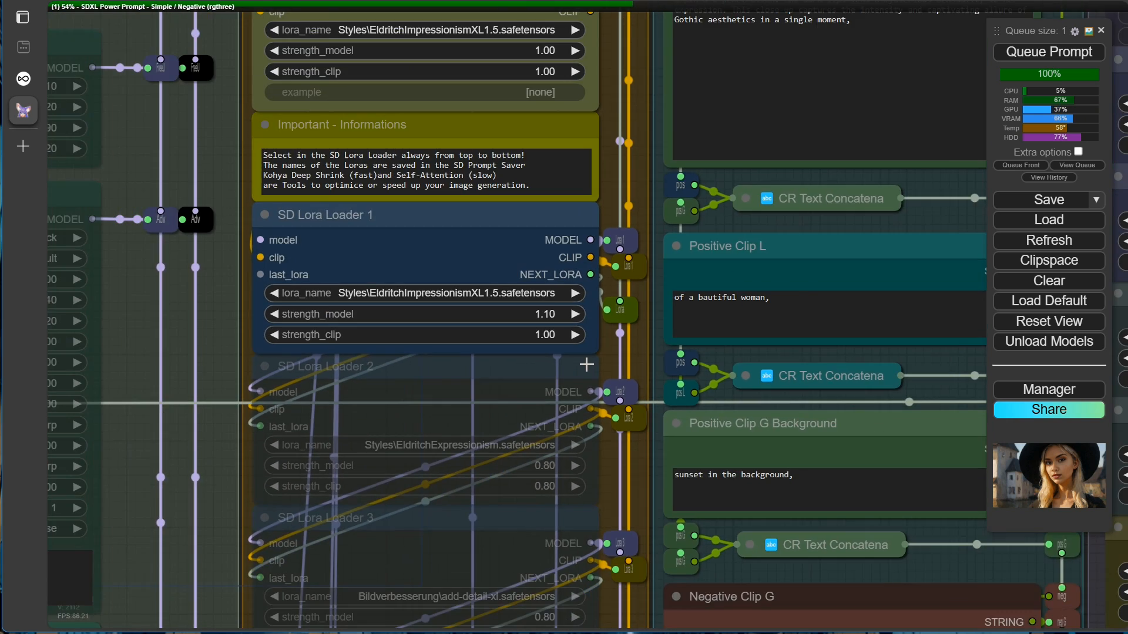
{"action": "scroll", "coordinate": [564, 369], "scroll_direction": "down", "scroll_amount": 5}
{"action": "scroll", "coordinate": [372, 397], "scroll_direction": "down", "scroll_amount": 1}
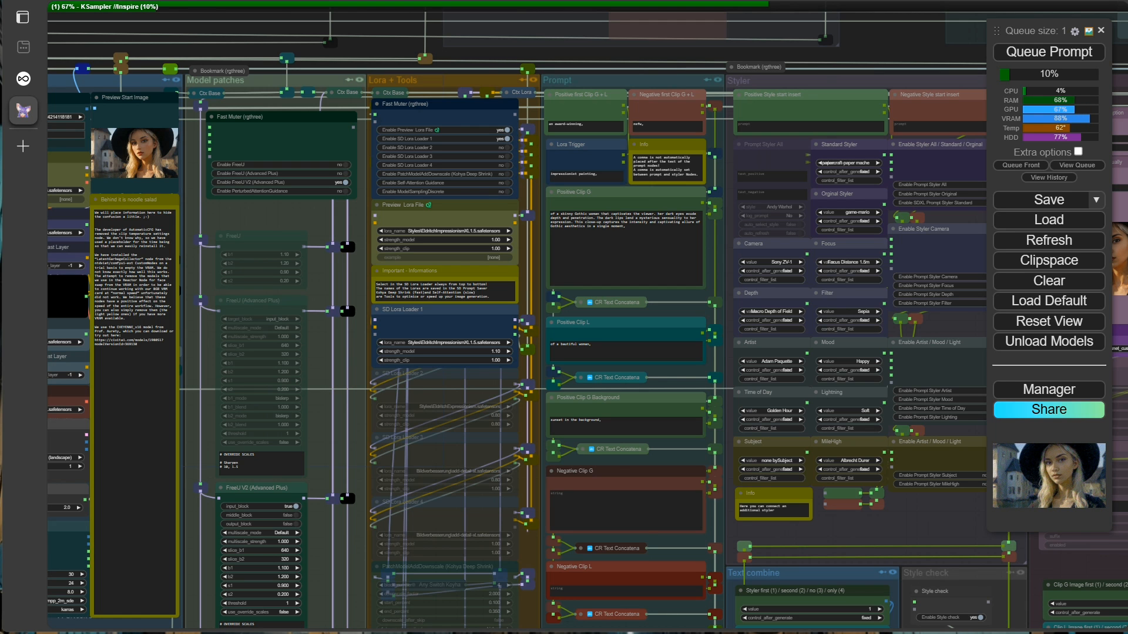
Step: Check the sampling progress in the console window and examine the finished portrait closely in the Image Comparer node
{"action": "key", "text": "alt+Tab"}
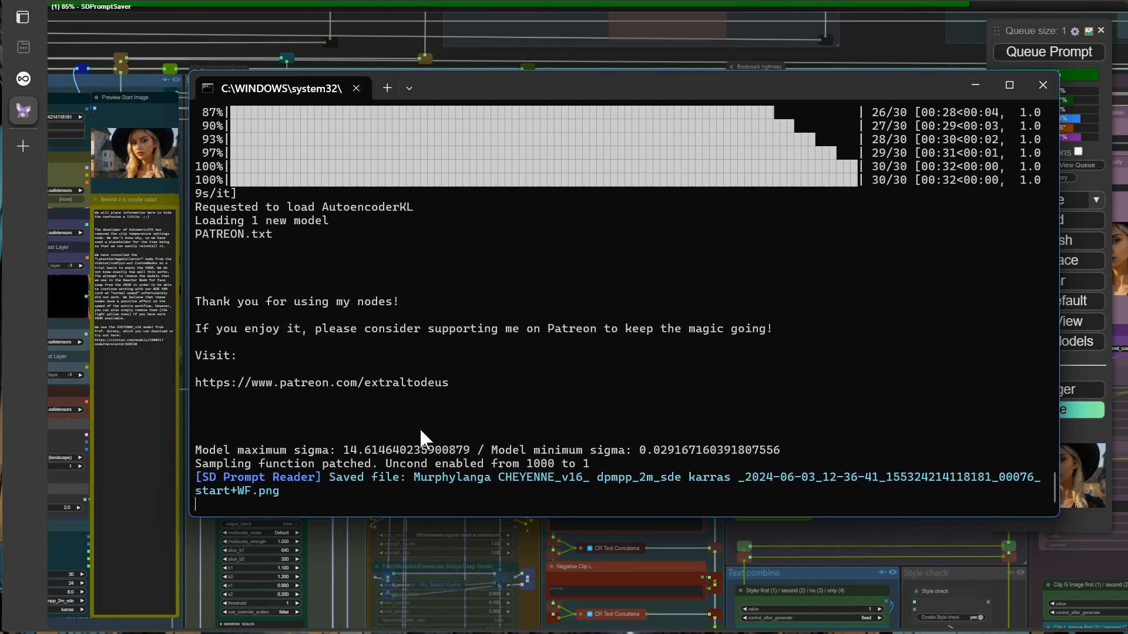
{"action": "left_click", "coordinate": [320, 585]}
{"action": "scroll", "coordinate": [259, 466], "scroll_direction": "down", "scroll_amount": 5}
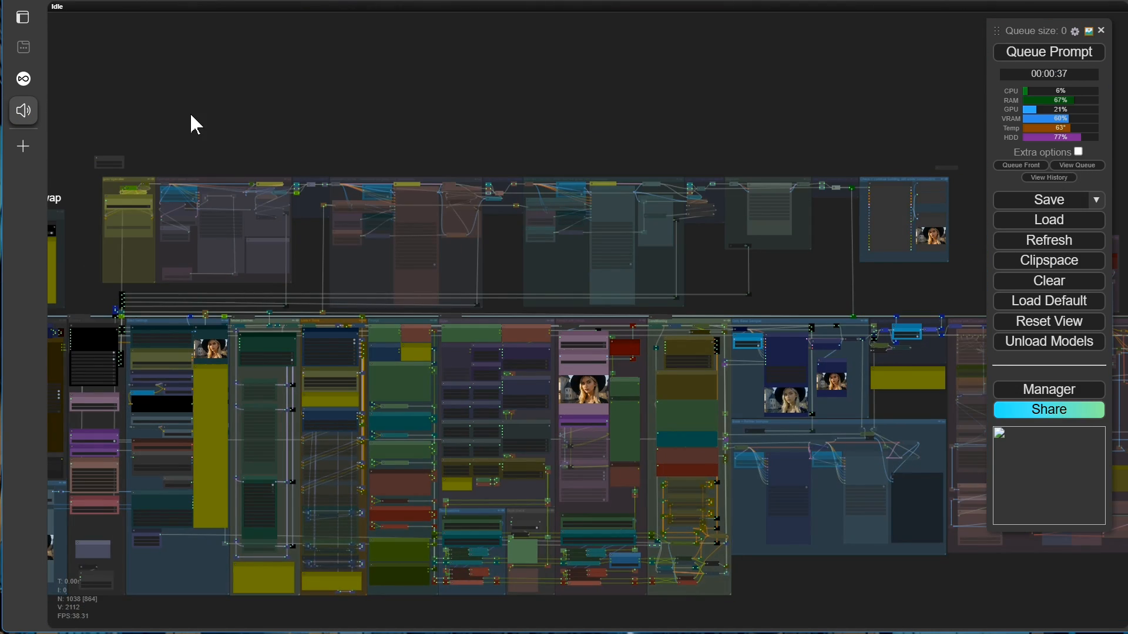
{"action": "left_click_drag", "start_coordinate": [196, 123], "coordinate": [715, 83]}
{"action": "scroll", "coordinate": [438, 428], "scroll_direction": "up", "scroll_amount": 6}
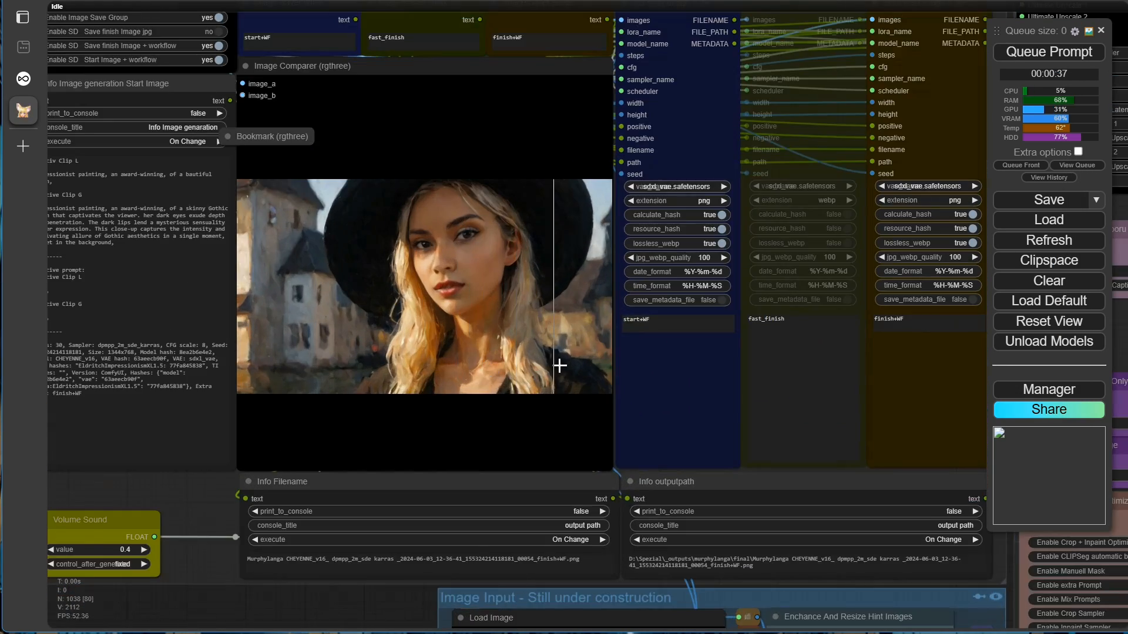
{"action": "scroll", "coordinate": [560, 365], "scroll_direction": "up", "scroll_amount": 5}
{"action": "scroll", "coordinate": [582, 361], "scroll_direction": "up", "scroll_amount": 1}
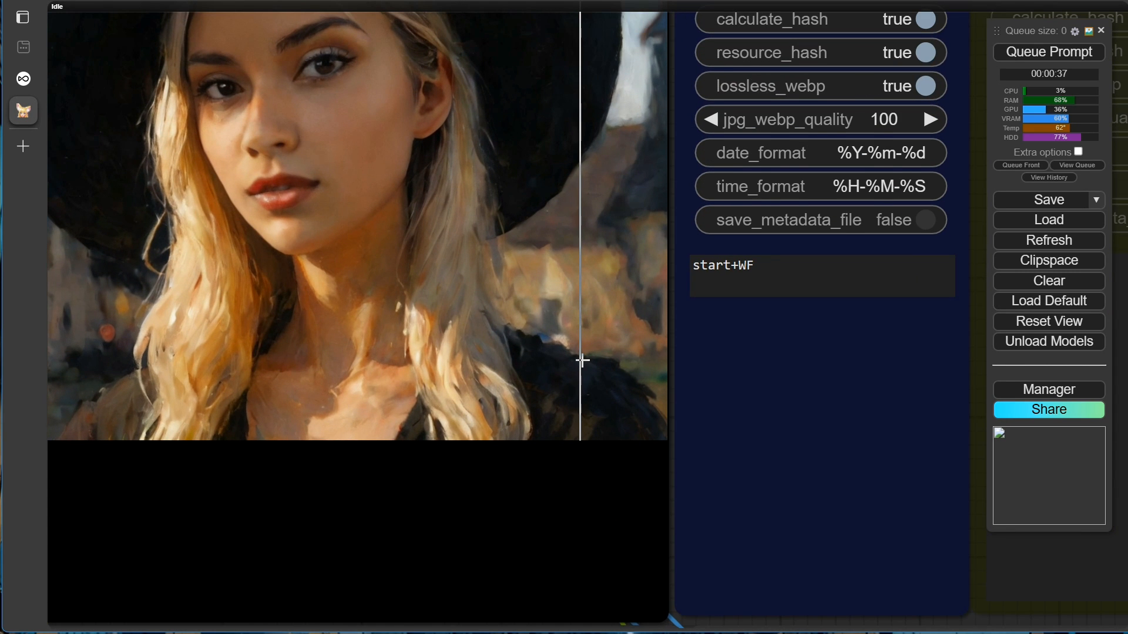
{"action": "scroll", "coordinate": [583, 361], "scroll_direction": "up", "scroll_amount": 1}
Step: Set the Denoise Img to Image float to 0.20
{"action": "left_click_drag", "start_coordinate": [823, 403], "coordinate": [1057, 547]}
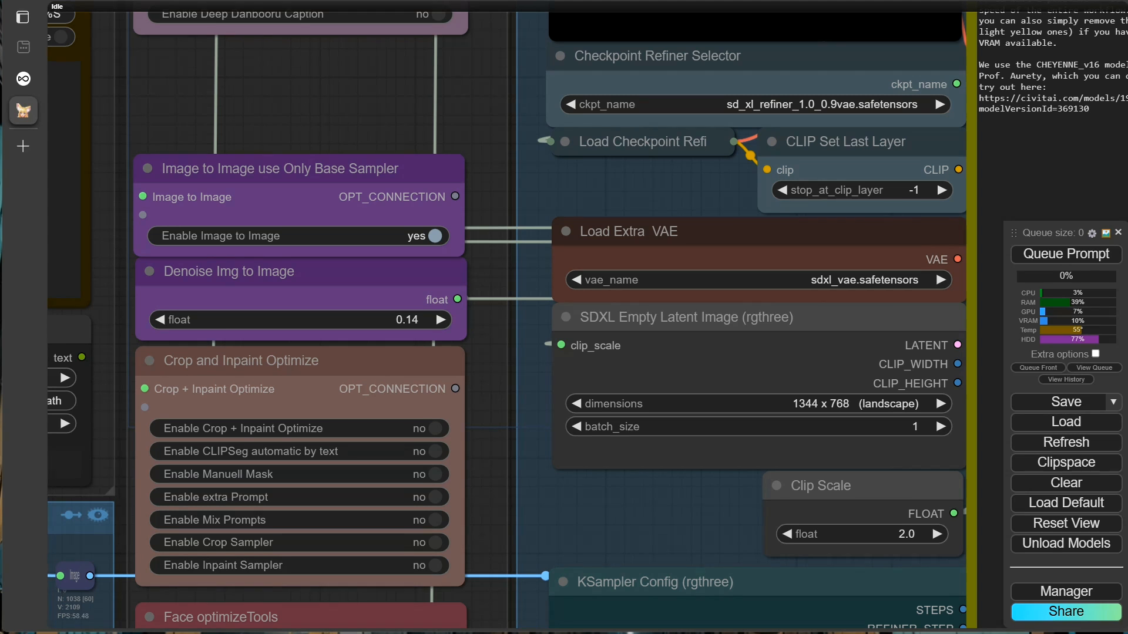
{"action": "left_click", "coordinate": [442, 320]}
{"action": "left_click", "coordinate": [442, 320]}
{"action": "left_click", "coordinate": [442, 320]}
{"action": "left_click", "coordinate": [442, 320]}
{"action": "left_click", "coordinate": [442, 320]}
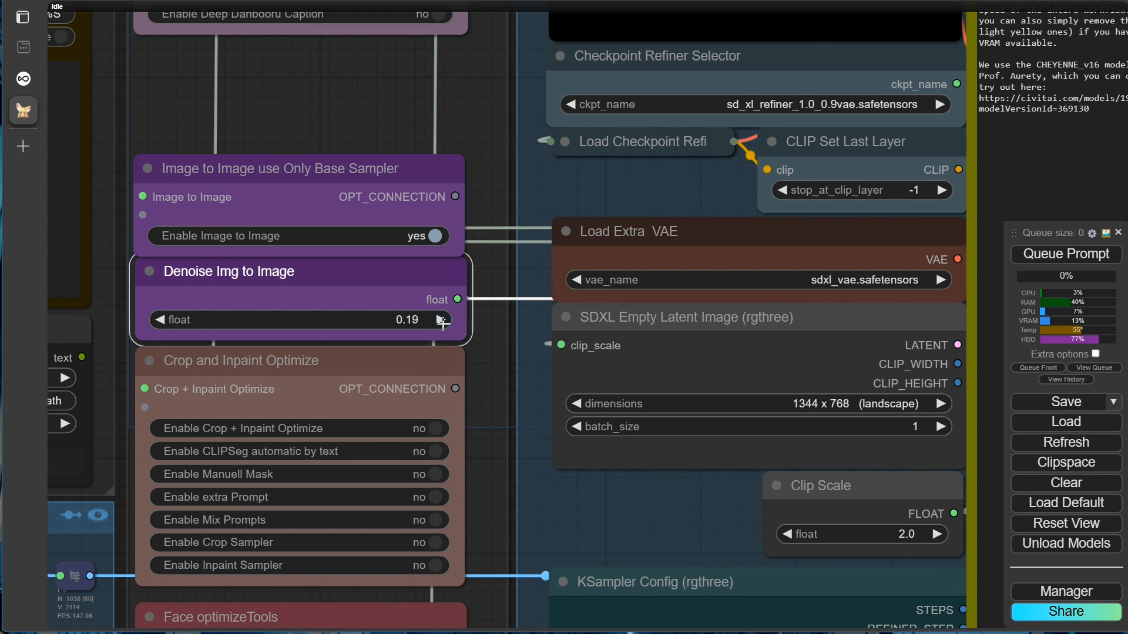
{"action": "left_click", "coordinate": [442, 320]}
Step: Set strength_model in SD Lora Loader 1 to 1.20
{"action": "scroll", "coordinate": [498, 369], "scroll_direction": "down", "scroll_amount": 5}
{"action": "left_click_drag", "start_coordinate": [977, 241], "coordinate": [482, 263]}
{"action": "scroll", "coordinate": [528, 250], "scroll_direction": "down", "scroll_amount": 2}
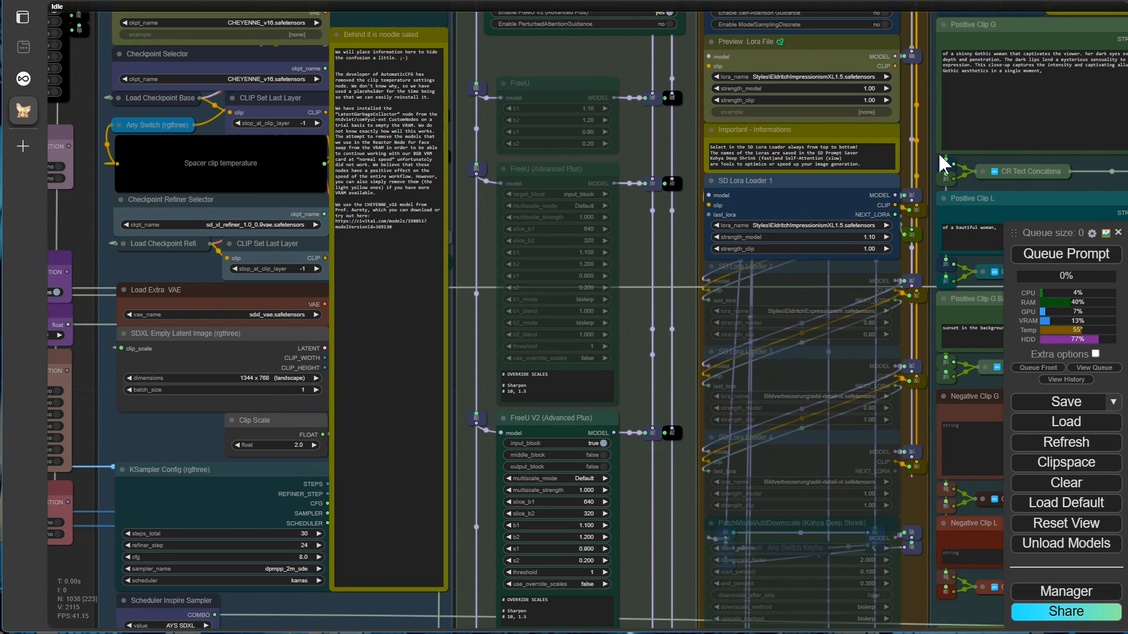
{"action": "scroll", "coordinate": [907, 176], "scroll_direction": "up", "scroll_amount": 6}
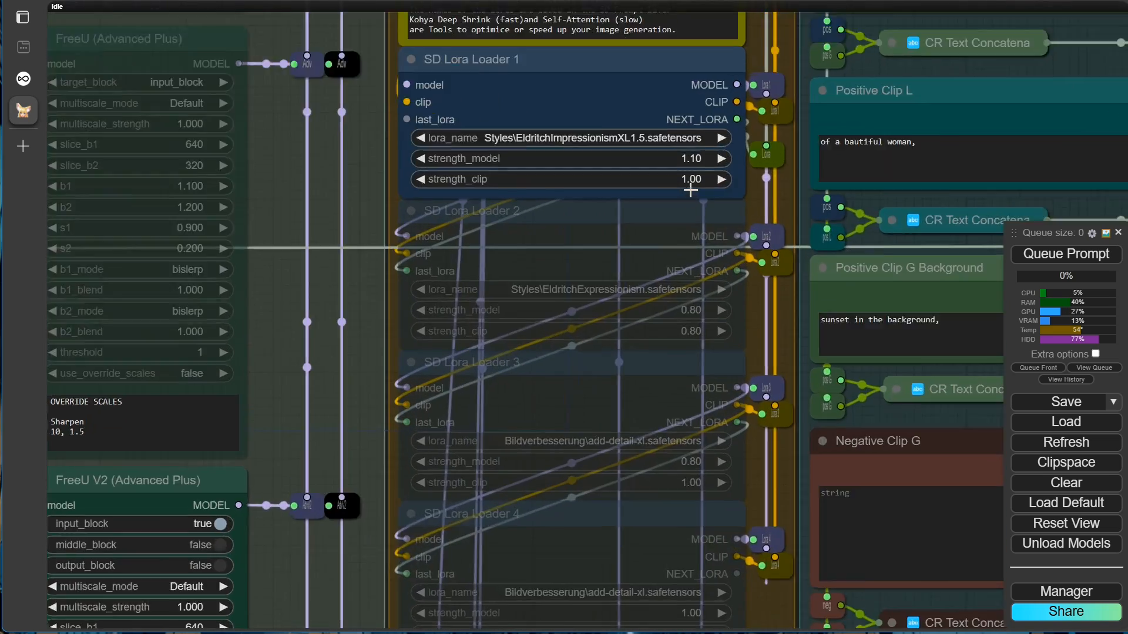
{"action": "left_click", "coordinate": [749, 137]}
{"action": "left_click", "coordinate": [750, 136]}
{"action": "left_click", "coordinate": [749, 136]}
{"action": "left_click", "coordinate": [750, 136]}
{"action": "left_click", "coordinate": [750, 136]}
{"action": "left_click", "coordinate": [750, 136]}
{"action": "left_click", "coordinate": [749, 137]}
{"action": "left_click", "coordinate": [750, 136]}
{"action": "left_click", "coordinate": [750, 136]}
{"action": "left_click", "coordinate": [749, 137]}
Step: Weight the impressionist painting phrase in the Lora Trigger prompt so it reads (impressionist painting,:1.4)
{"action": "scroll", "coordinate": [861, 288], "scroll_direction": "up", "scroll_amount": 1}
{"action": "scroll", "coordinate": [861, 288], "scroll_direction": "right", "scroll_amount": 10}
{"action": "scroll", "coordinate": [862, 288], "scroll_direction": "up", "scroll_amount": 5}
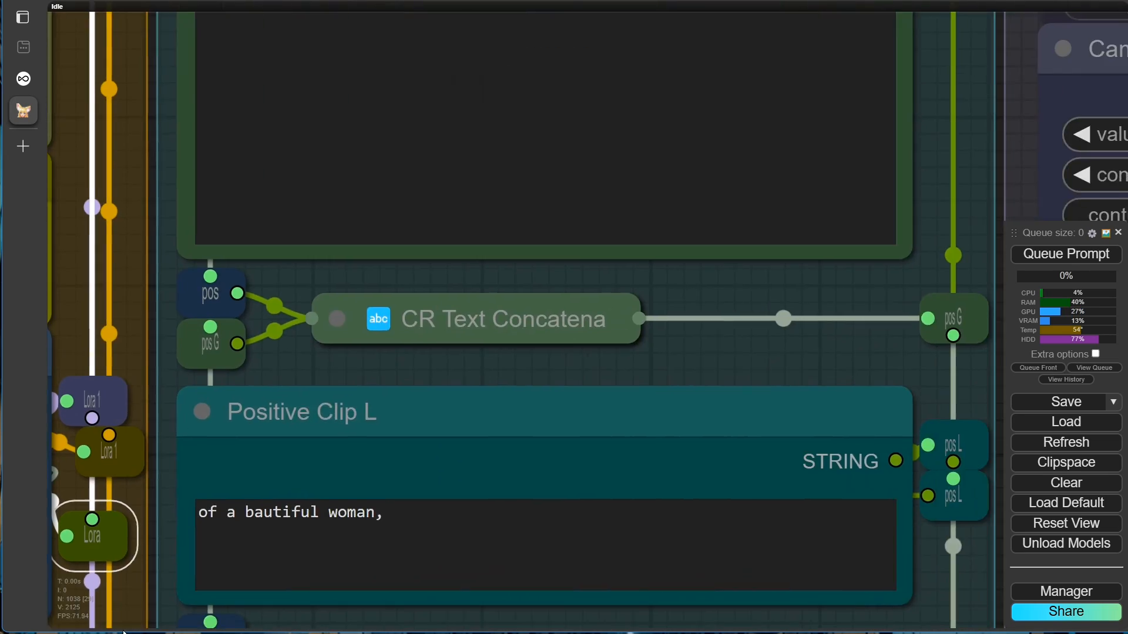
{"action": "scroll", "coordinate": [722, 297], "scroll_direction": "down", "scroll_amount": 3}
{"action": "left_click_drag", "start_coordinate": [722, 297], "coordinate": [711, 419]}
{"action": "left_click_drag", "start_coordinate": [516, 109], "coordinate": [378, 108]}
{"action": "key", "text": "ctrl+Up"}
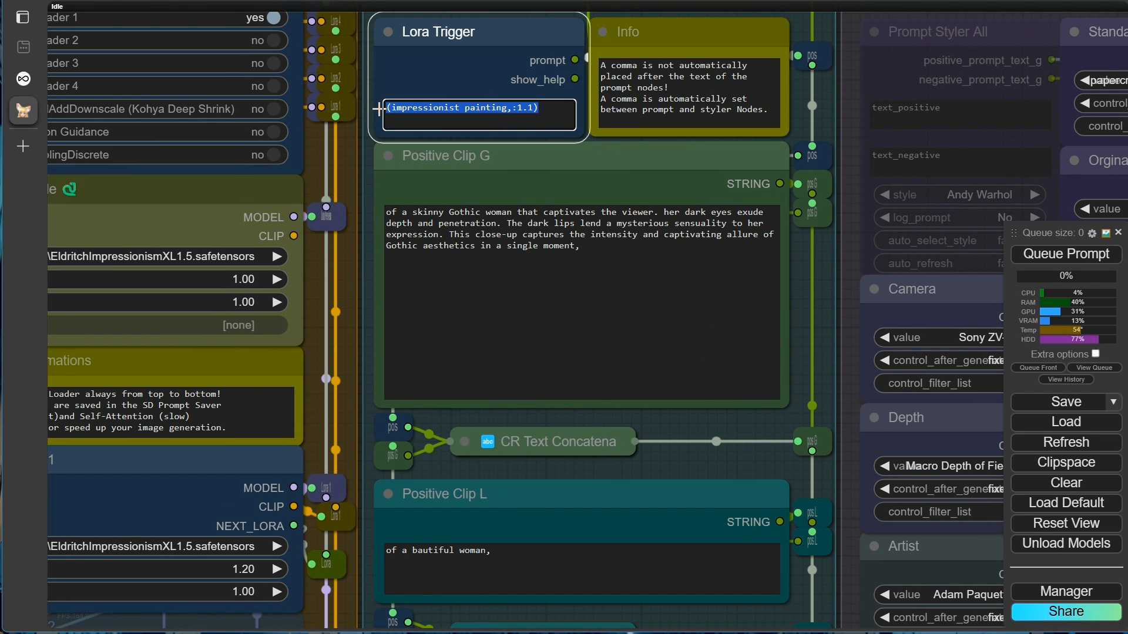
{"action": "key", "text": "ctrl+Up"}
Step: Queue the prompt and follow the sampling in the KSampler (Inspire) Base preview and the console window
{"action": "left_click", "coordinate": [1053, 254]}
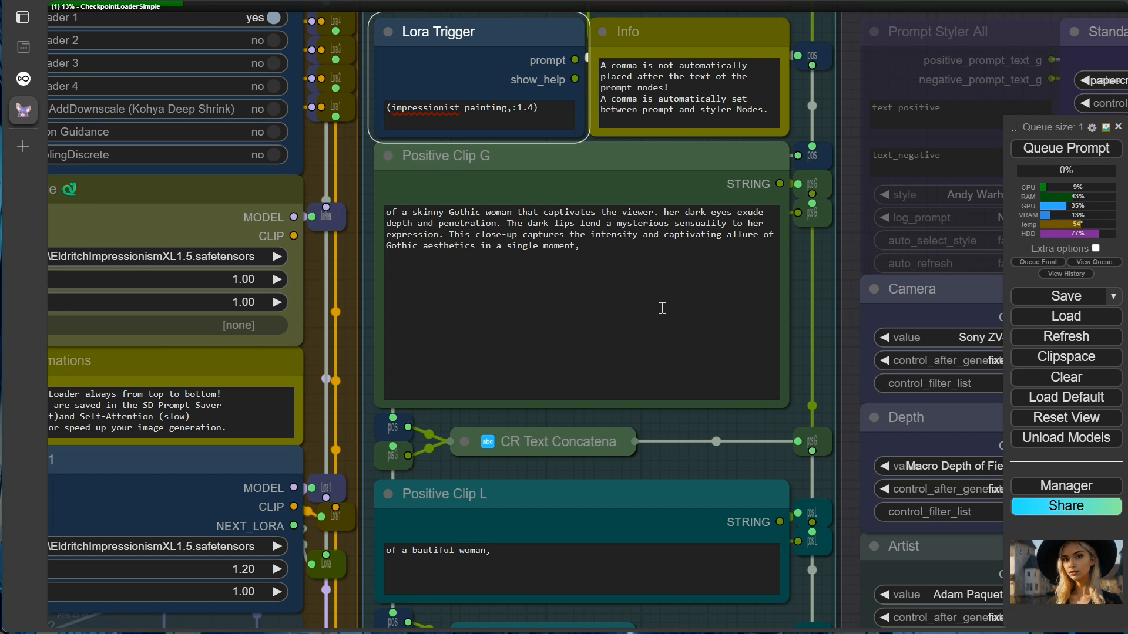
{"action": "scroll", "coordinate": [728, 462], "scroll_direction": "down", "scroll_amount": 2}
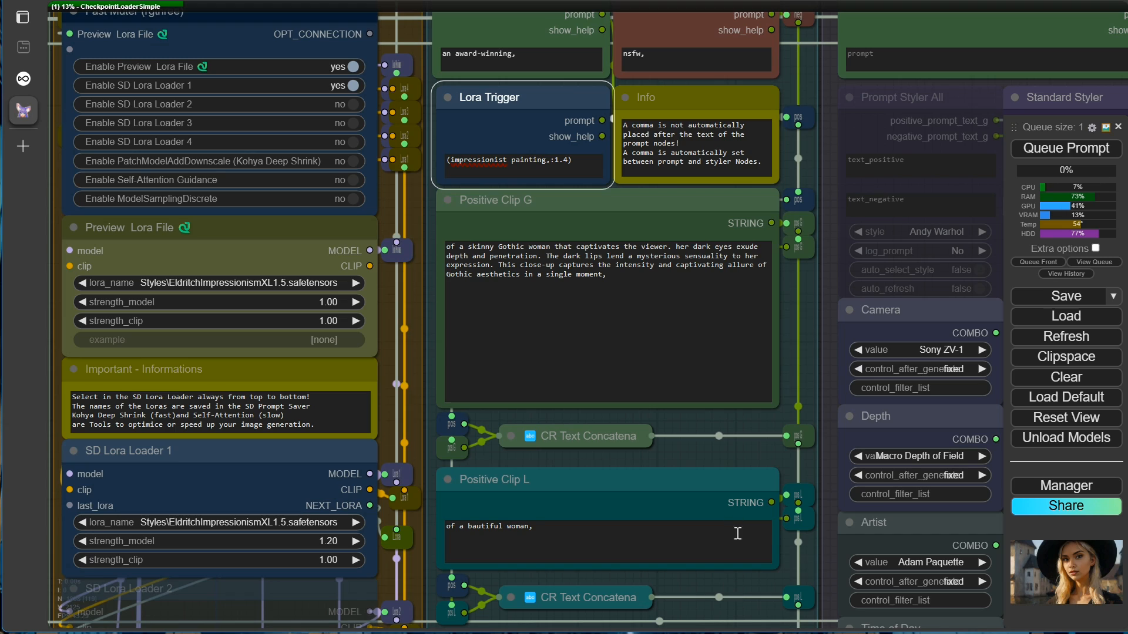
{"action": "scroll", "coordinate": [736, 580], "scroll_direction": "down", "scroll_amount": 5}
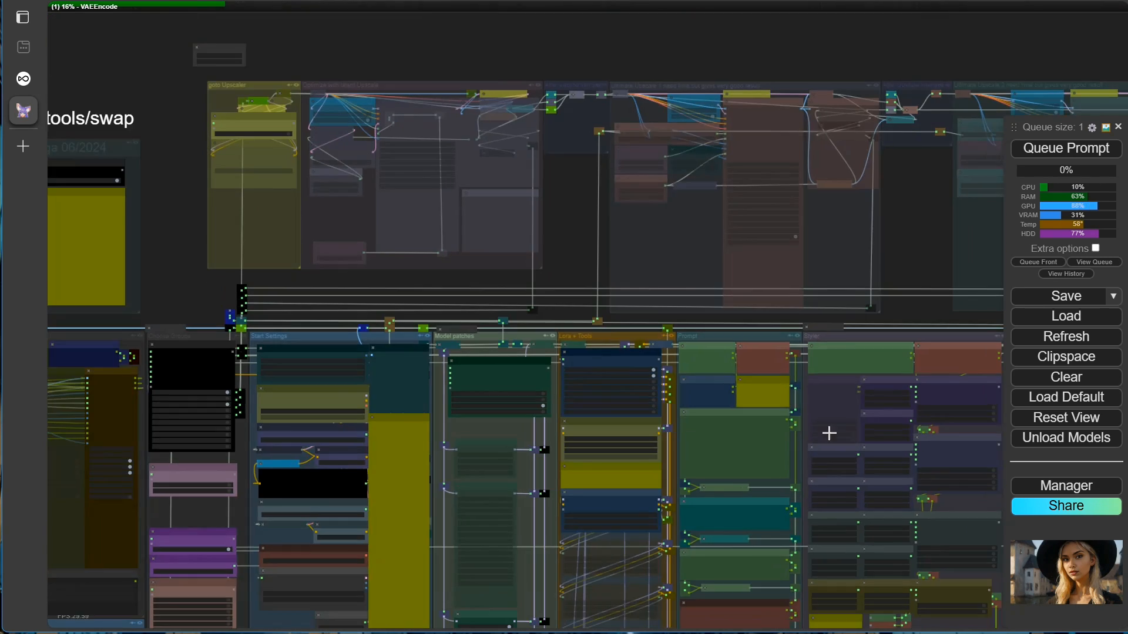
{"action": "left_click_drag", "start_coordinate": [911, 257], "coordinate": [53, 138]}
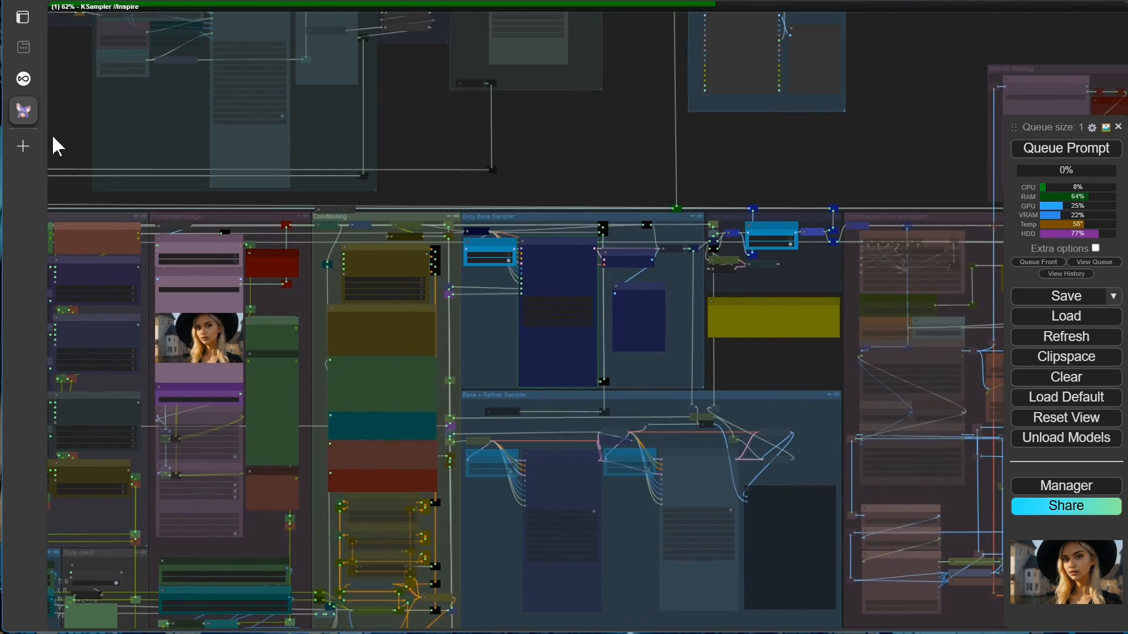
{"action": "scroll", "coordinate": [529, 332], "scroll_direction": "up", "scroll_amount": 8}
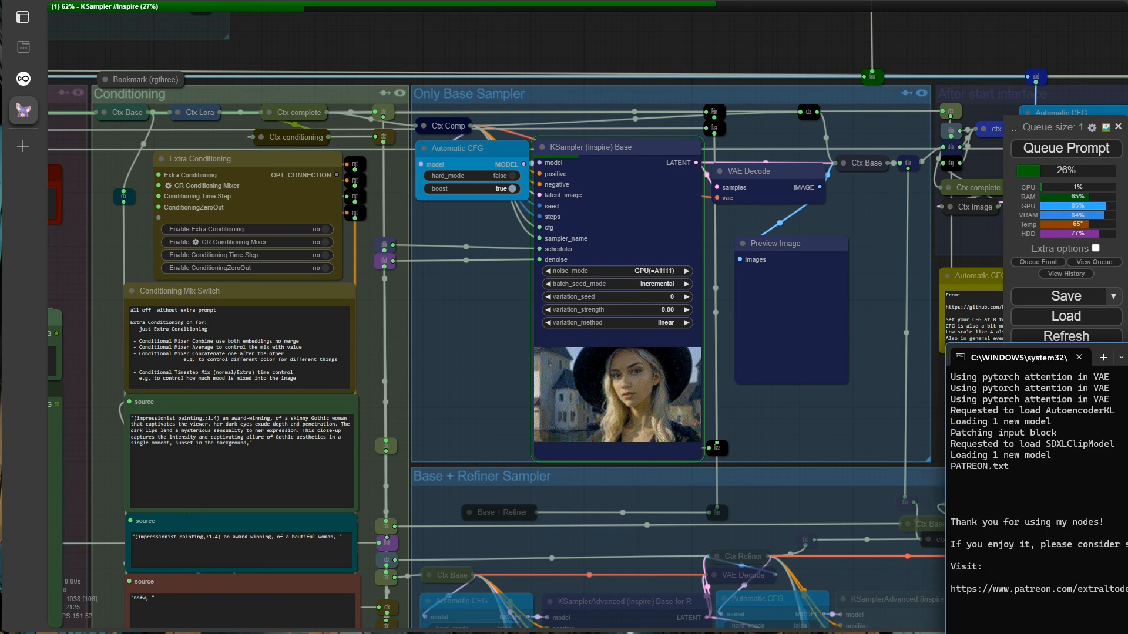
{"action": "left_click_drag", "start_coordinate": [1023, 358], "coordinate": [472, 78]}
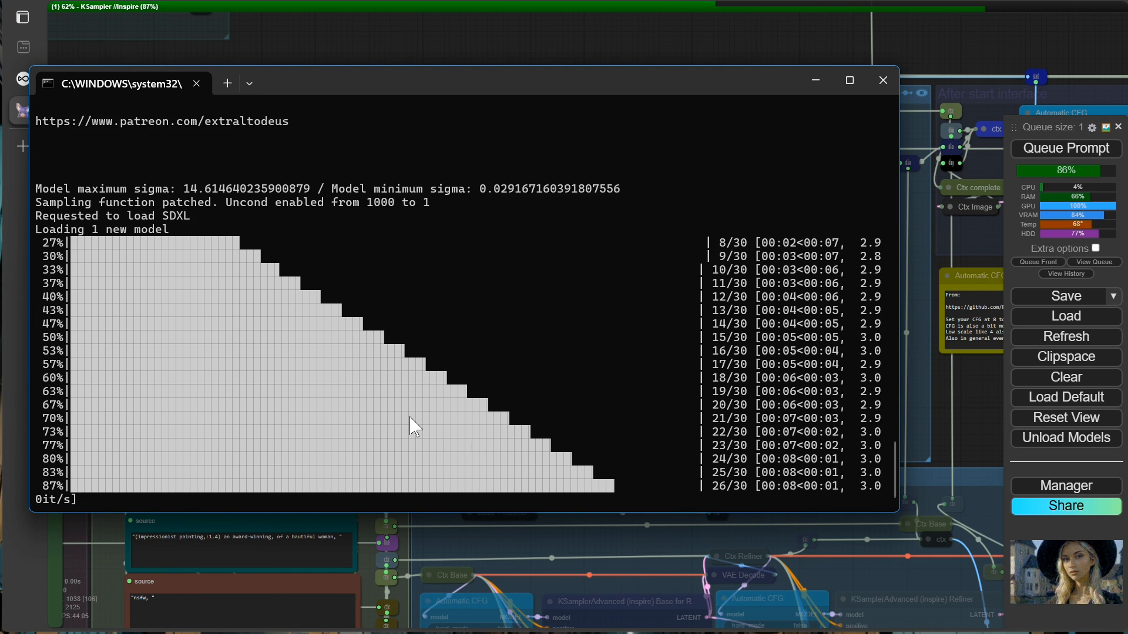
{"action": "left_click", "coordinate": [490, 545]}
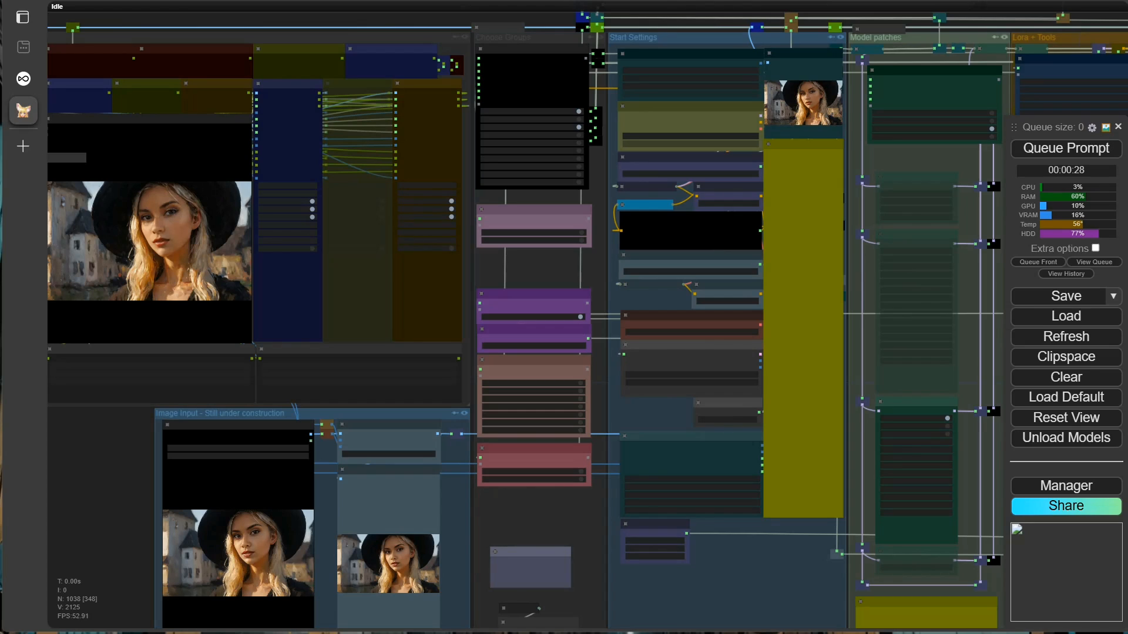
Step: Enable Ultimate Upscale 1 in the Choose Groups node and switch Downscale after Upscale 1 off
{"action": "scroll", "coordinate": [557, 281], "scroll_direction": "up", "scroll_amount": 7}
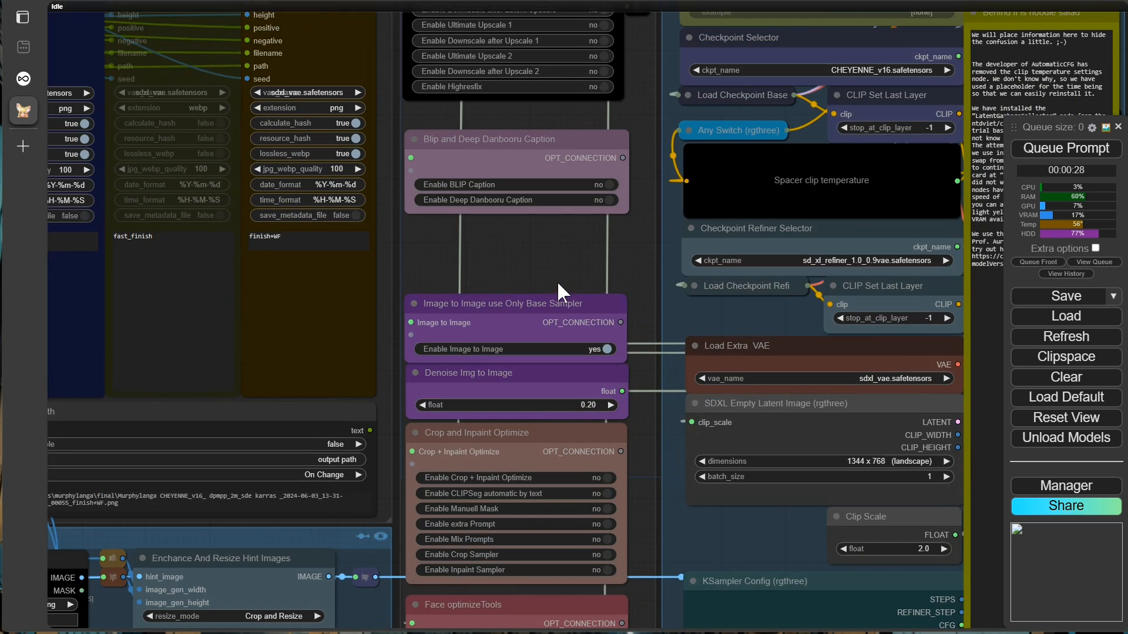
{"action": "scroll", "coordinate": [525, 371], "scroll_direction": "down", "scroll_amount": 3}
{"action": "scroll", "coordinate": [504, 403], "scroll_direction": "up", "scroll_amount": 6}
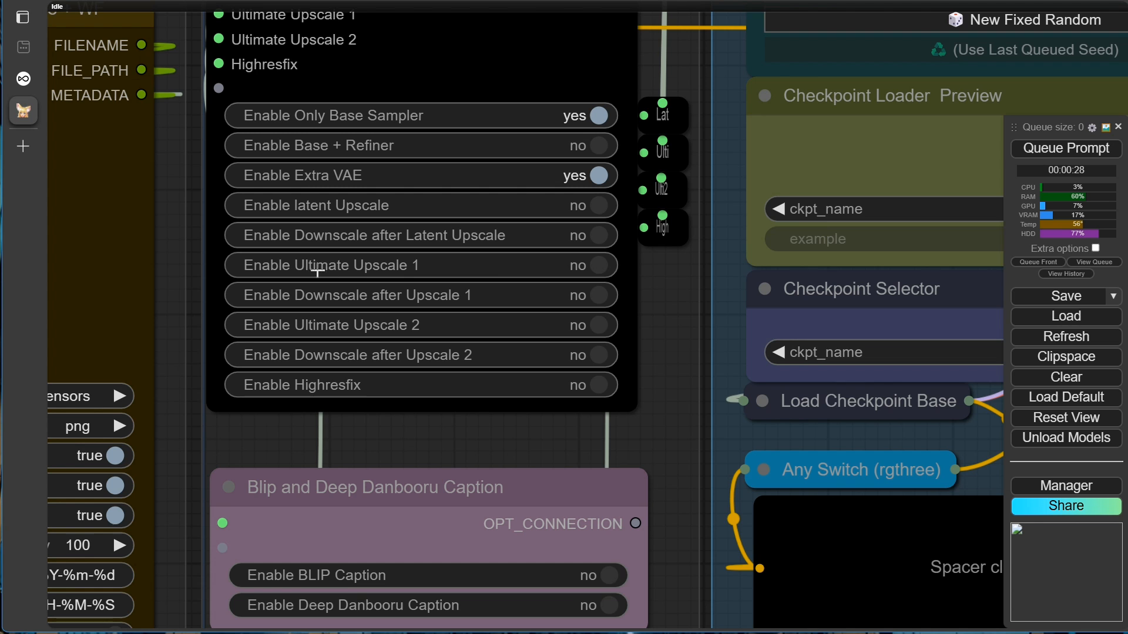
{"action": "left_click", "coordinate": [596, 268]}
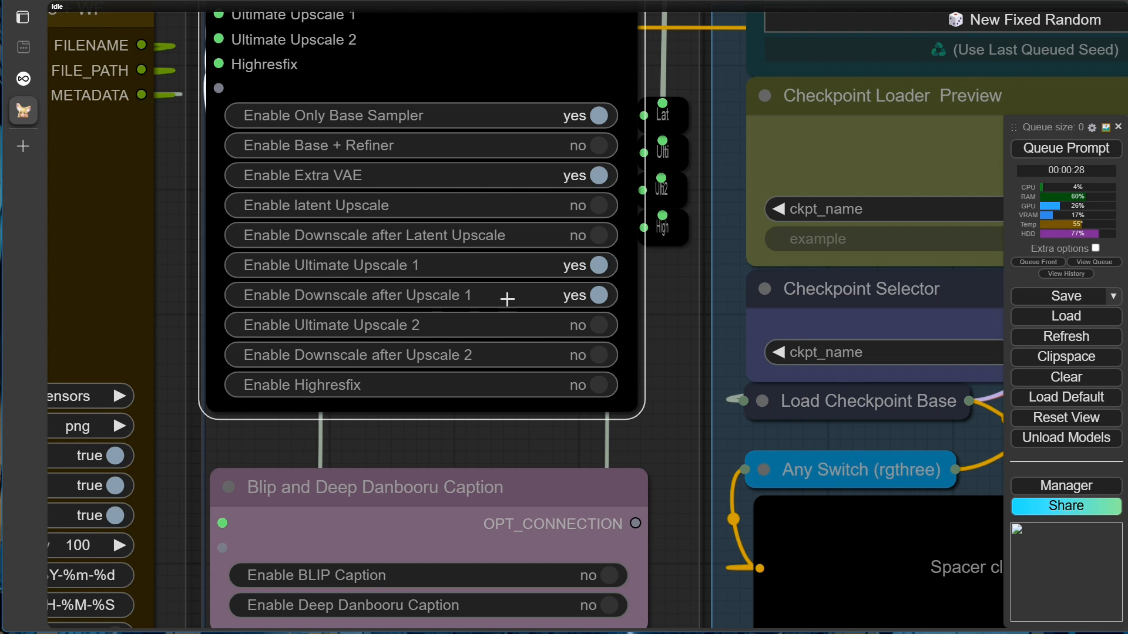
{"action": "left_click", "coordinate": [598, 295]}
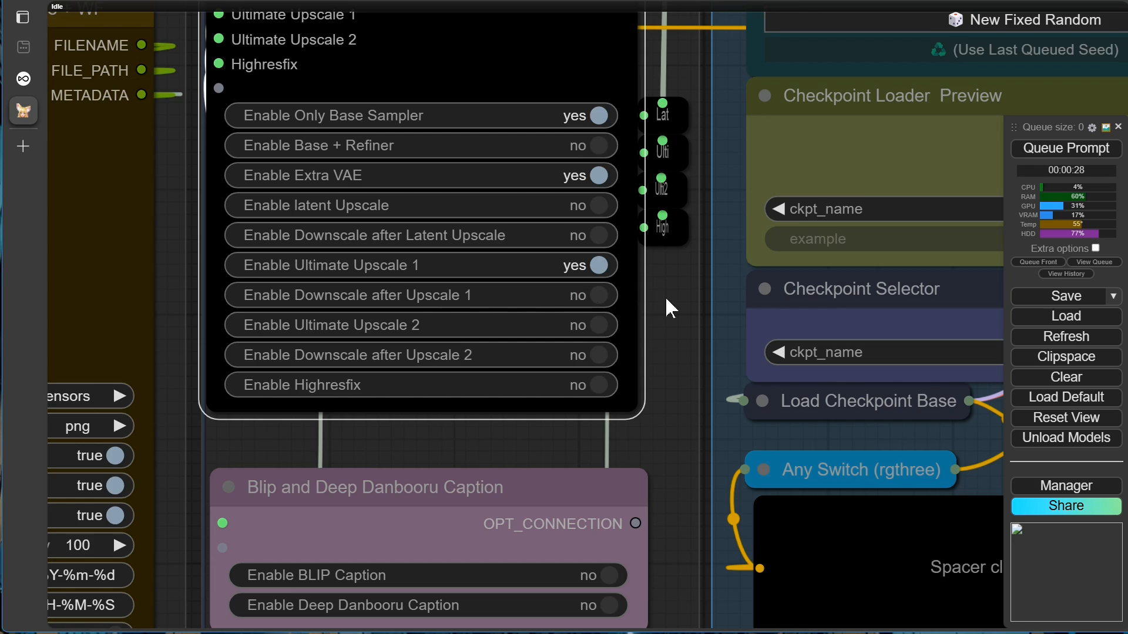
Step: Enable Highresfix in the Choose Groups node
{"action": "scroll", "coordinate": [666, 306], "scroll_direction": "down", "scroll_amount": 10}
{"action": "scroll", "coordinate": [612, 298], "scroll_direction": "down", "scroll_amount": 2}
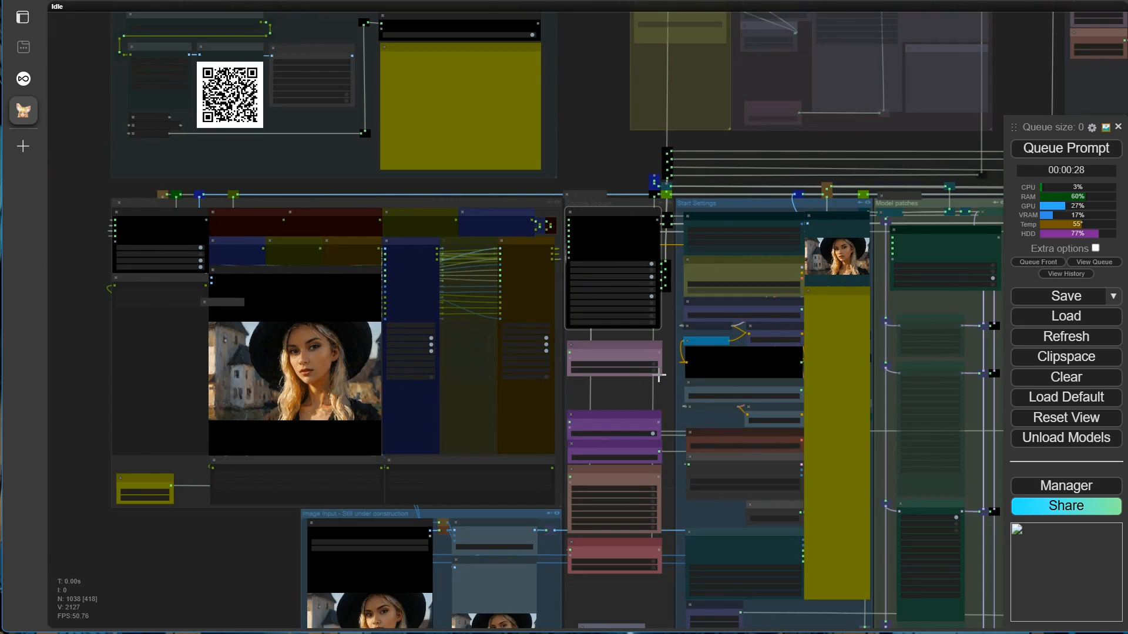
{"action": "scroll", "coordinate": [612, 298], "scroll_direction": "up", "scroll_amount": 8}
{"action": "left_click", "coordinate": [632, 242]}
{"action": "scroll", "coordinate": [673, 215], "scroll_direction": "down", "scroll_amount": 4}
{"action": "left_click_drag", "start_coordinate": [676, 203], "coordinate": [615, 530]}
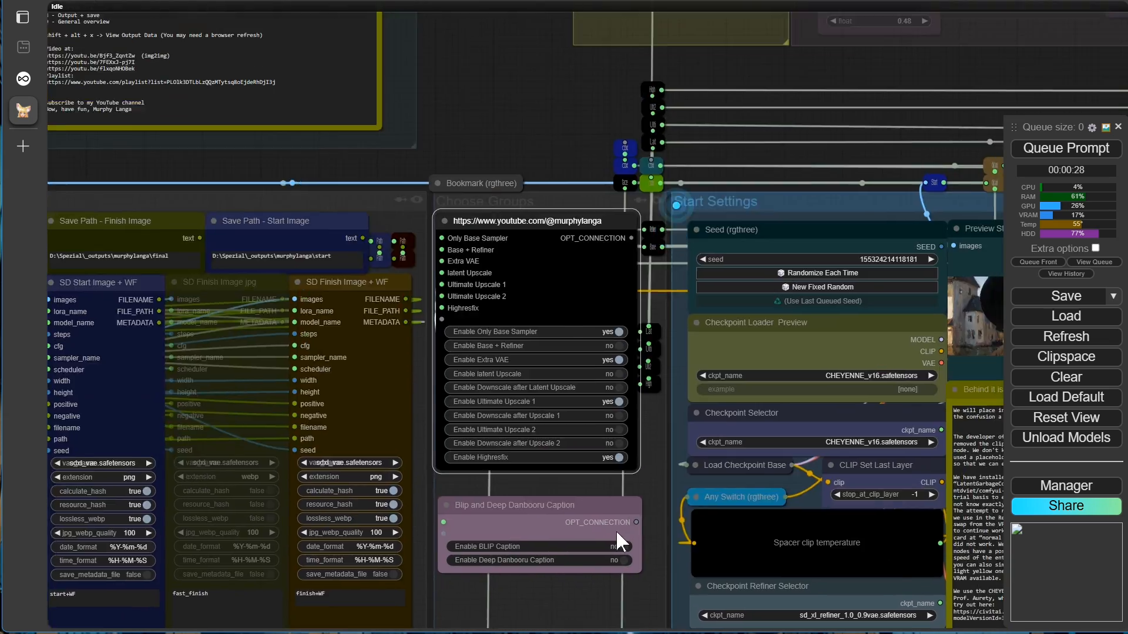
Step: Try the Enable load checkpoint new option in the goto Upscaler group, switching it on and back off
{"action": "scroll", "coordinate": [477, 273], "scroll_direction": "down", "scroll_amount": 2}
{"action": "left_click_drag", "start_coordinate": [418, 127], "coordinate": [340, 304]}
{"action": "scroll", "coordinate": [342, 307], "scroll_direction": "up", "scroll_amount": 4}
{"action": "left_click_drag", "start_coordinate": [383, 191], "coordinate": [218, 297]}
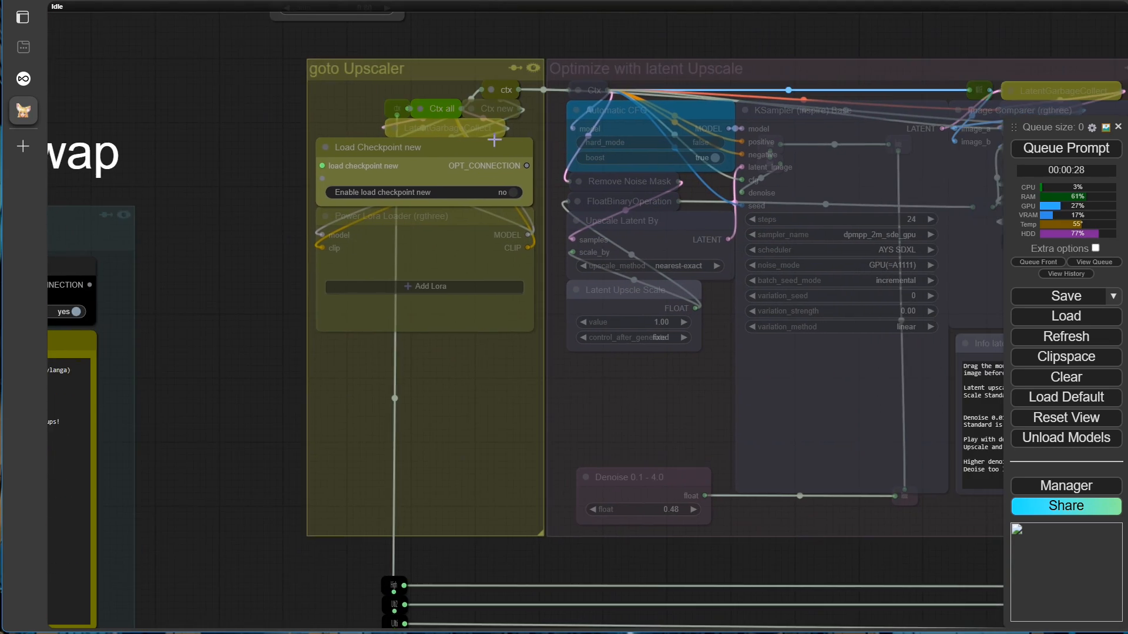
{"action": "left_click", "coordinate": [519, 193]}
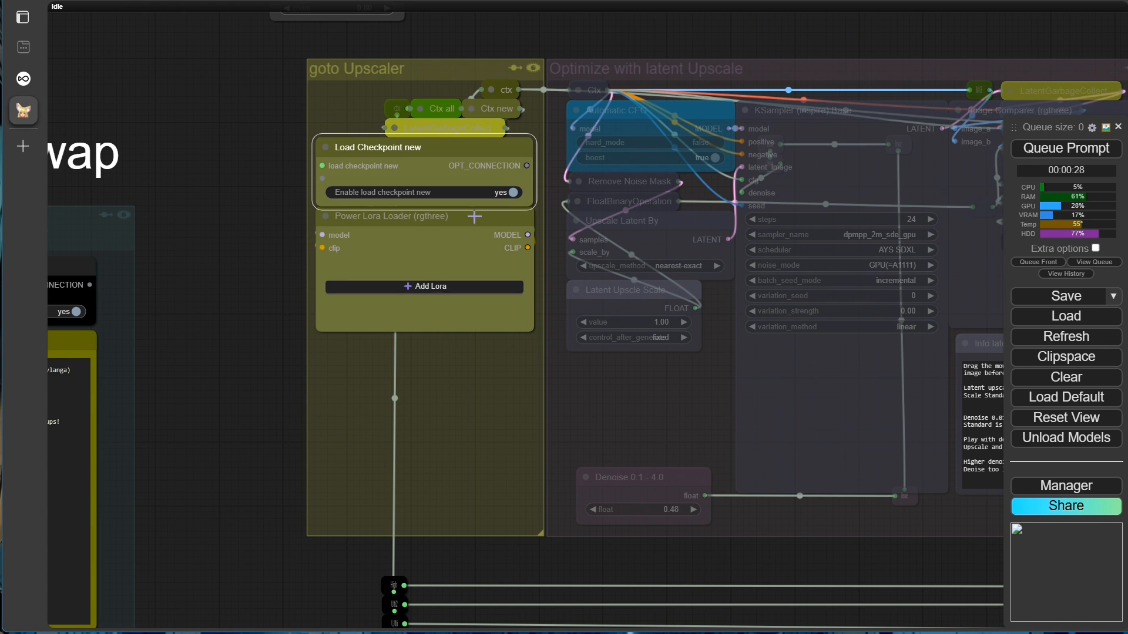
{"action": "left_click", "coordinate": [513, 192]}
Step: Choose 1x-ITF-SkinDiffDetail-Lite-v1.pth as the upscale model in the Ultimate Upscale 1 group's Load Upscale Model node
{"action": "left_click_drag", "start_coordinate": [628, 41], "coordinate": [343, 68]}
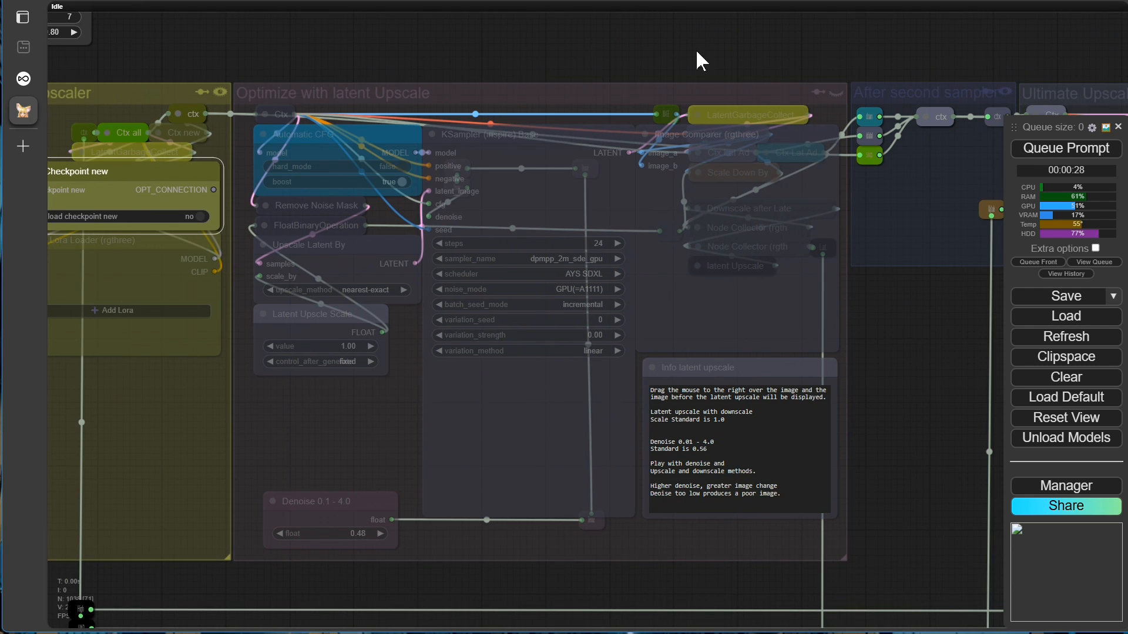
{"action": "left_click_drag", "start_coordinate": [777, 47], "coordinate": [622, 65]}
{"action": "left_click_drag", "start_coordinate": [702, 48], "coordinate": [424, 68]}
{"action": "scroll", "coordinate": [518, 378], "scroll_direction": "up", "scroll_amount": 6}
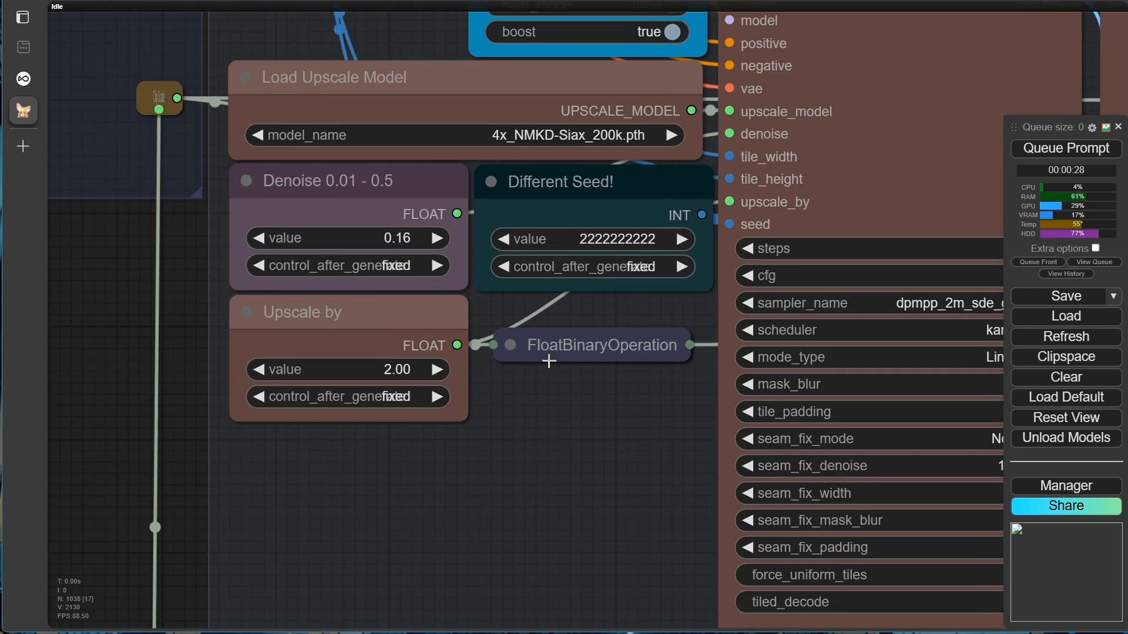
{"action": "left_click_drag", "start_coordinate": [544, 360], "coordinate": [594, 517]}
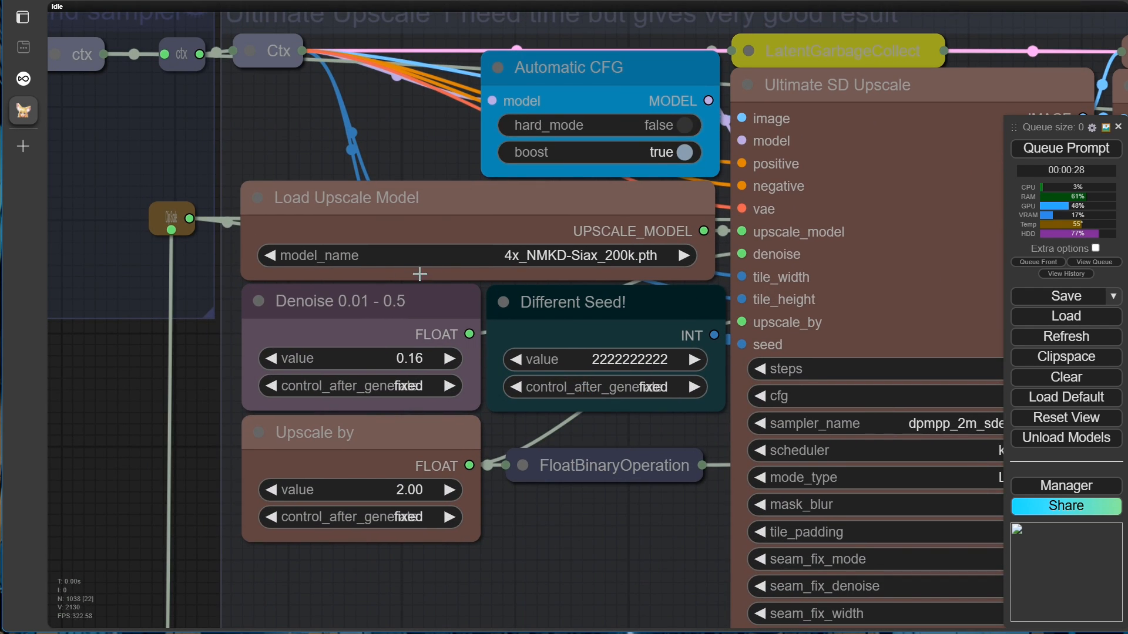
{"action": "left_click", "coordinate": [532, 257]}
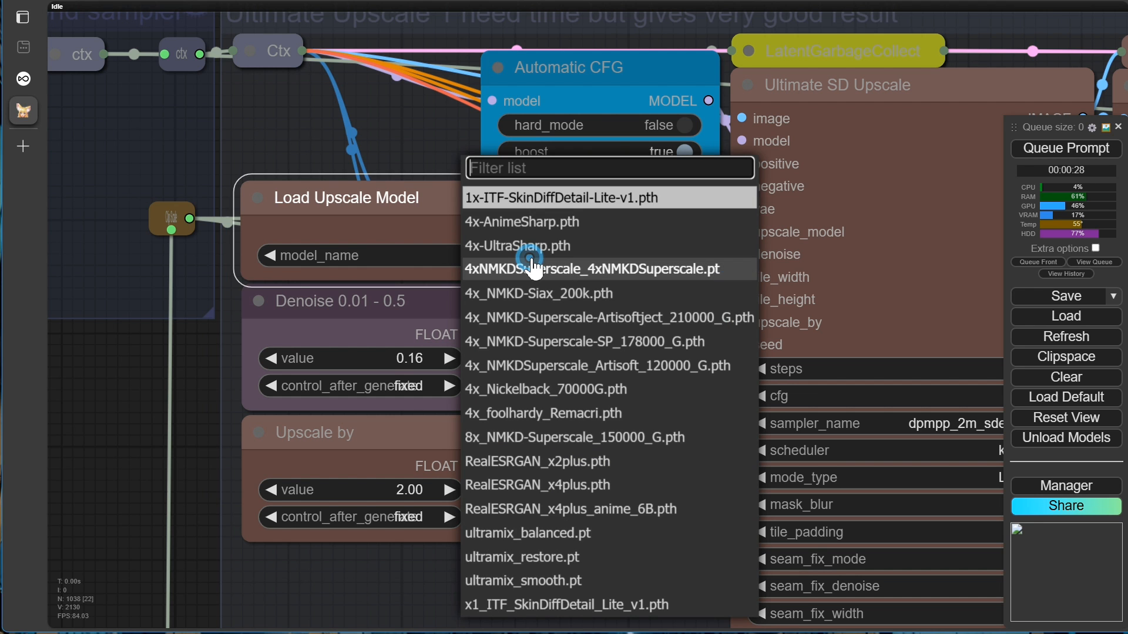
{"action": "left_click", "coordinate": [520, 198]}
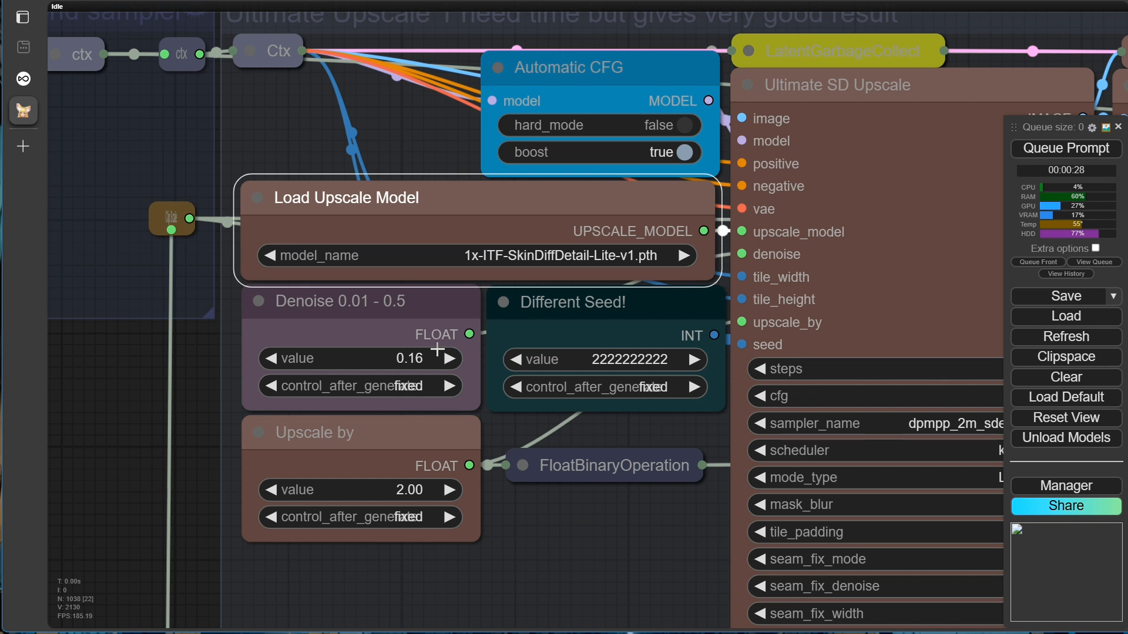
Step: Choose 1x-ITF-SkinDiffDetail-Lite-v1.pth as the model of the hiresfixScale node in the hirgresfix group
{"action": "scroll", "coordinate": [623, 556], "scroll_direction": "down", "scroll_amount": 2}
{"action": "left_click_drag", "start_coordinate": [622, 555], "coordinate": [349, 405]}
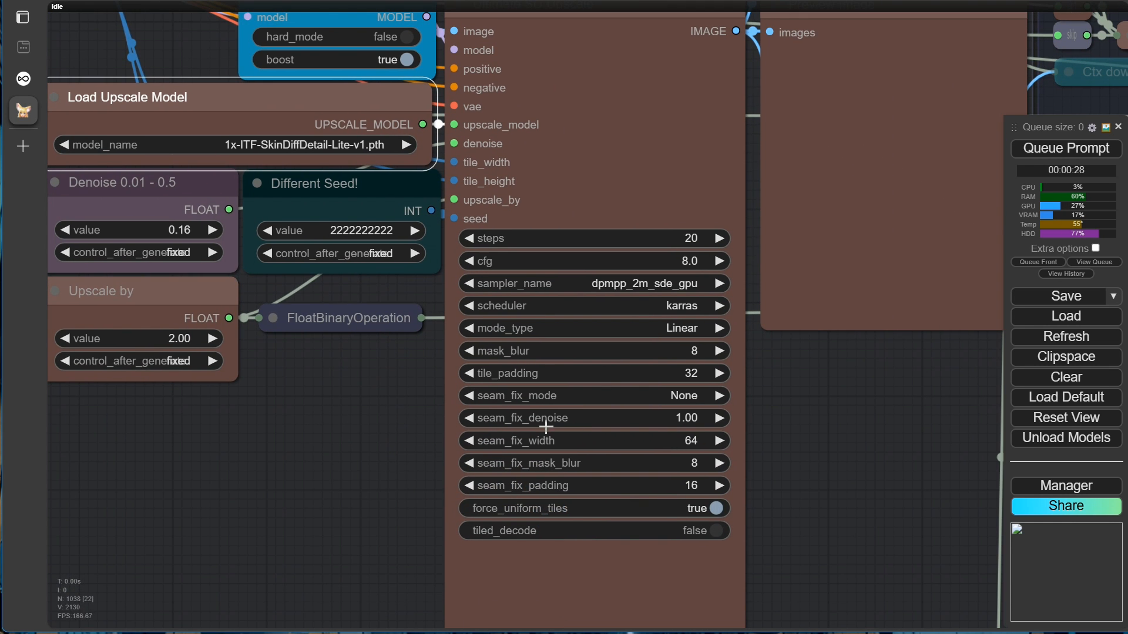
{"action": "scroll", "coordinate": [833, 449], "scroll_direction": "down", "scroll_amount": 5}
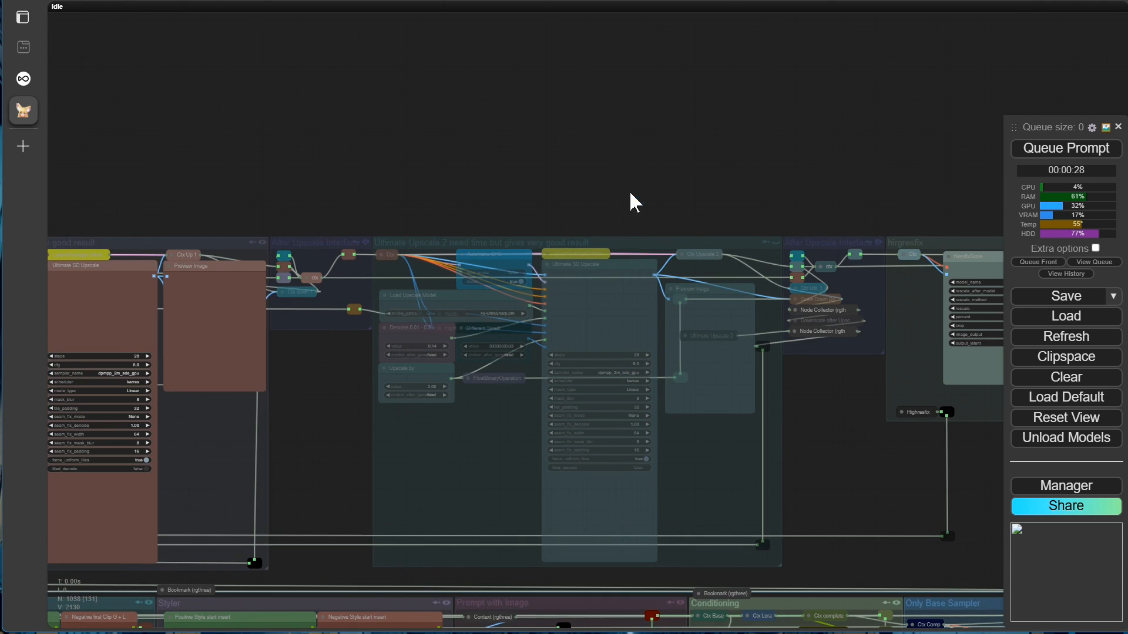
{"action": "scroll", "coordinate": [632, 199], "scroll_direction": "up", "scroll_amount": 10}
{"action": "left_click_drag", "start_coordinate": [464, 494], "coordinate": [298, 489]}
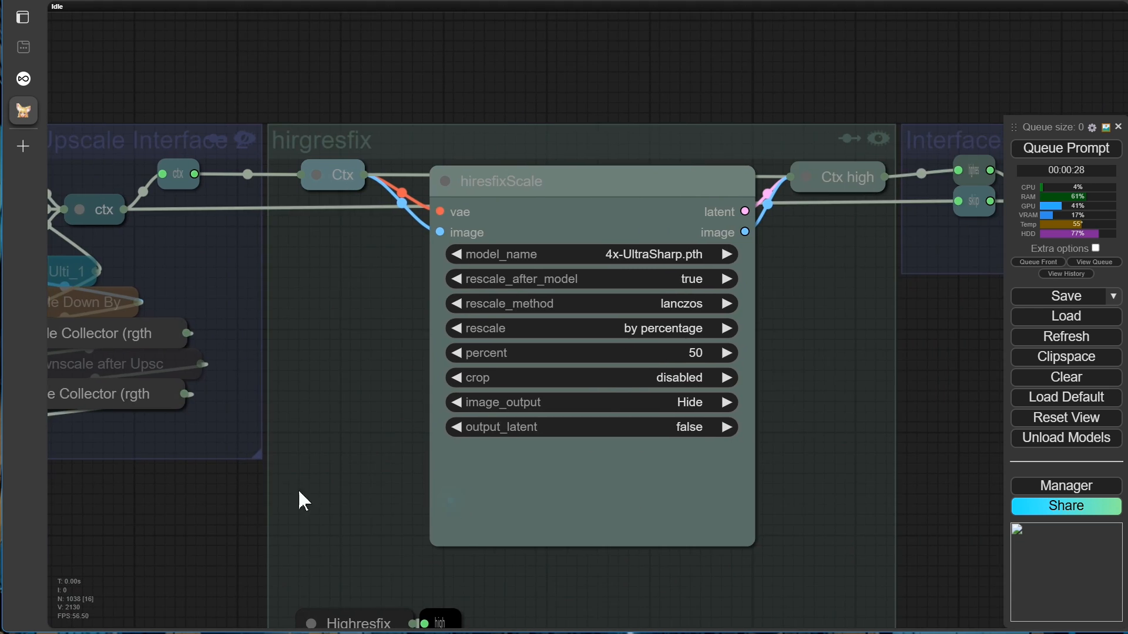
{"action": "scroll", "coordinate": [652, 253], "scroll_direction": "up", "scroll_amount": 3}
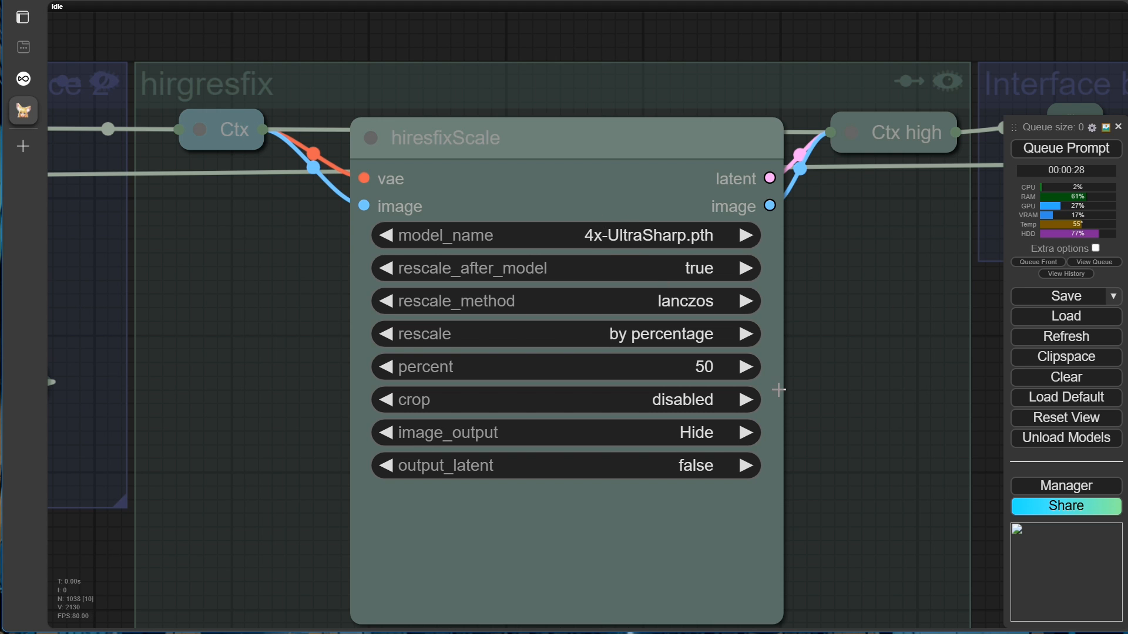
{"action": "left_click", "coordinate": [604, 238]}
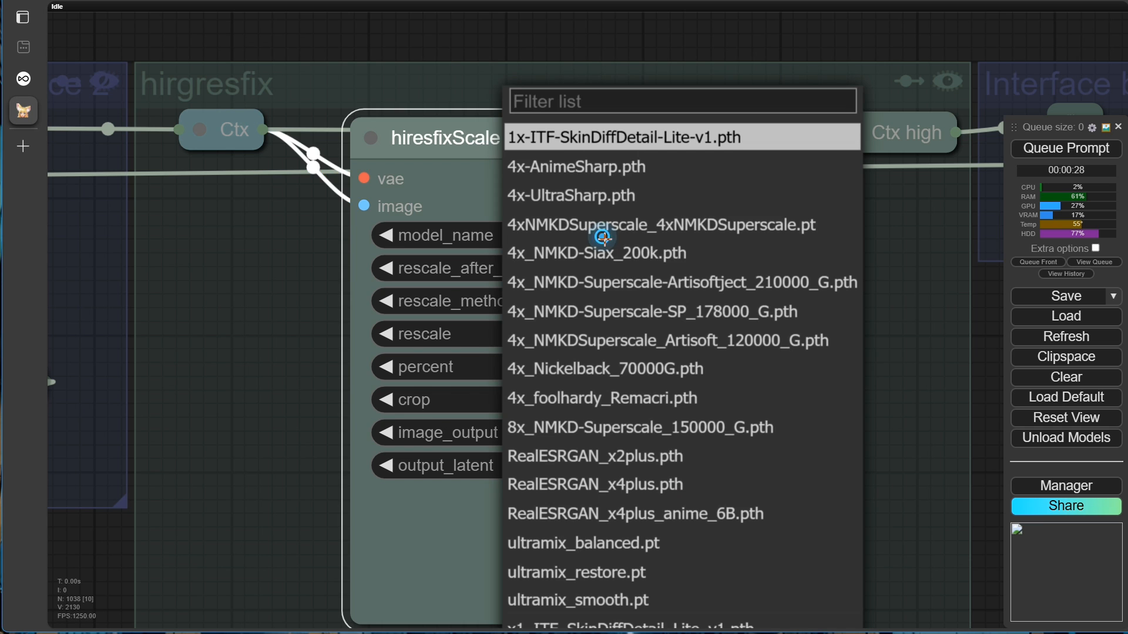
{"action": "left_click", "coordinate": [584, 137]}
Step: Set the hiresfixScale node's rescale percent to 200
{"action": "left_click", "coordinate": [697, 366]}
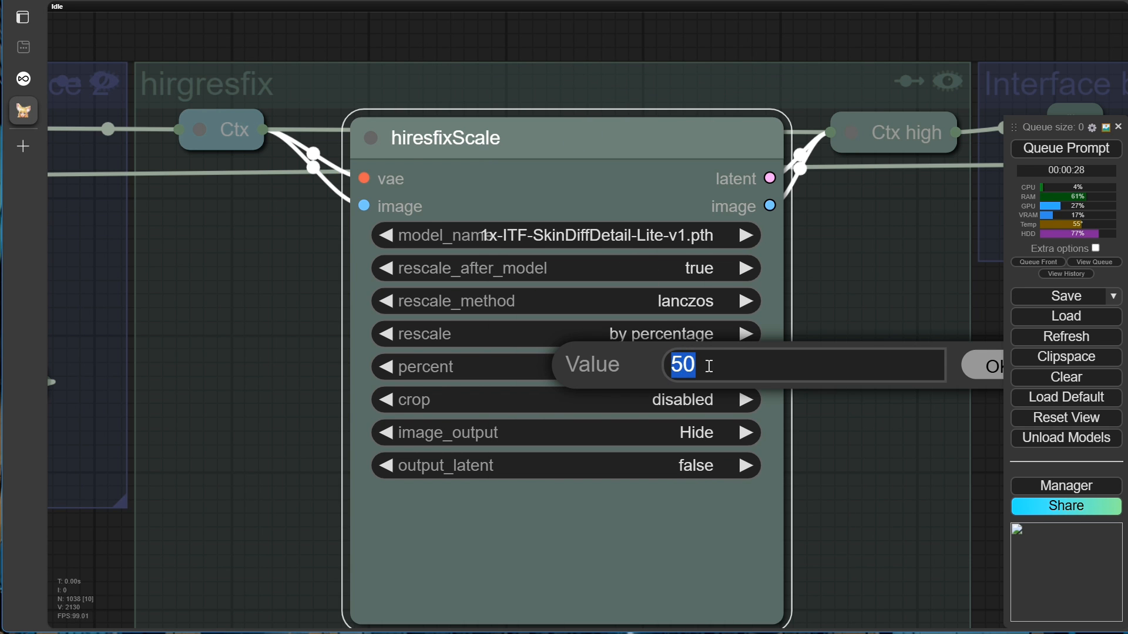
{"action": "key", "text": "BackSpace"}
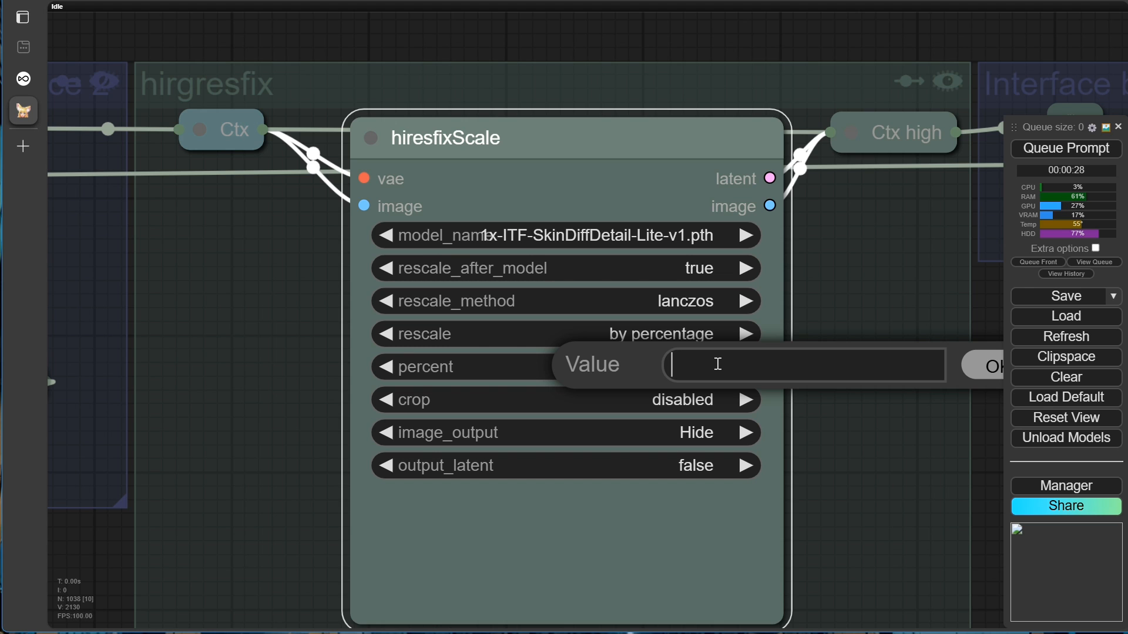
{"action": "type", "text": "200"}
{"action": "left_click", "coordinate": [988, 371]}
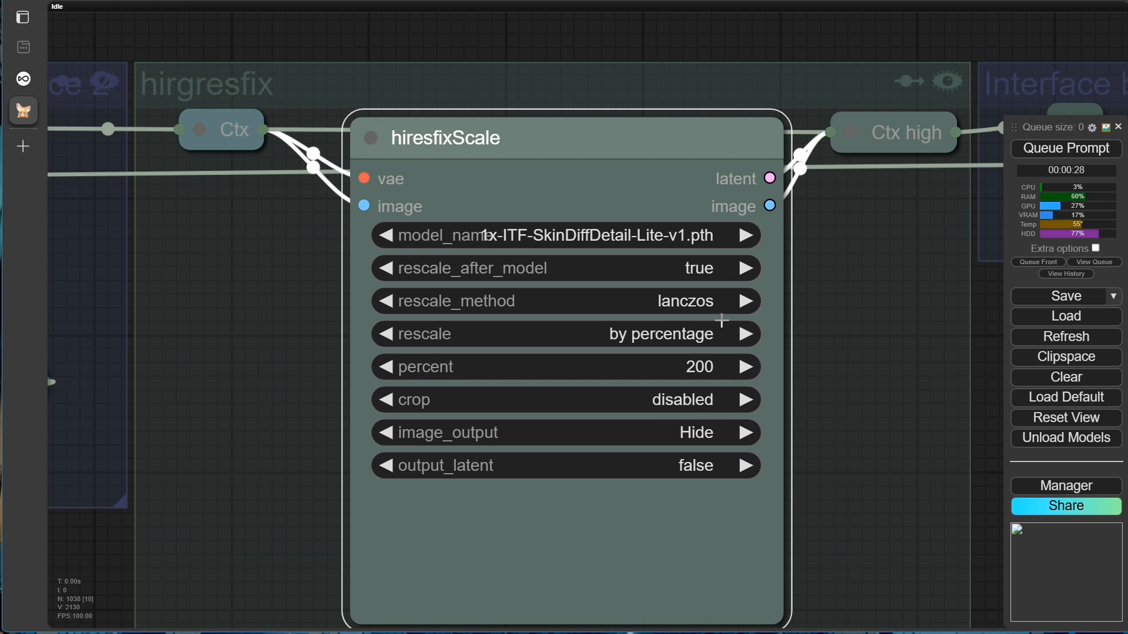
Step: Queue the prompt and follow its run in the Ultimate Upscale 1 group
{"action": "scroll", "coordinate": [893, 314], "scroll_direction": "down", "scroll_amount": 5}
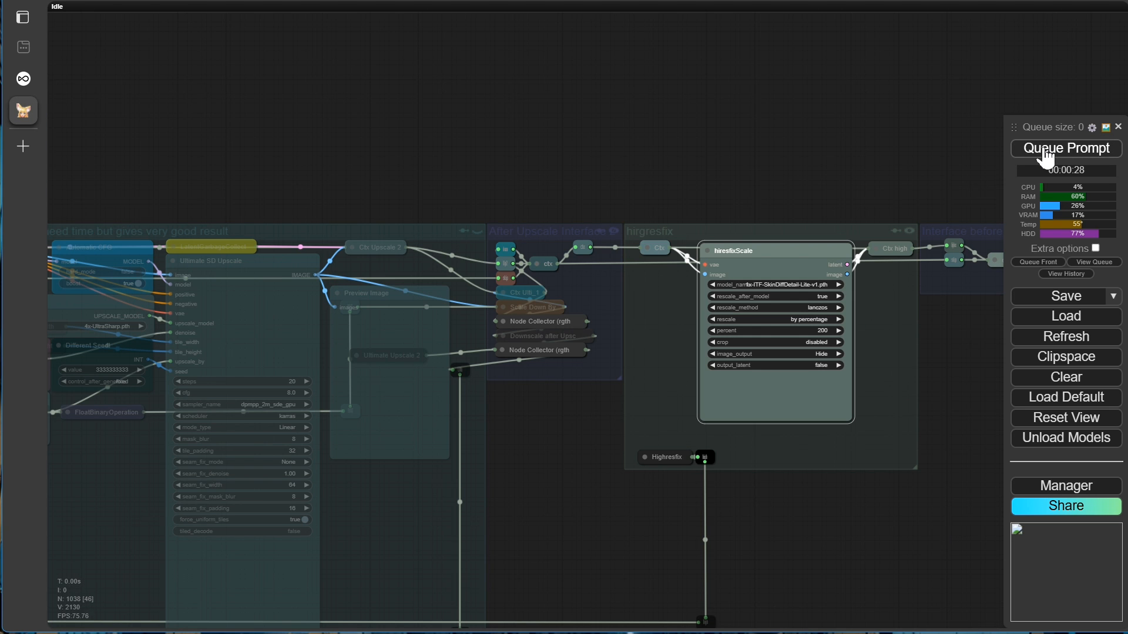
{"action": "left_click", "coordinate": [1046, 151]}
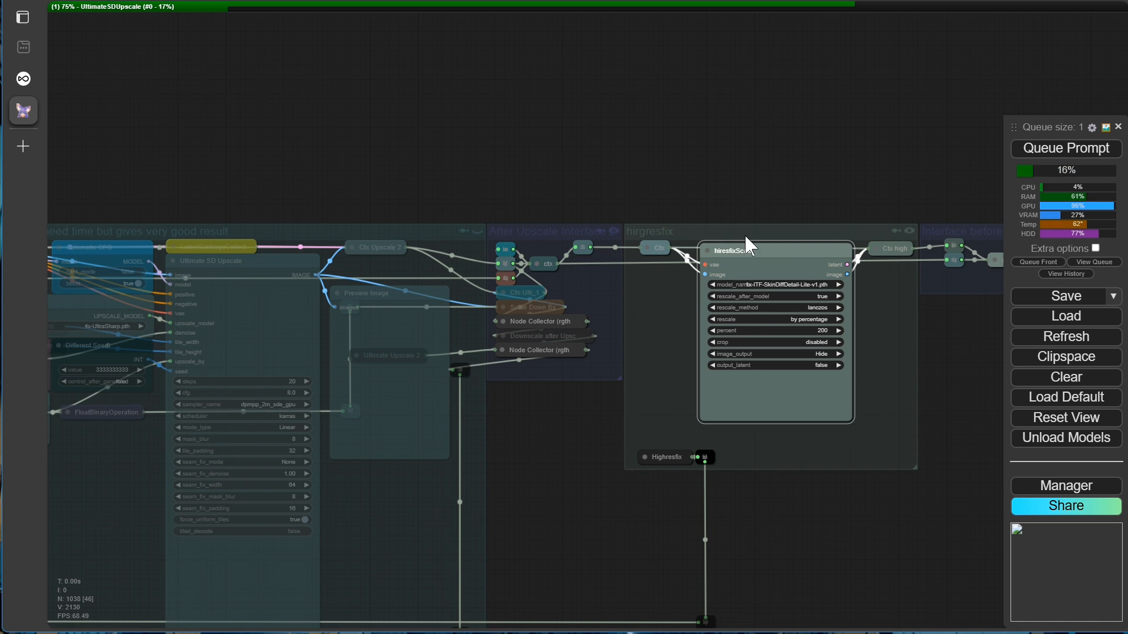
{"action": "scroll", "coordinate": [728, 259], "scroll_direction": "down", "scroll_amount": 6}
{"action": "scroll", "coordinate": [712, 281], "scroll_direction": "down", "scroll_amount": 3}
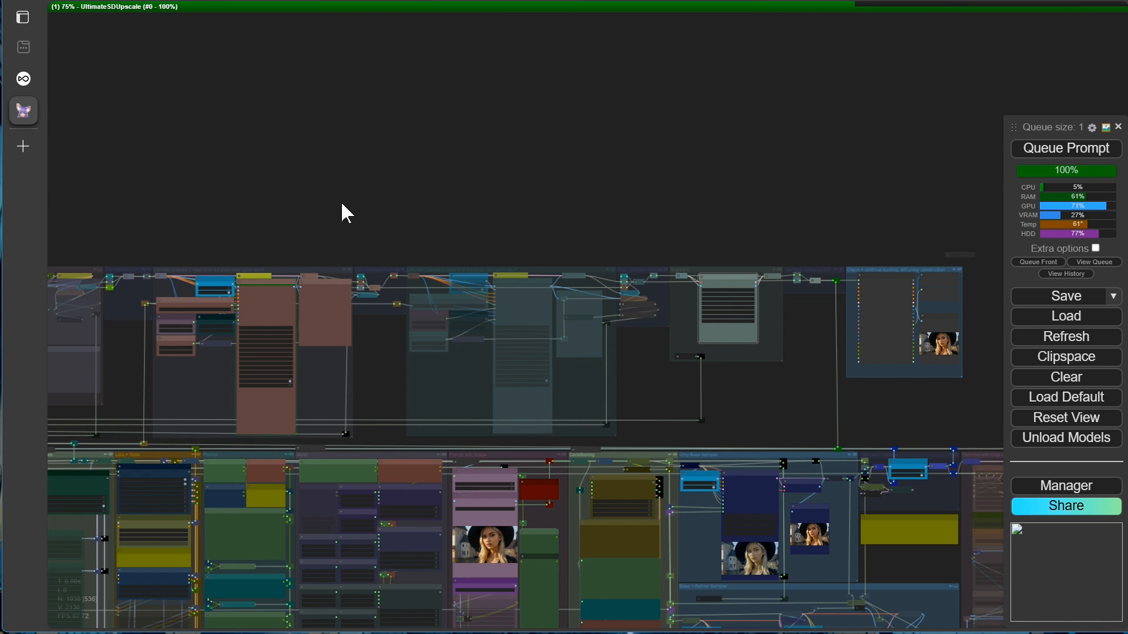
{"action": "left_click_drag", "start_coordinate": [342, 211], "coordinate": [557, 126]}
{"action": "scroll", "coordinate": [634, 126], "scroll_direction": "up", "scroll_amount": 8}
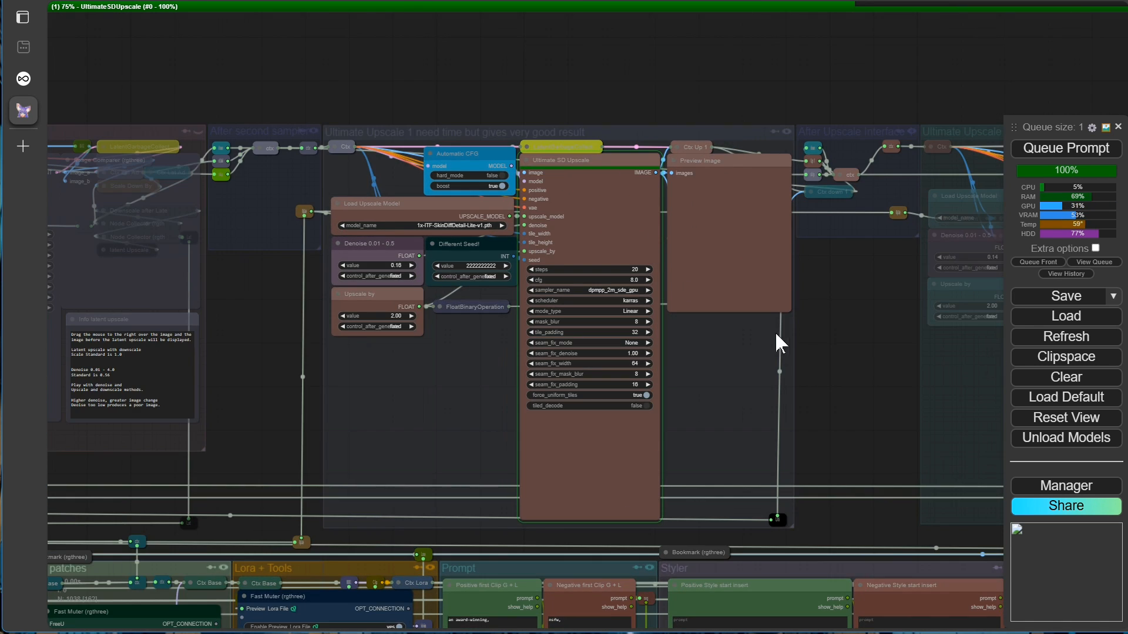
{"action": "scroll", "coordinate": [776, 334], "scroll_direction": "up", "scroll_amount": 2}
{"action": "left_click_drag", "start_coordinate": [785, 341], "coordinate": [609, 299]}
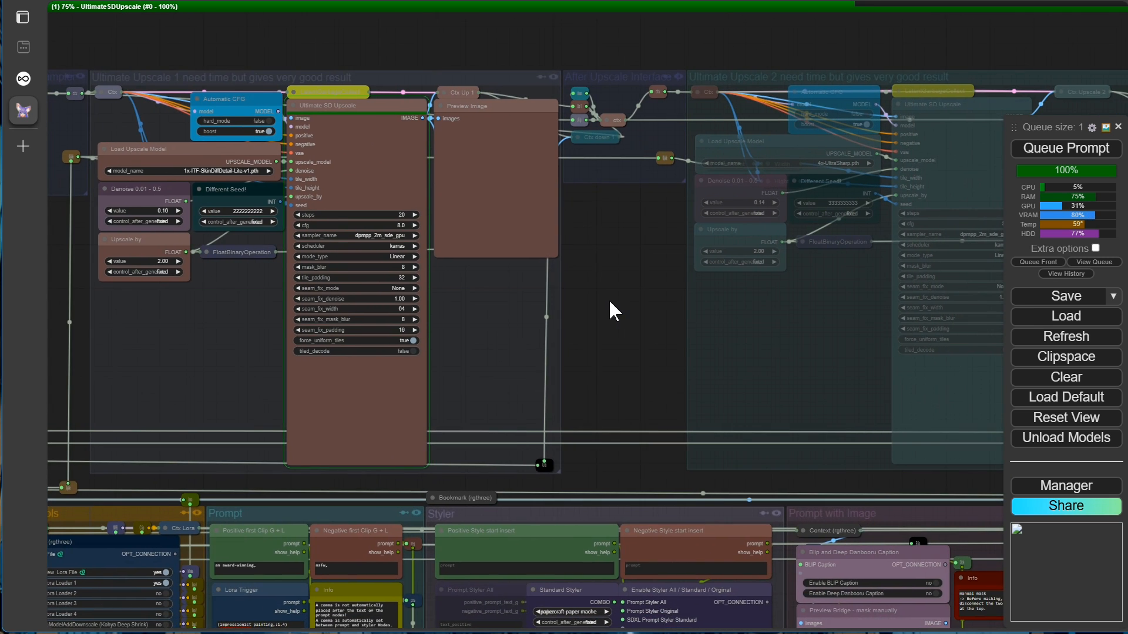
{"action": "scroll", "coordinate": [609, 298], "scroll_direction": "up", "scroll_amount": 2}
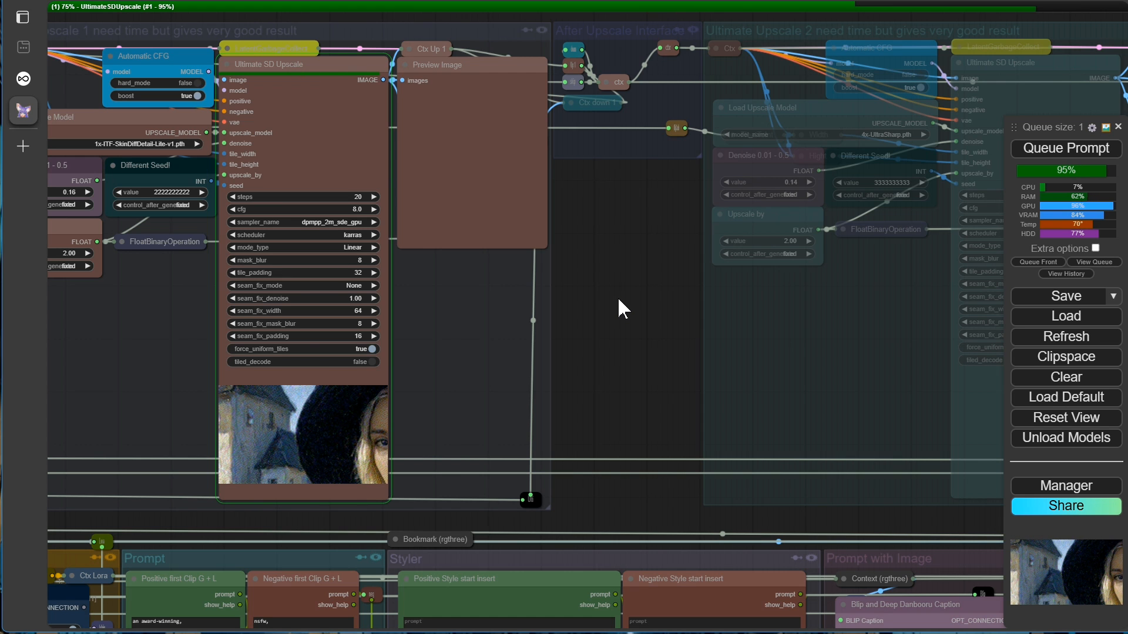
Step: Monitor the upscaling progress in the console window and at the hiresfixScale node
{"action": "key", "text": "alt+Tab"}
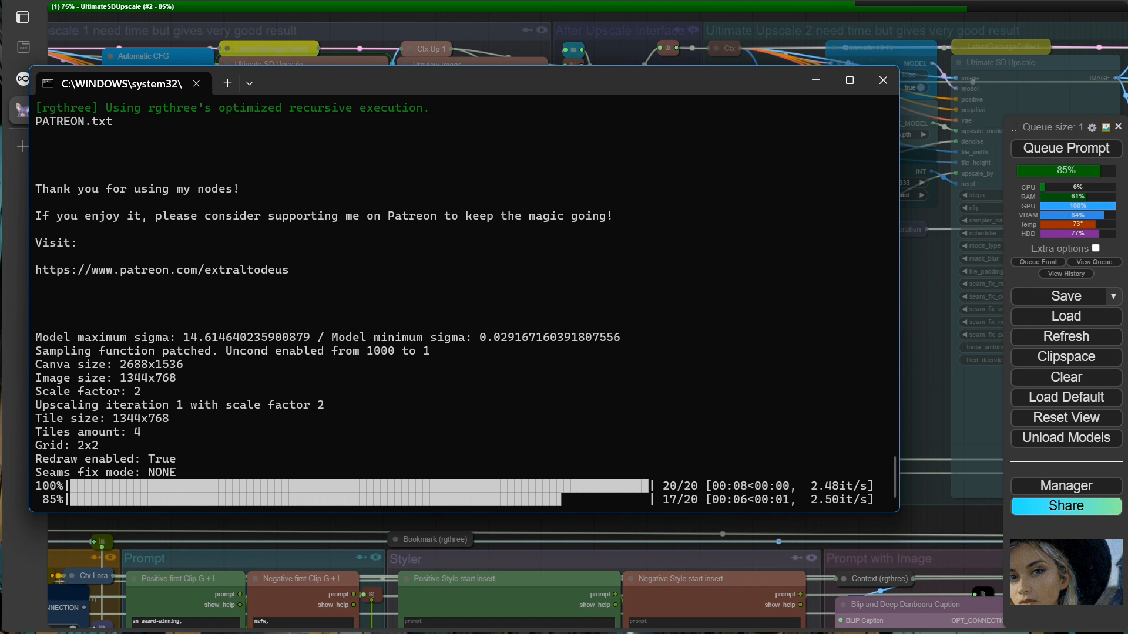
{"action": "left_click", "coordinate": [812, 2]}
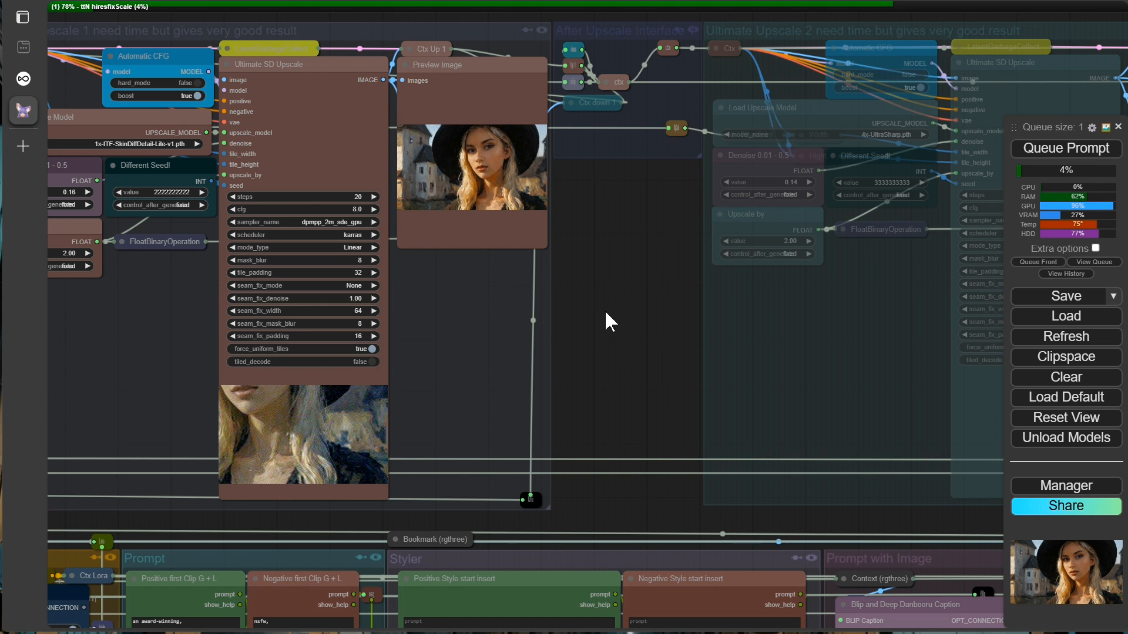
{"action": "scroll", "coordinate": [605, 309], "scroll_direction": "down", "scroll_amount": 6}
{"action": "left_click_drag", "start_coordinate": [605, 309], "coordinate": [111, 332]}
{"action": "scroll", "coordinate": [781, 382], "scroll_direction": "up", "scroll_amount": 4}
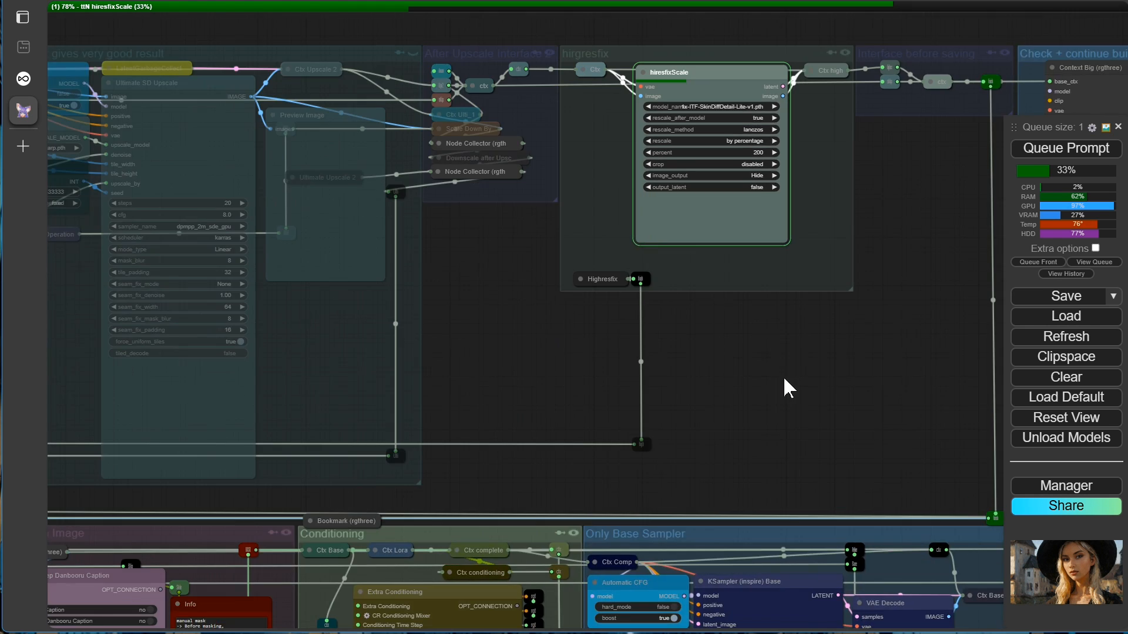
{"action": "left_click_drag", "start_coordinate": [784, 380], "coordinate": [700, 474]}
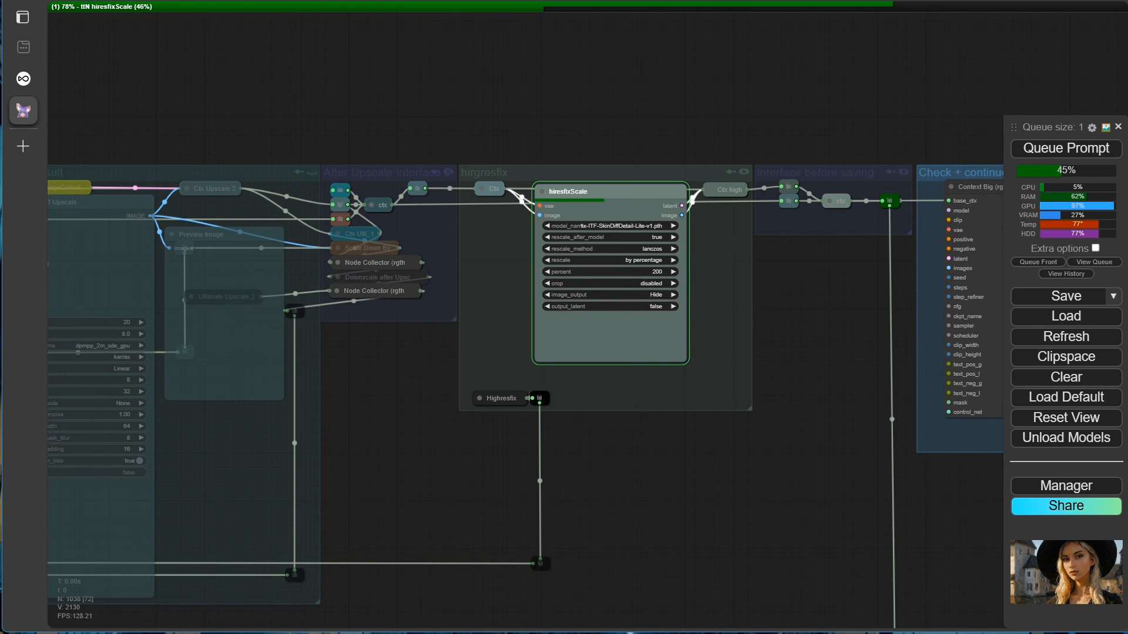
{"action": "key", "text": "alt+Tab"}
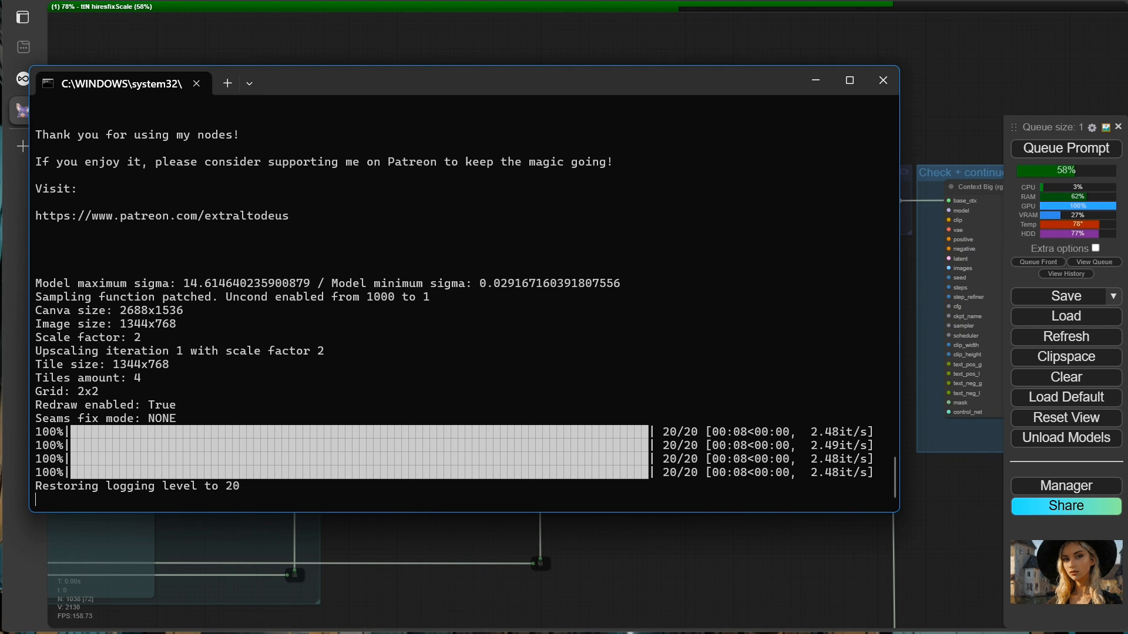
{"action": "left_click", "coordinate": [625, 565]}
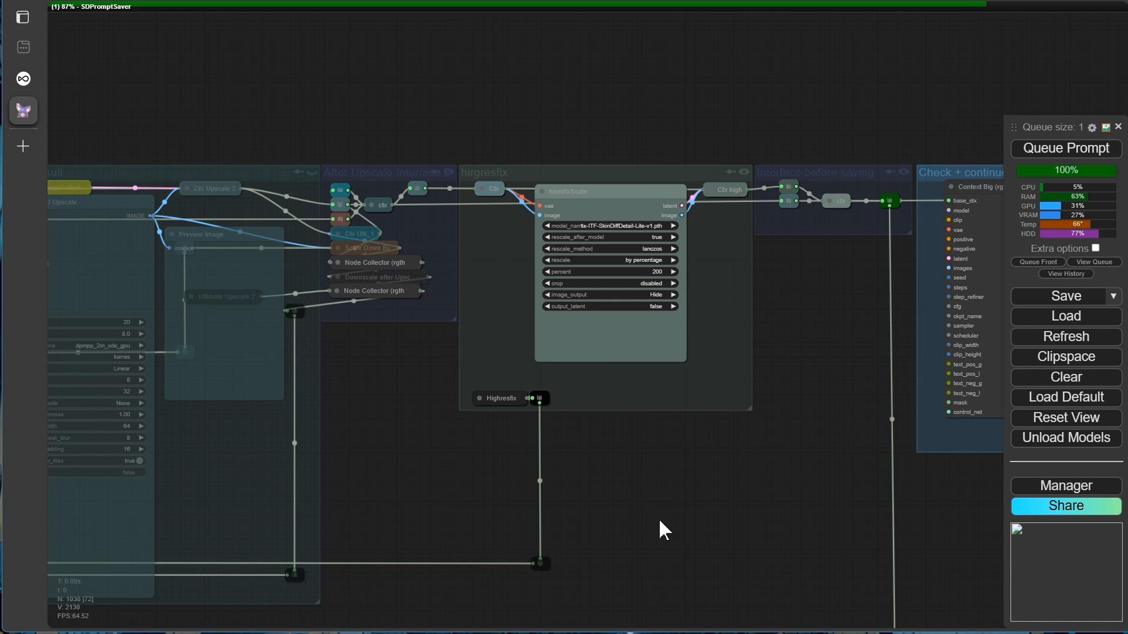
Step: Go to the Image Comparer beside the save nodes and compare the start and finished images up close
{"action": "key", "text": "1"}
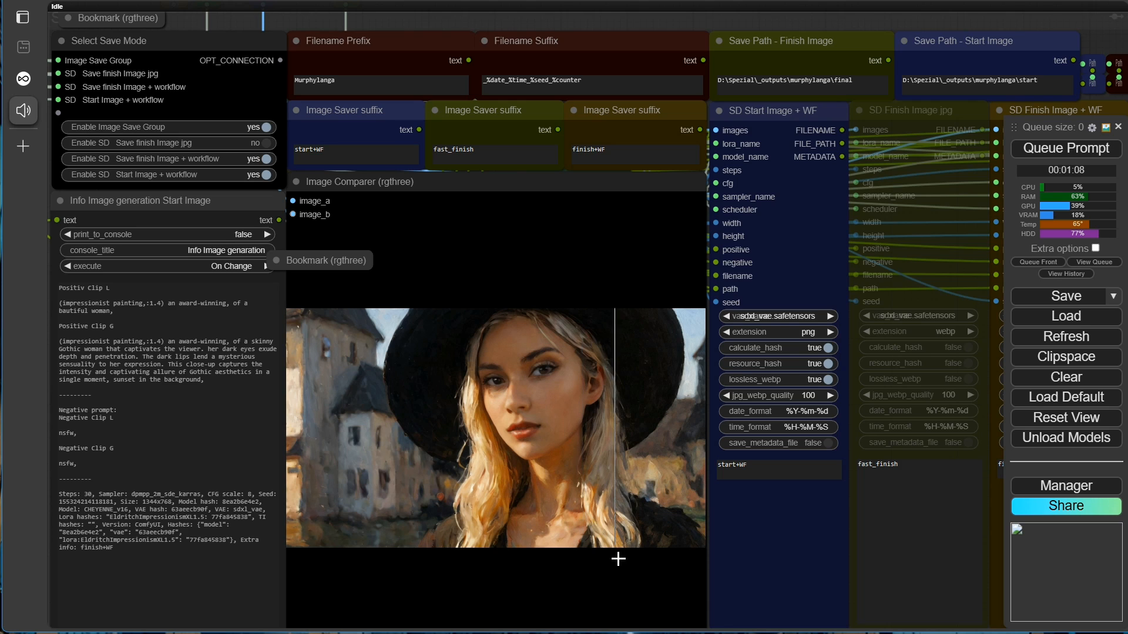
{"action": "scroll", "coordinate": [617, 552], "scroll_direction": "up", "scroll_amount": 5}
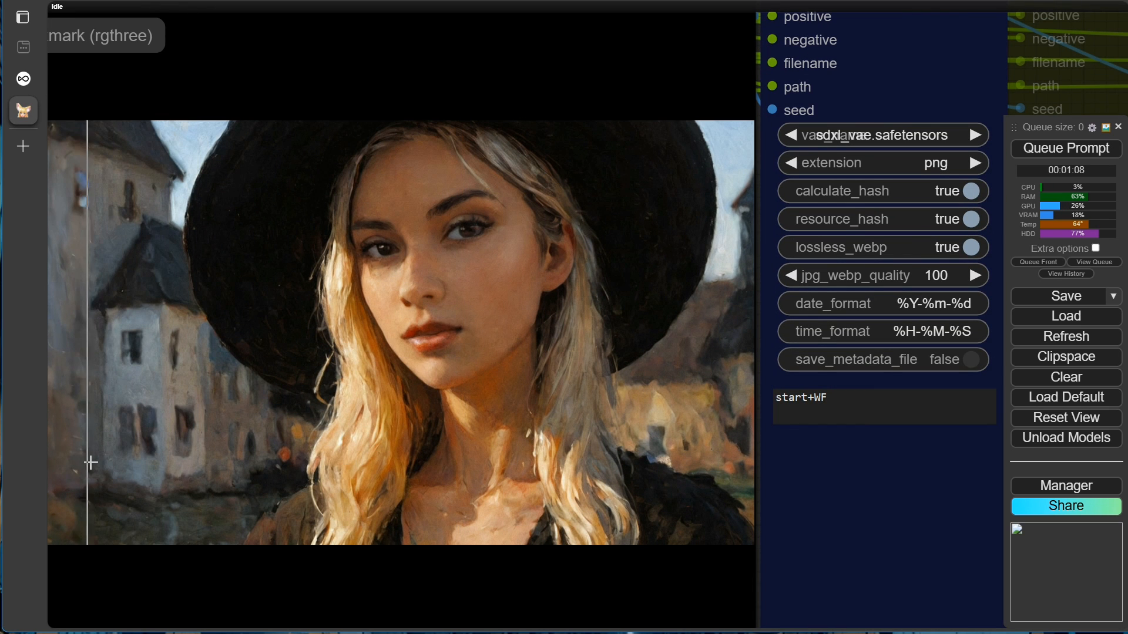
{"action": "scroll", "coordinate": [88, 460], "scroll_direction": "up", "scroll_amount": 3}
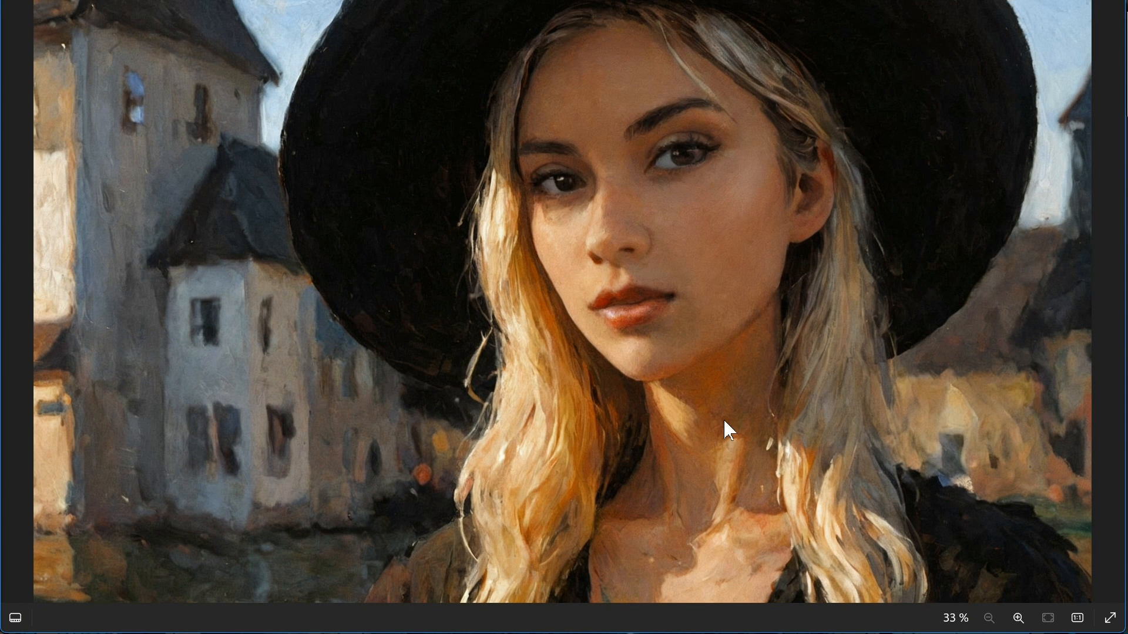
Step: Examine the eyes, skin and hair of the upscaled painting at up to 100 % in the image viewer
{"action": "scroll", "coordinate": [724, 422], "scroll_direction": "up", "scroll_amount": 4}
{"action": "left_click_drag", "start_coordinate": [713, 196], "coordinate": [631, 385]}
{"action": "scroll", "coordinate": [682, 391], "scroll_direction": "up", "scroll_amount": 1}
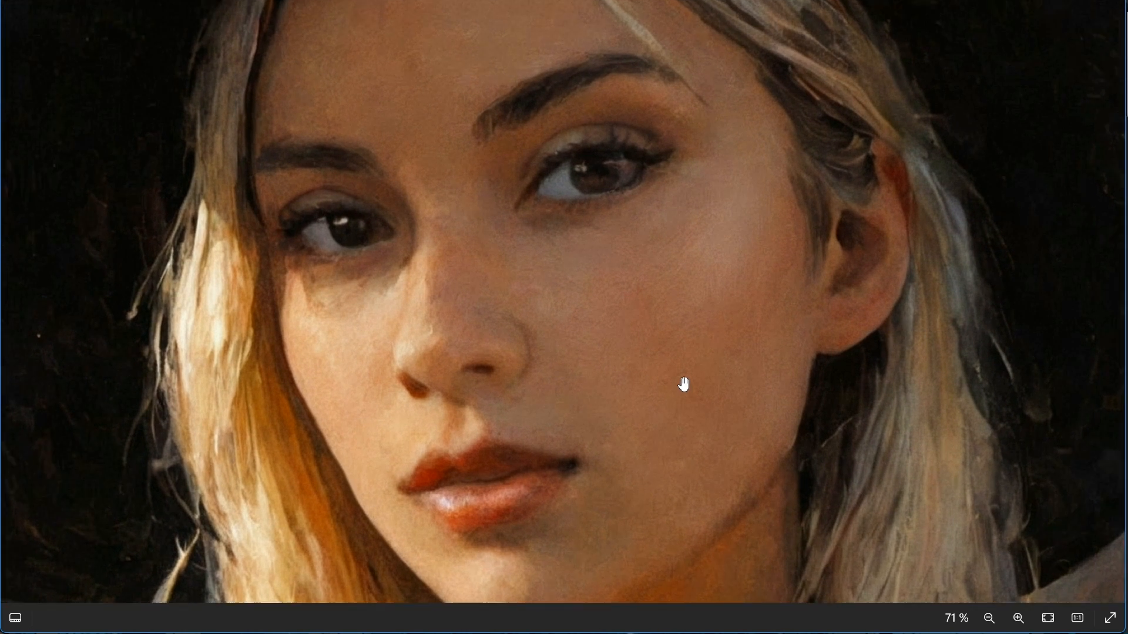
{"action": "scroll", "coordinate": [685, 385], "scroll_direction": "up", "scroll_amount": 2}
{"action": "left_click_drag", "start_coordinate": [493, 308], "coordinate": [631, 333]}
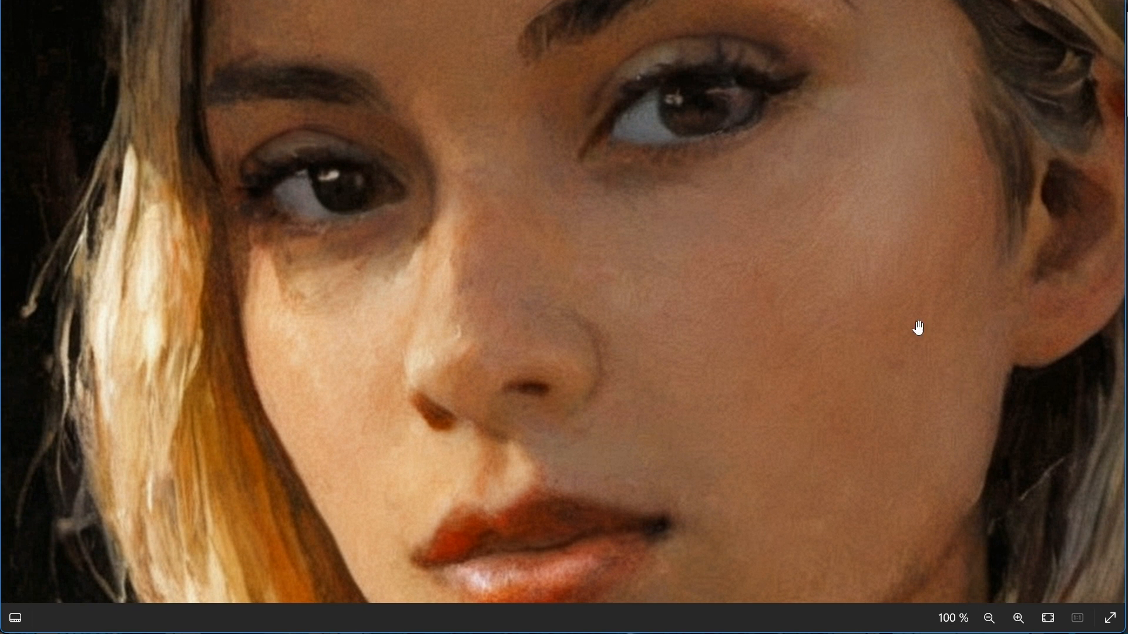
{"action": "scroll", "coordinate": [920, 329], "scroll_direction": "down", "scroll_amount": 5}
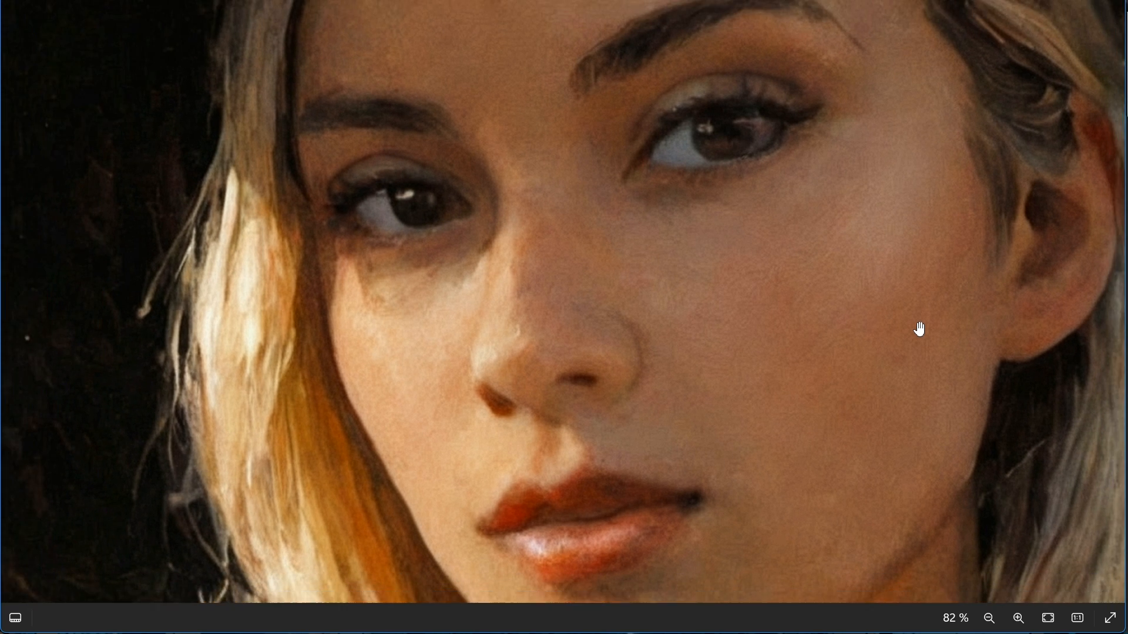
{"action": "scroll", "coordinate": [920, 331], "scroll_direction": "down", "scroll_amount": 3}
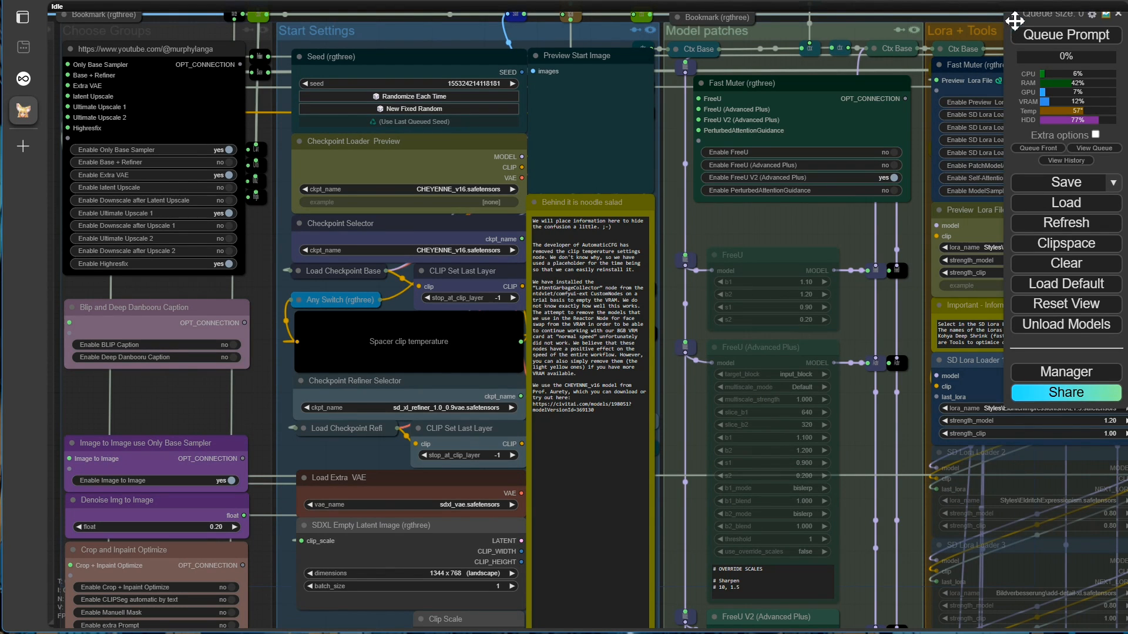
Step: Move the queue panel clear of the window edge and disable Ultimate Upscale 1 and Highresfix in the Choose Groups node
{"action": "left_click_drag", "start_coordinate": [1015, 21], "coordinate": [992, 135]}
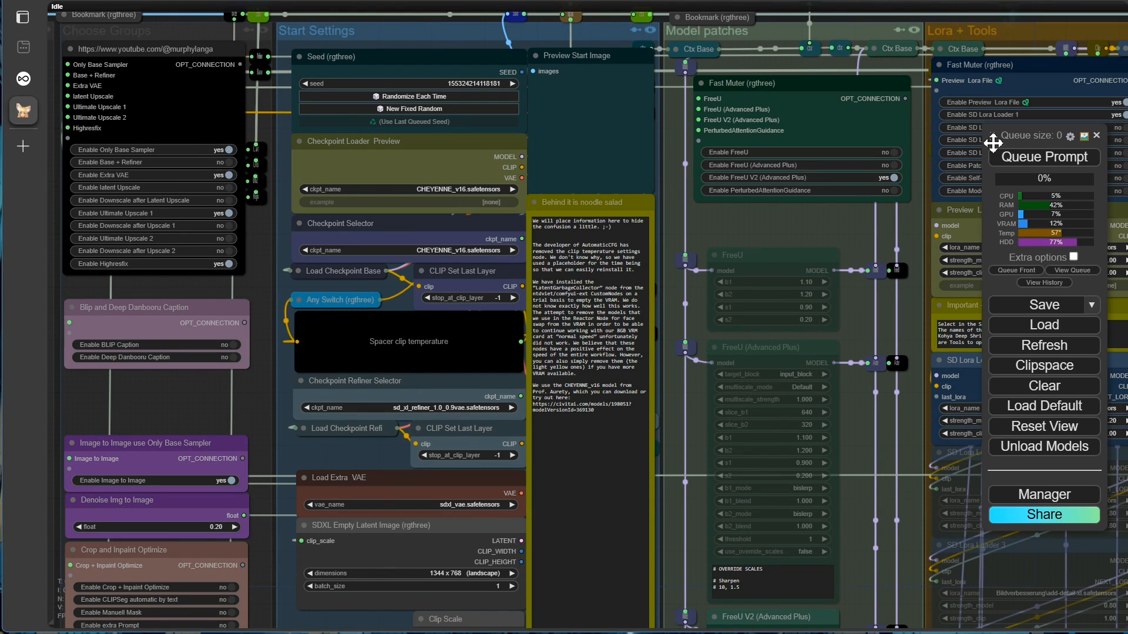
{"action": "scroll", "coordinate": [214, 189], "scroll_direction": "up", "scroll_amount": 5}
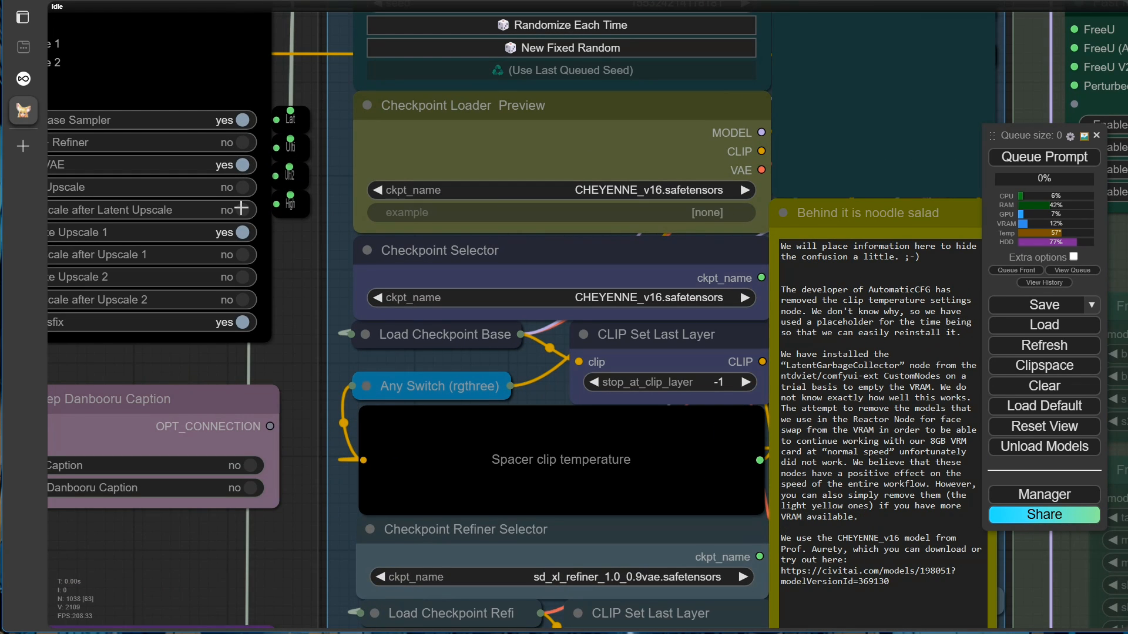
{"action": "left_click", "coordinate": [243, 232]}
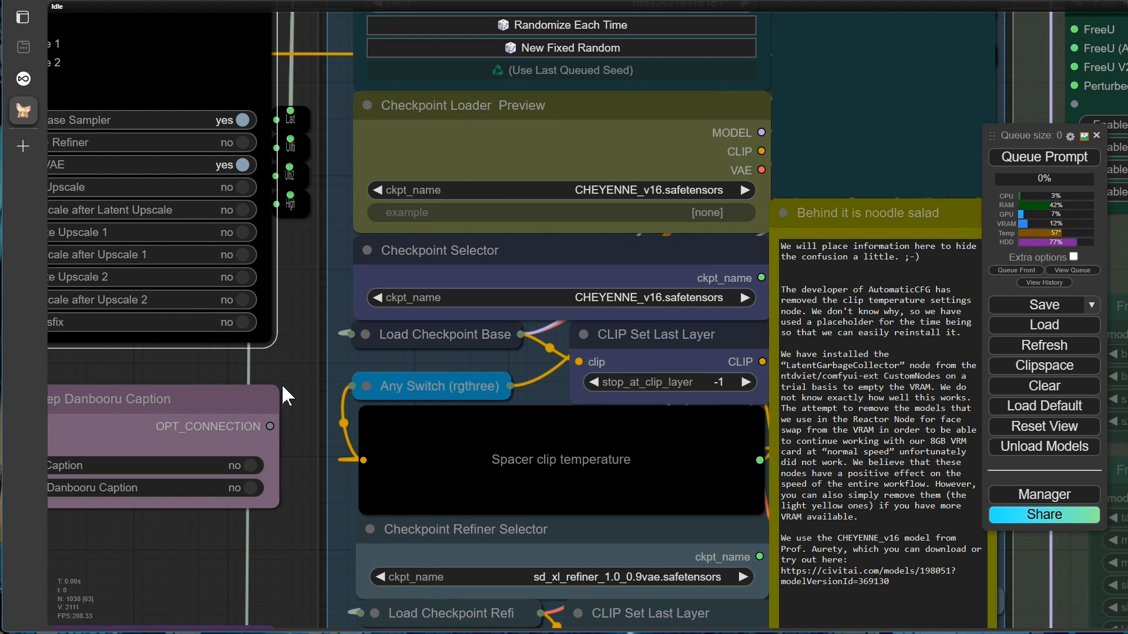
Step: Set Denoise Img to Image to 0.50 and enable Faceswap in the Face optimizeTools node
{"action": "left_click_drag", "start_coordinate": [281, 383], "coordinate": [446, 368]}
{"action": "left_click_drag", "start_coordinate": [448, 552], "coordinate": [463, 35]}
{"action": "left_click_drag", "start_coordinate": [483, 479], "coordinate": [494, 431]}
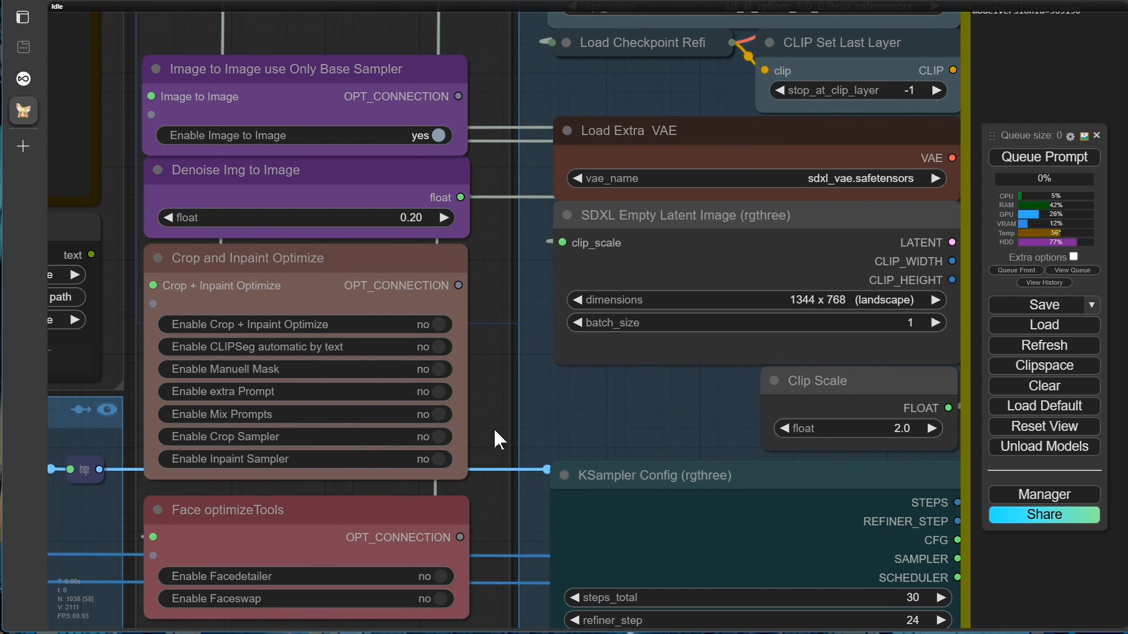
{"action": "left_click", "coordinate": [420, 218]}
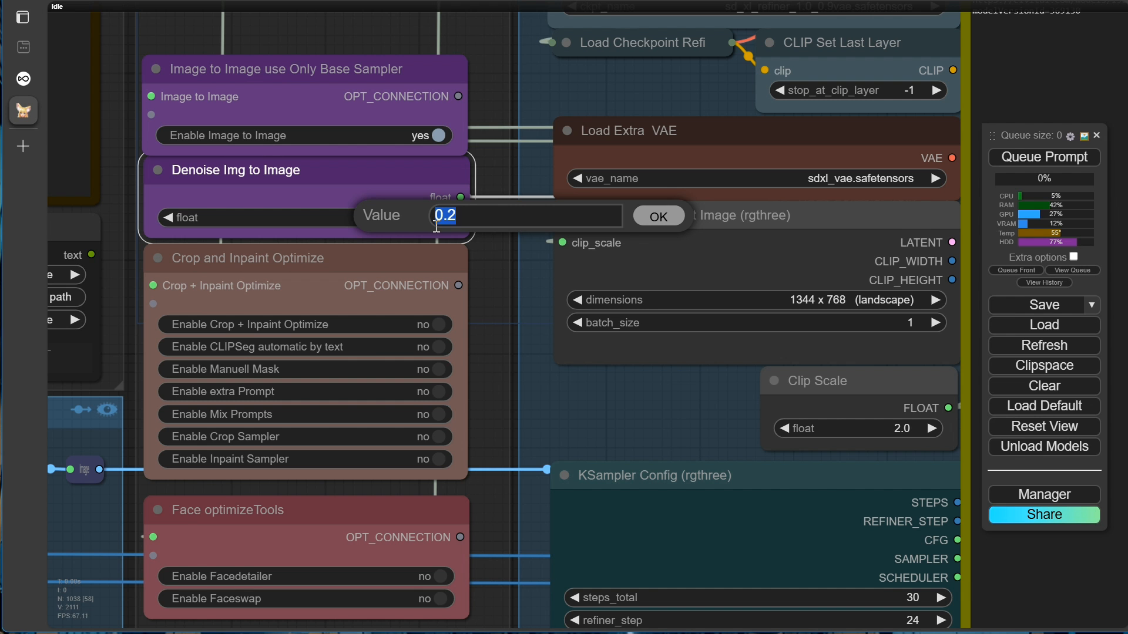
{"action": "key", "text": "Return"}
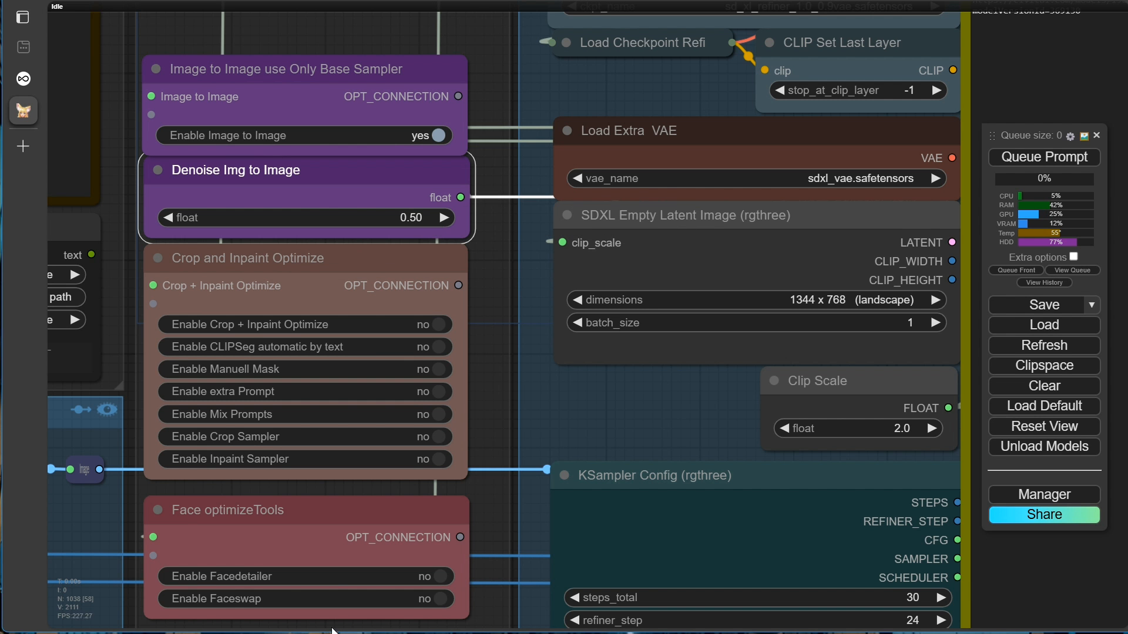
{"action": "left_click", "coordinate": [421, 603]}
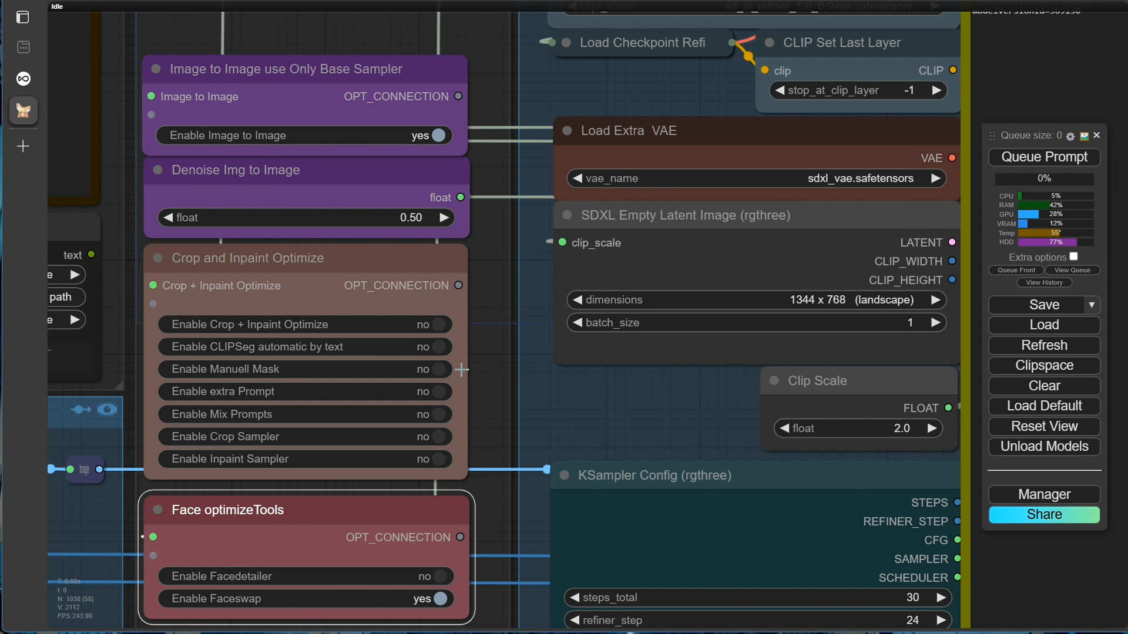
Step: Reduce the Lora Trigger prompt to plain "impressionist painting", removing the brackets and the 1.4 weighting
{"action": "scroll", "coordinate": [482, 347], "scroll_direction": "down", "scroll_amount": 7}
{"action": "left_click_drag", "start_coordinate": [993, 78], "coordinate": [282, 326]}
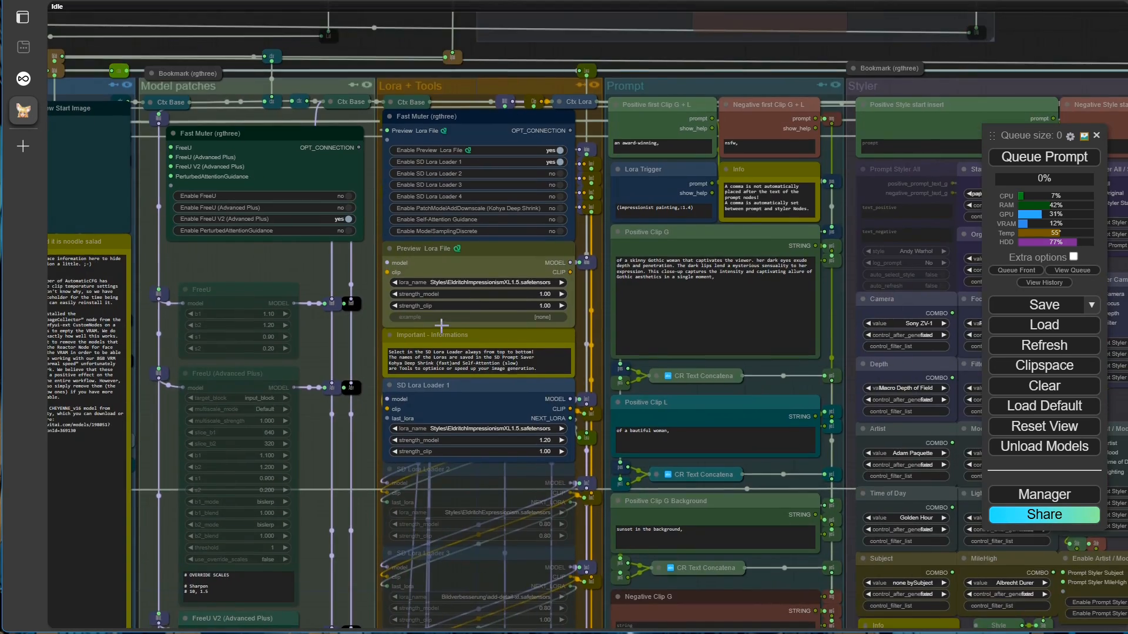
{"action": "scroll", "coordinate": [447, 322], "scroll_direction": "up", "scroll_amount": 5}
{"action": "left_click_drag", "start_coordinate": [718, 253], "coordinate": [225, 289]}
{"action": "left_click", "coordinate": [406, 158]}
{"action": "key", "text": "BackSpace"}
{"action": "key", "text": "BackSpace"}
{"action": "key", "text": "BackSpace"}
{"action": "key", "text": "BackSpace"}
{"action": "key", "text": "BackSpace"}
{"action": "key", "text": "BackSpace"}
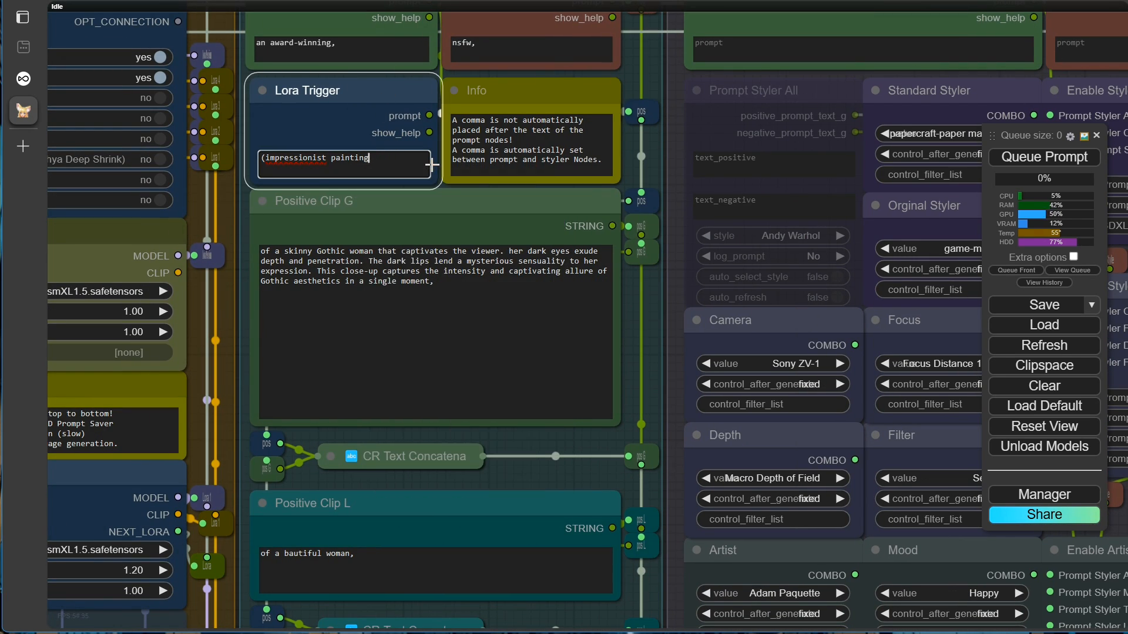
{"action": "key", "text": "Home"}
{"action": "key", "text": "Delete"}
Step: Set strength_model in SD Lora Loader 1 to 1.00
{"action": "left_click", "coordinate": [135, 571]}
{"action": "type", "text": "1"}
{"action": "key", "text": "Return"}
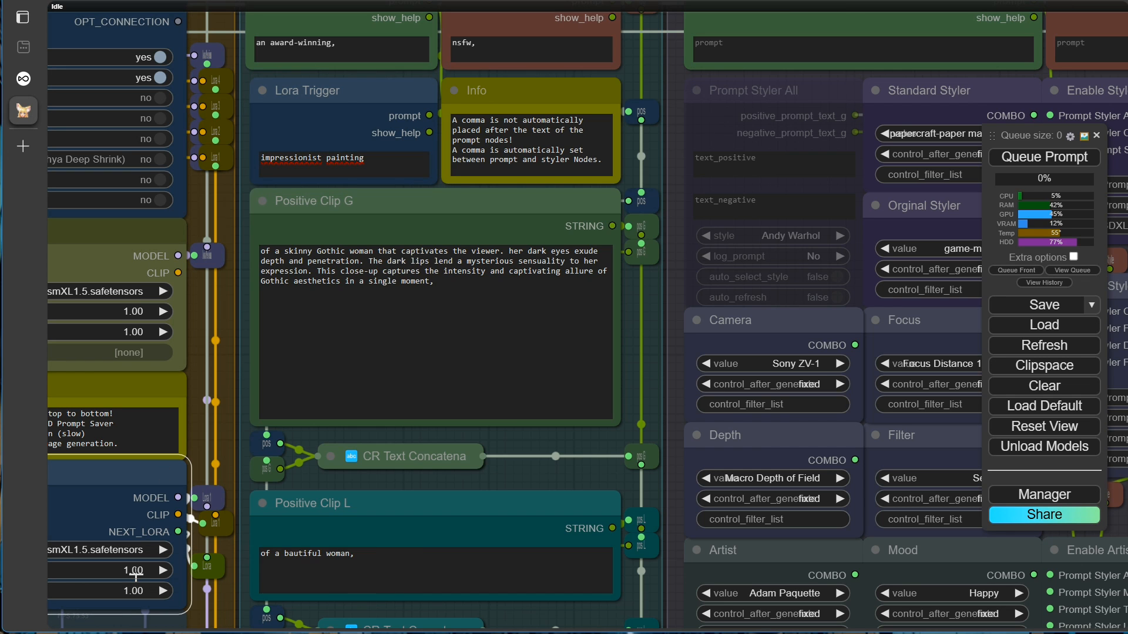
Step: Change "woman" to "man" in Positive Clip G and Positive Clip L, and replace both "her" pronouns in Clip G with "his"
{"action": "left_click", "coordinate": [363, 255]}
{"action": "key", "text": "BackSpace"}
{"action": "key", "text": "BackSpace"}
{"action": "double_click", "coordinate": [506, 252]}
{"action": "type", "text": "his"}
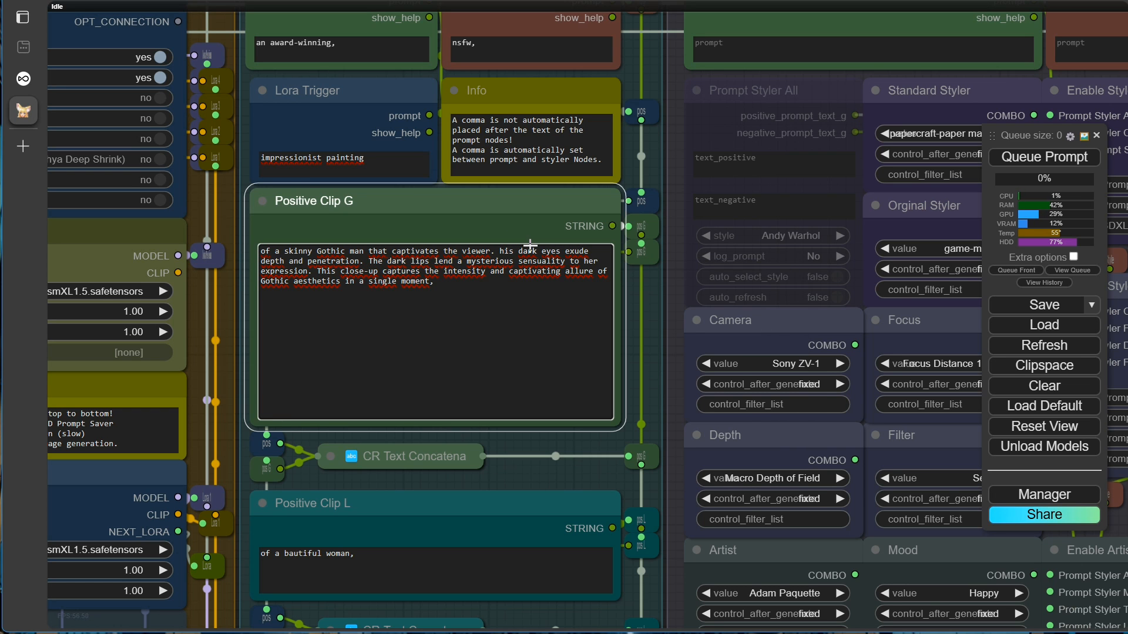
{"action": "double_click", "coordinate": [592, 263]}
{"action": "type", "text": "his"}
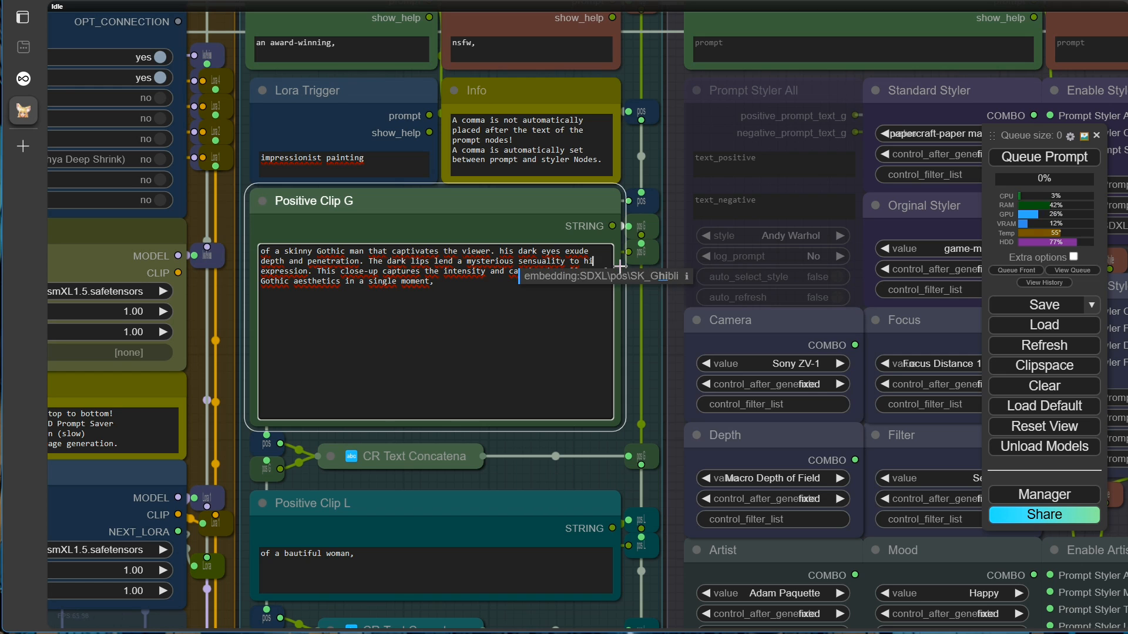
{"action": "left_click", "coordinate": [341, 555]}
{"action": "left_click", "coordinate": [520, 439]}
Step: Choose ich_face.png as the new face in the Face Swap group and queue the prompt
{"action": "key", "text": "1"}
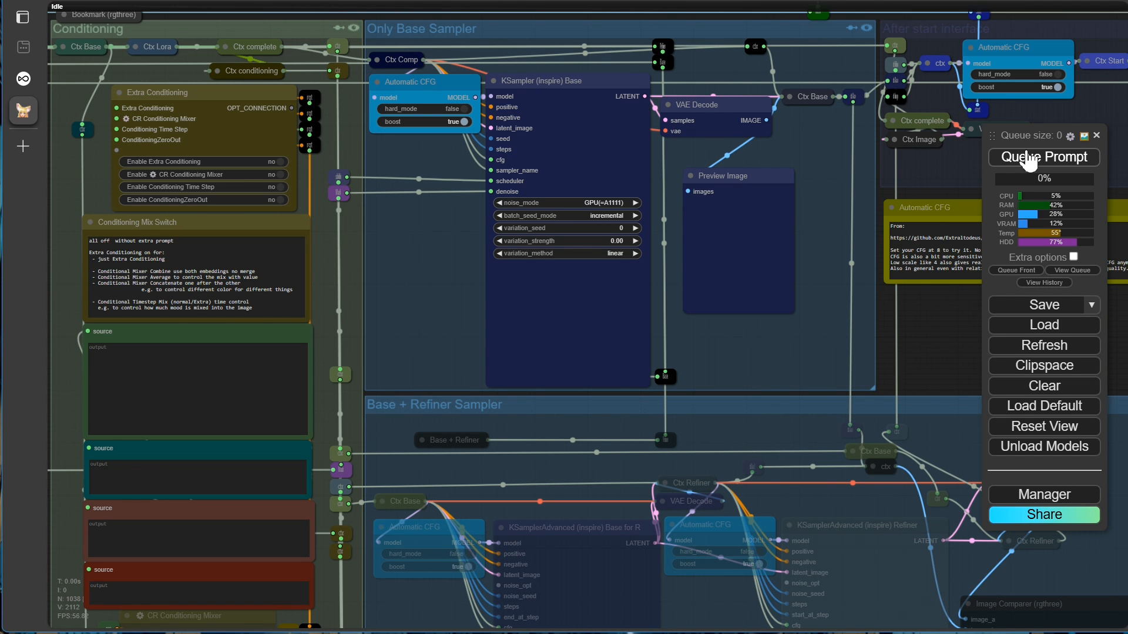
{"action": "key", "text": "."}
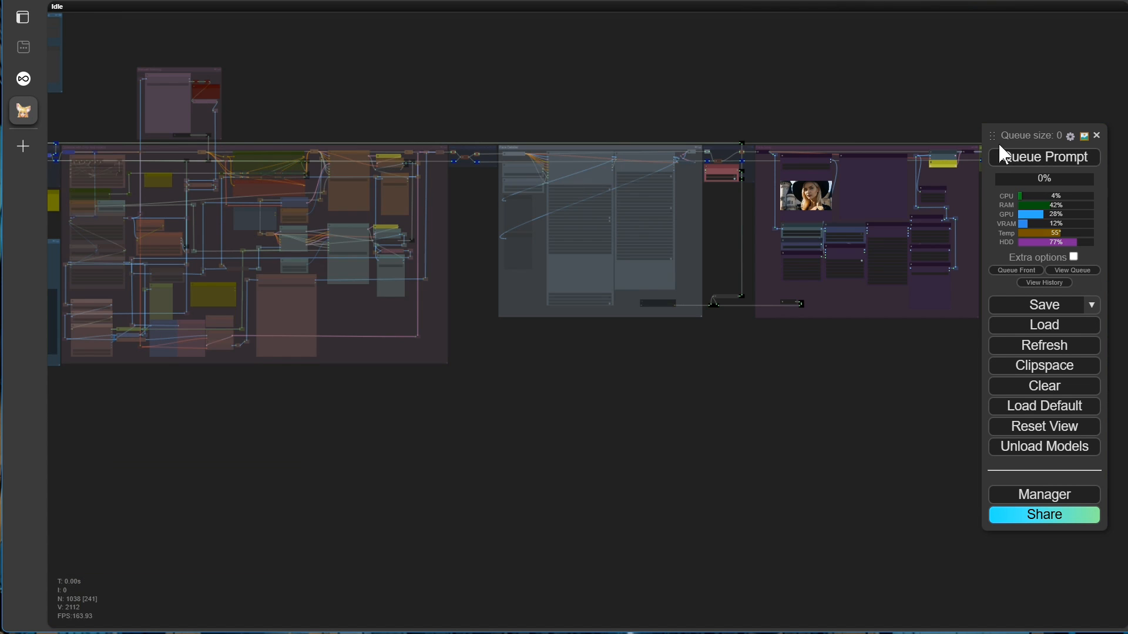
{"action": "scroll", "coordinate": [825, 194], "scroll_direction": "up", "scroll_amount": 10}
{"action": "left_click_drag", "start_coordinate": [545, 300], "coordinate": [350, 358]}
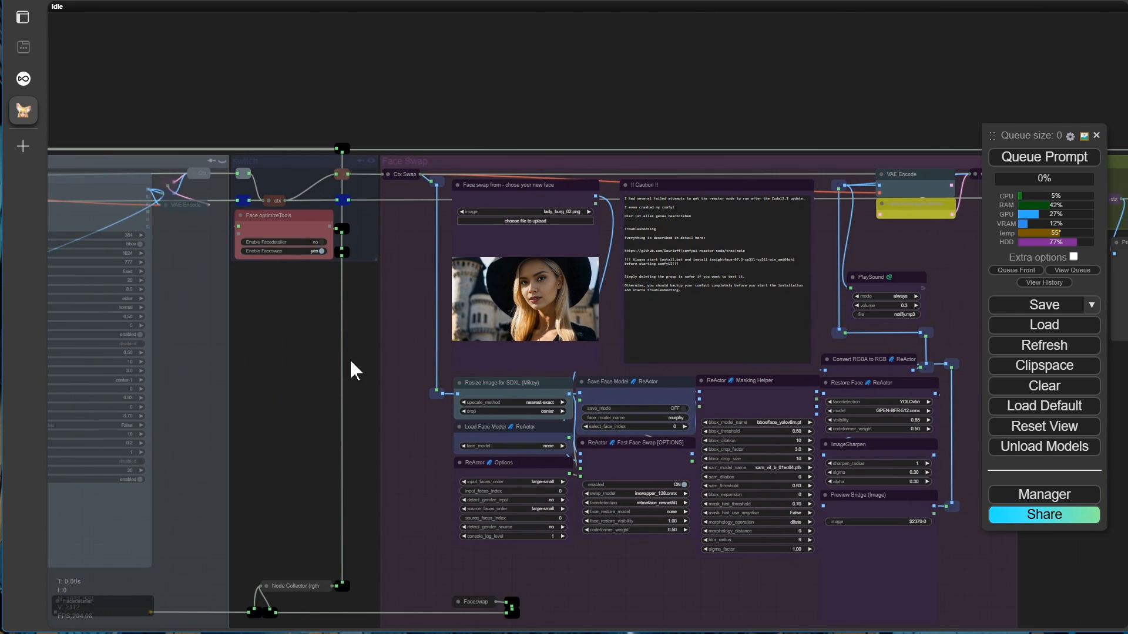
{"action": "scroll", "coordinate": [612, 203], "scroll_direction": "up", "scroll_amount": 5}
{"action": "left_click", "coordinate": [621, 143]}
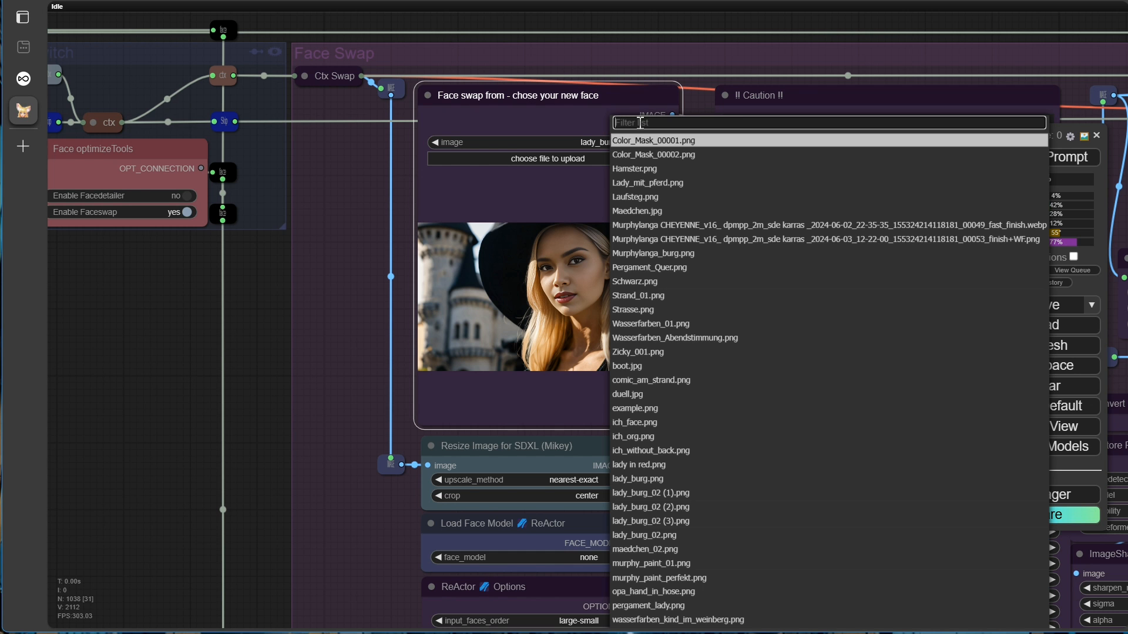
{"action": "type", "text": "fac"}
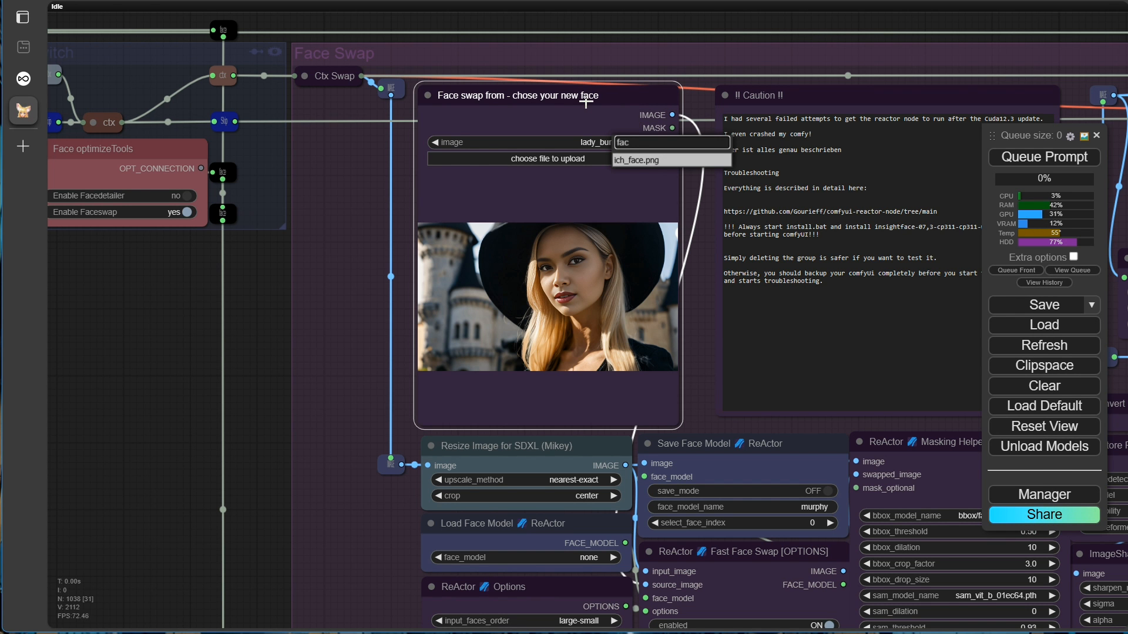
{"action": "left_click", "coordinate": [644, 161]}
{"action": "left_click", "coordinate": [169, 351]}
{"action": "scroll", "coordinate": [828, 350], "scroll_direction": "down", "scroll_amount": 10}
{"action": "left_click", "coordinate": [1001, 157]}
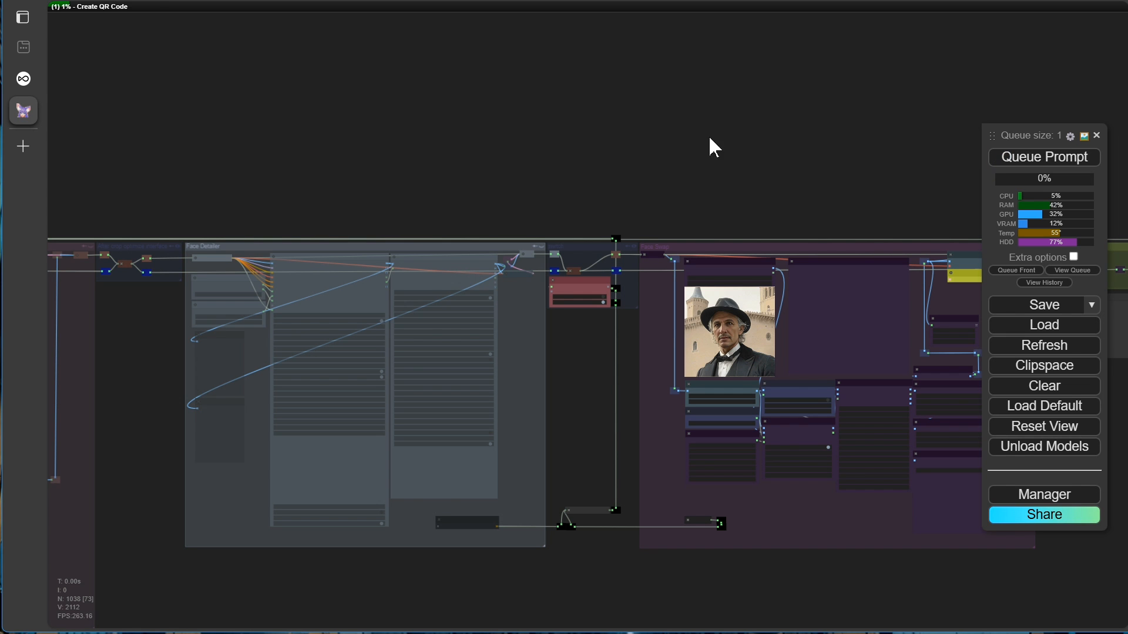
Step: Examine the painting forming in the base KSampler and its decoded result in the neighbouring Preview Image node
{"action": "key", "text": "1"}
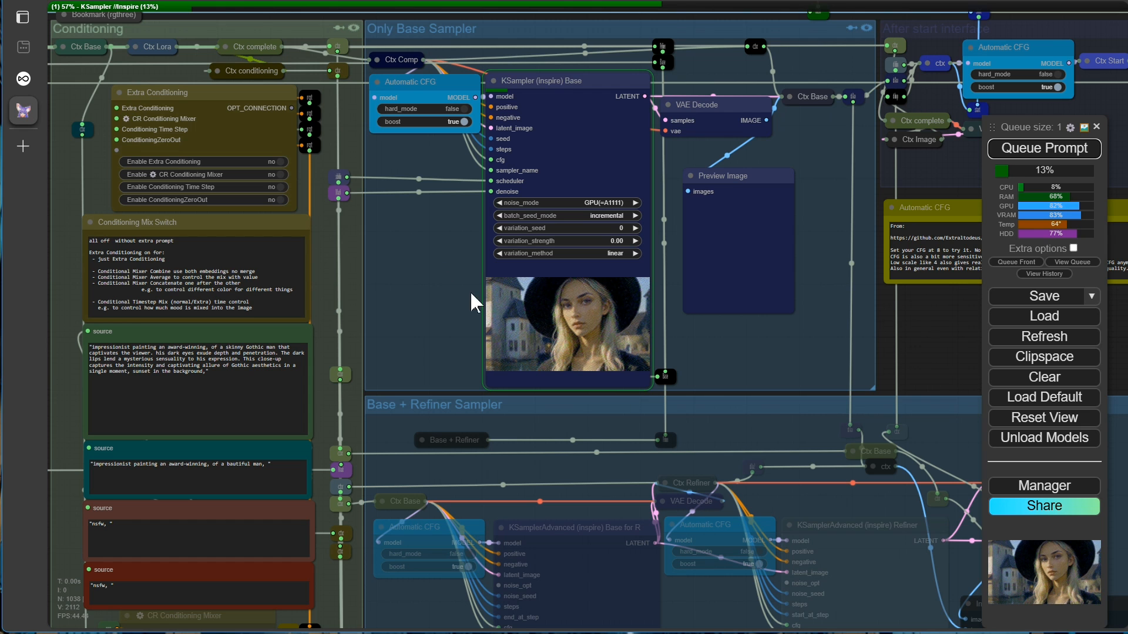
{"action": "scroll", "coordinate": [703, 345], "scroll_direction": "up", "scroll_amount": 3}
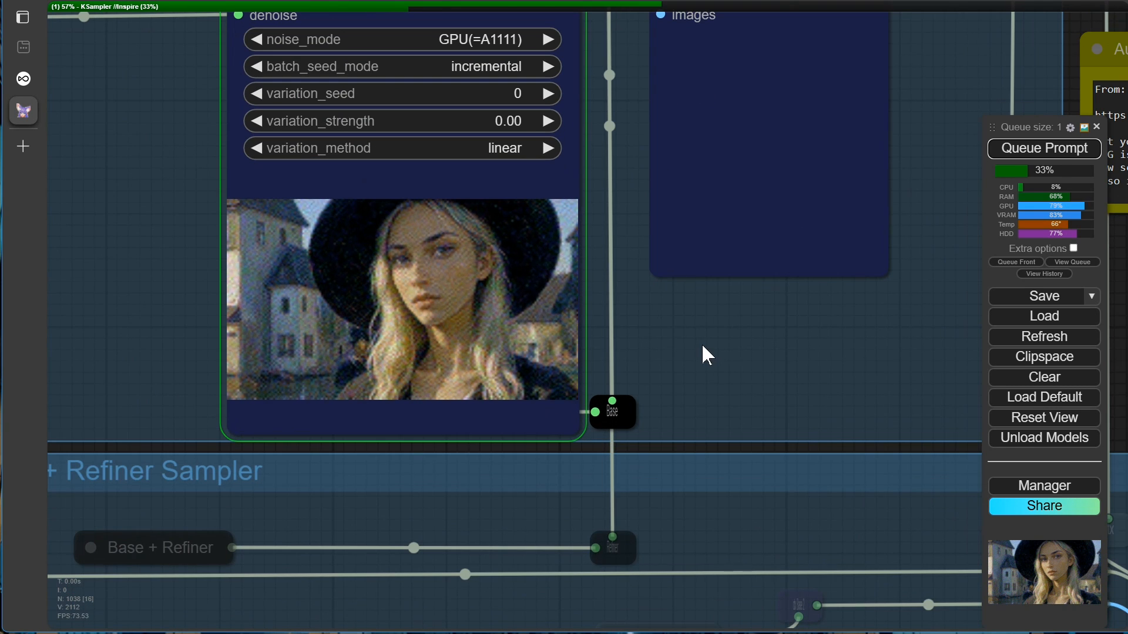
{"action": "scroll", "coordinate": [683, 341], "scroll_direction": "down", "scroll_amount": 3}
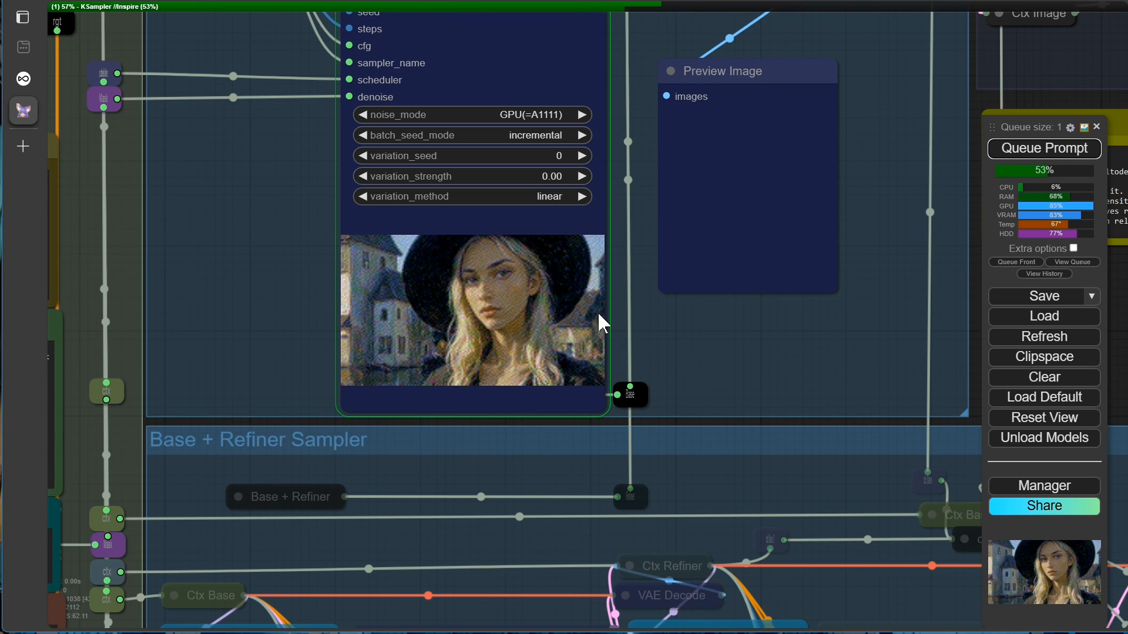
{"action": "scroll", "coordinate": [783, 347], "scroll_direction": "down", "scroll_amount": 5}
{"action": "left_click_drag", "start_coordinate": [811, 340], "coordinate": [566, 347]}
{"action": "scroll", "coordinate": [567, 347], "scroll_direction": "down", "scroll_amount": 2}
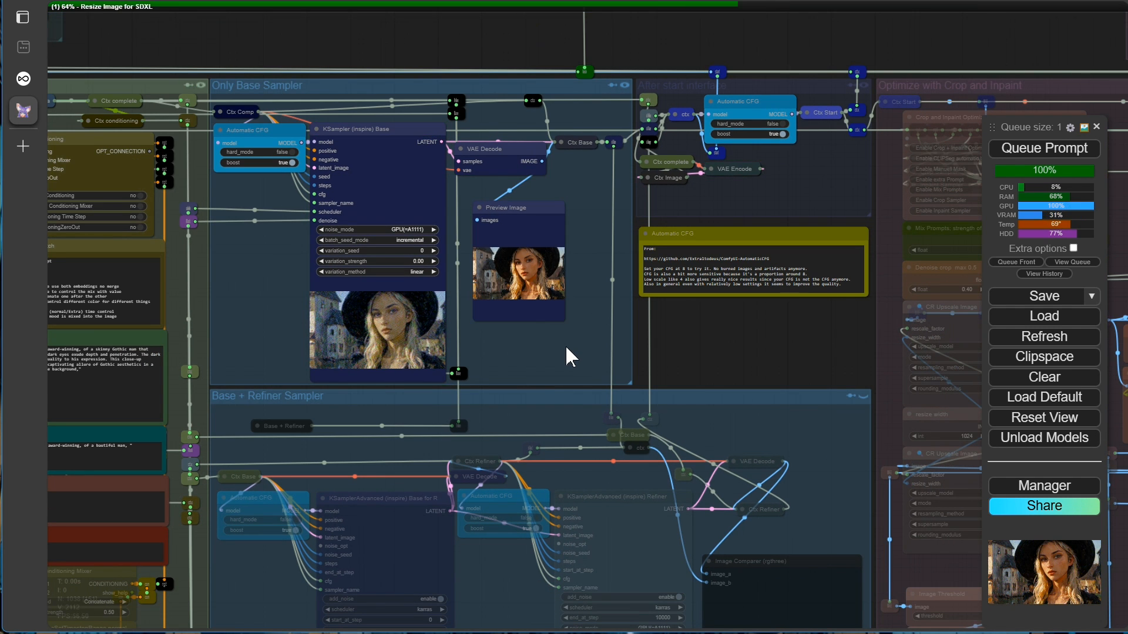
{"action": "scroll", "coordinate": [555, 312], "scroll_direction": "up", "scroll_amount": 9}
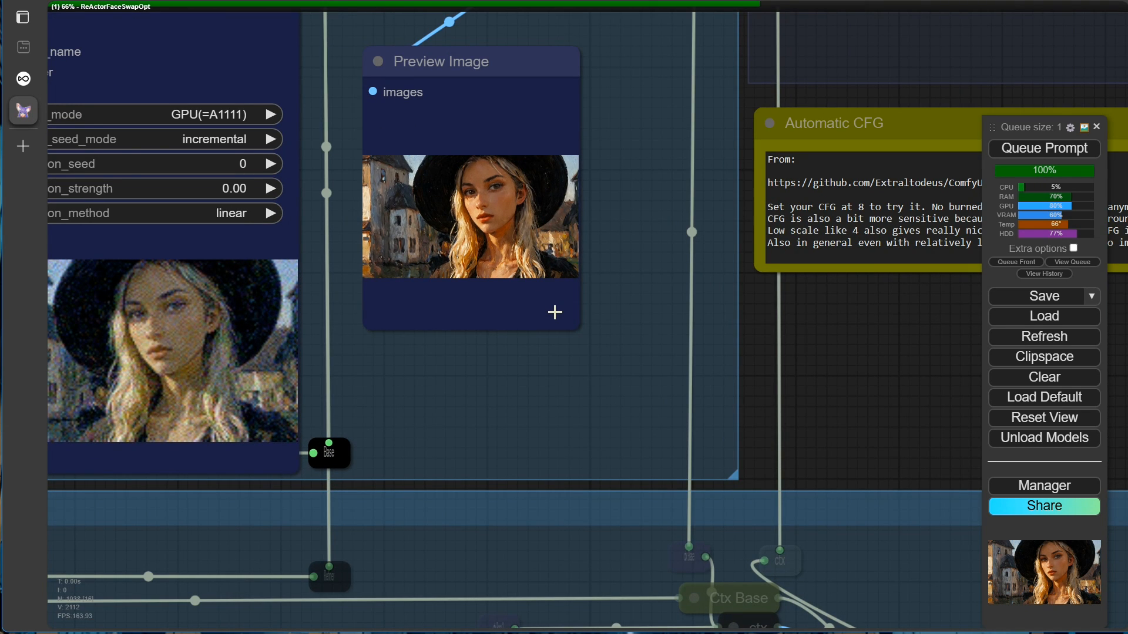
{"action": "scroll", "coordinate": [555, 312], "scroll_direction": "down", "scroll_amount": 8}
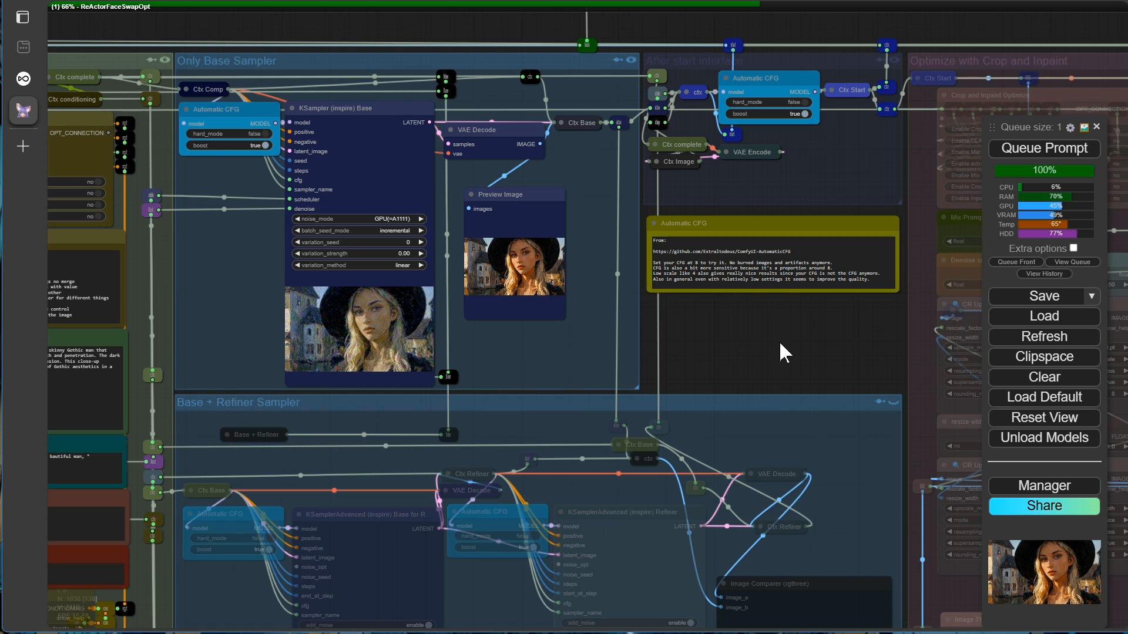
Step: Cancel the running job from the queue list and close the list
{"action": "left_click", "coordinate": [1073, 263]}
{"action": "left_click", "coordinate": [1055, 206]}
{"action": "left_click", "coordinate": [1055, 205]}
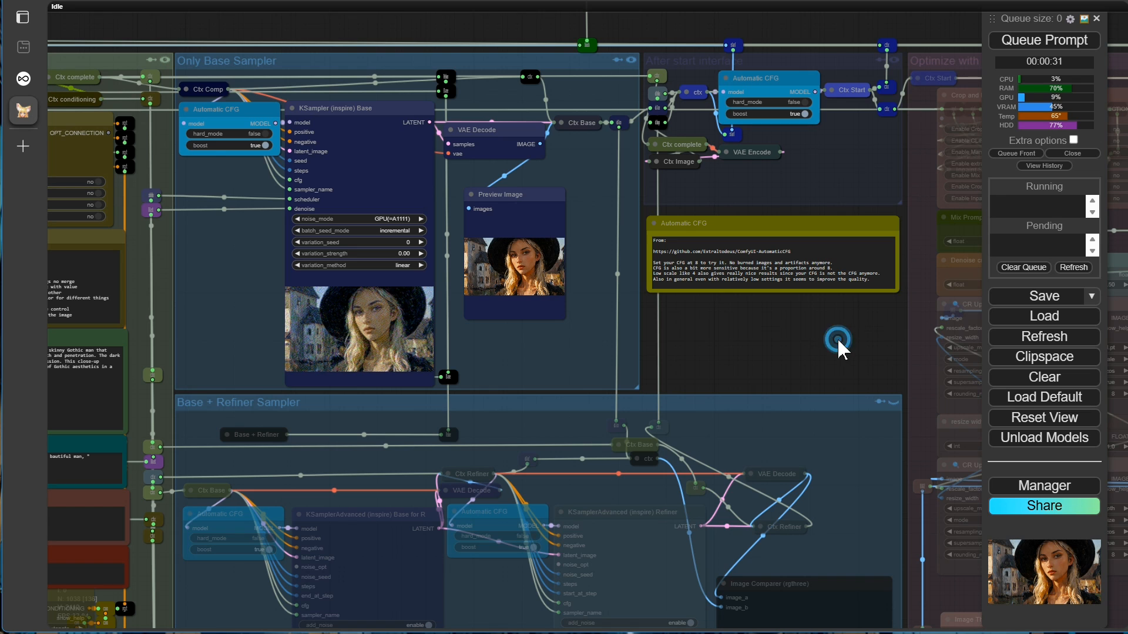
{"action": "left_click", "coordinate": [1076, 155]}
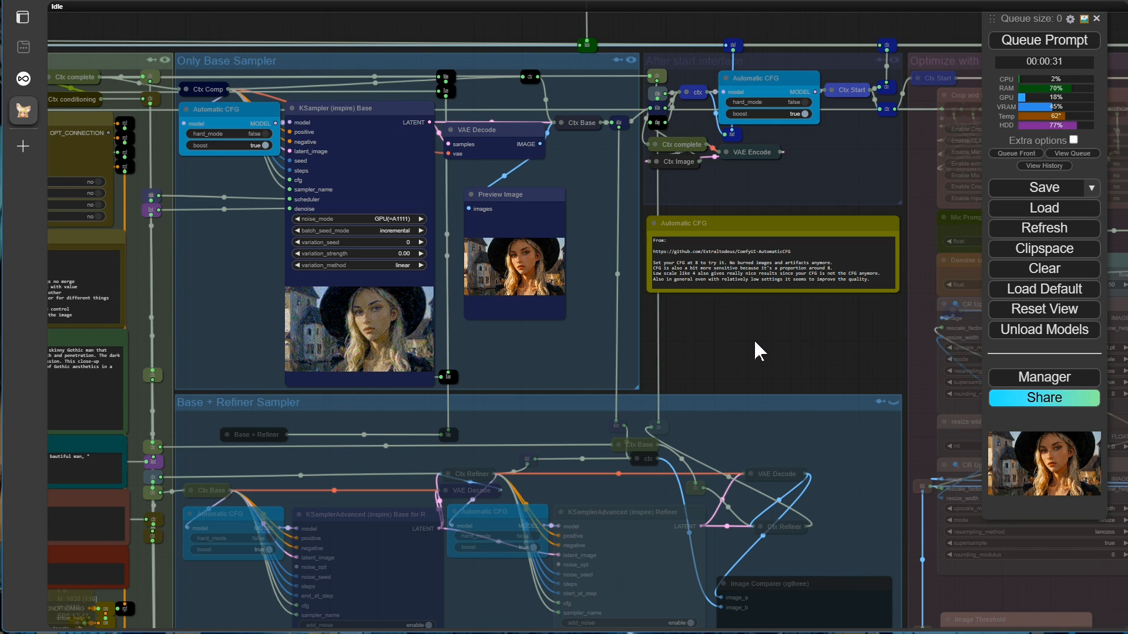
Step: Set Denoise Img to Image to 0.60 and queue the prompt again
{"action": "key", "text": "1"}
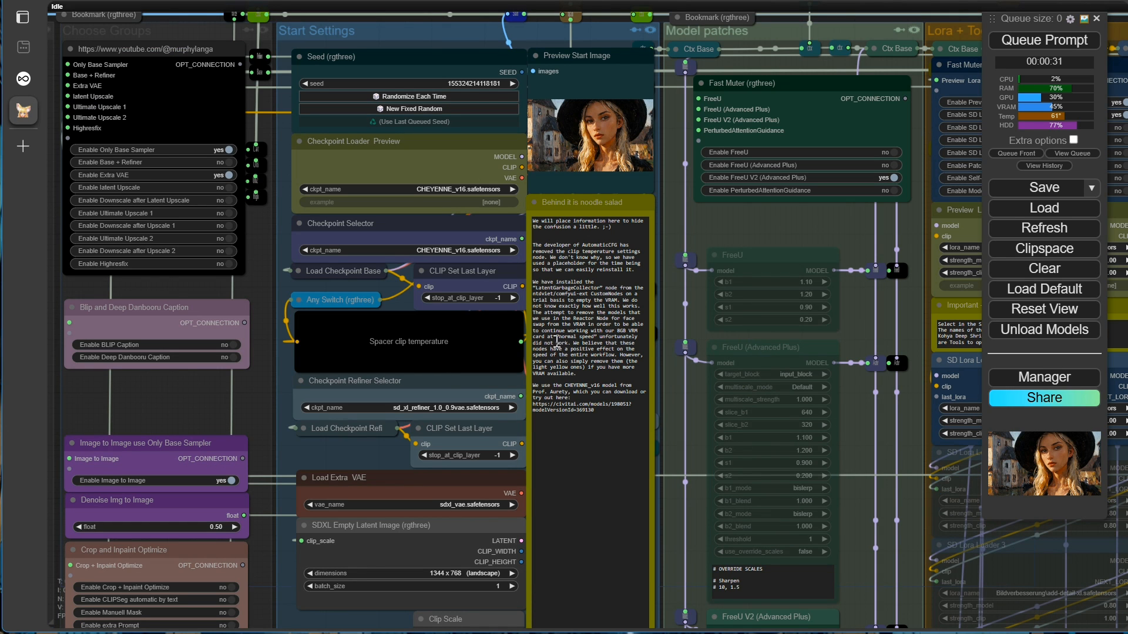
{"action": "left_click", "coordinate": [223, 527]}
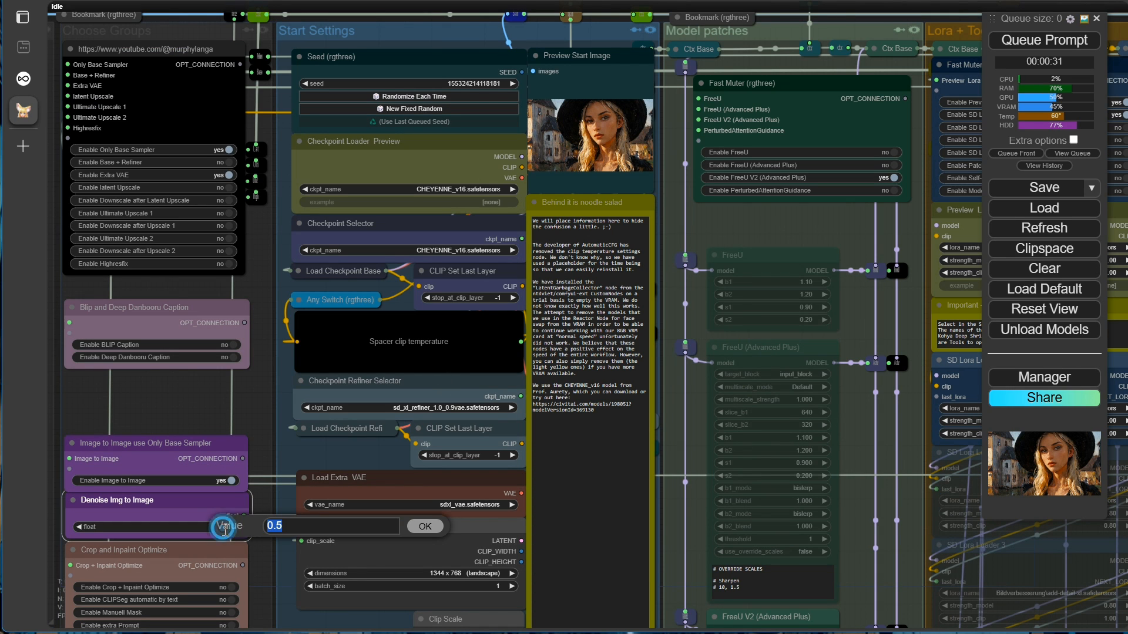
{"action": "type", "text": "."}
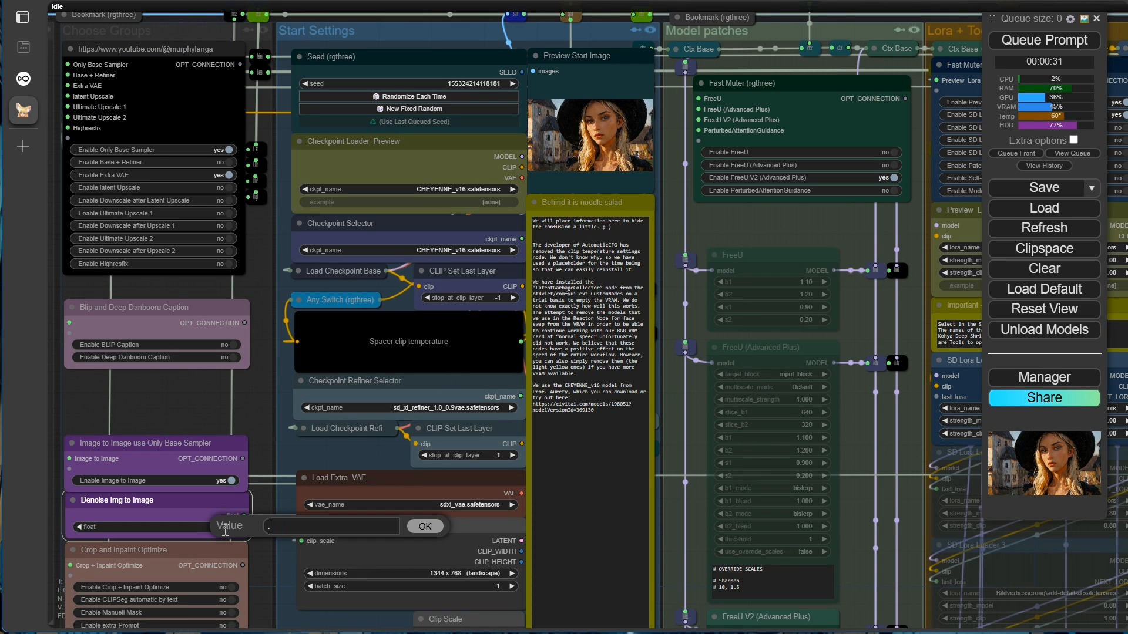
{"action": "type", "text": "6"}
{"action": "key", "text": "Return"}
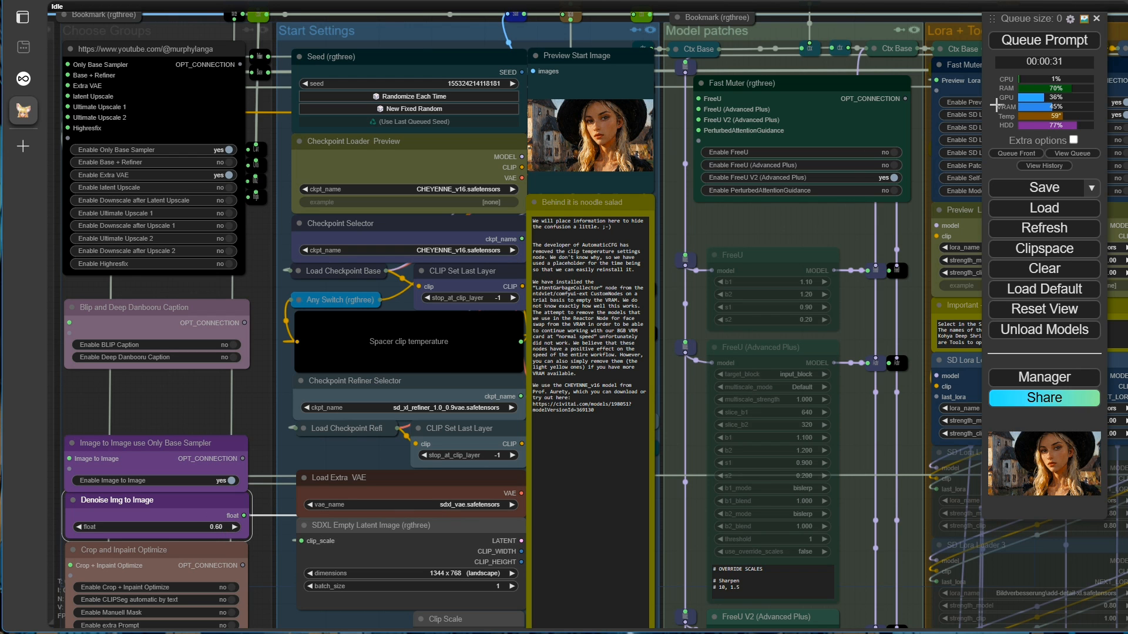
{"action": "left_click", "coordinate": [1039, 40]}
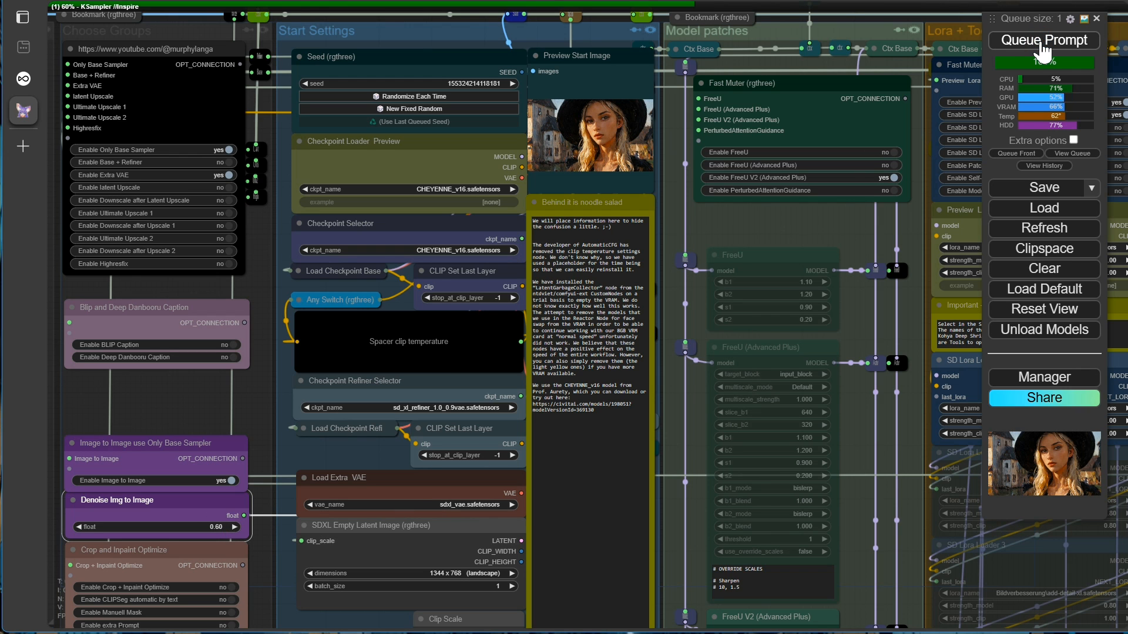
Step: Check the run's progress in the command-line window and return to the ComfyUI workflow
{"action": "scroll", "coordinate": [207, 390], "scroll_direction": "down", "scroll_amount": 4}
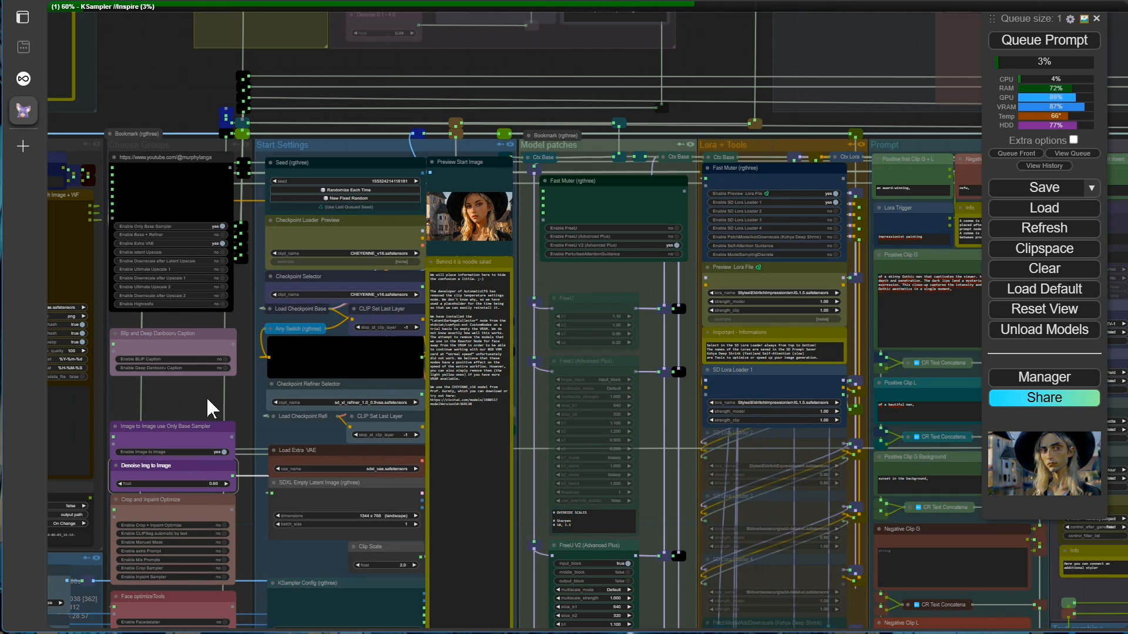
{"action": "key", "text": "alt+Tab"}
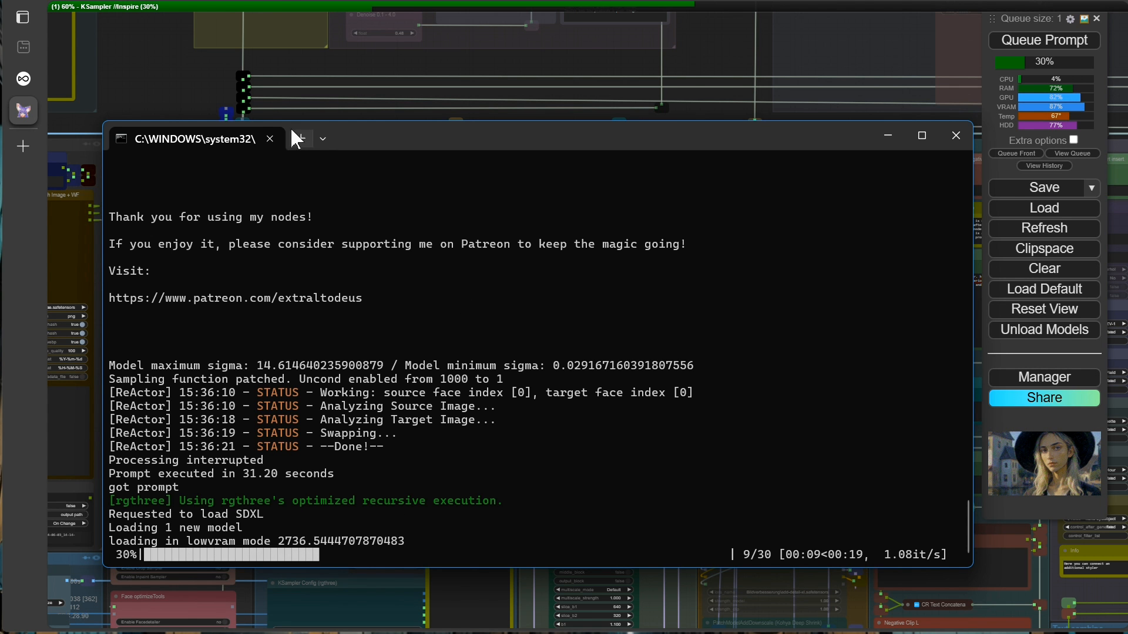
{"action": "left_click", "coordinate": [151, 87]}
Step: Go to the base sampler and compare the forming image with the picture in its Preview Image node
{"action": "key", "text": "1"}
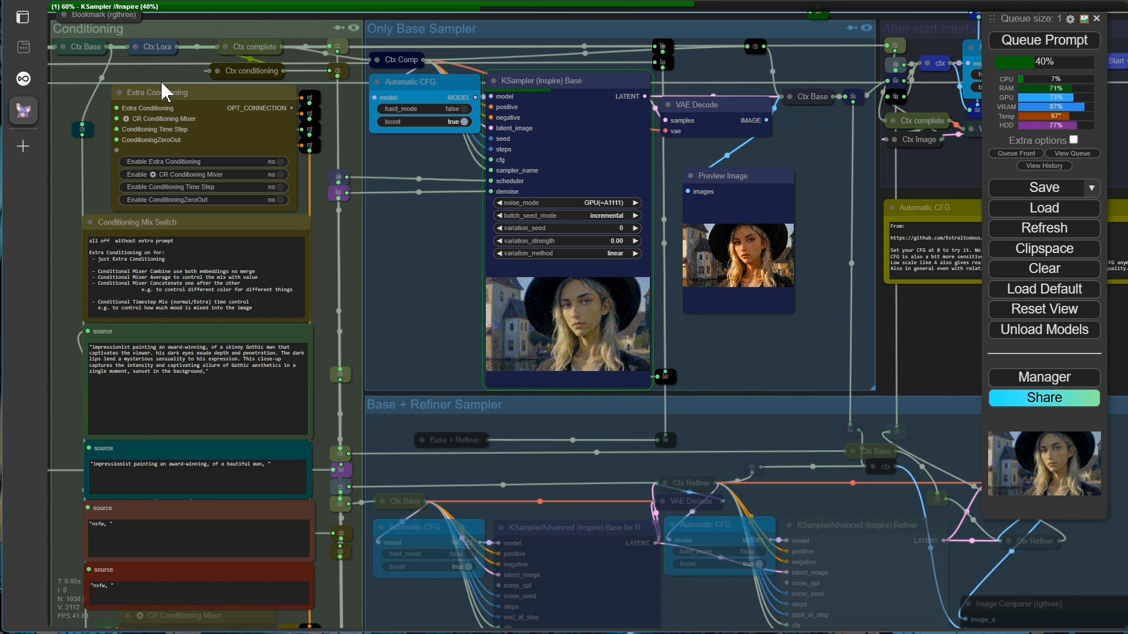
{"action": "scroll", "coordinate": [697, 337], "scroll_direction": "up", "scroll_amount": 6}
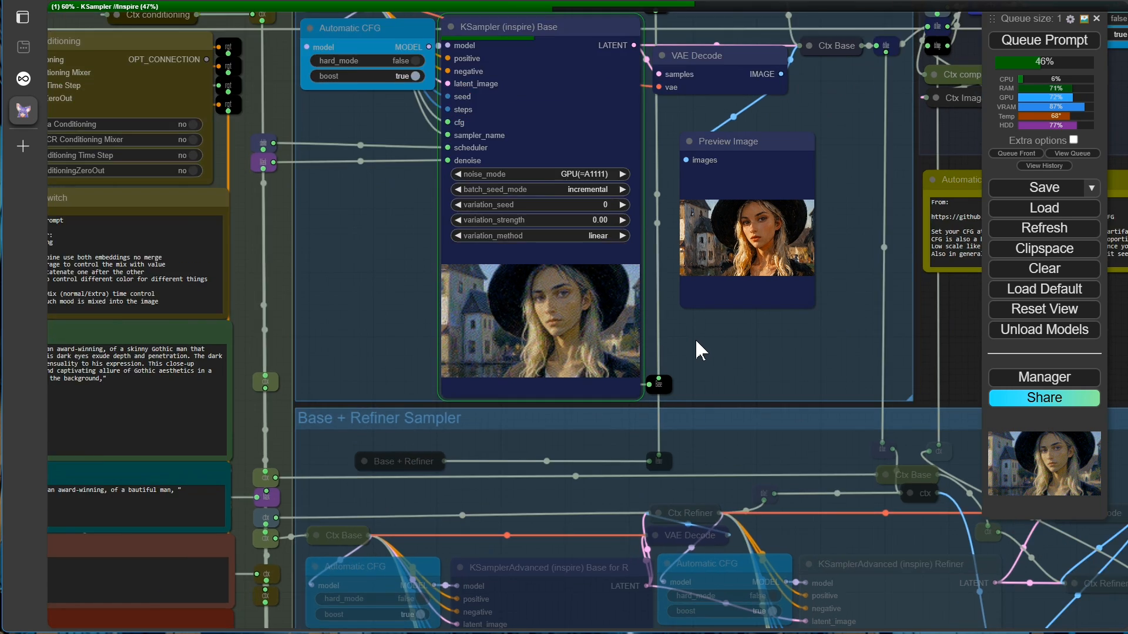
{"action": "scroll", "coordinate": [689, 341], "scroll_direction": "up", "scroll_amount": 3}
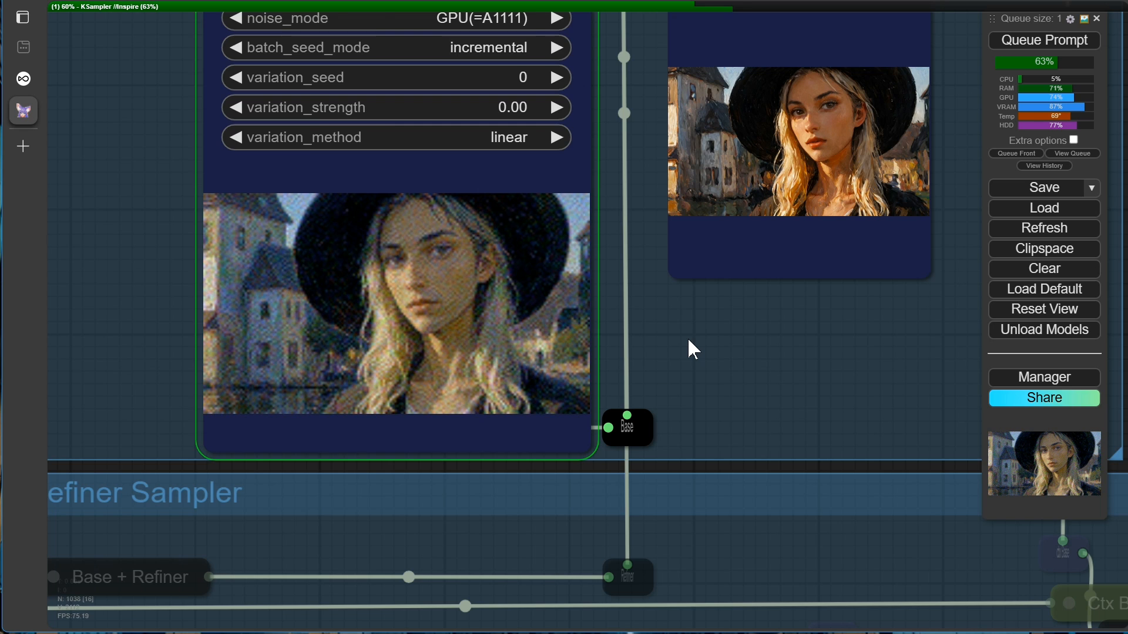
{"action": "scroll", "coordinate": [688, 338], "scroll_direction": "down", "scroll_amount": 5}
{"action": "left_click_drag", "start_coordinate": [737, 352], "coordinate": [522, 426]}
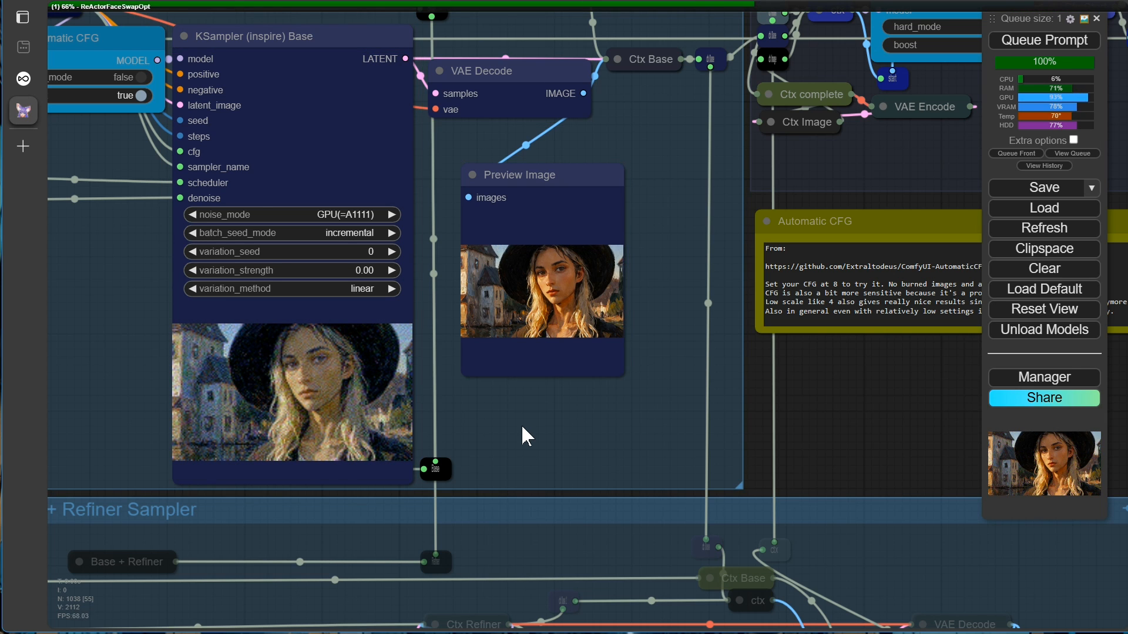
{"action": "scroll", "coordinate": [523, 427], "scroll_direction": "down", "scroll_amount": 5}
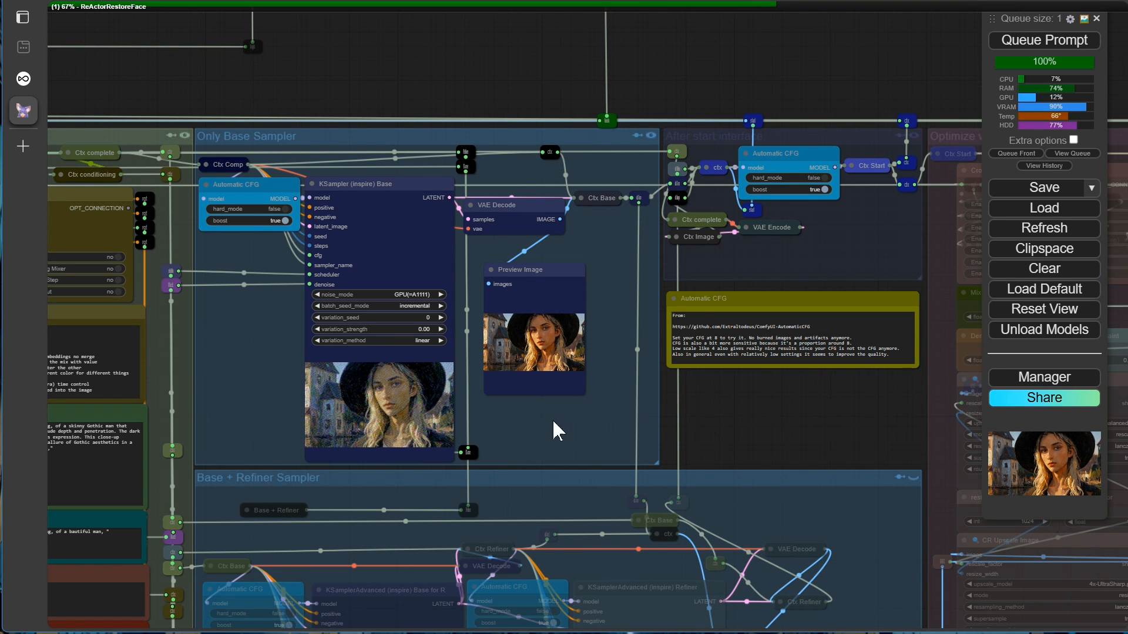
Step: Go to the Face Swap group and examine the swapped face up close in the Preview Bridge node
{"action": "key", "text": "."}
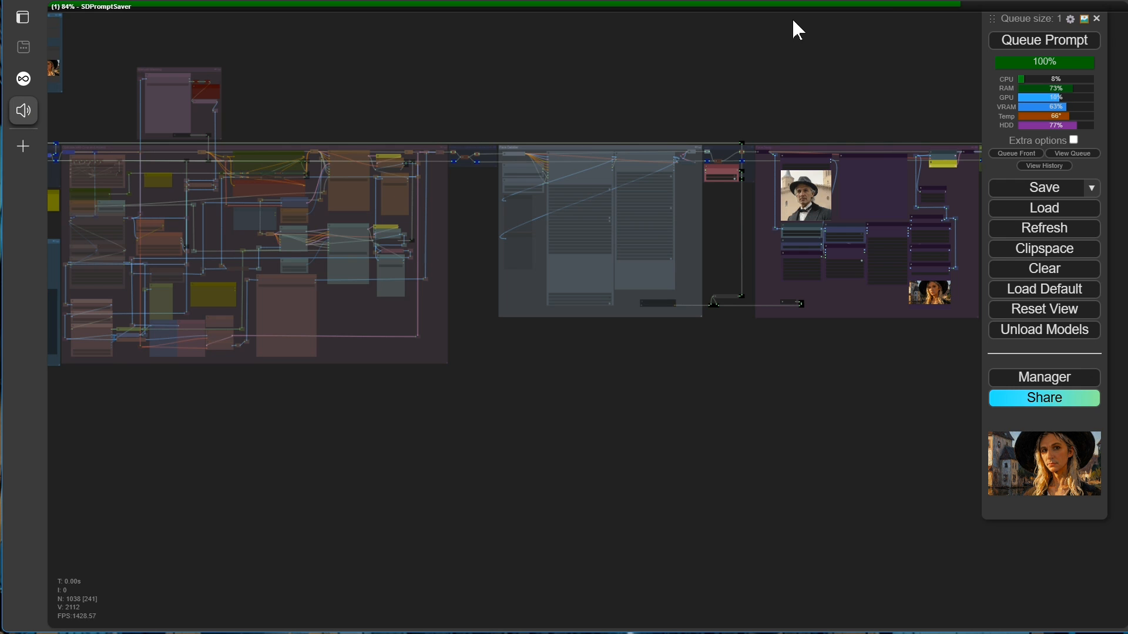
{"action": "left_click_drag", "start_coordinate": [786, 424], "coordinate": [562, 503]}
{"action": "scroll", "coordinate": [848, 476], "scroll_direction": "up", "scroll_amount": 5}
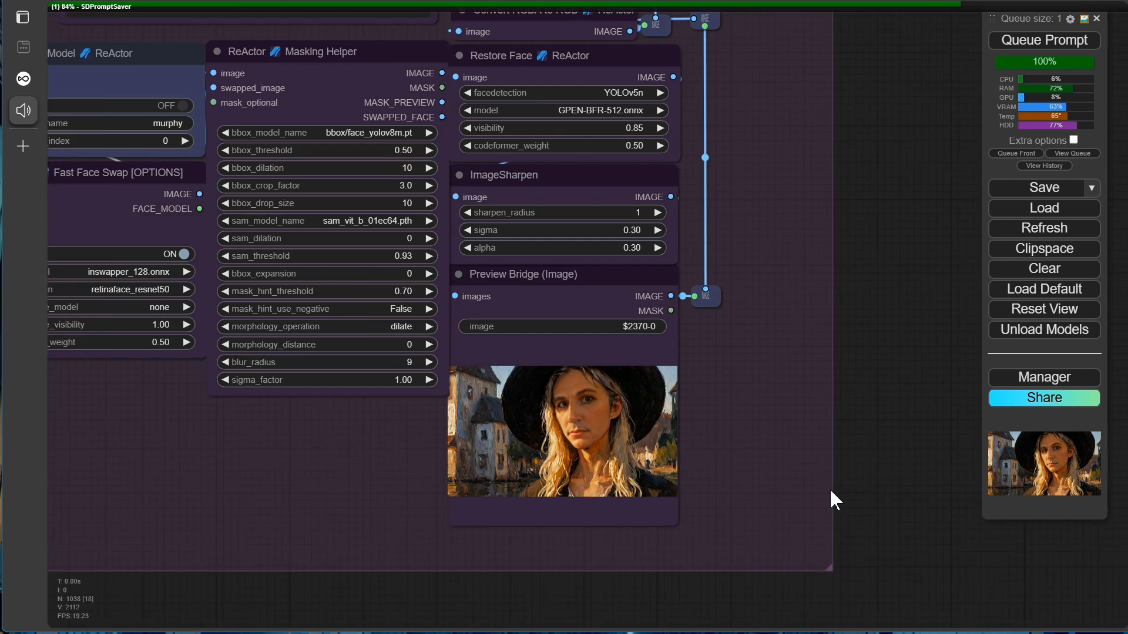
{"action": "scroll", "coordinate": [882, 538], "scroll_direction": "up", "scroll_amount": 7}
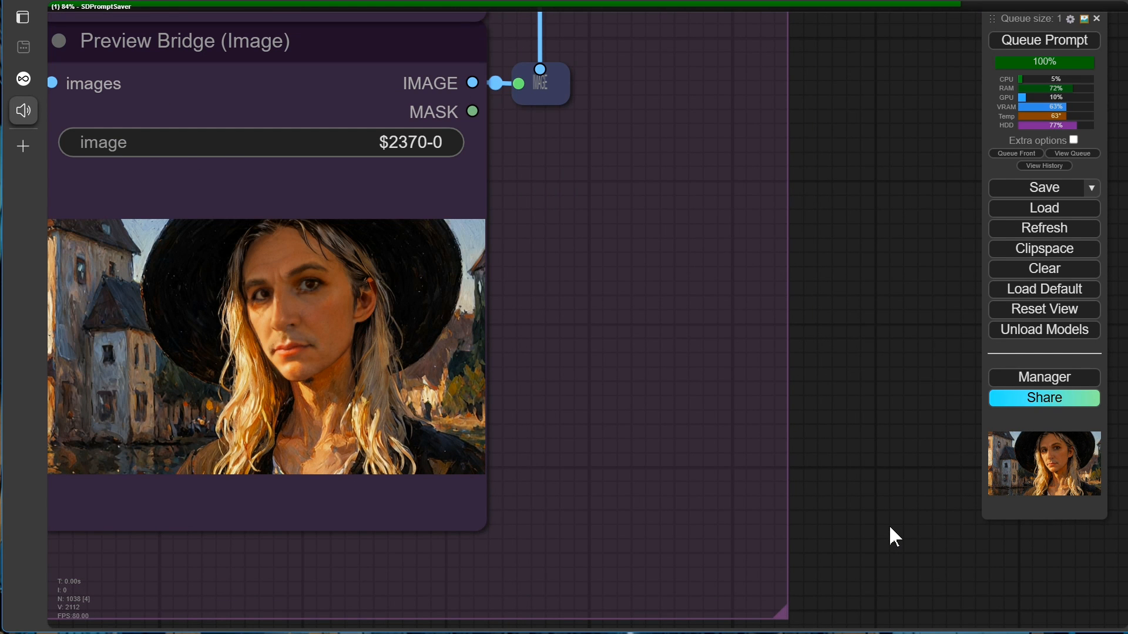
Step: Compare the start image with the face-swapped finish image up close in the Image Comparer by the save nodes
{"action": "key", "text": "1"}
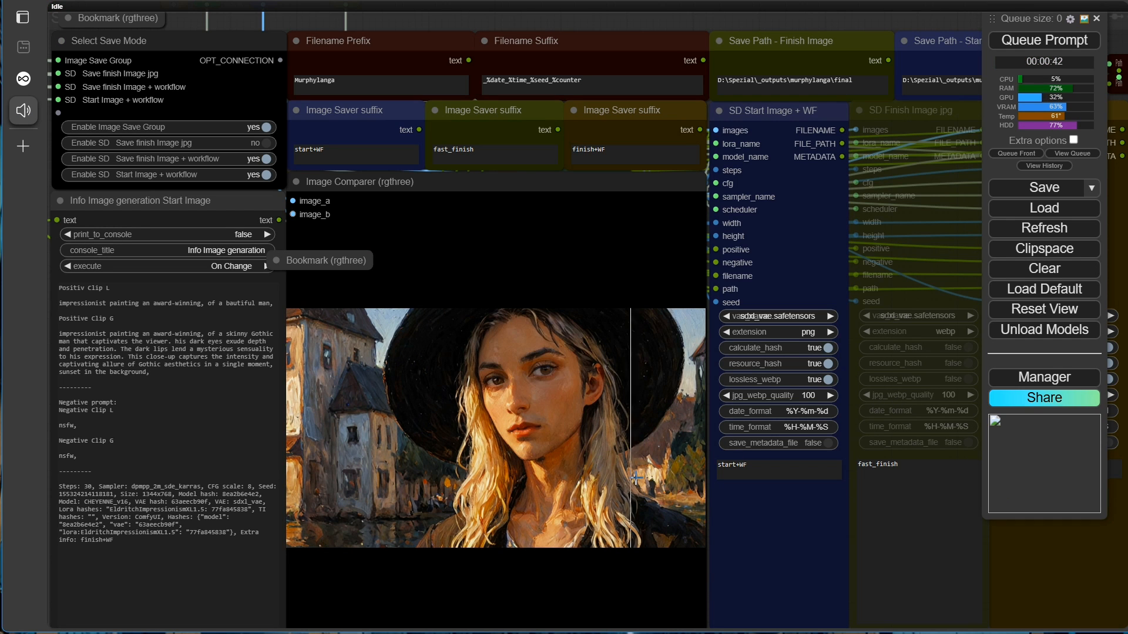
{"action": "scroll", "coordinate": [332, 464], "scroll_direction": "up", "scroll_amount": 6}
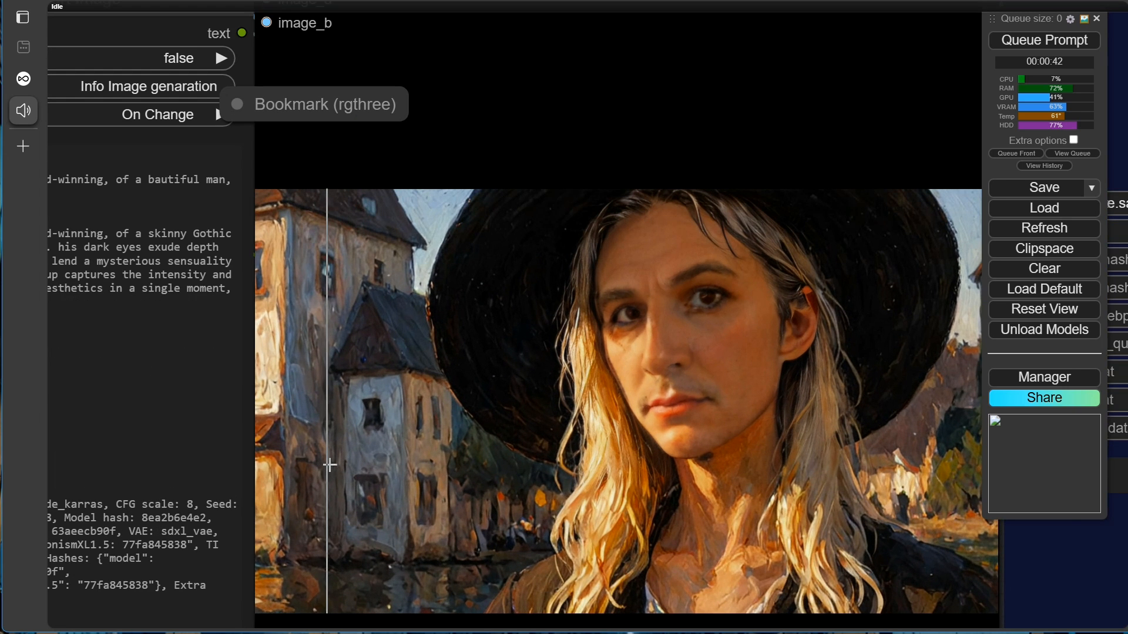
{"action": "key", "text": "2"}
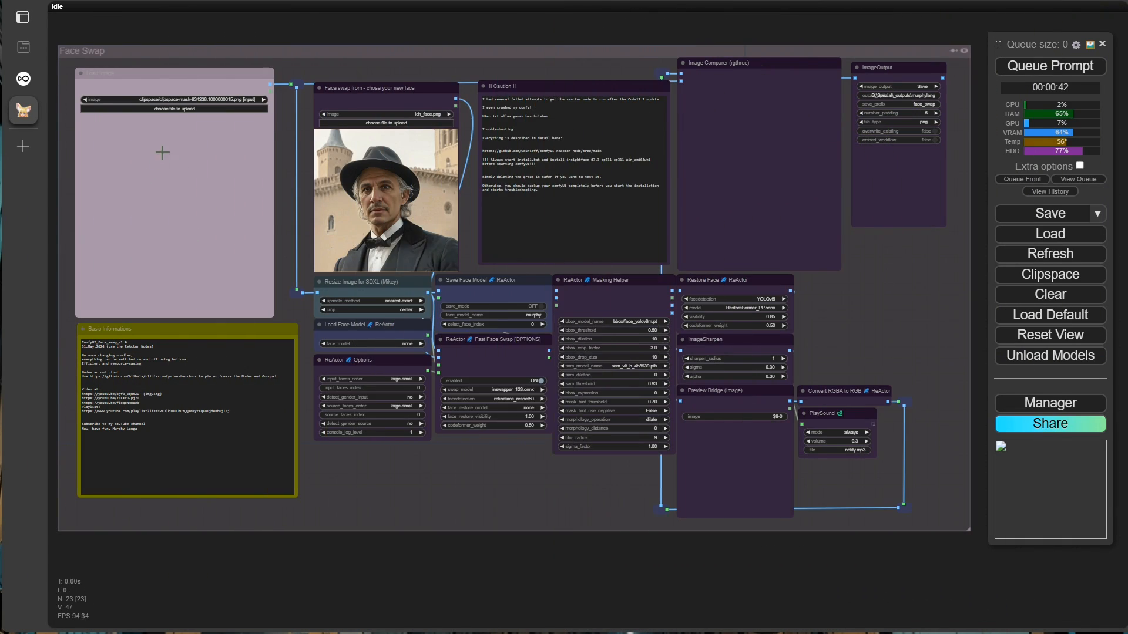
Step: Select lady_burg.png in the Load Image node of the standalone Face Swap workflow
{"action": "scroll", "coordinate": [156, 148], "scroll_direction": "up", "scroll_amount": 5}
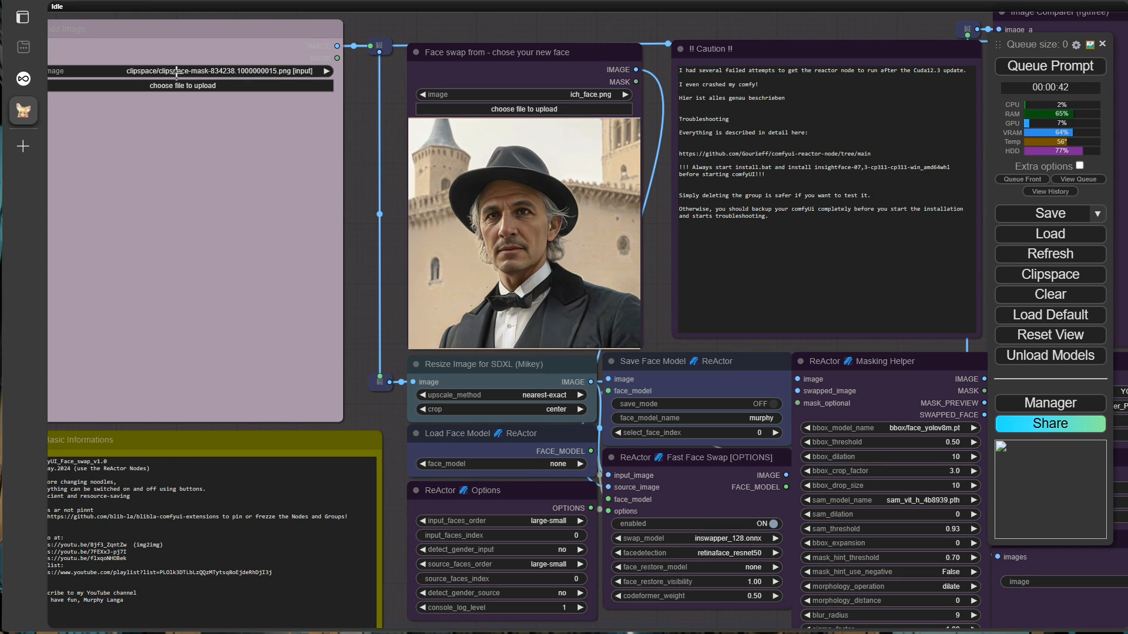
{"action": "left_click", "coordinate": [176, 71]}
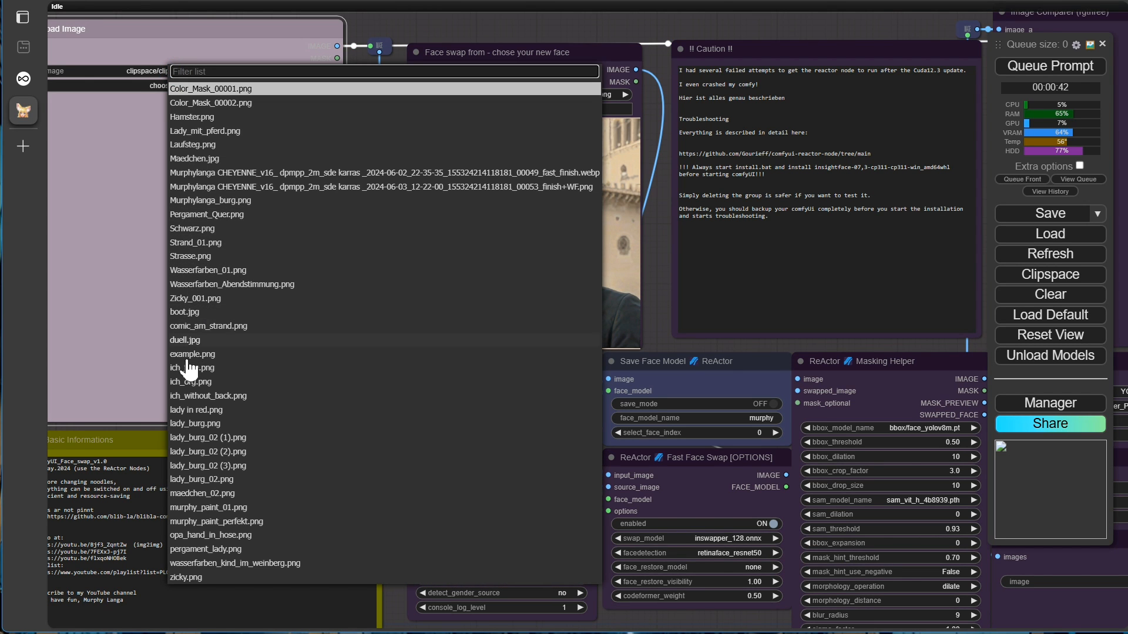
{"action": "left_click", "coordinate": [194, 423]}
{"action": "scroll", "coordinate": [247, 312], "scroll_direction": "down", "scroll_amount": 2}
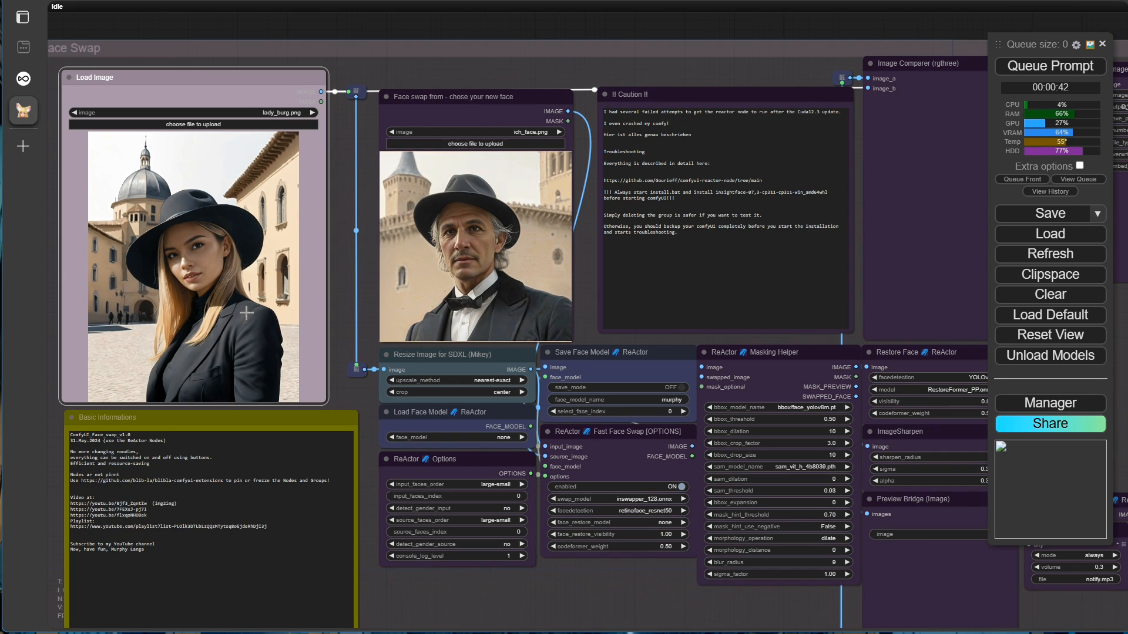